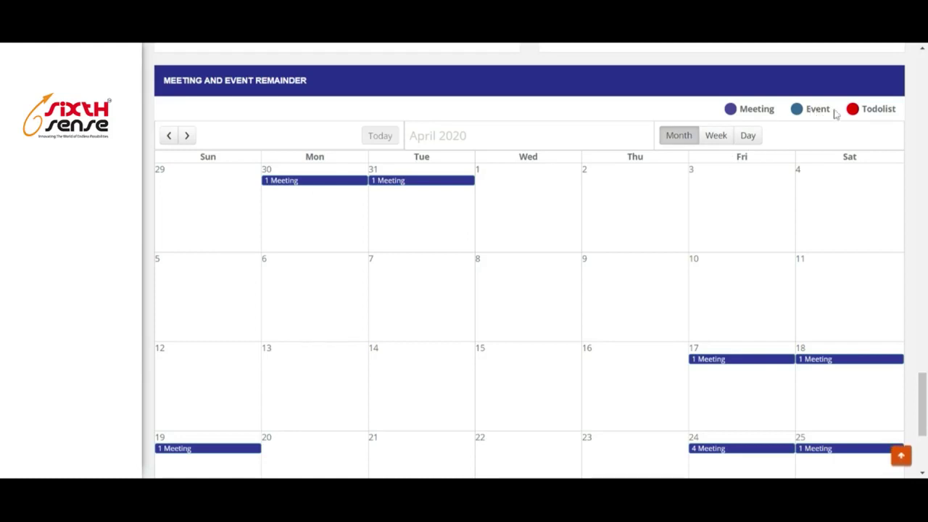
Scroll down through the dashboard's meeting and event calendar.
{"action": "scroll", "coordinate": [447, 283], "scroll_direction": "down", "scroll_amount": 1}
{"action": "scroll", "coordinate": [448, 282], "scroll_direction": "down", "scroll_amount": 3}
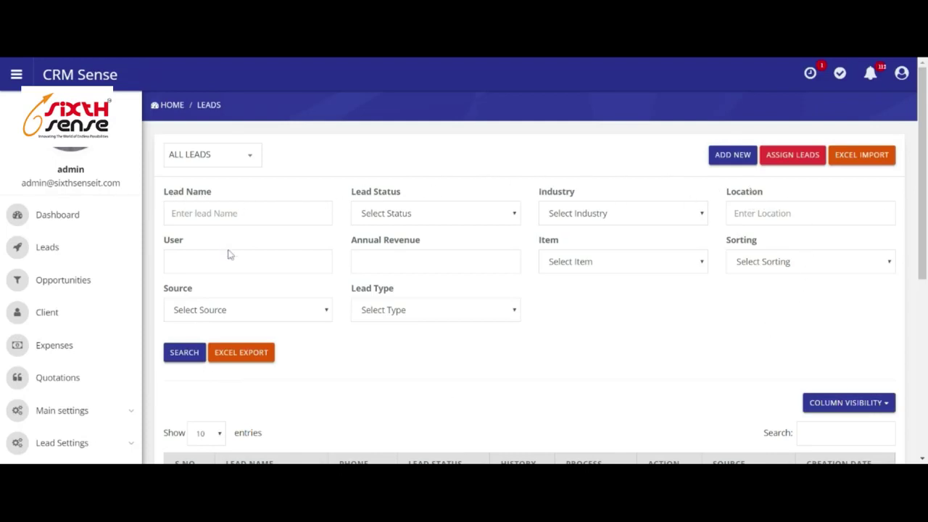
Browse the first page of leads, jump back to the top, and begin a new lead.
{"action": "scroll", "coordinate": [387, 275], "scroll_direction": "down", "scroll_amount": 1}
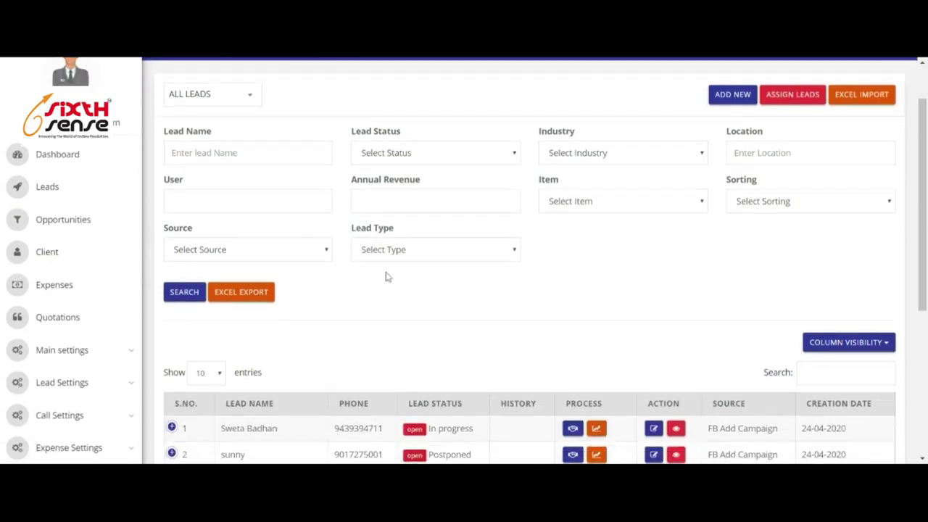
{"action": "scroll", "coordinate": [426, 282], "scroll_direction": "down", "scroll_amount": 1}
{"action": "scroll", "coordinate": [493, 240], "scroll_direction": "down", "scroll_amount": 3}
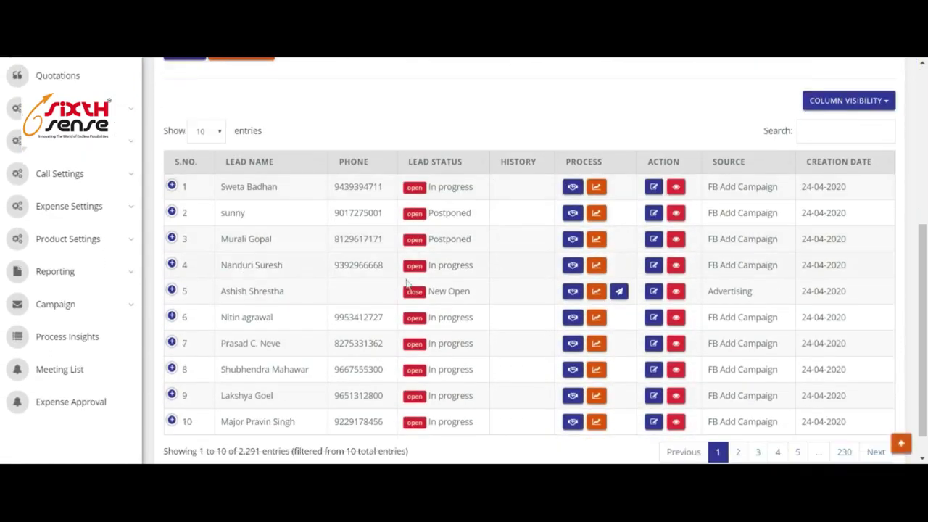
{"action": "scroll", "coordinate": [254, 222], "scroll_direction": "down", "scroll_amount": 1}
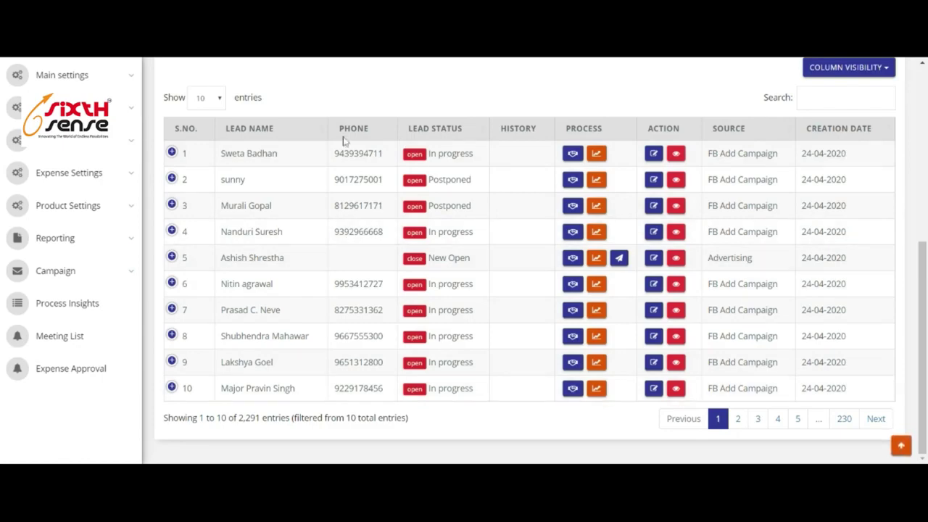
{"action": "left_click", "coordinate": [901, 442]}
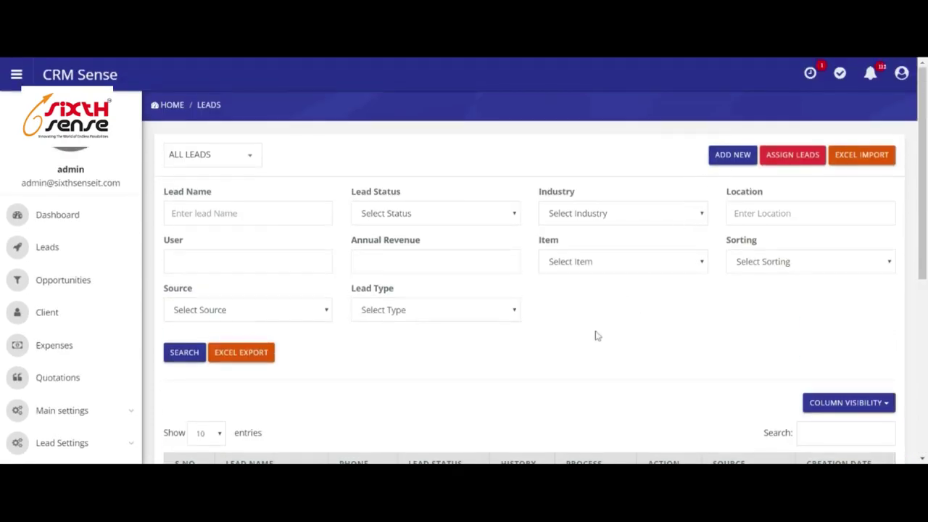
{"action": "left_click", "coordinate": [726, 158]}
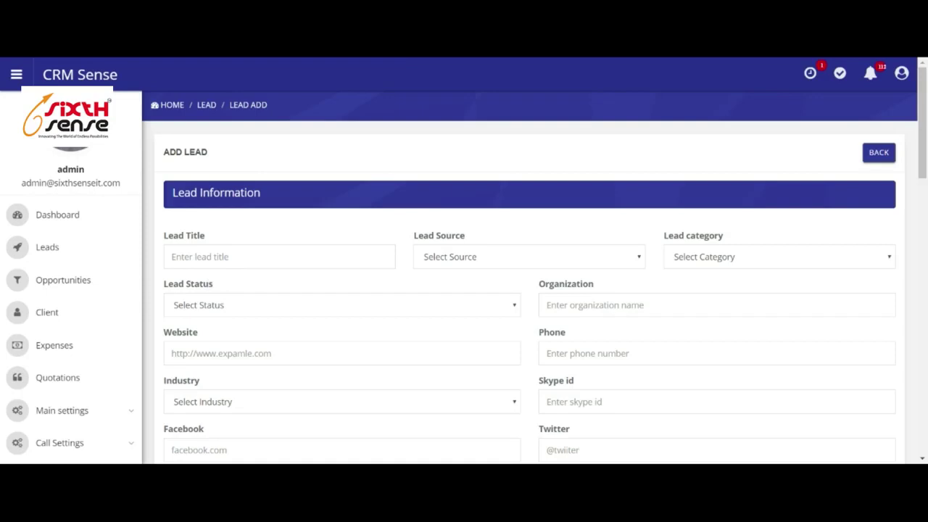
Set the lead source to Advertising and the lead category to Cross Sales.
{"action": "scroll", "coordinate": [181, 291], "scroll_direction": "down", "scroll_amount": 1}
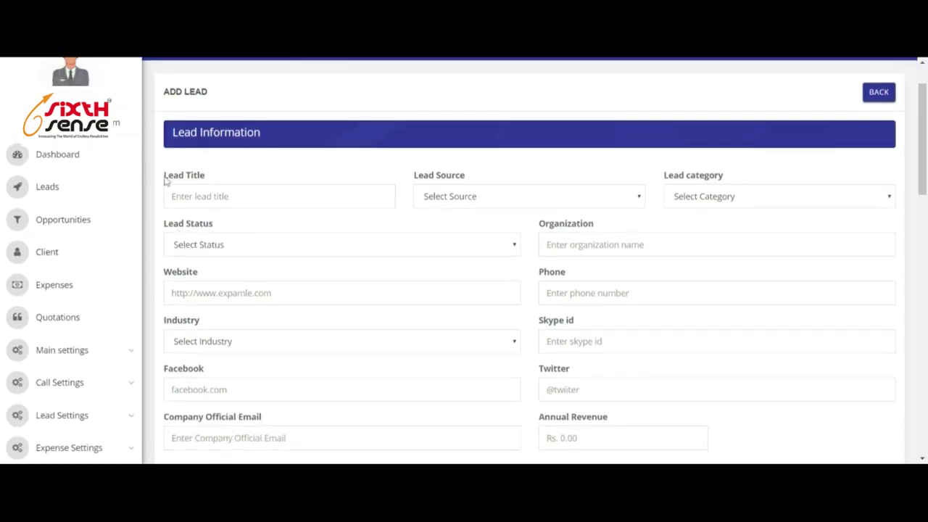
{"action": "left_click", "coordinate": [506, 213]}
{"action": "left_click", "coordinate": [760, 229]}
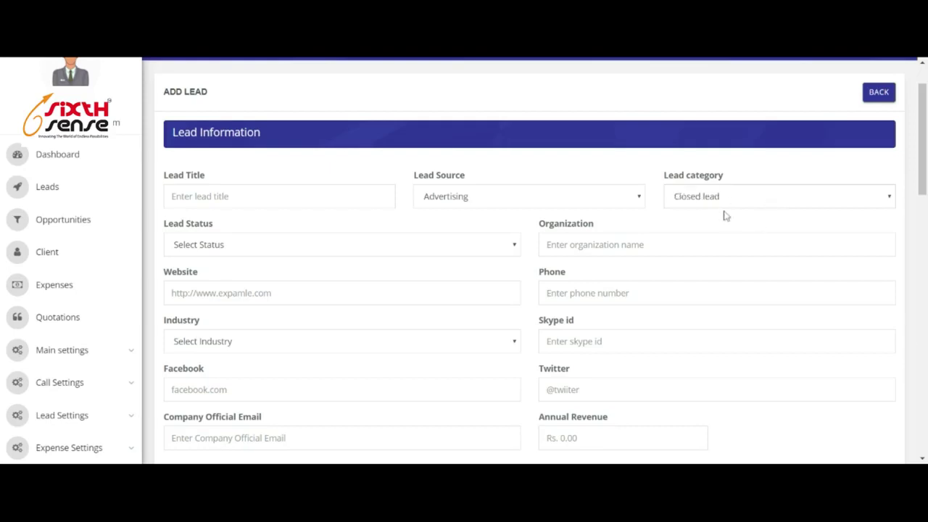
{"action": "left_click", "coordinate": [725, 214]}
Set the lead status to New Open (close) and the industry to Petroleum industry.
{"action": "left_click", "coordinate": [280, 261]}
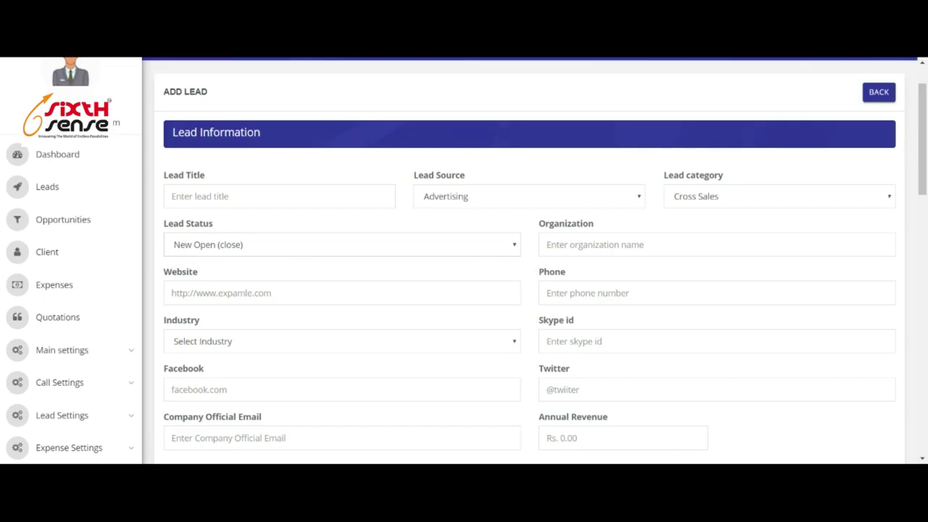
{"action": "scroll", "coordinate": [269, 182], "scroll_direction": "down", "scroll_amount": 1}
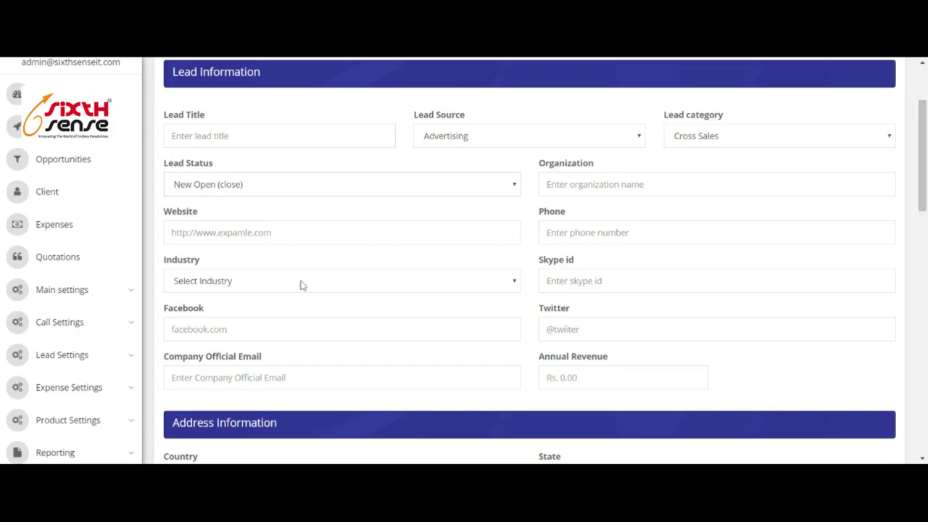
{"action": "left_click", "coordinate": [272, 127]}
{"action": "scroll", "coordinate": [668, 317], "scroll_direction": "down", "scroll_amount": 3}
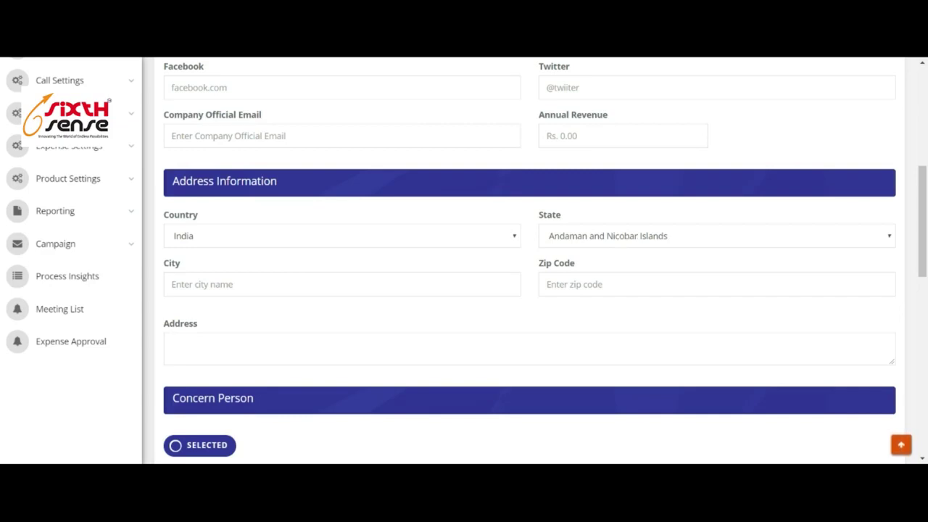
{"action": "scroll", "coordinate": [530, 261], "scroll_direction": "down", "scroll_amount": 3}
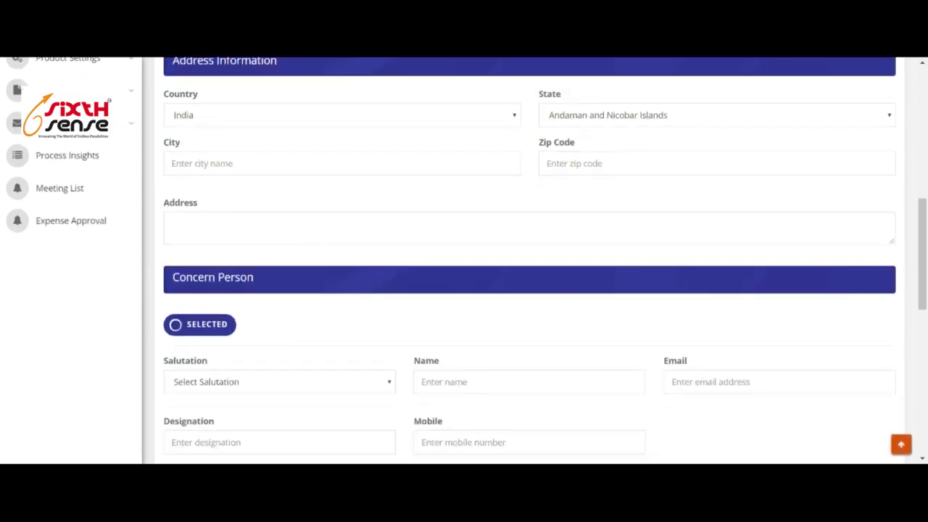
{"action": "scroll", "coordinate": [555, 289], "scroll_direction": "down", "scroll_amount": 3}
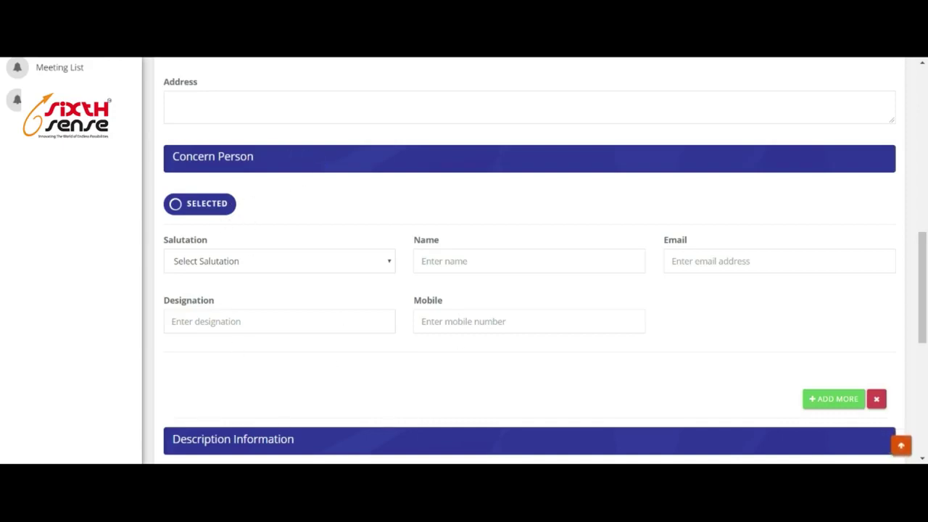
{"action": "scroll", "coordinate": [348, 330], "scroll_direction": "down", "scroll_amount": 3}
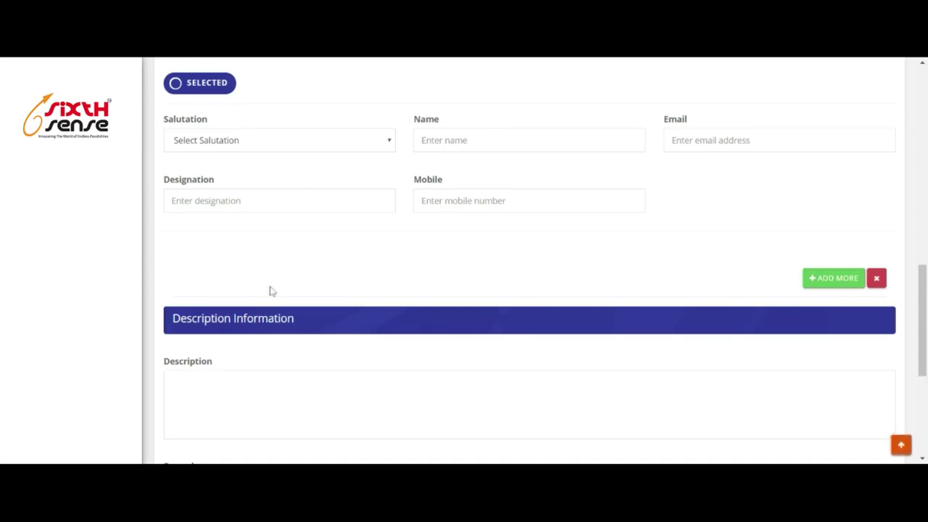
Give the first contact the salutation Mr. and add two more contact person entries.
{"action": "left_click", "coordinate": [312, 141]}
{"action": "left_click", "coordinate": [335, 172]}
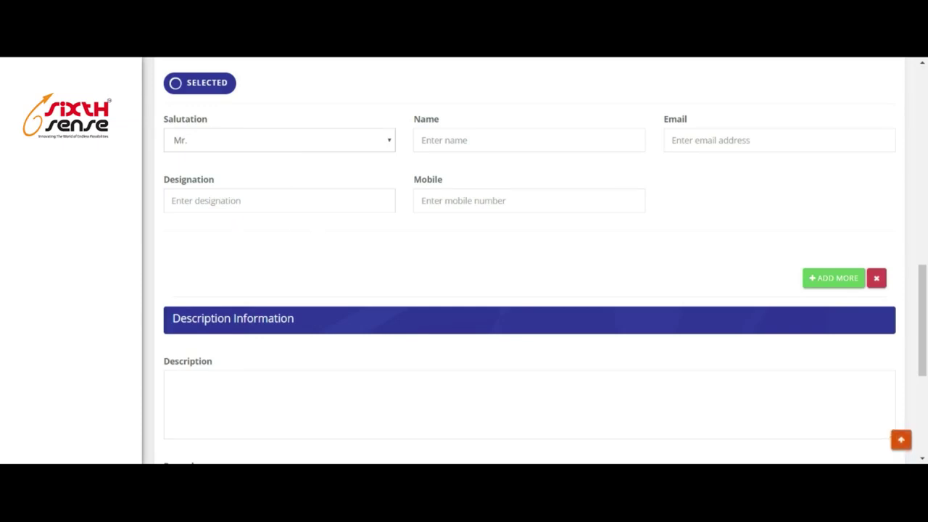
{"action": "left_click", "coordinate": [834, 279]}
{"action": "scroll", "coordinate": [588, 250], "scroll_direction": "down", "scroll_amount": 2}
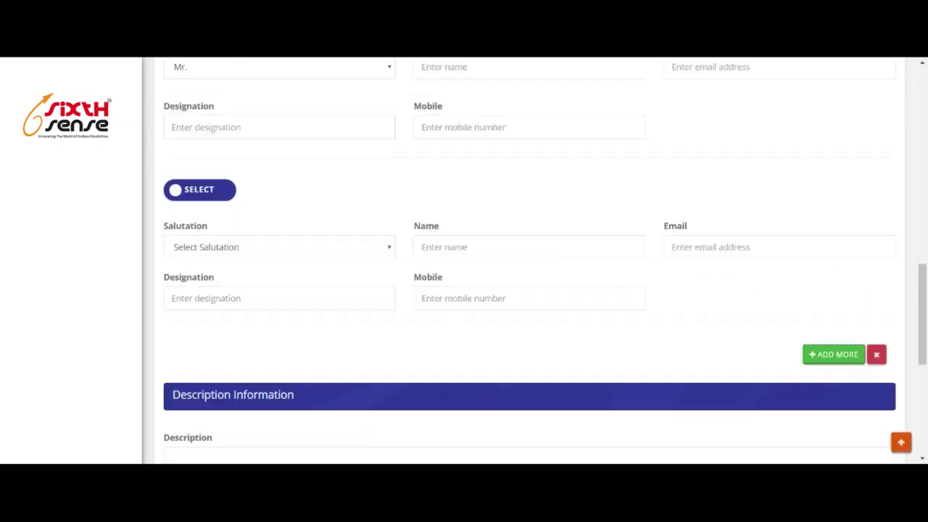
{"action": "left_click", "coordinate": [834, 307]}
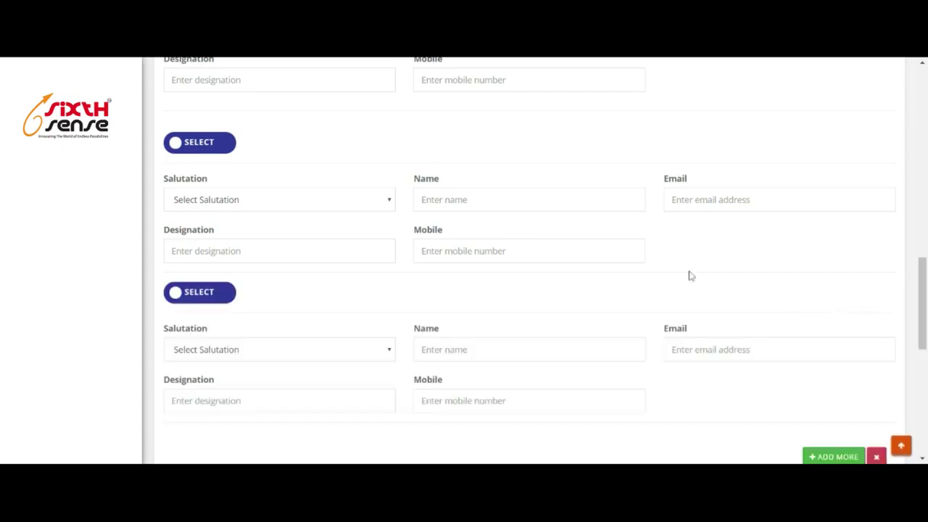
Make the second contact person entry the selected contact.
{"action": "scroll", "coordinate": [503, 224], "scroll_direction": "down", "scroll_amount": 2}
{"action": "scroll", "coordinate": [415, 215], "scroll_direction": "up", "scroll_amount": 4}
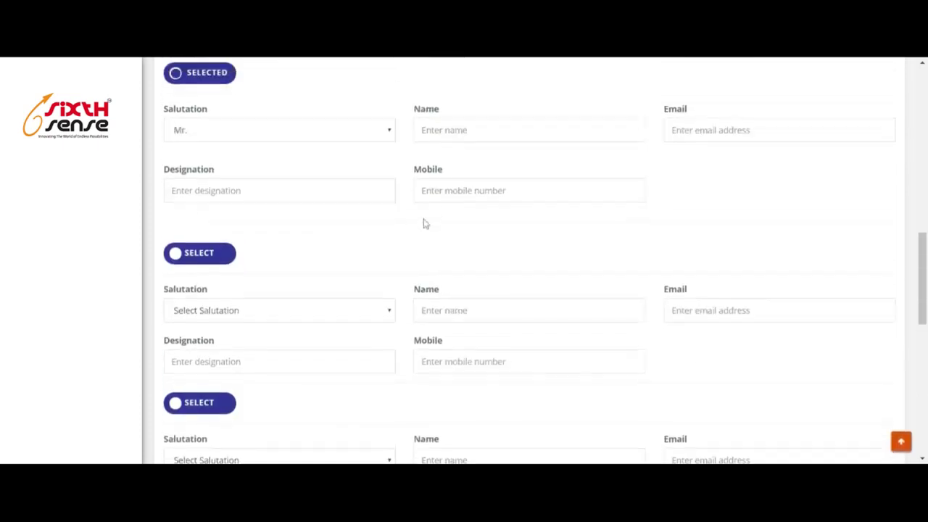
{"action": "left_click", "coordinate": [189, 264]}
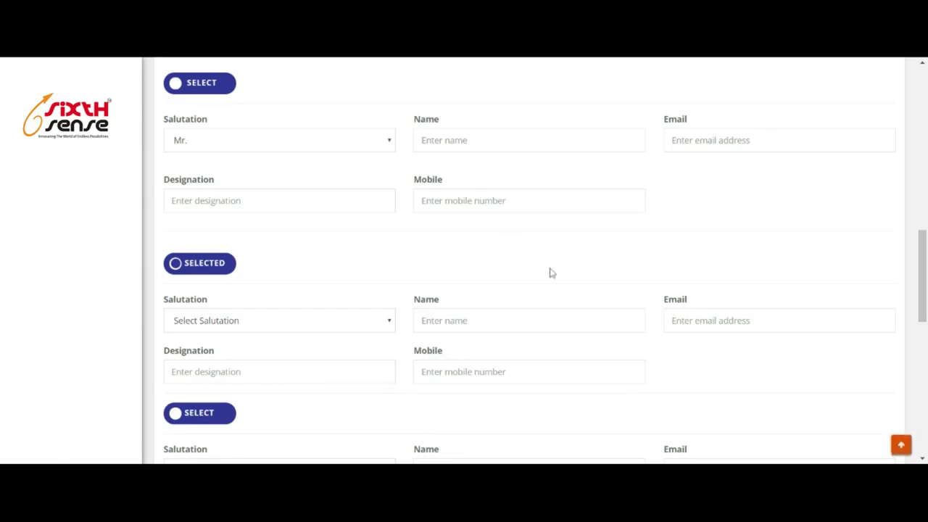
{"action": "scroll", "coordinate": [504, 279], "scroll_direction": "down", "scroll_amount": 1}
{"action": "scroll", "coordinate": [500, 279], "scroll_direction": "down", "scroll_amount": 8}
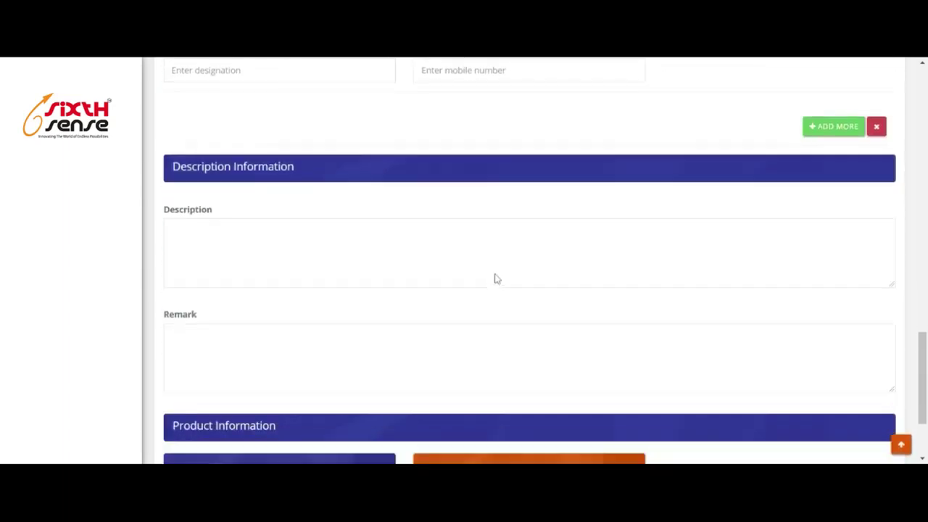
{"action": "scroll", "coordinate": [472, 261], "scroll_direction": "up", "scroll_amount": 6}
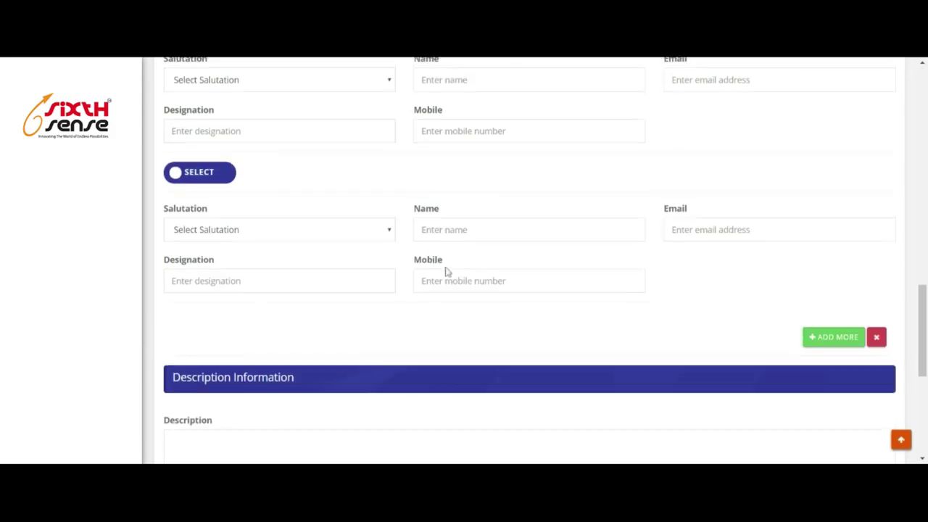
{"action": "scroll", "coordinate": [526, 250], "scroll_direction": "down", "scroll_amount": 5}
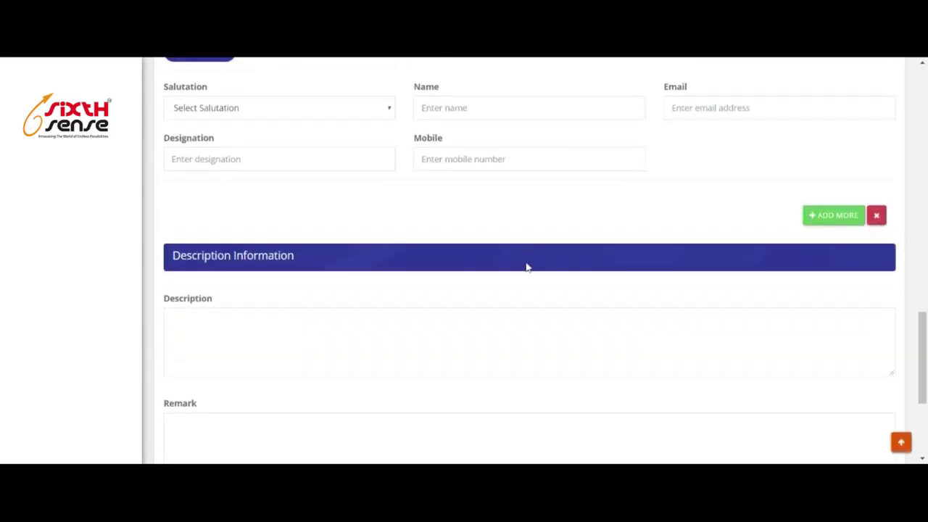
{"action": "scroll", "coordinate": [510, 265], "scroll_direction": "down", "scroll_amount": 1}
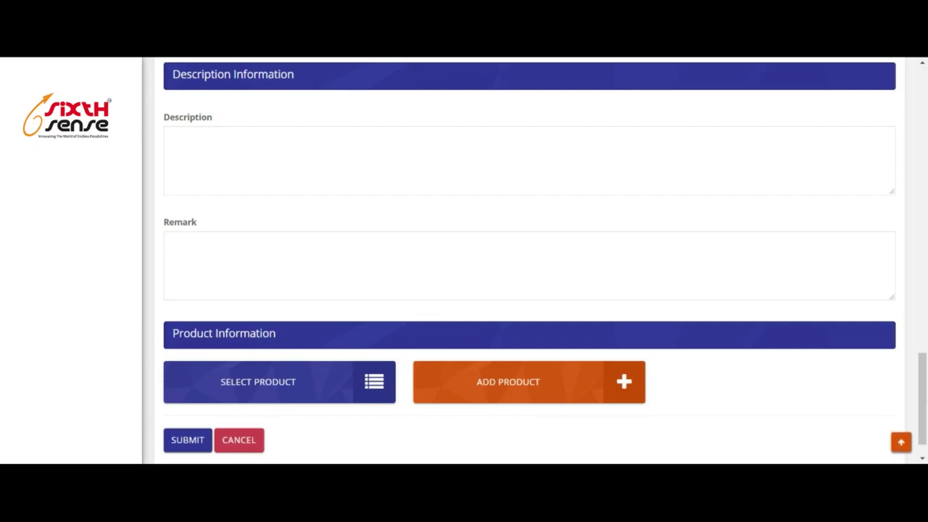
{"action": "scroll", "coordinate": [529, 261], "scroll_direction": "down", "scroll_amount": 1}
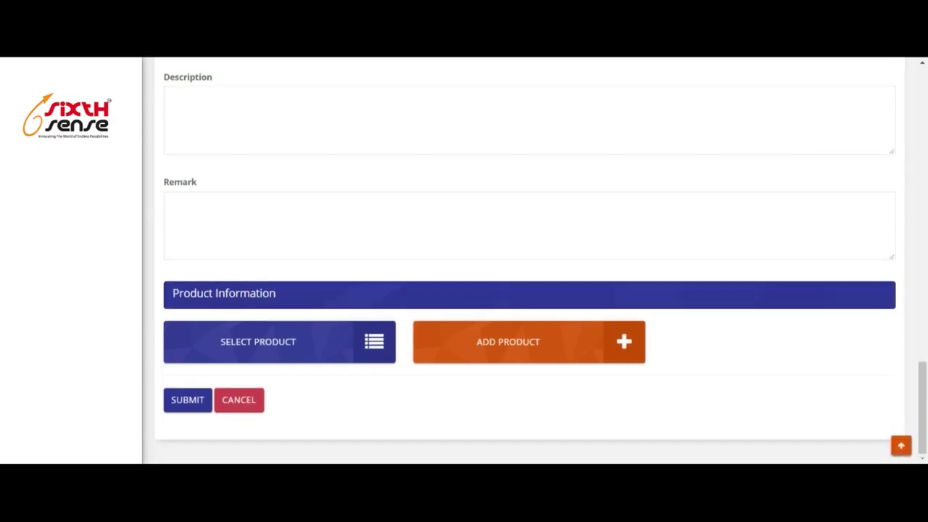
{"action": "scroll", "coordinate": [443, 279], "scroll_direction": "up", "scroll_amount": 1}
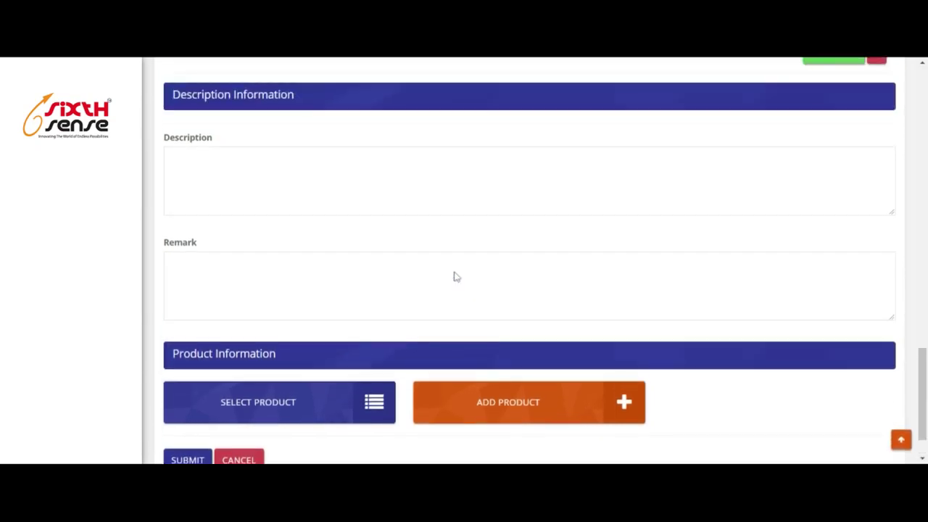
{"action": "left_click", "coordinate": [274, 403]}
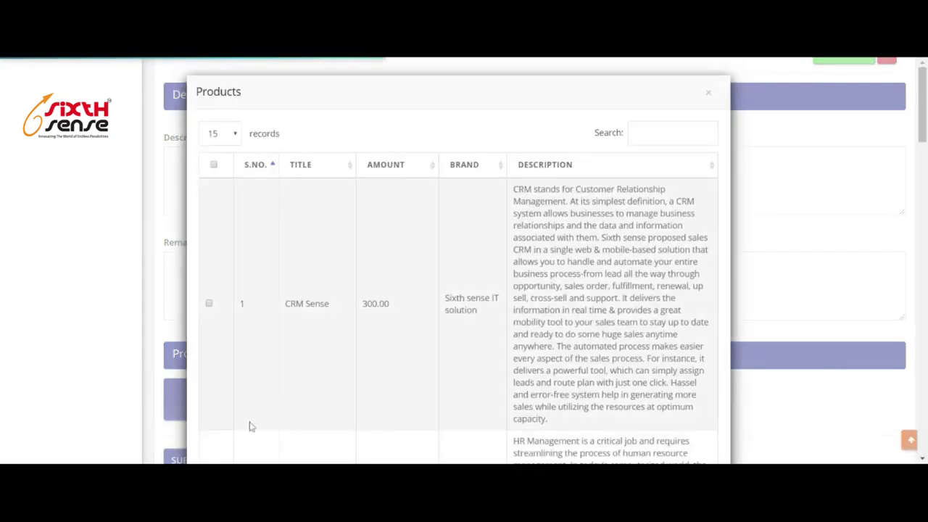
{"action": "scroll", "coordinate": [351, 284], "scroll_direction": "down", "scroll_amount": 15}
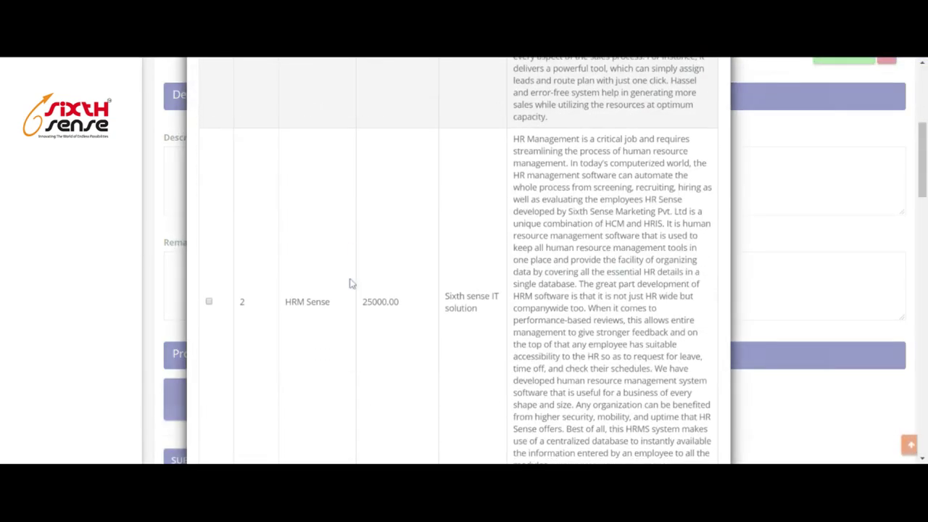
{"action": "scroll", "coordinate": [367, 310], "scroll_direction": "up", "scroll_amount": 15}
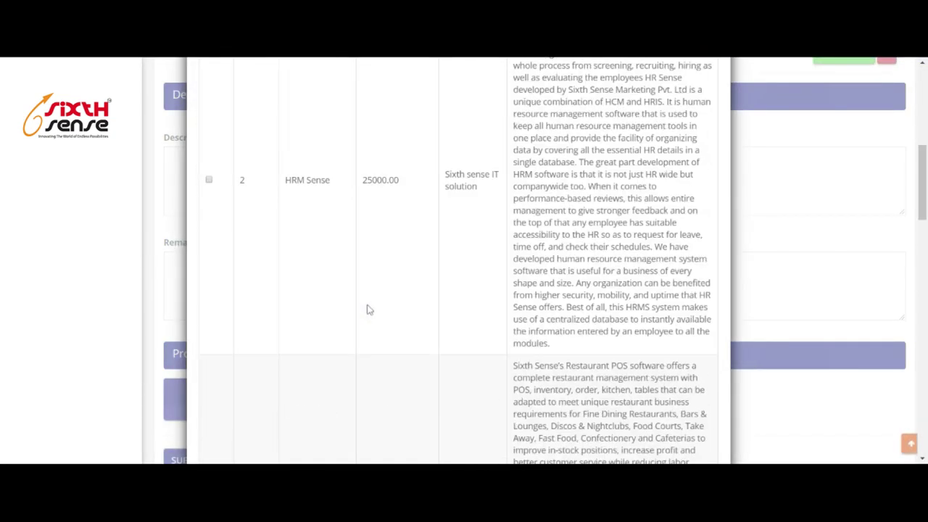
{"action": "left_click", "coordinate": [208, 303]}
{"action": "scroll", "coordinate": [638, 341], "scroll_direction": "down", "scroll_amount": 20}
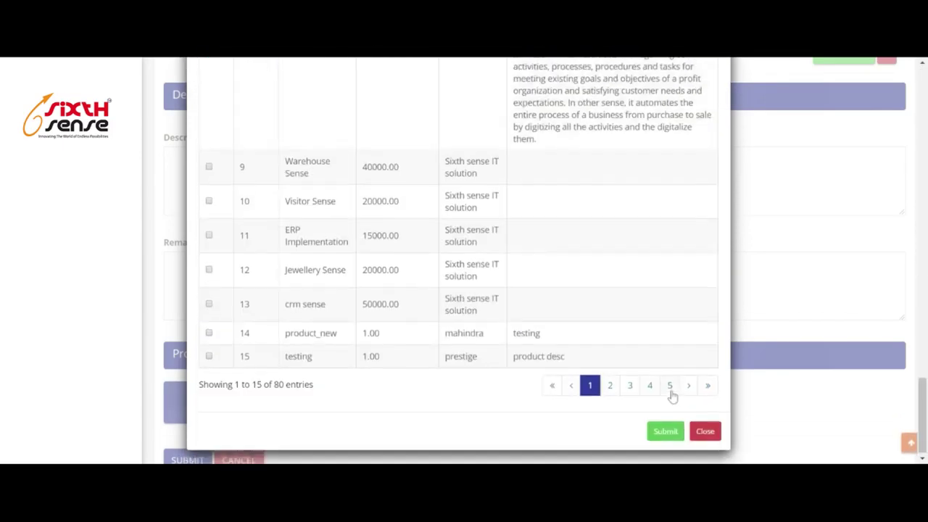
{"action": "left_click", "coordinate": [666, 431]}
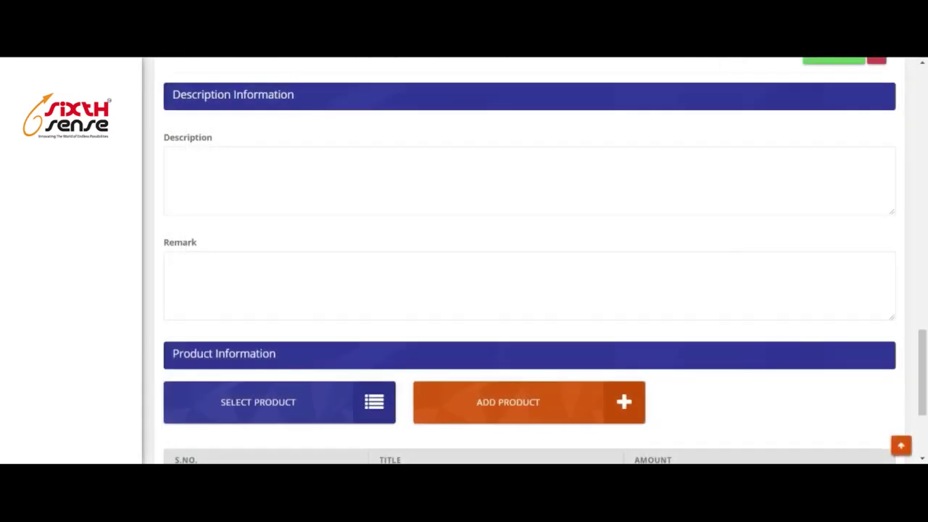
{"action": "scroll", "coordinate": [287, 290], "scroll_direction": "down", "scroll_amount": 3}
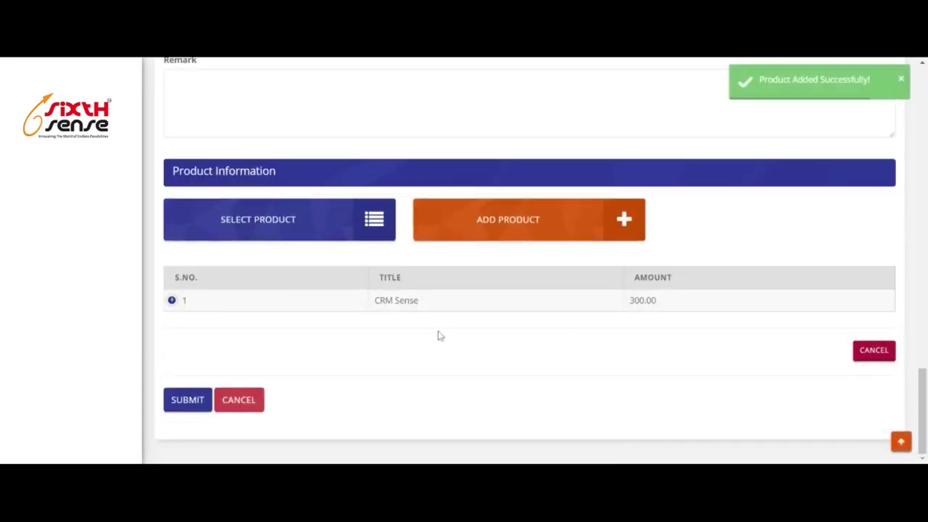
{"action": "left_click", "coordinate": [512, 227]}
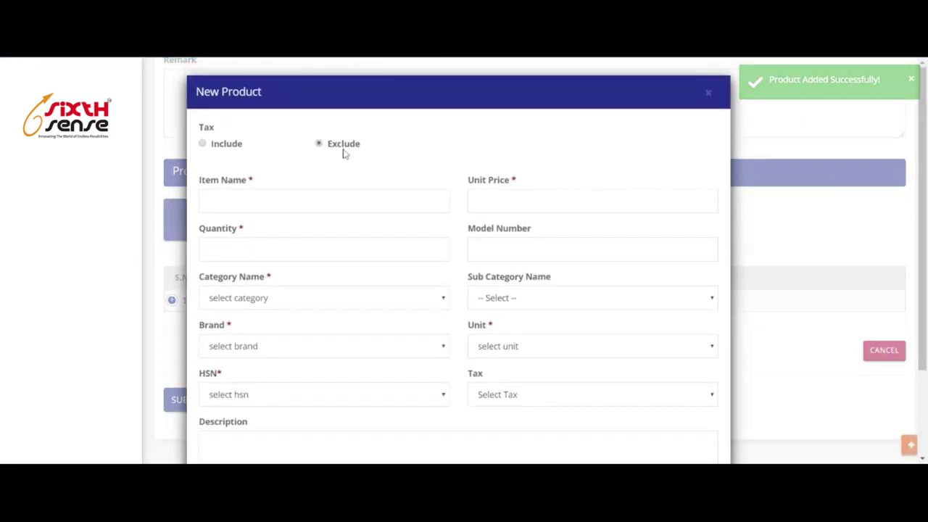
{"action": "scroll", "coordinate": [411, 286], "scroll_direction": "down", "scroll_amount": 3}
{"action": "scroll", "coordinate": [411, 286], "scroll_direction": "up", "scroll_amount": 3}
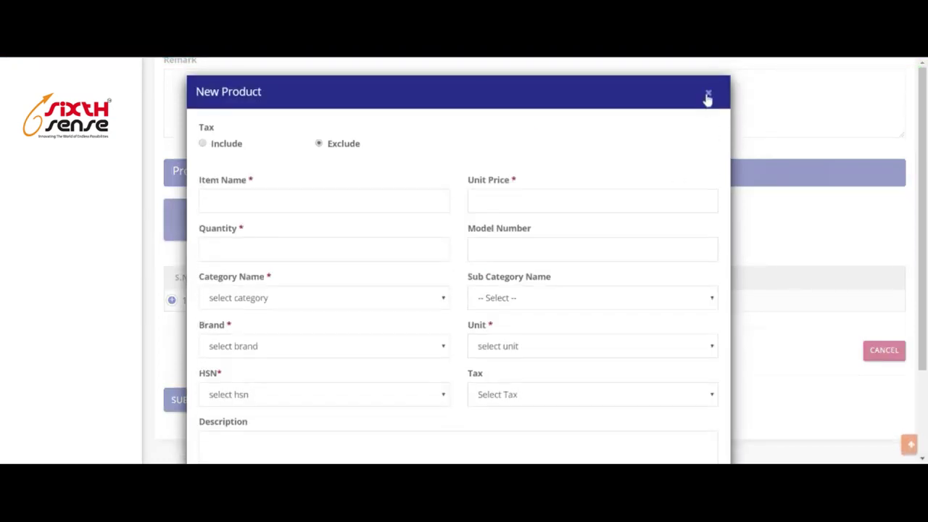
{"action": "left_click", "coordinate": [708, 100]}
{"action": "scroll", "coordinate": [616, 336], "scroll_direction": "up", "scroll_amount": 10}
{"action": "scroll", "coordinate": [660, 340], "scroll_direction": "down", "scroll_amount": 3}
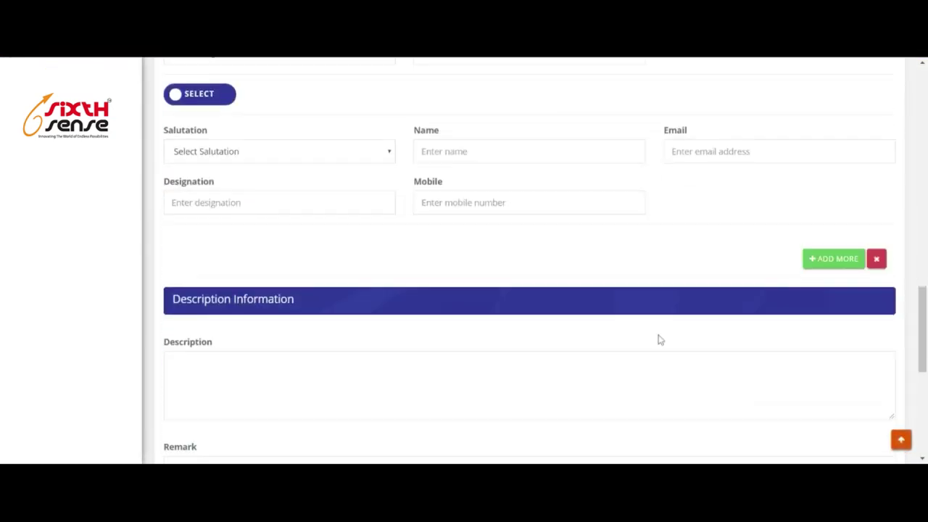
{"action": "scroll", "coordinate": [660, 340], "scroll_direction": "down", "scroll_amount": 5}
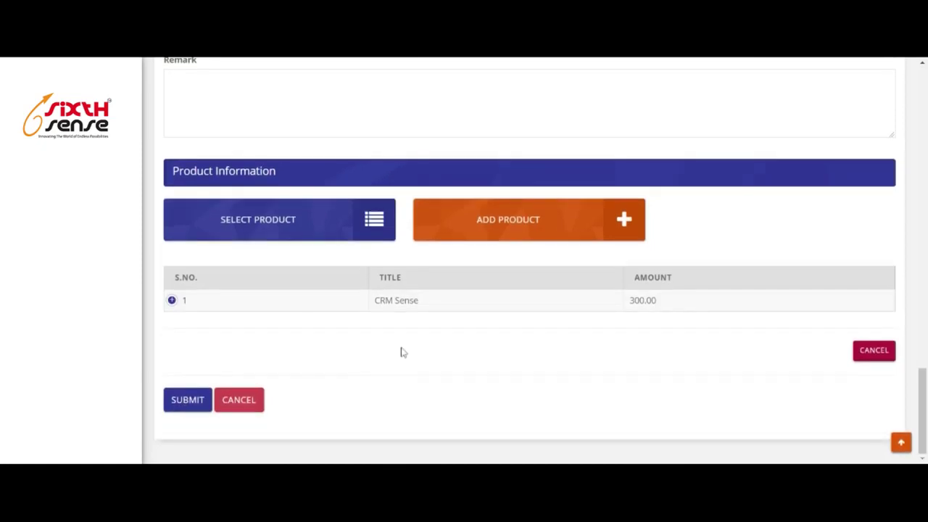
{"action": "scroll", "coordinate": [404, 352], "scroll_direction": "up", "scroll_amount": 15}
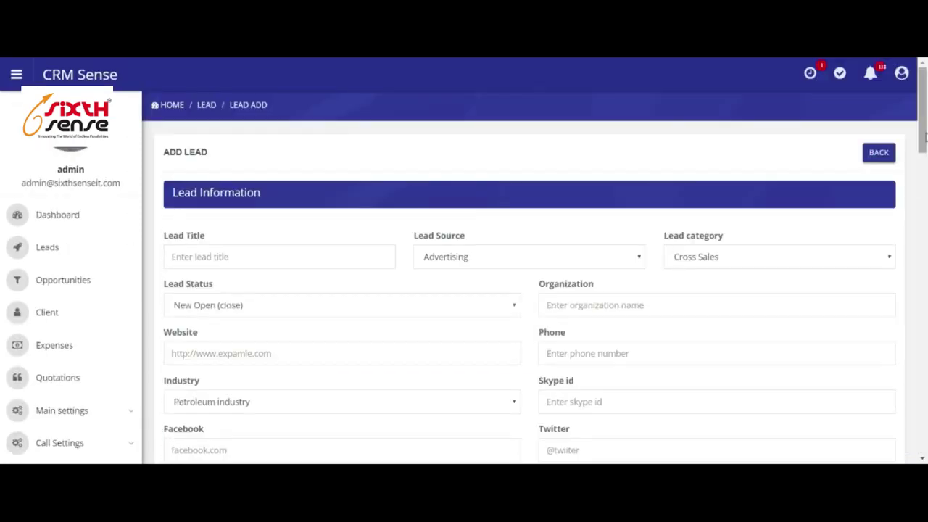
{"action": "left_click", "coordinate": [880, 154]}
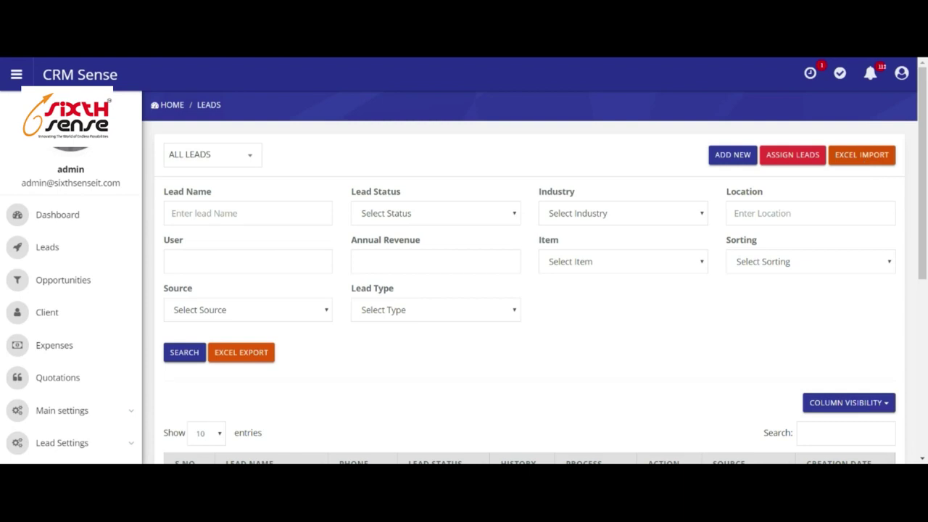
Go to the Lead Excel Import page and choose Advertising as the Lead Source.
{"action": "left_click", "coordinate": [863, 161]}
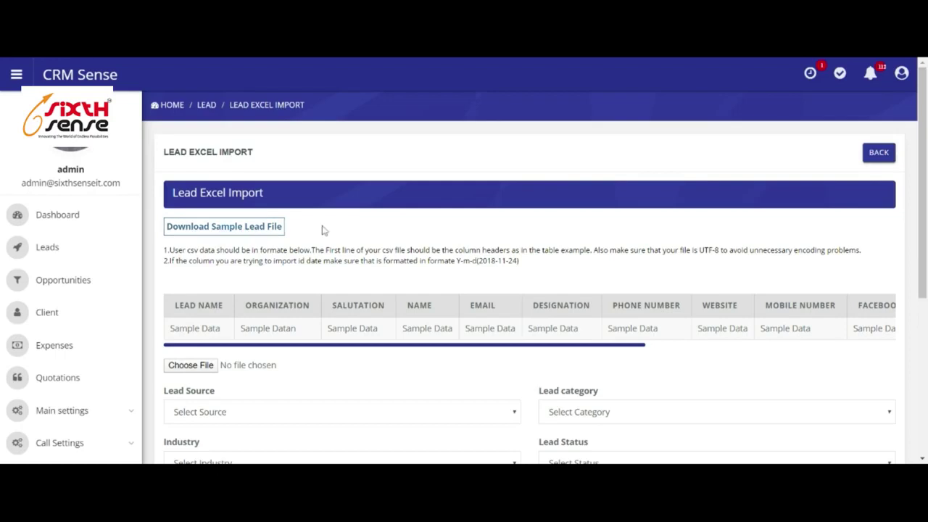
{"action": "scroll", "coordinate": [304, 251], "scroll_direction": "down", "scroll_amount": 3}
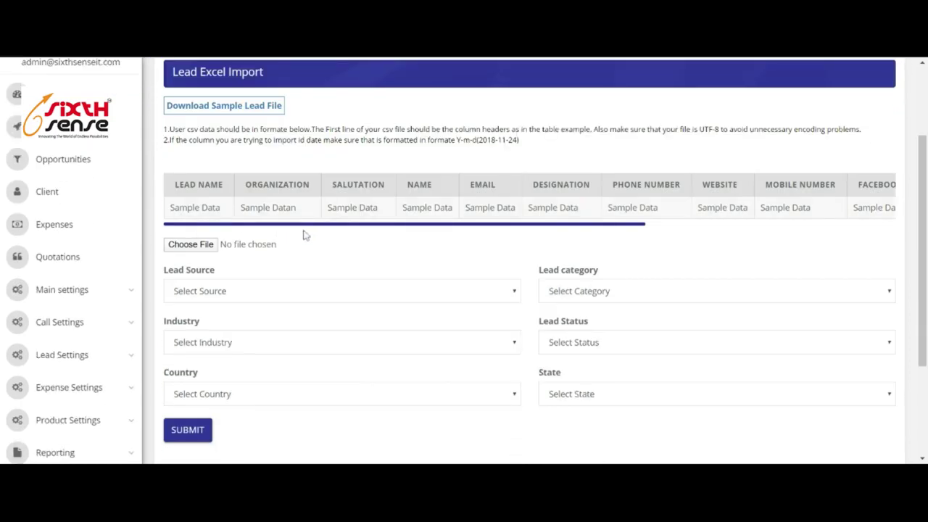
{"action": "left_click_drag", "start_coordinate": [314, 229], "coordinate": [254, 237]}
{"action": "scroll", "coordinate": [493, 206], "scroll_direction": "up", "scroll_amount": 2}
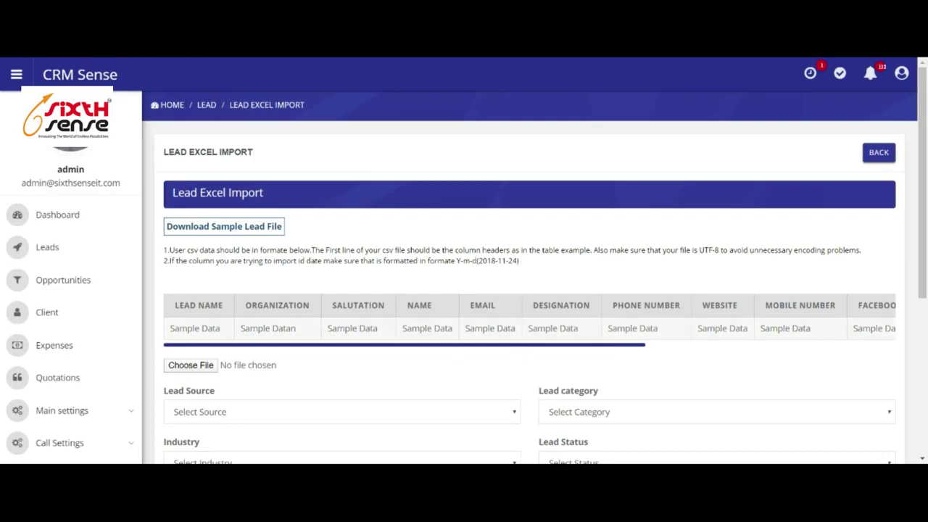
{"action": "scroll", "coordinate": [794, 298], "scroll_direction": "down", "scroll_amount": 3}
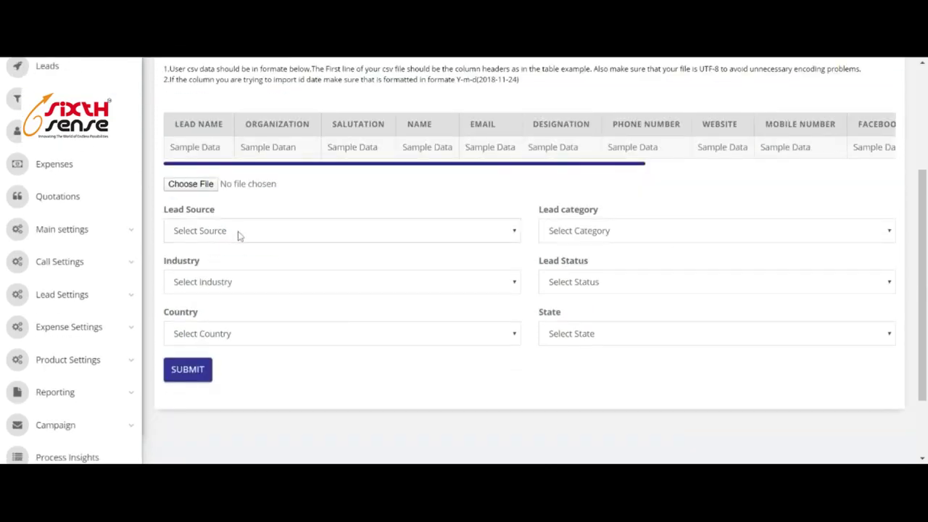
{"action": "left_click", "coordinate": [235, 249]}
{"action": "scroll", "coordinate": [448, 361], "scroll_direction": "up", "scroll_amount": 3}
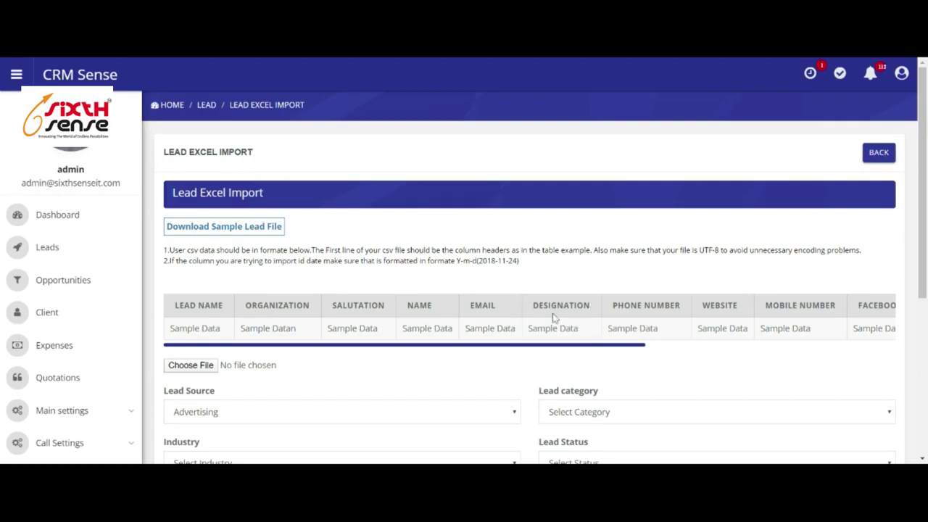
Highlight the total lead count of 2,291, then clear the selection.
{"action": "scroll", "coordinate": [498, 334], "scroll_direction": "down", "scroll_amount": 4}
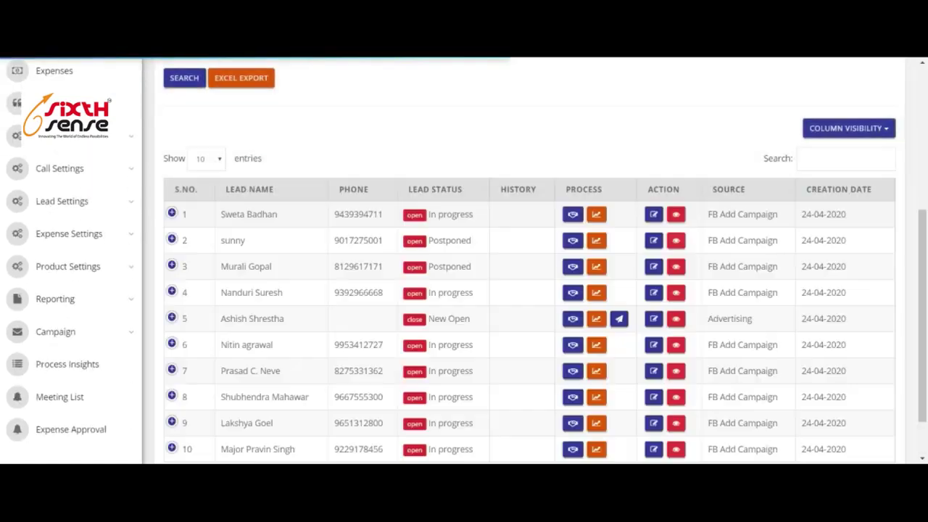
{"action": "scroll", "coordinate": [212, 280], "scroll_direction": "down", "scroll_amount": 2}
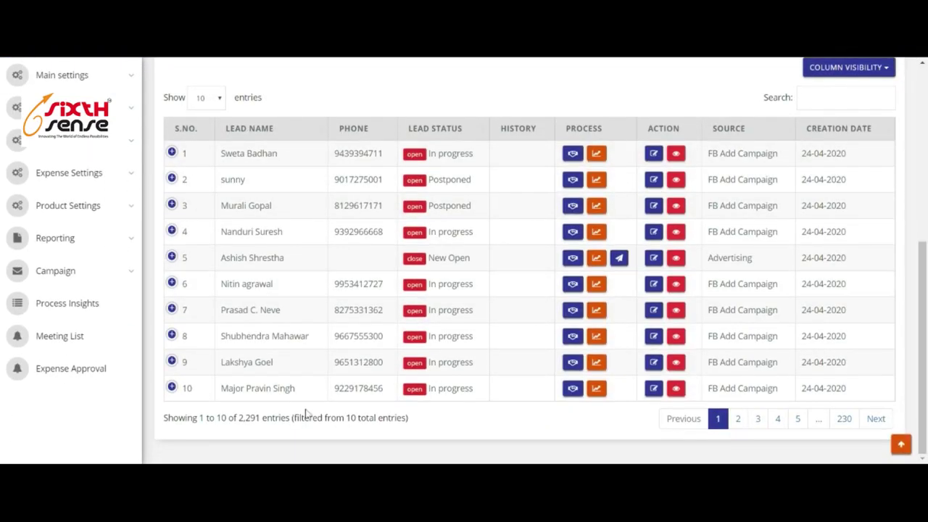
{"action": "left_click_drag", "start_coordinate": [260, 418], "coordinate": [239, 418]}
{"action": "left_click", "coordinate": [343, 438]}
{"action": "scroll", "coordinate": [660, 264], "scroll_direction": "up", "scroll_amount": 4}
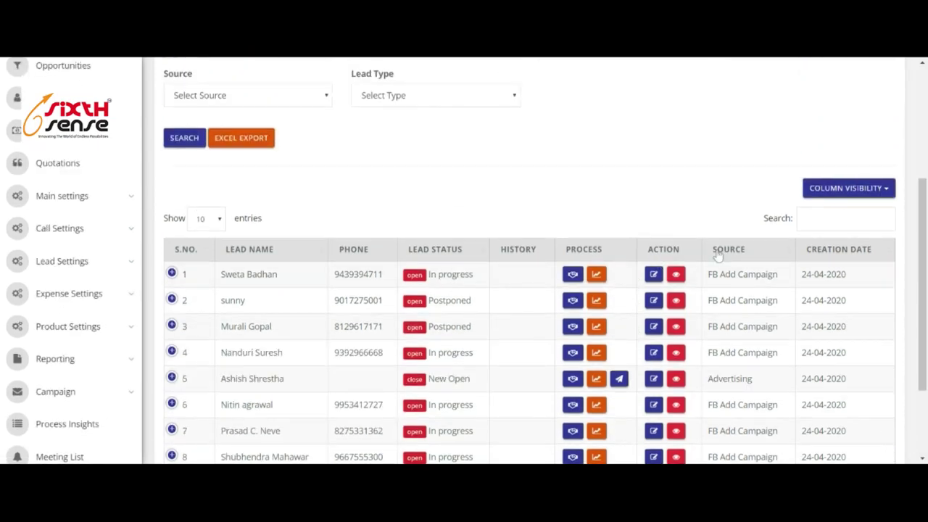
Expand the first lead's row to review its details, including the assigned user.
{"action": "left_click", "coordinate": [172, 276]}
{"action": "scroll", "coordinate": [583, 261], "scroll_direction": "down", "scroll_amount": 4}
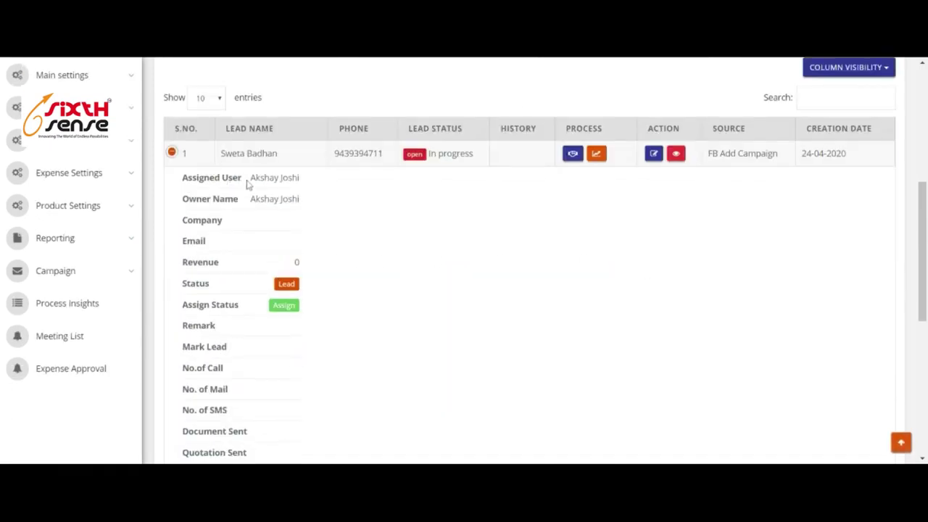
{"action": "left_click_drag", "start_coordinate": [253, 180], "coordinate": [300, 180]}
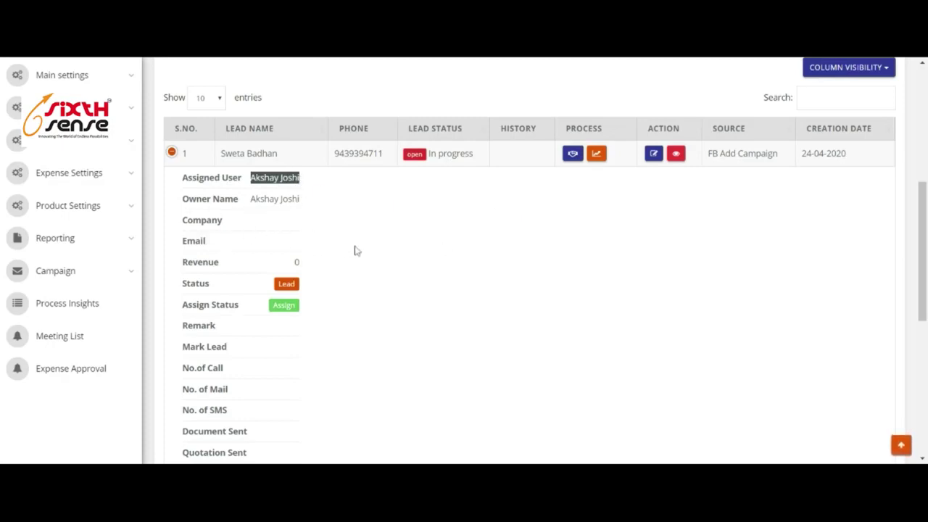
{"action": "scroll", "coordinate": [236, 317], "scroll_direction": "down", "scroll_amount": 1}
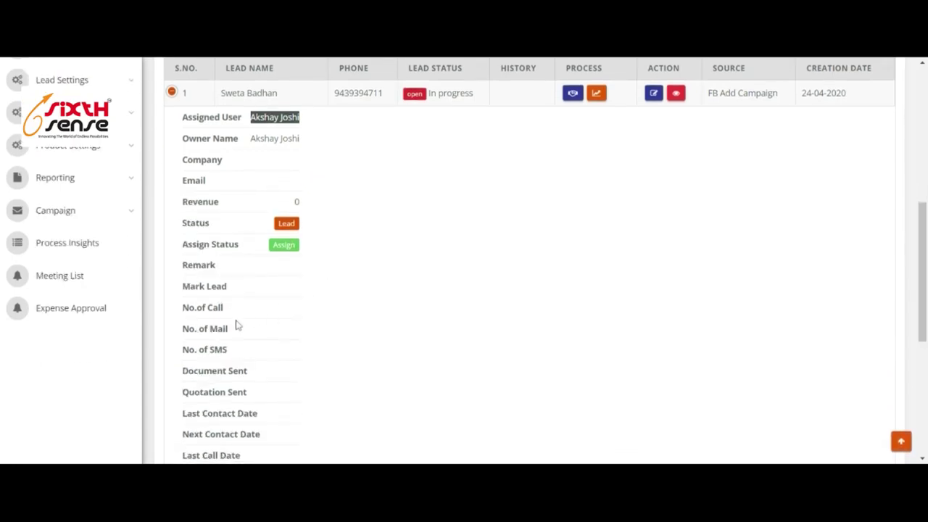
{"action": "scroll", "coordinate": [235, 325], "scroll_direction": "down", "scroll_amount": 1}
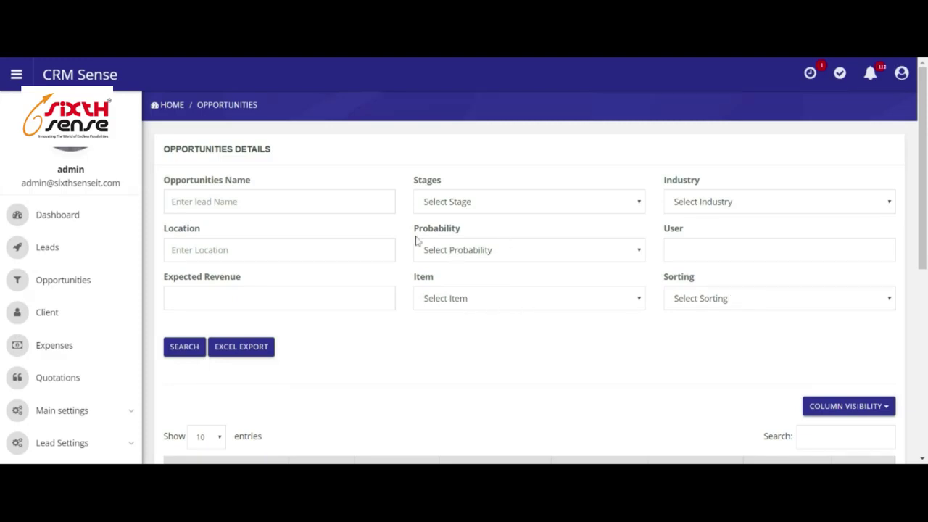
{"action": "scroll", "coordinate": [498, 377], "scroll_direction": "down", "scroll_amount": 5}
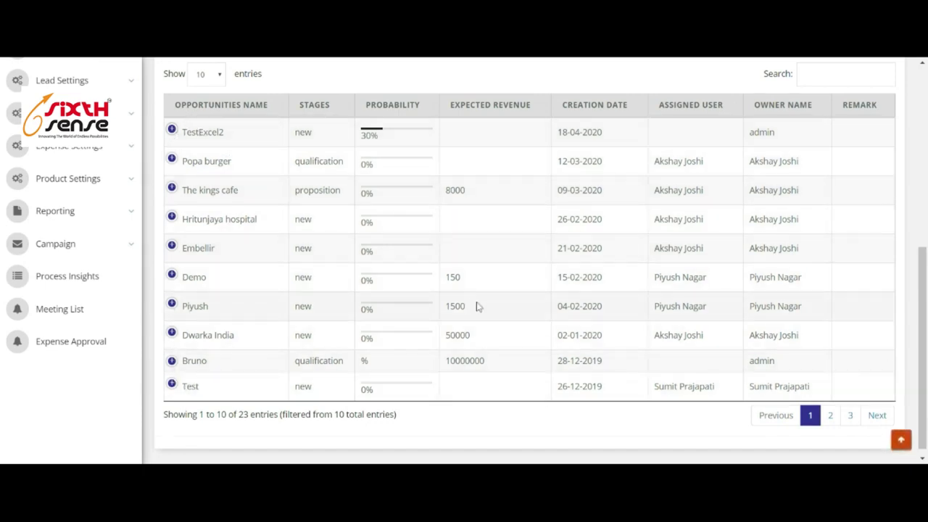
{"action": "scroll", "coordinate": [385, 315], "scroll_direction": "up", "scroll_amount": 3}
{"action": "scroll", "coordinate": [388, 313], "scroll_direction": "down", "scroll_amount": 3}
{"action": "scroll", "coordinate": [300, 249], "scroll_direction": "up", "scroll_amount": 2}
{"action": "scroll", "coordinate": [352, 338], "scroll_direction": "down", "scroll_amount": 2}
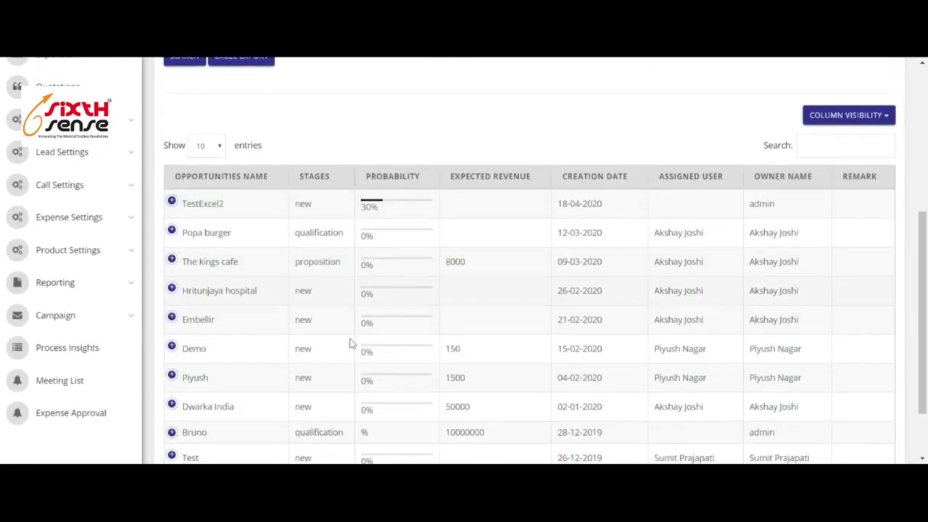
{"action": "scroll", "coordinate": [355, 324], "scroll_direction": "up", "scroll_amount": 6}
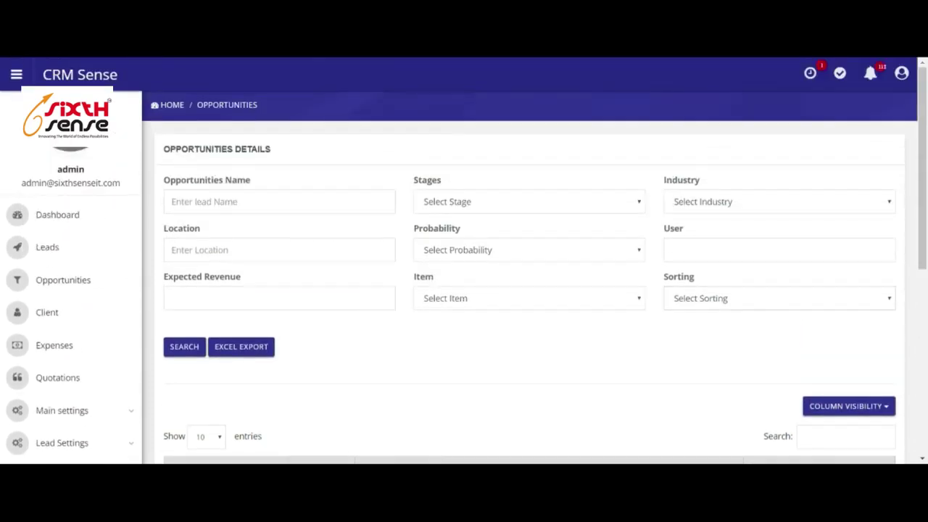
{"action": "scroll", "coordinate": [470, 290], "scroll_direction": "down", "scroll_amount": 5}
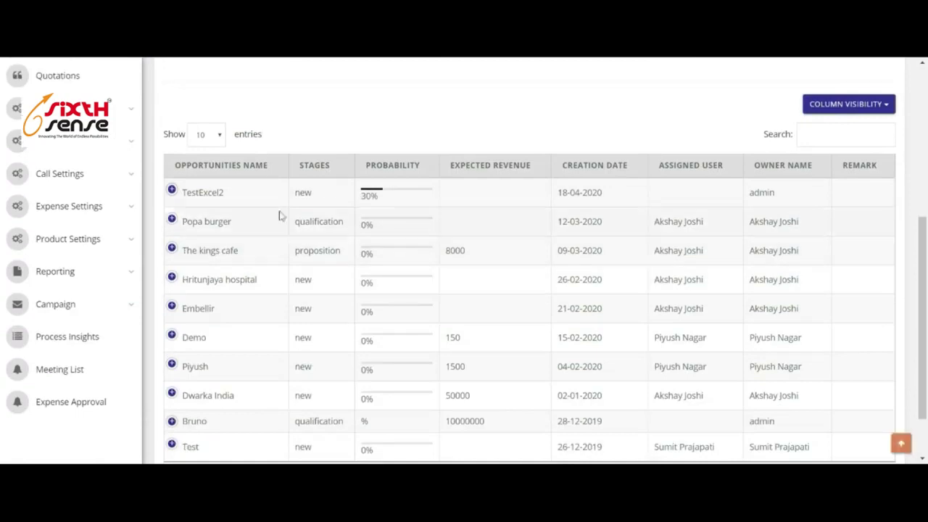
{"action": "left_click", "coordinate": [172, 191]}
{"action": "scroll", "coordinate": [186, 235], "scroll_direction": "down", "scroll_amount": 2}
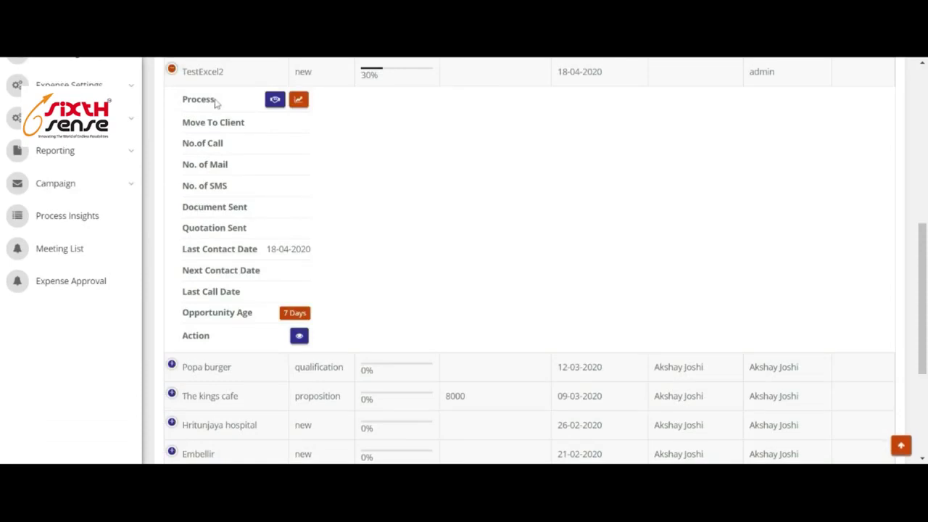
{"action": "scroll", "coordinate": [222, 283], "scroll_direction": "up", "scroll_amount": 4}
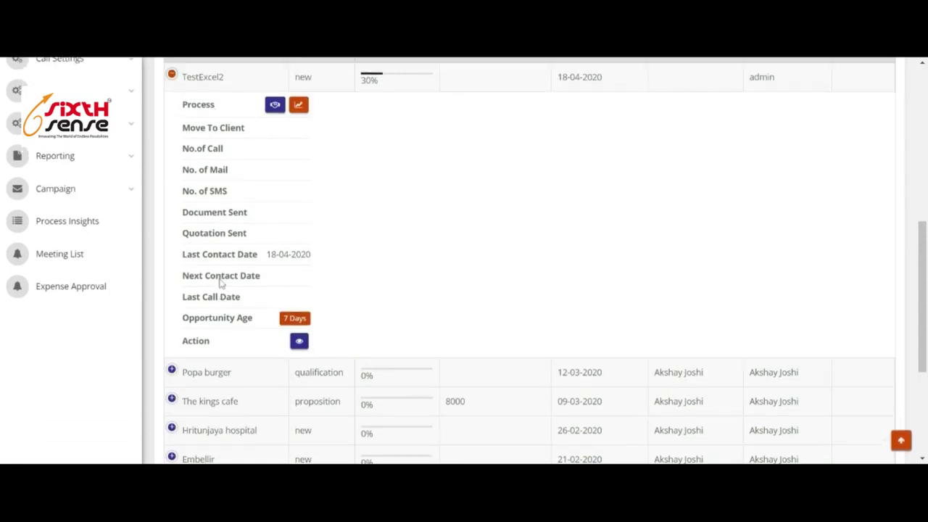
{"action": "left_click", "coordinate": [172, 313]}
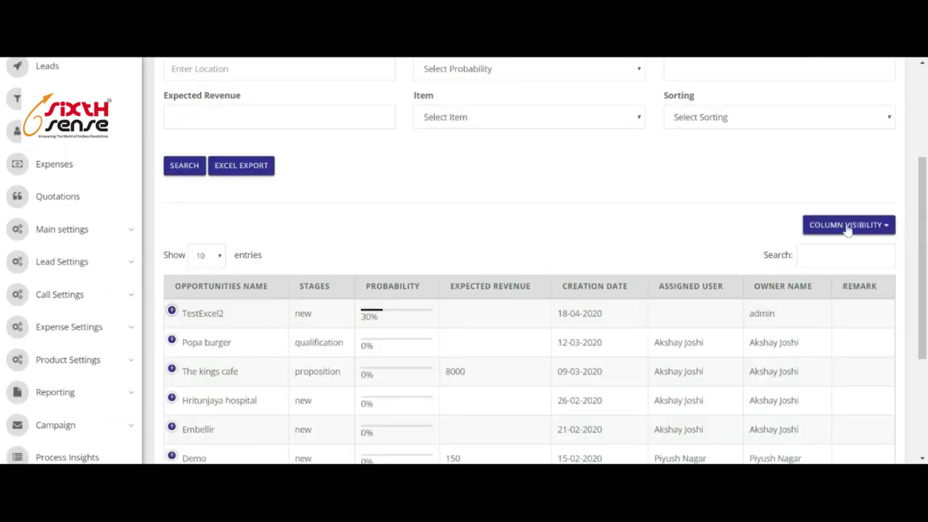
{"action": "scroll", "coordinate": [575, 282], "scroll_direction": "down", "scroll_amount": 2}
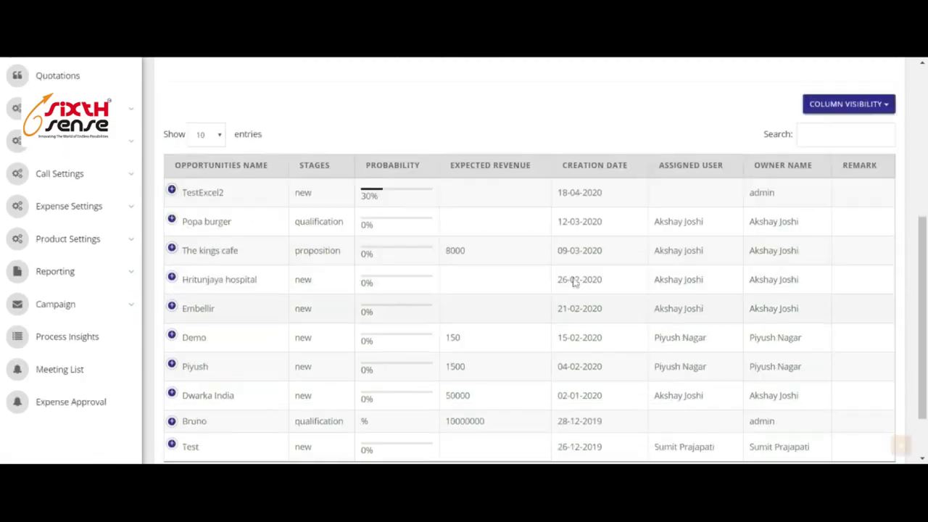
Hide the Opportunities Name, Stages, Probability, Expected Revenue, Remark, User and Process columns.
{"action": "left_click", "coordinate": [849, 104]}
{"action": "left_click", "coordinate": [870, 129]}
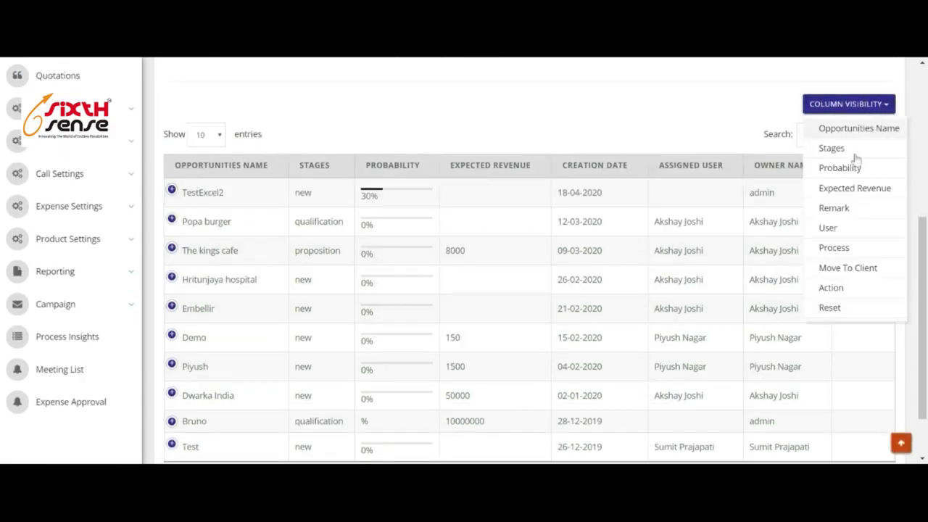
{"action": "left_click", "coordinate": [834, 149]}
{"action": "left_click", "coordinate": [837, 171]}
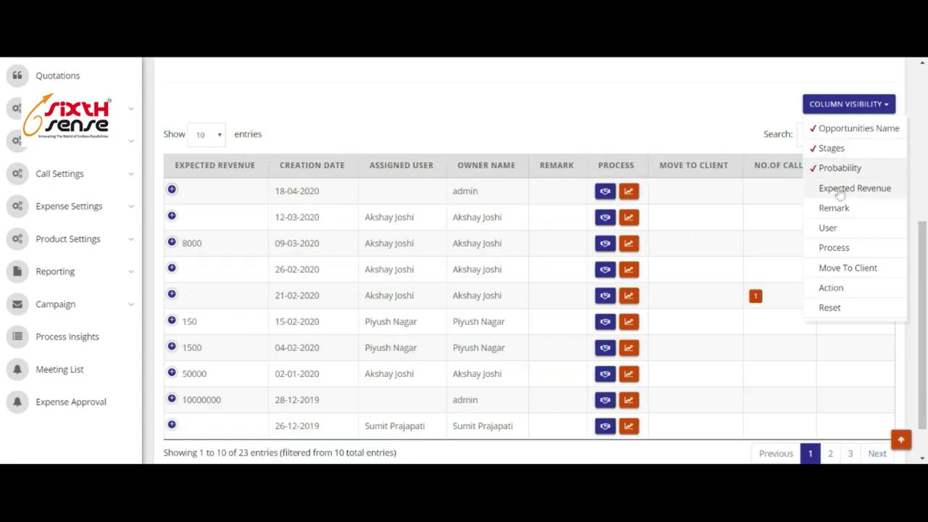
{"action": "left_click", "coordinate": [840, 190]}
{"action": "left_click", "coordinate": [834, 208]}
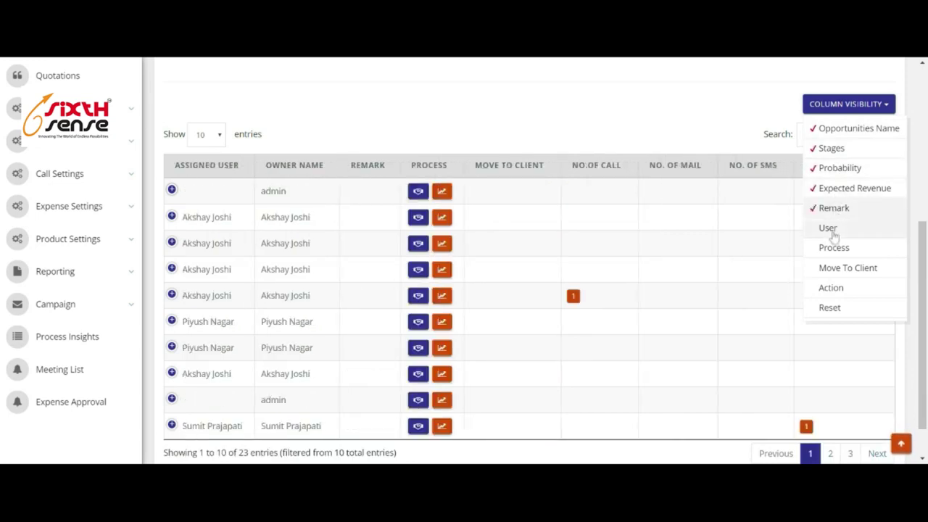
{"action": "left_click", "coordinate": [831, 231]}
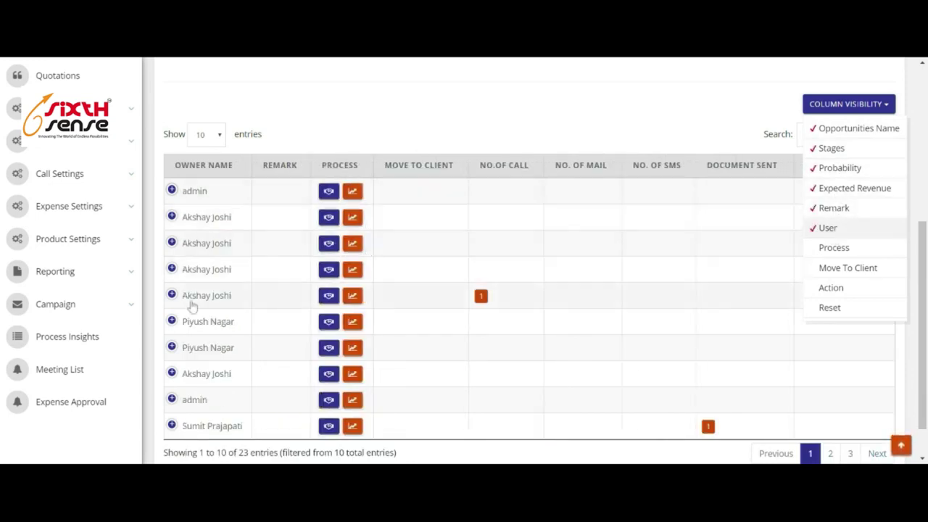
{"action": "left_click", "coordinate": [846, 251]}
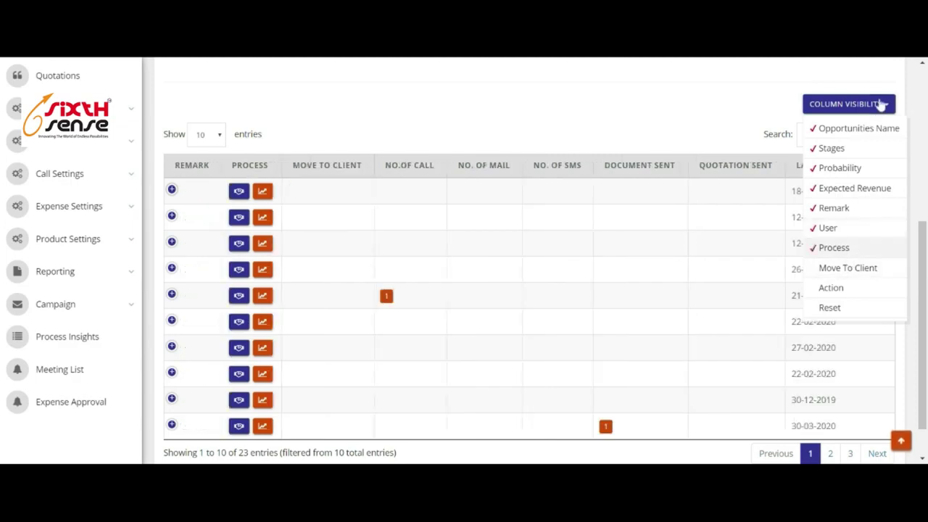
{"action": "left_click", "coordinate": [879, 106]}
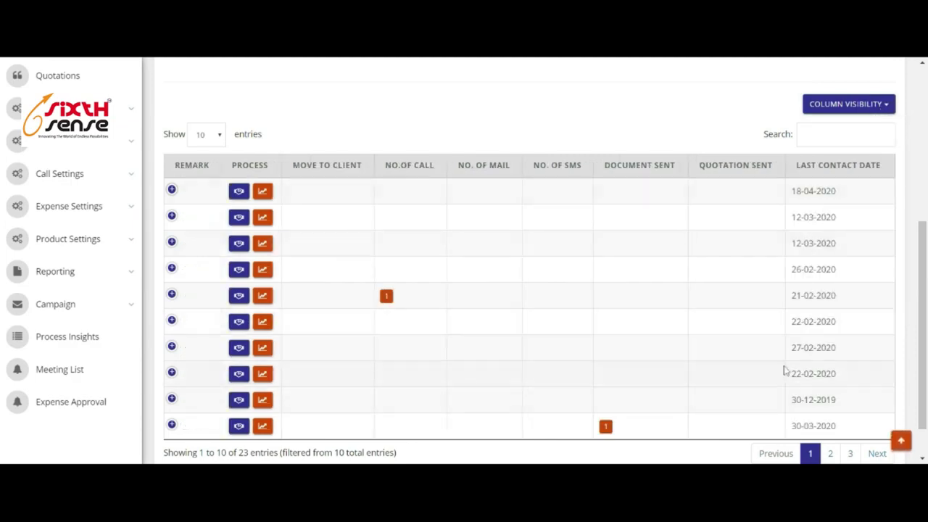
{"action": "scroll", "coordinate": [791, 290], "scroll_direction": "up", "scroll_amount": 2}
Show Opportunities Name, Stages, Probability, Expected Revenue, Remark, User and Move To Client columns again.
{"action": "left_click", "coordinate": [839, 225]}
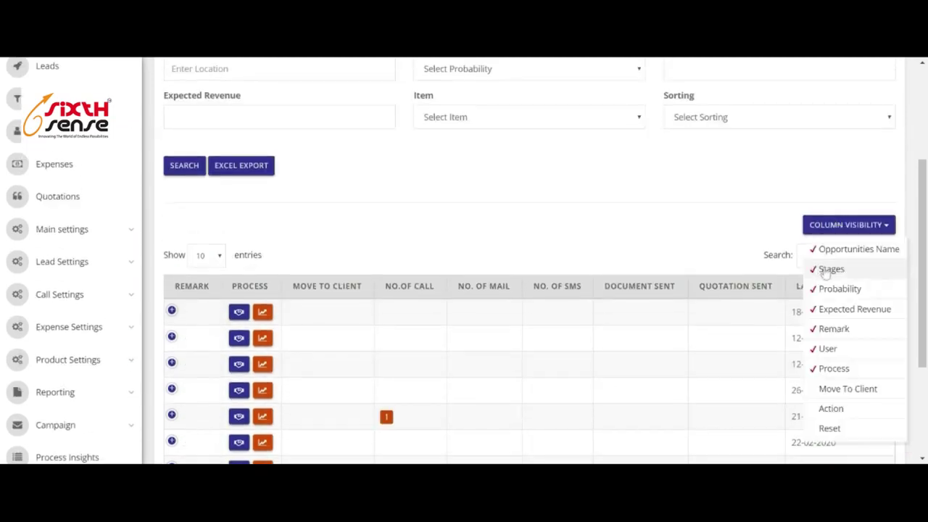
{"action": "left_click", "coordinate": [835, 253]}
{"action": "left_click", "coordinate": [831, 269]}
{"action": "left_click", "coordinate": [835, 290]}
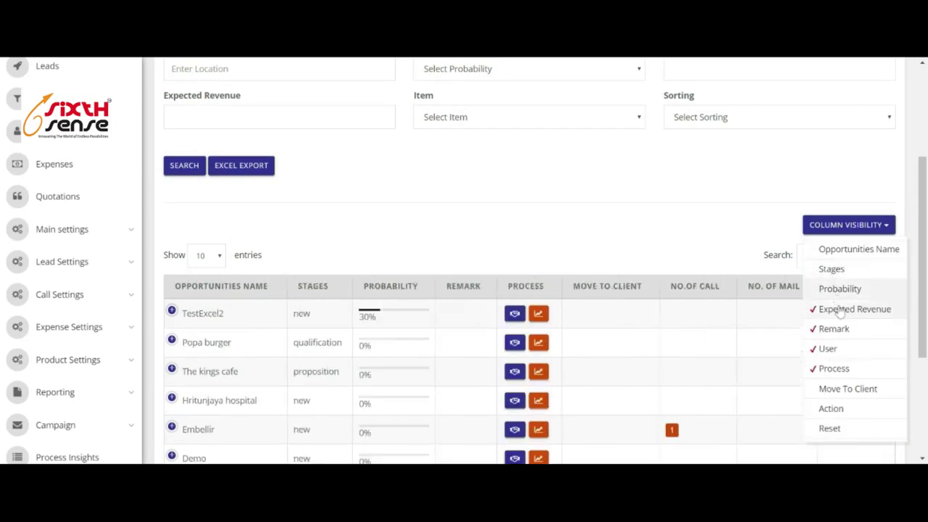
{"action": "left_click", "coordinate": [840, 310]}
{"action": "left_click", "coordinate": [835, 329]}
{"action": "left_click", "coordinate": [830, 349]}
{"action": "left_click", "coordinate": [834, 388]}
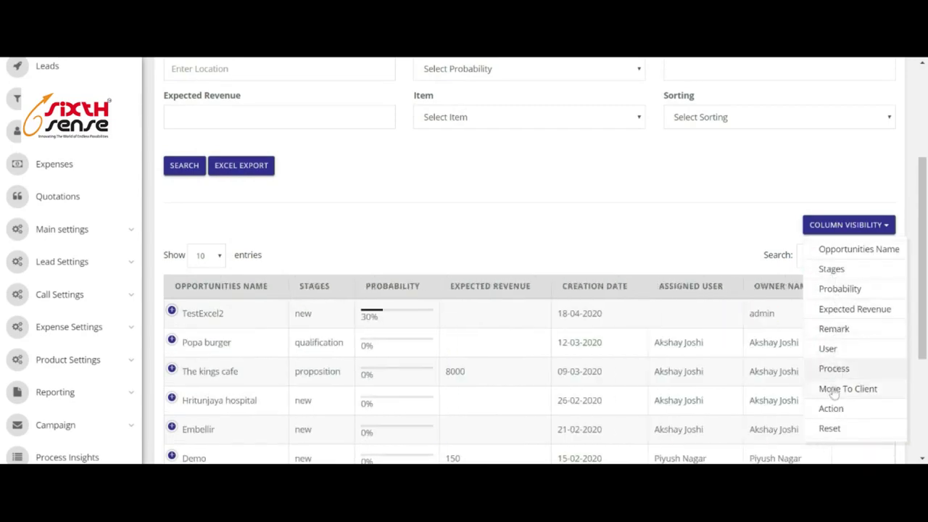
{"action": "left_click", "coordinate": [621, 215]}
{"action": "scroll", "coordinate": [631, 216], "scroll_direction": "up", "scroll_amount": 3}
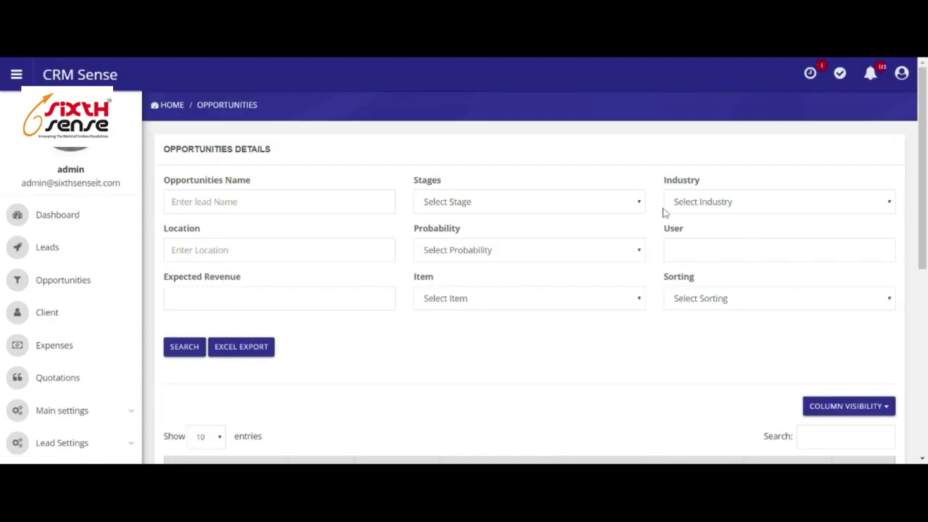
{"action": "scroll", "coordinate": [285, 249], "scroll_direction": "down", "scroll_amount": 5}
{"action": "scroll", "coordinate": [523, 201], "scroll_direction": "up", "scroll_amount": 2}
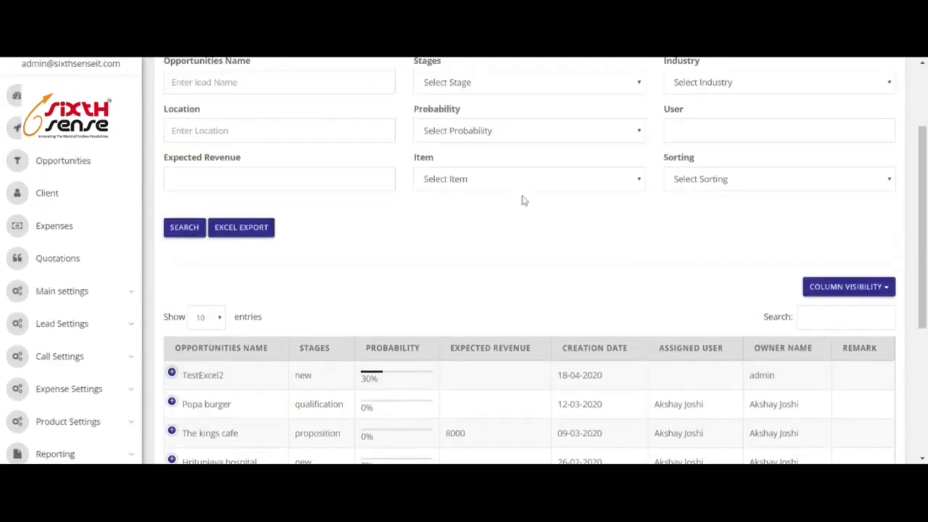
{"action": "scroll", "coordinate": [524, 200], "scroll_direction": "up", "scroll_amount": 1}
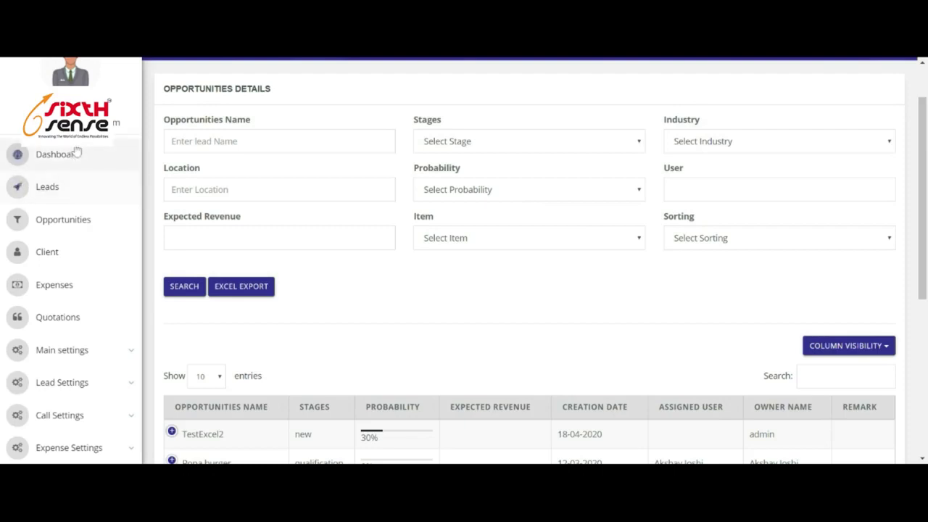
{"action": "left_click", "coordinate": [48, 254]}
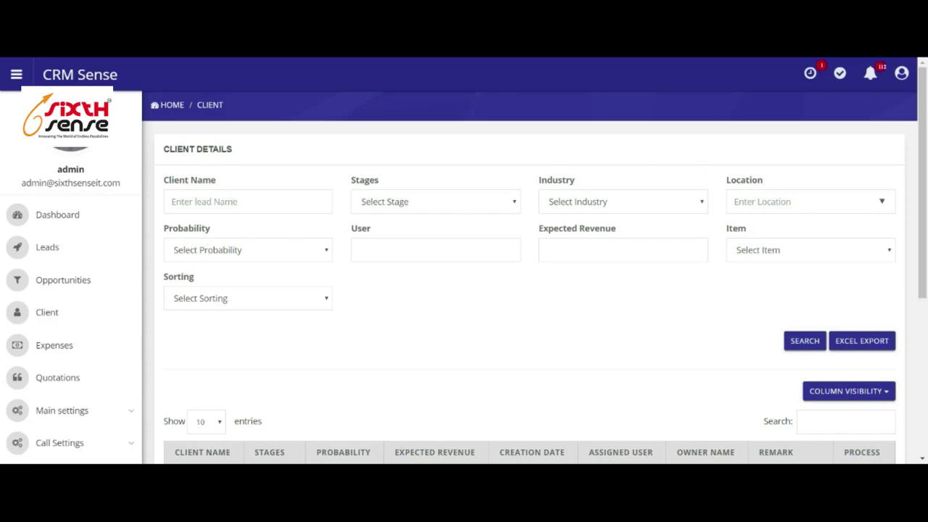
Expand the Sixth Sense IT client's row to review its details, then collapse it.
{"action": "scroll", "coordinate": [879, 203], "scroll_direction": "down", "scroll_amount": 3}
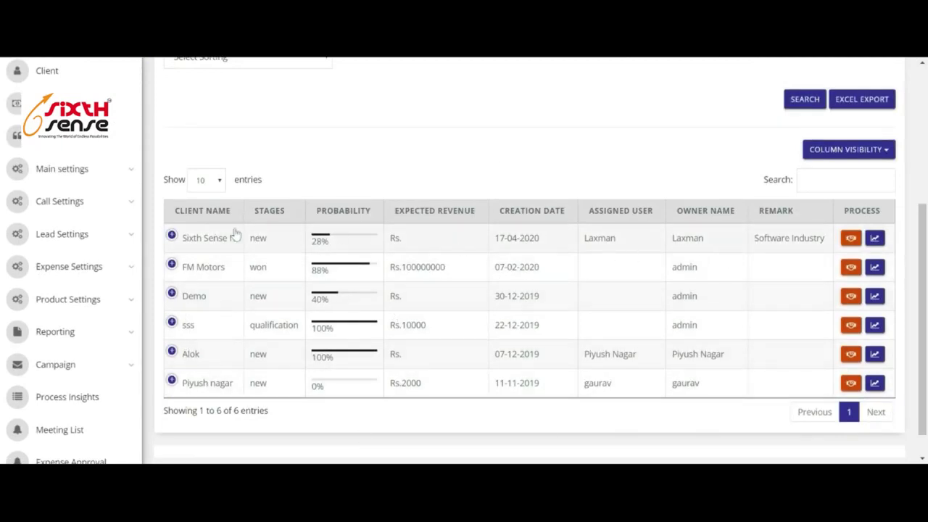
{"action": "left_click", "coordinate": [172, 238]}
{"action": "scroll", "coordinate": [217, 181], "scroll_direction": "down", "scroll_amount": 3}
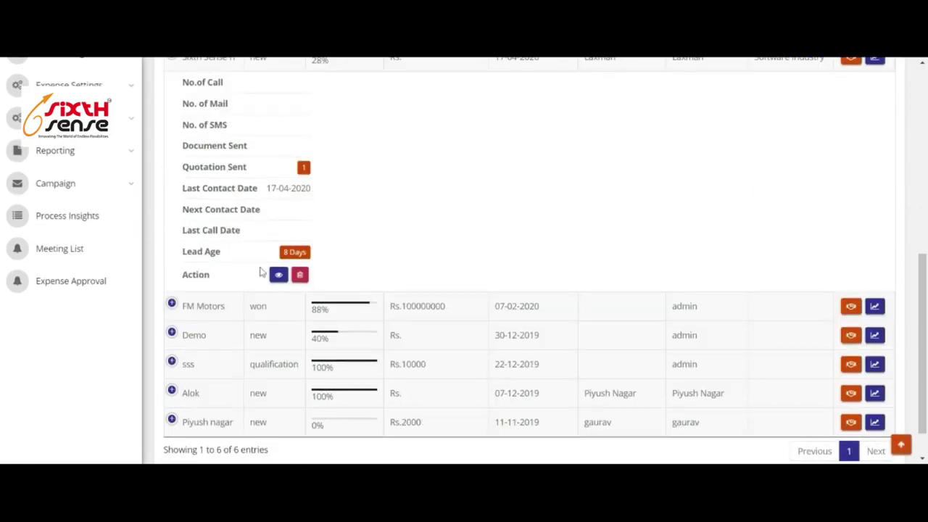
{"action": "scroll", "coordinate": [269, 265], "scroll_direction": "up", "scroll_amount": 4}
{"action": "left_click", "coordinate": [172, 295]}
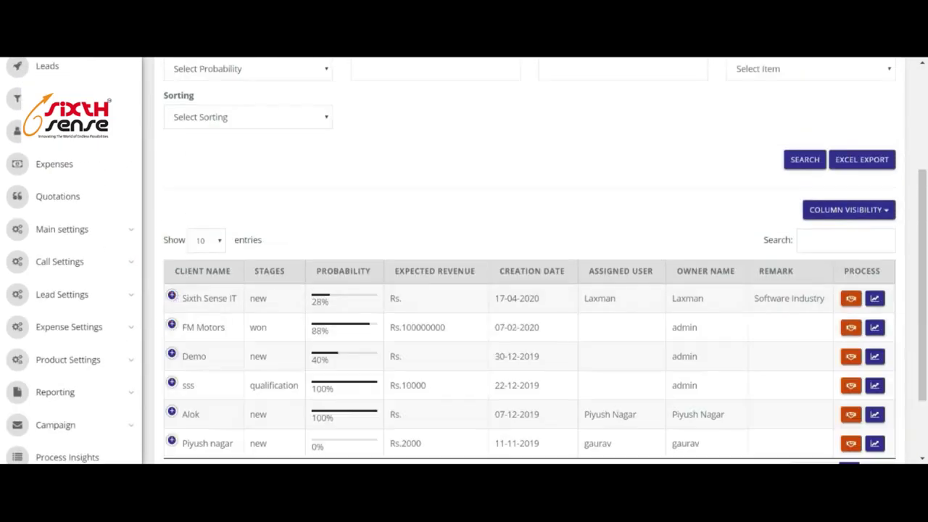
Bring up the Add Meeting form for Sixth Sense IT and close it without saving.
{"action": "left_click", "coordinate": [853, 299]}
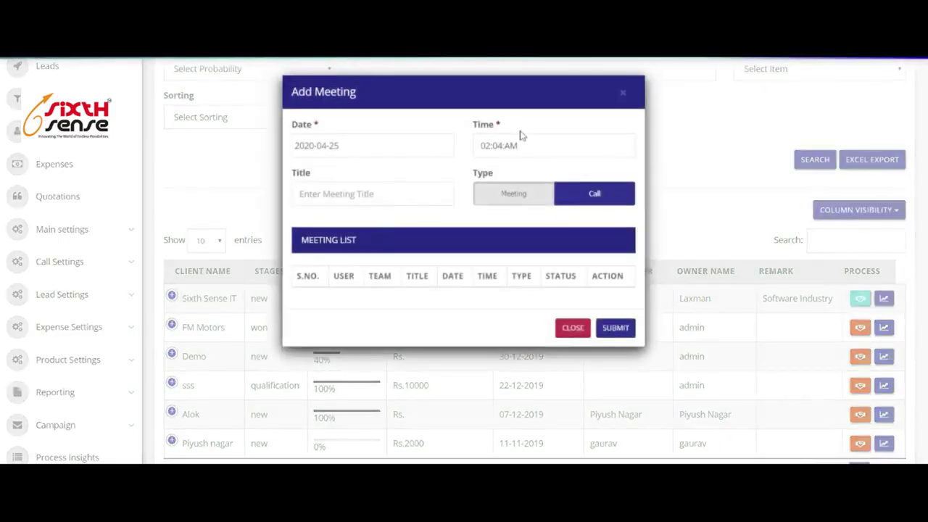
{"action": "left_click", "coordinate": [623, 92]}
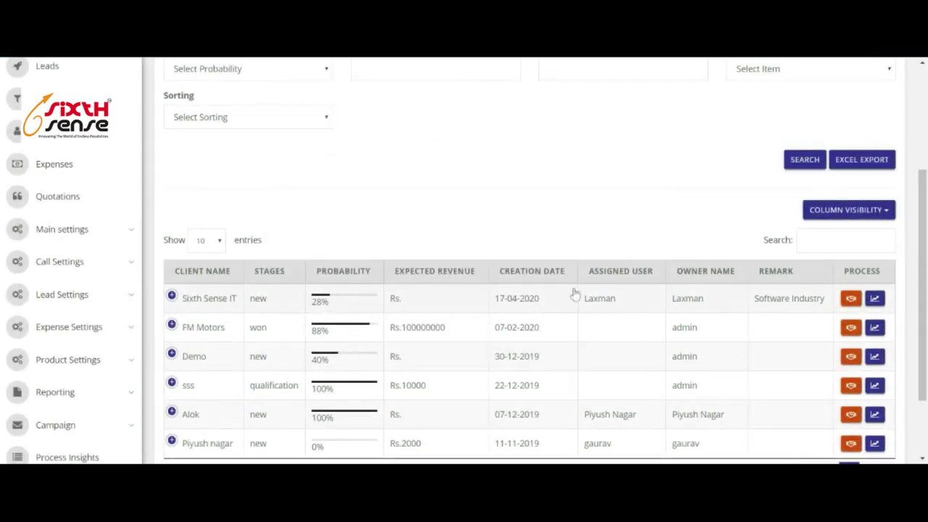
{"action": "scroll", "coordinate": [570, 304], "scroll_direction": "down", "scroll_amount": 1}
{"action": "scroll", "coordinate": [435, 290], "scroll_direction": "up", "scroll_amount": 2}
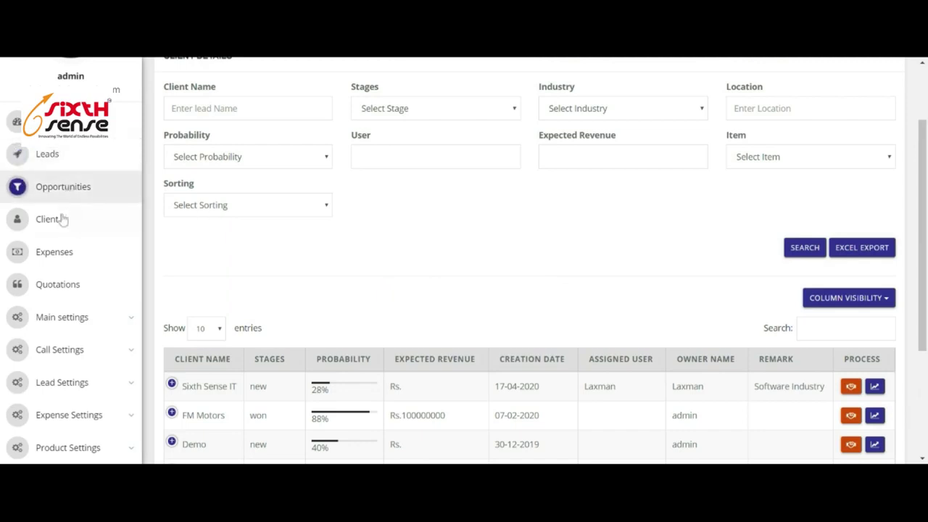
{"action": "left_click", "coordinate": [48, 155]}
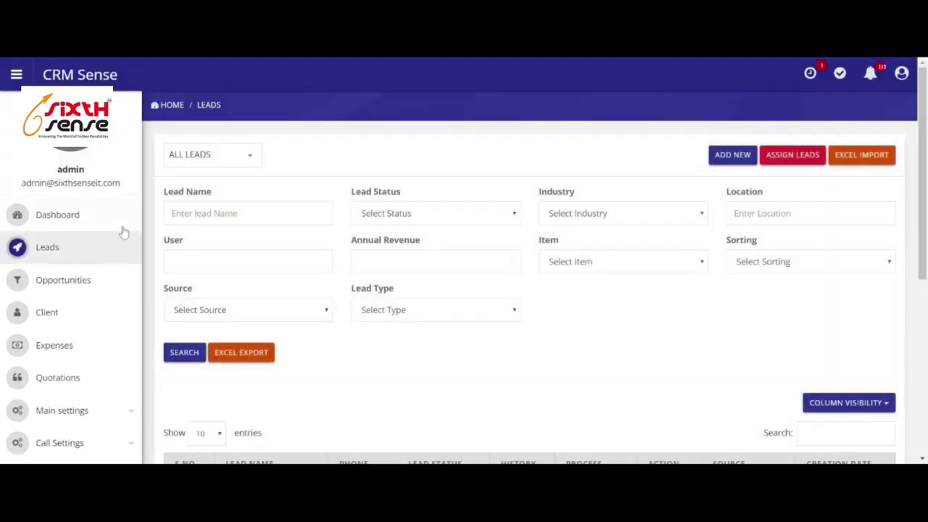
Scroll to the leads table and start a new lead process for the first lead.
{"action": "scroll", "coordinate": [343, 205], "scroll_direction": "down", "scroll_amount": 3}
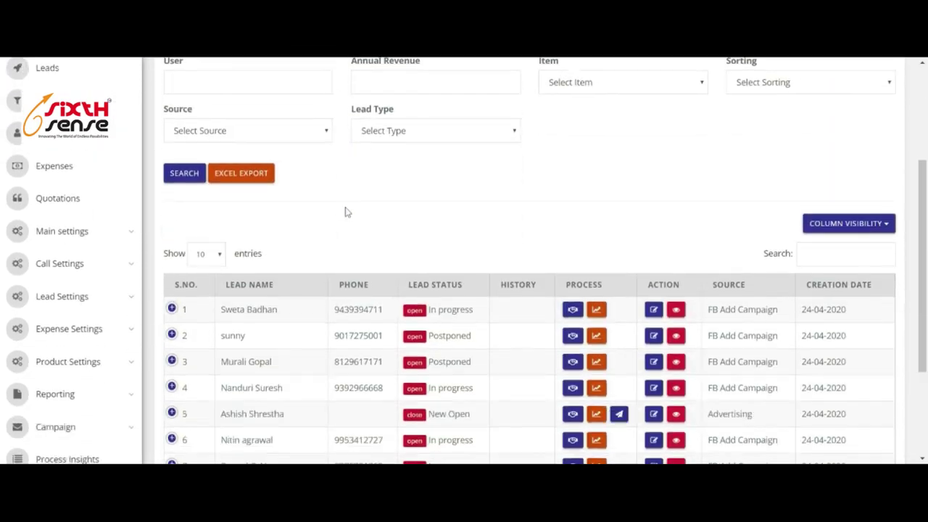
{"action": "scroll", "coordinate": [346, 211], "scroll_direction": "down", "scroll_amount": 3}
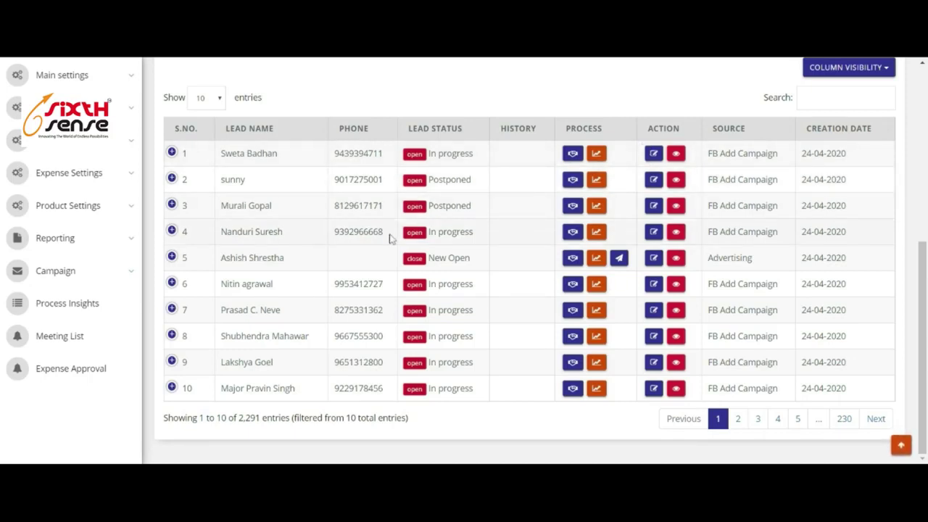
{"action": "left_click", "coordinate": [597, 155]}
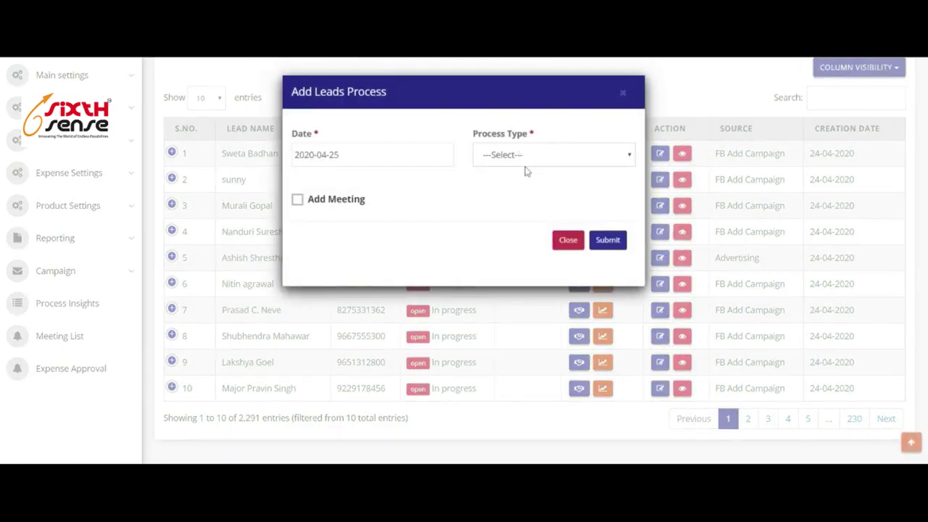
Submit an Initial Discussion process type for the first lead.
{"action": "left_click", "coordinate": [526, 161]}
{"action": "key", "text": "Down"}
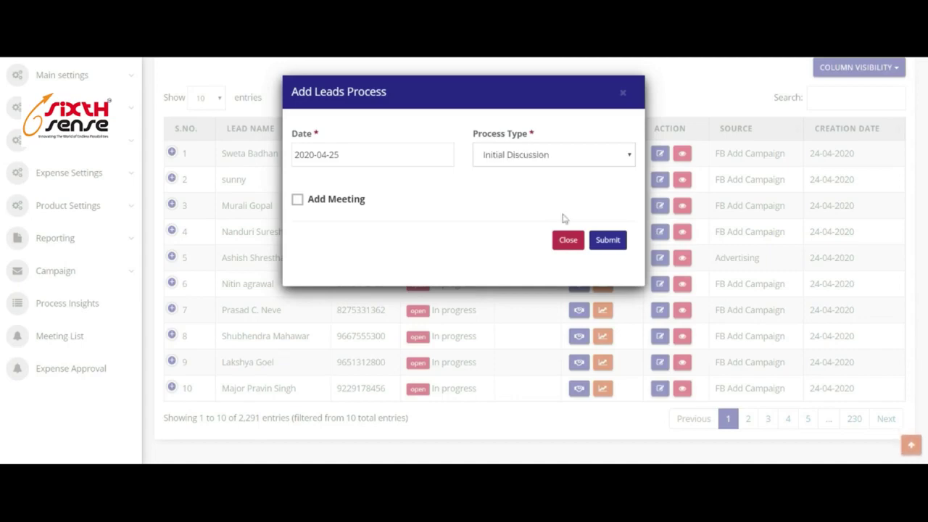
{"action": "left_click", "coordinate": [608, 241]}
{"action": "scroll", "coordinate": [545, 221], "scroll_direction": "down", "scroll_amount": 1}
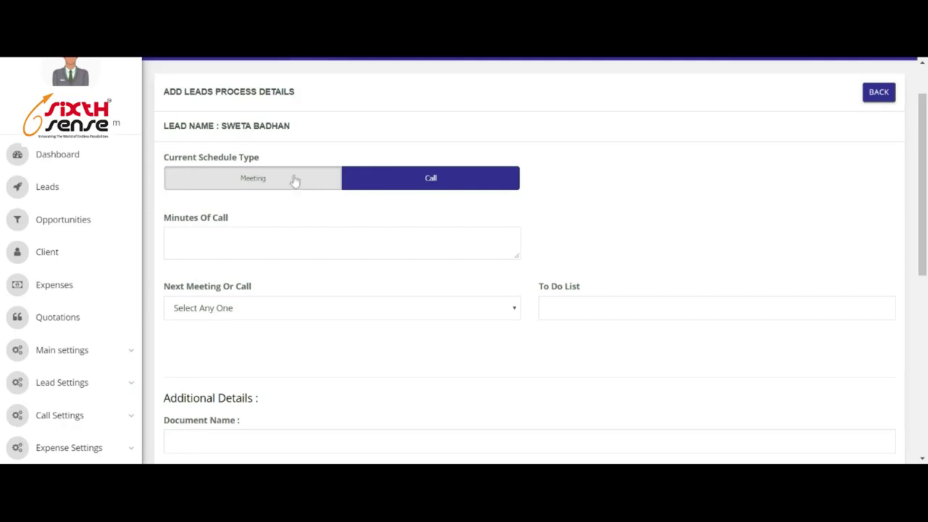
Keep the current schedule type as Call and enter 'given dempo' as the call minutes.
{"action": "left_click", "coordinate": [294, 180]}
{"action": "left_click", "coordinate": [425, 181]}
{"action": "scroll", "coordinate": [237, 208], "scroll_direction": "down", "scroll_amount": 1}
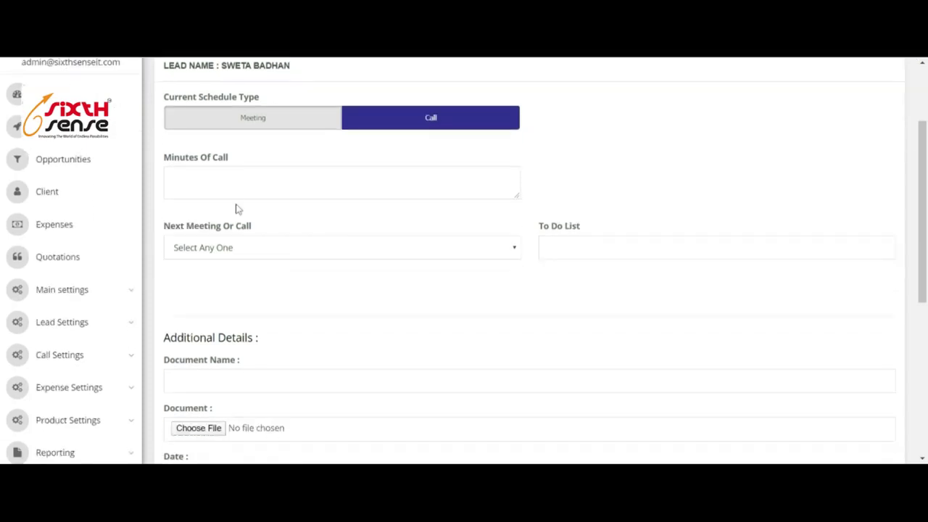
{"action": "left_click", "coordinate": [174, 178]}
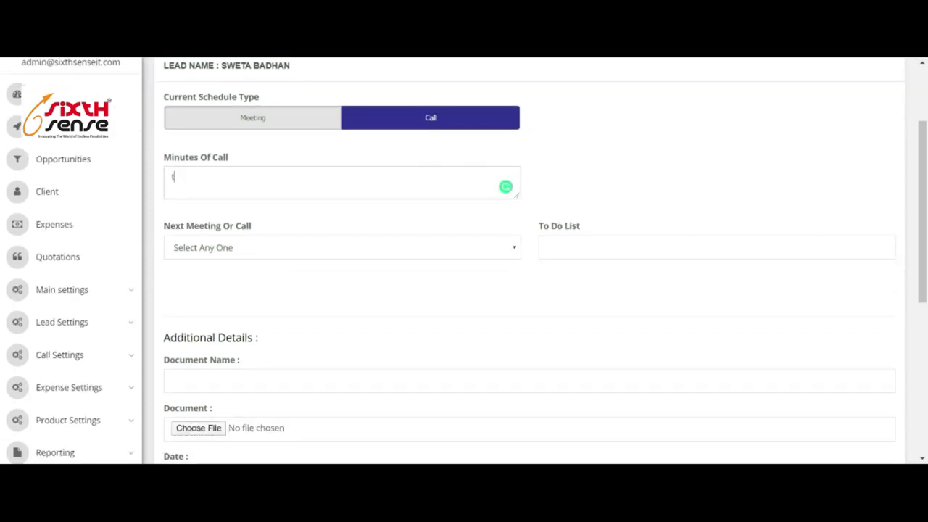
{"action": "type", "text": "t"}
{"action": "key", "text": "BackSpace"}
{"action": "type", "text": "given dempo"}
Set Next Meeting Or Call to Yes, dated the 26th at 02:05 PM.
{"action": "left_click", "coordinate": [274, 264]}
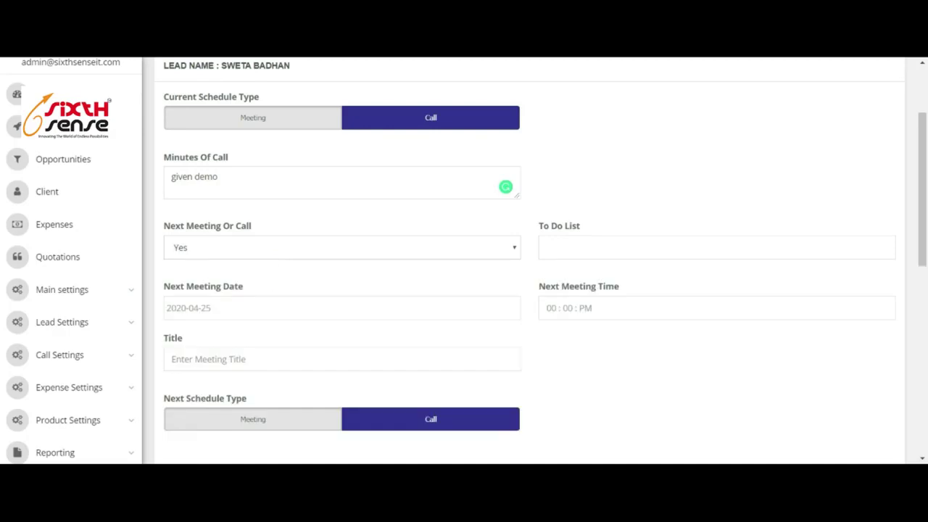
{"action": "scroll", "coordinate": [396, 268], "scroll_direction": "down", "scroll_amount": 2}
{"action": "left_click", "coordinate": [239, 187]}
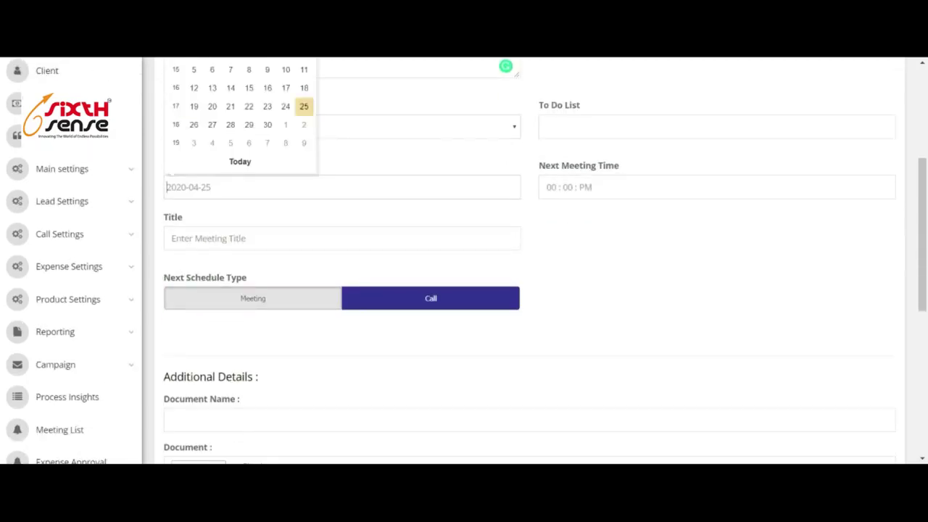
{"action": "left_click", "coordinate": [196, 126]}
{"action": "left_click", "coordinate": [555, 190]}
{"action": "left_click", "coordinate": [585, 206]}
{"action": "left_click", "coordinate": [615, 206]}
{"action": "left_click", "coordinate": [668, 230]}
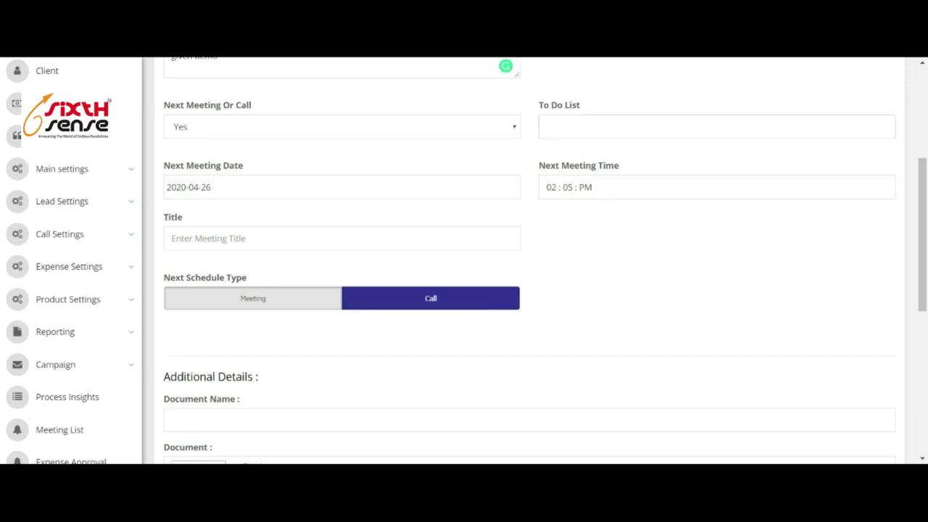
Enter to-do 'demo' and title 'call demo', keeping the next schedule type as Call.
{"action": "left_click", "coordinate": [716, 127]}
{"action": "type", "text": "demo"}
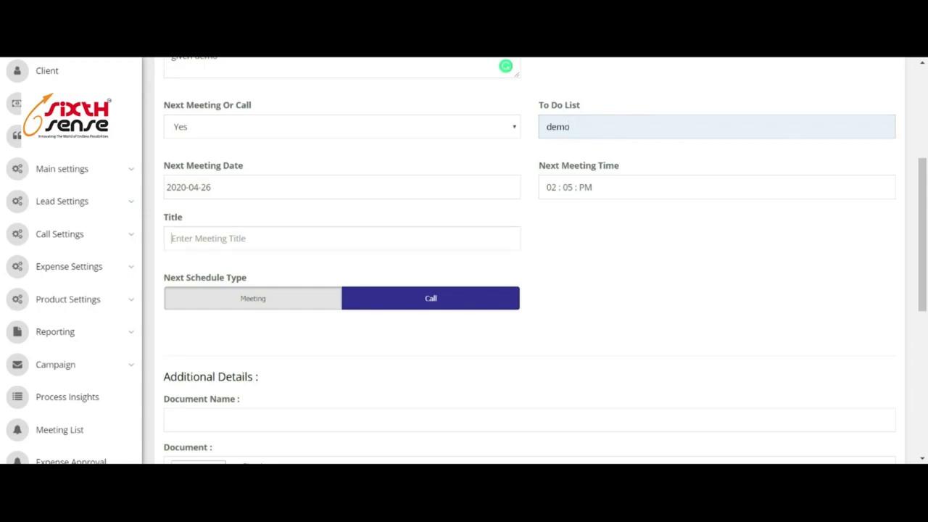
{"action": "left_click", "coordinate": [198, 269]}
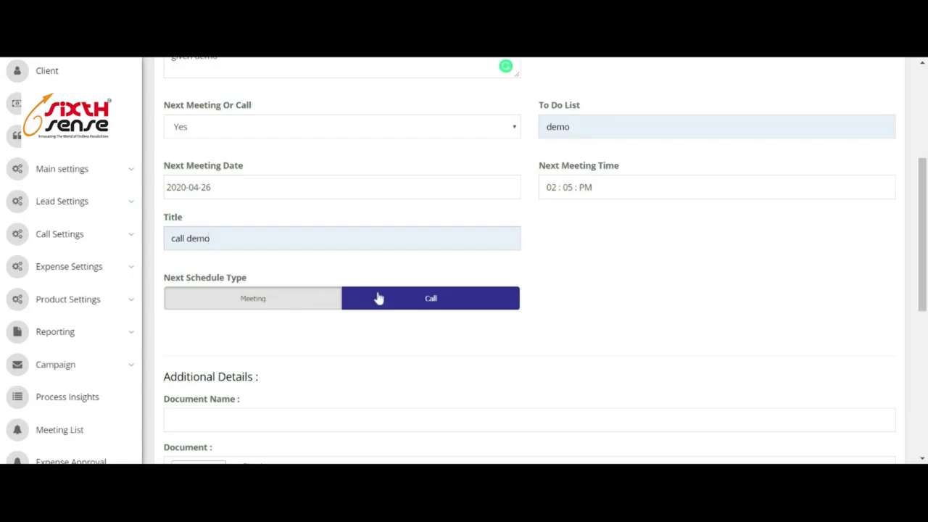
{"action": "left_click", "coordinate": [247, 306]}
{"action": "left_click", "coordinate": [409, 307]}
{"action": "scroll", "coordinate": [613, 324], "scroll_direction": "down", "scroll_amount": 2}
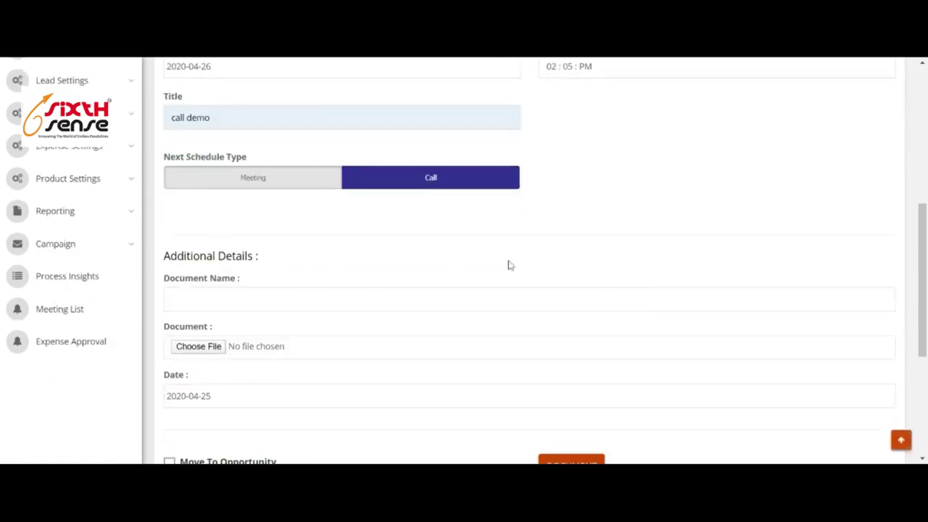
{"action": "scroll", "coordinate": [503, 266], "scroll_direction": "up", "scroll_amount": 4}
{"action": "scroll", "coordinate": [435, 390], "scroll_direction": "down", "scroll_amount": 5}
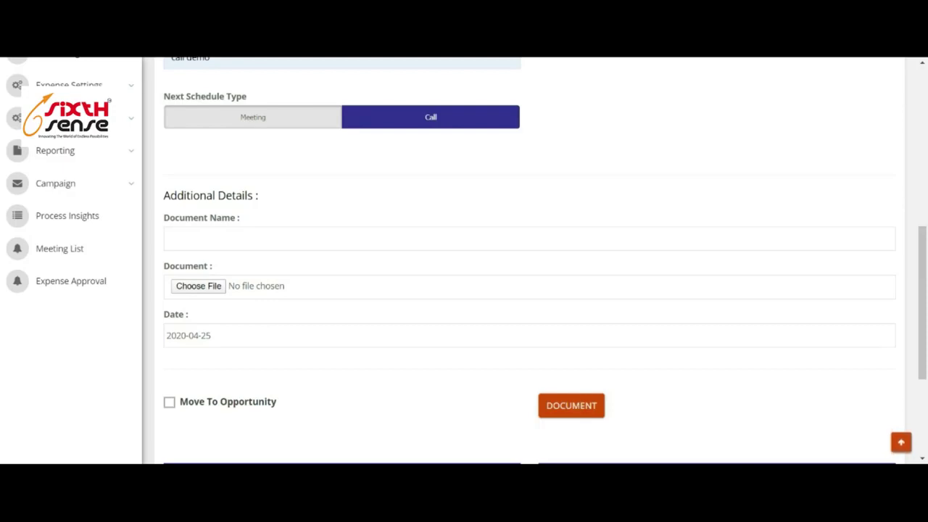
Enter 'Company Profile' in the Additional Details Document Name field, correcting the typos.
{"action": "type", "text": "Copamny"}
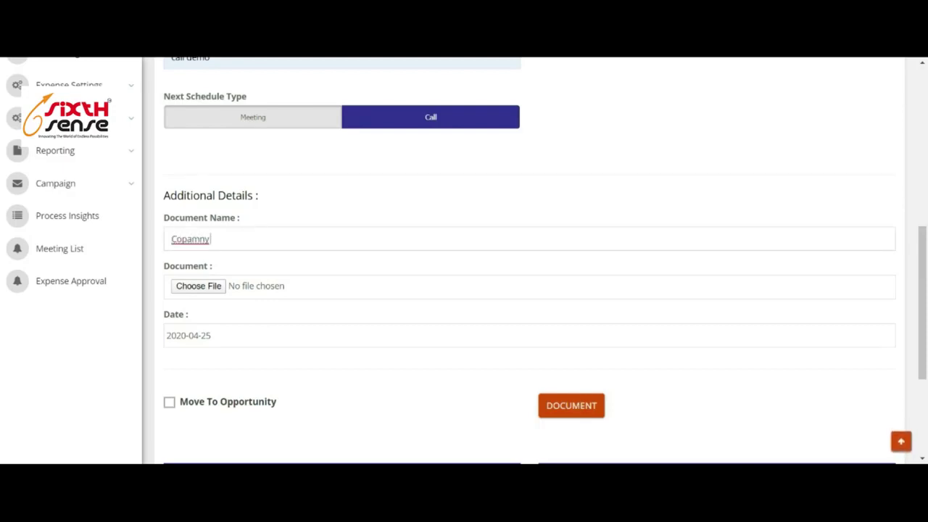
{"action": "key", "text": "BackSpace"}
{"action": "key", "text": "BackSpace"}
{"action": "key", "text": "BackSpace"}
{"action": "key", "text": "BackSpace"}
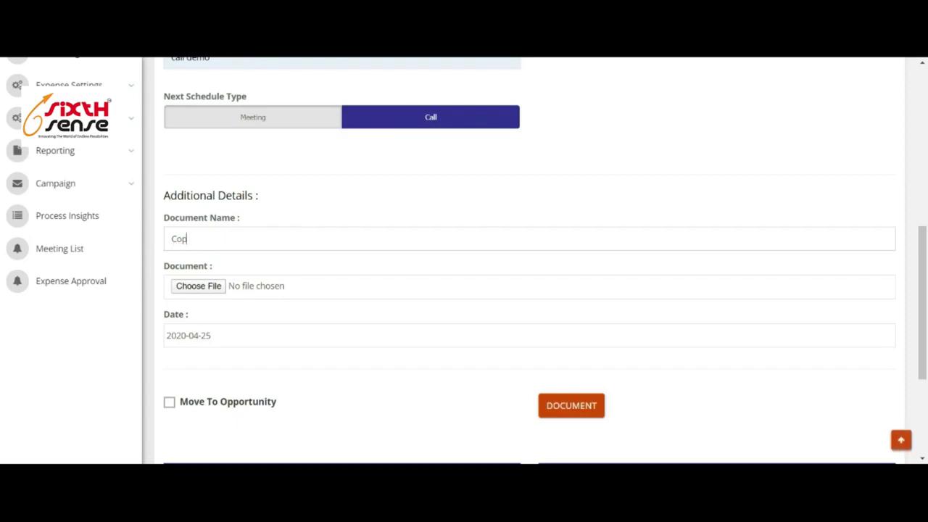
{"action": "type", "text": "mpony"}
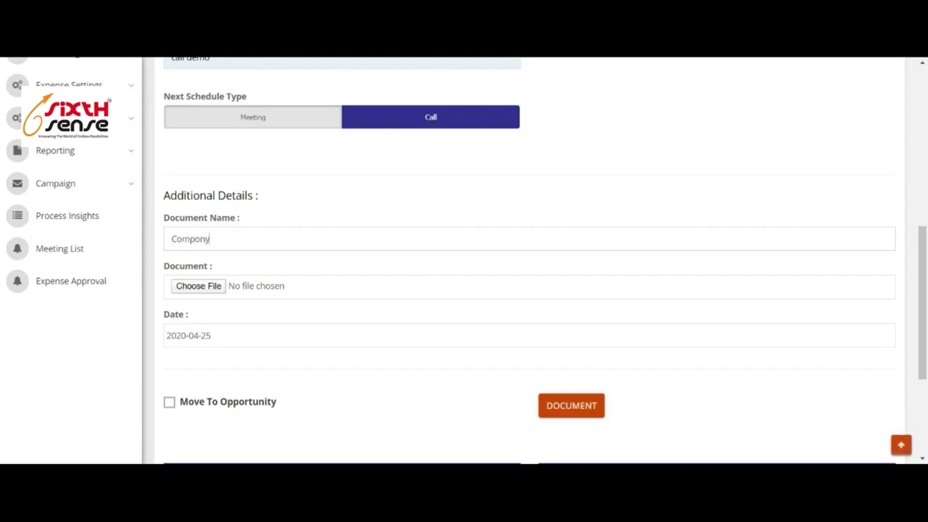
{"action": "key", "text": "BackSpace"}
{"action": "key", "text": "BackSpace"}
{"action": "type", "text": "any"}
{"action": "type", "text": "rofile"}
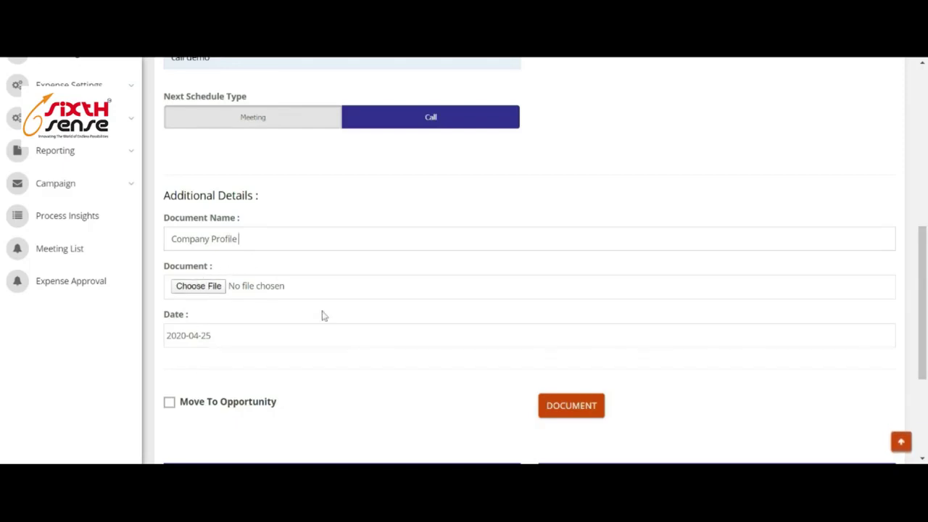
{"action": "scroll", "coordinate": [512, 375], "scroll_direction": "down", "scroll_amount": 3}
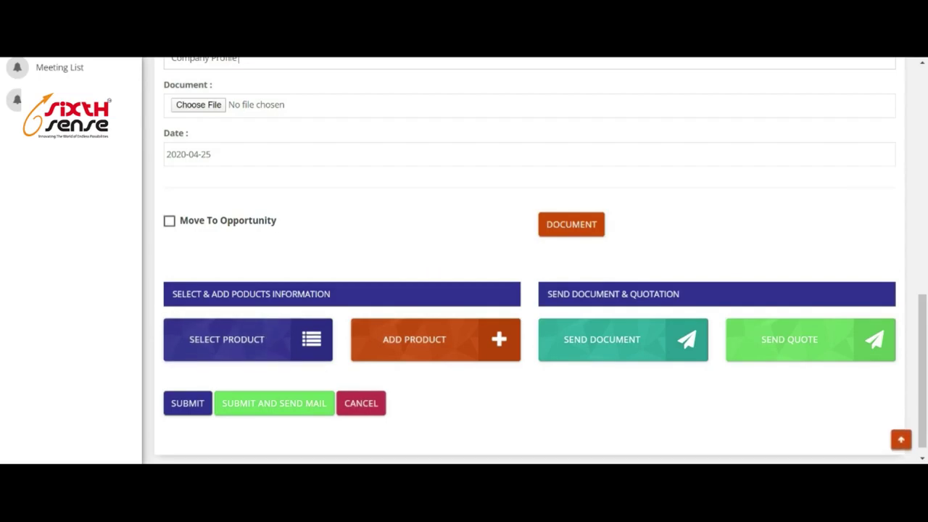
{"action": "scroll", "coordinate": [348, 195], "scroll_direction": "up", "scroll_amount": 10}
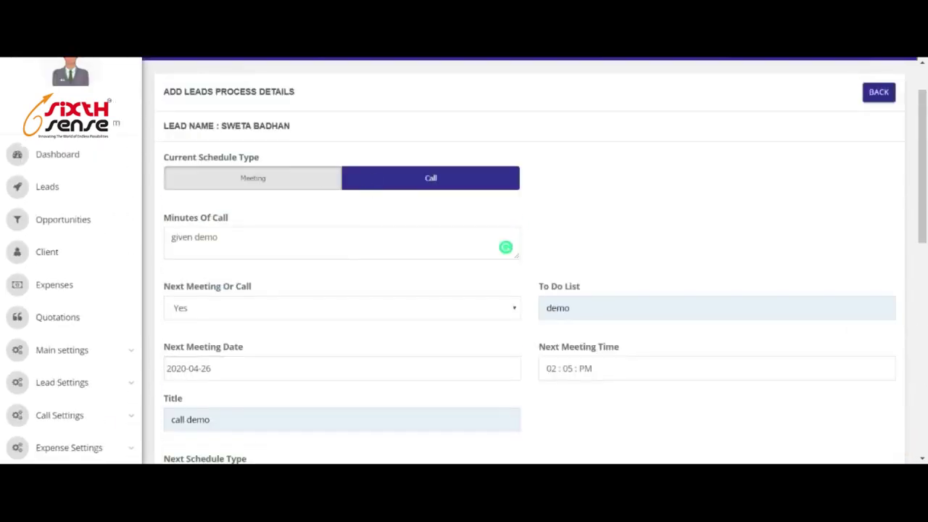
{"action": "scroll", "coordinate": [407, 234], "scroll_direction": "down", "scroll_amount": 10}
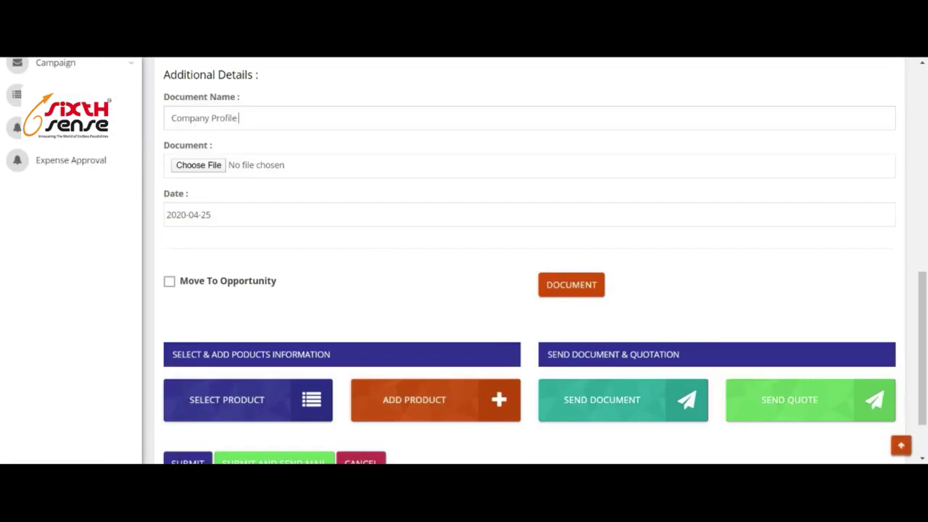
{"action": "scroll", "coordinate": [468, 235], "scroll_direction": "down", "scroll_amount": 1}
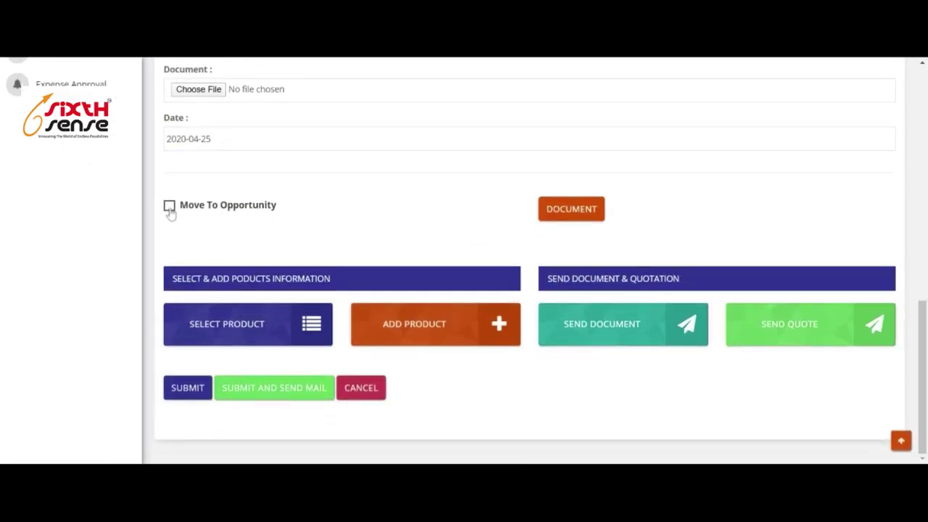
Tick Move To Opportunity: Qualification stage, close 2020-04-30, 50 - 50 chances, revenue 1000000.
{"action": "left_click", "coordinate": [169, 206]}
{"action": "scroll", "coordinate": [421, 201], "scroll_direction": "down", "scroll_amount": 2}
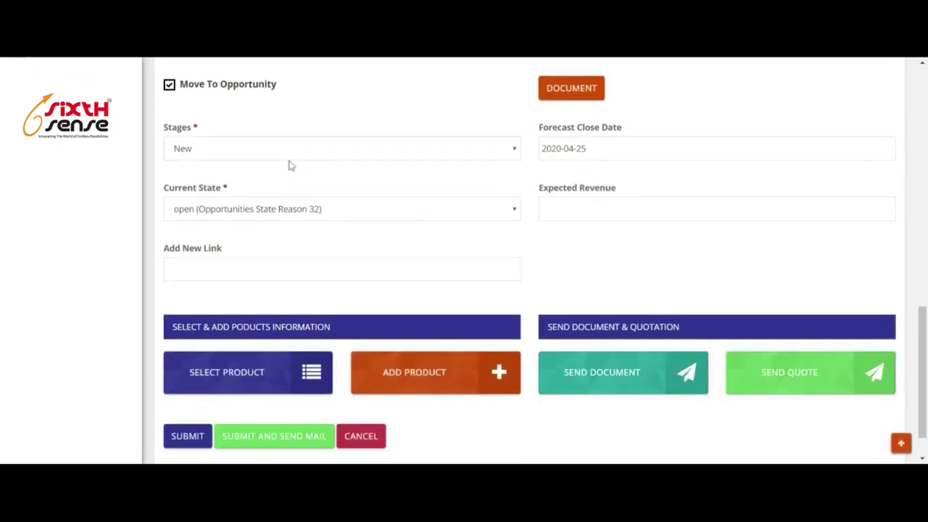
{"action": "left_click", "coordinate": [289, 179]}
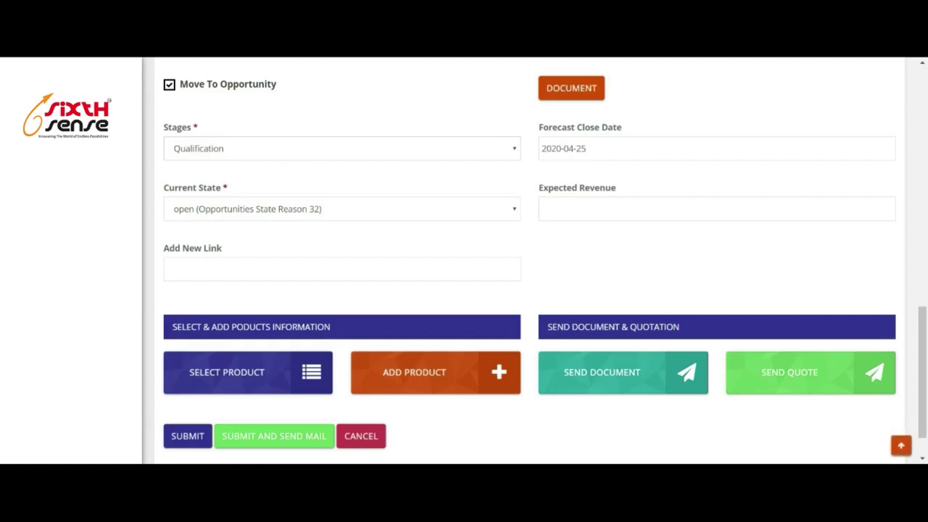
{"action": "left_click", "coordinate": [594, 148]}
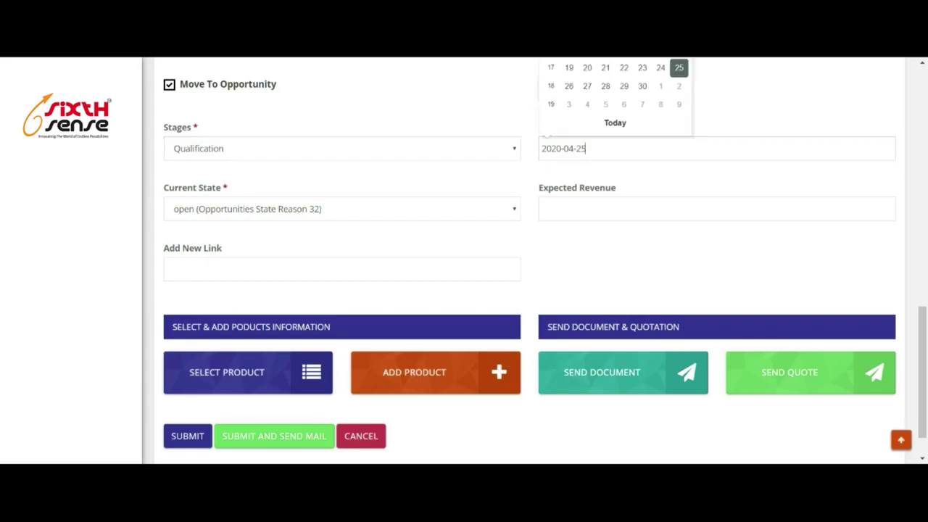
{"action": "left_click", "coordinate": [642, 85]}
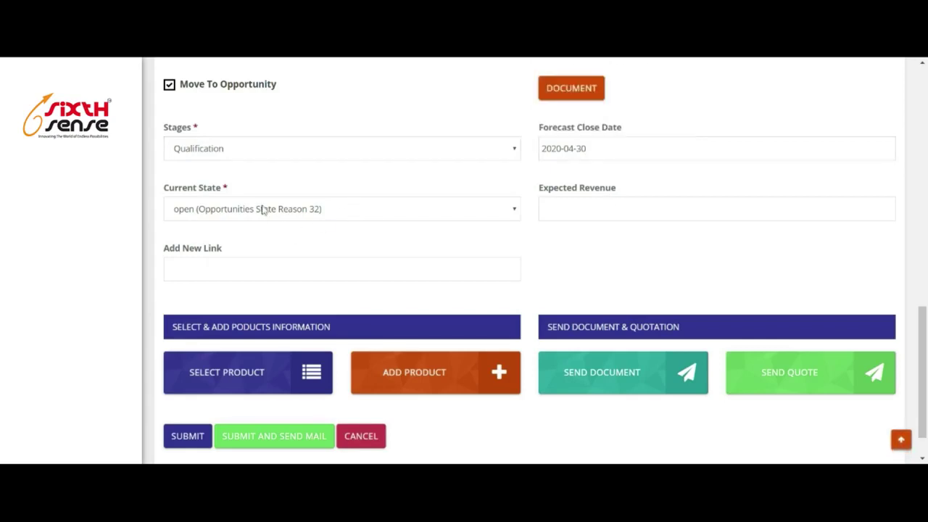
{"action": "left_click", "coordinate": [363, 226]}
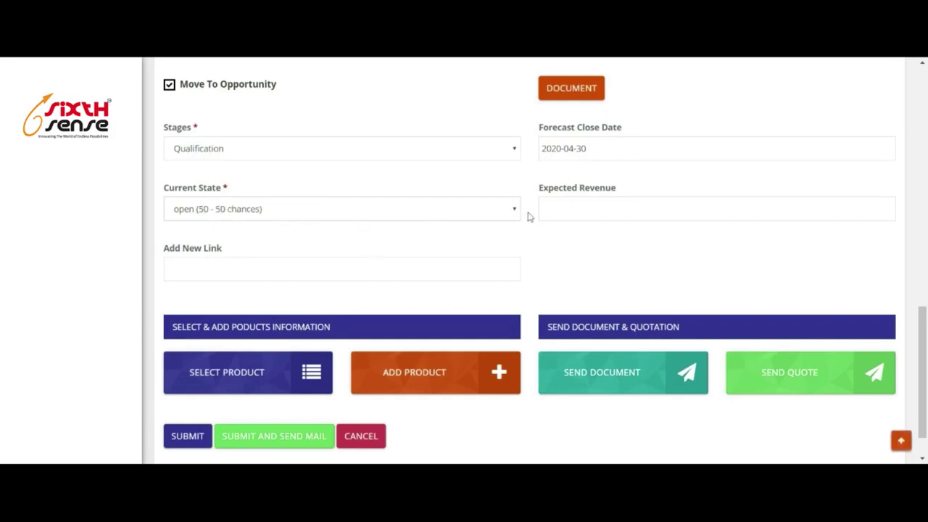
{"action": "type", "text": "1000000"}
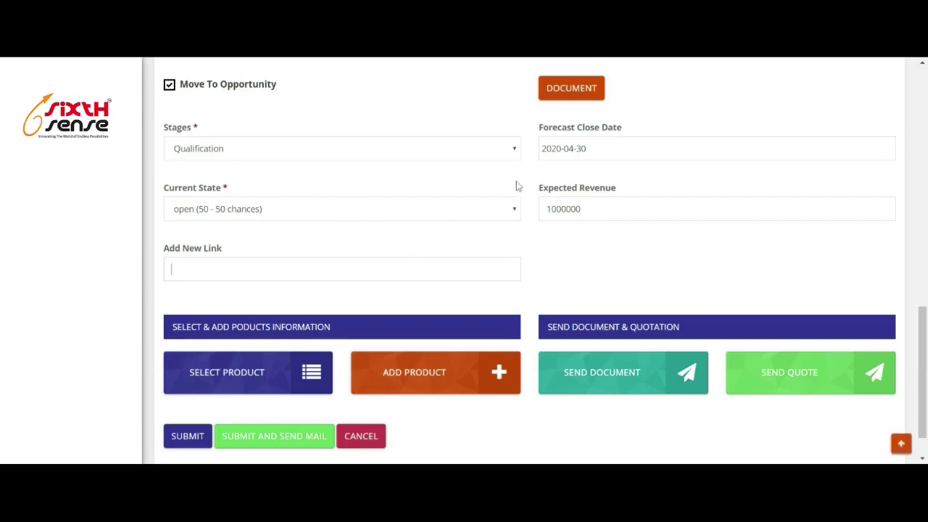
{"action": "scroll", "coordinate": [620, 167], "scroll_direction": "down", "scroll_amount": 1}
{"action": "scroll", "coordinate": [251, 312], "scroll_direction": "down", "scroll_amount": 1}
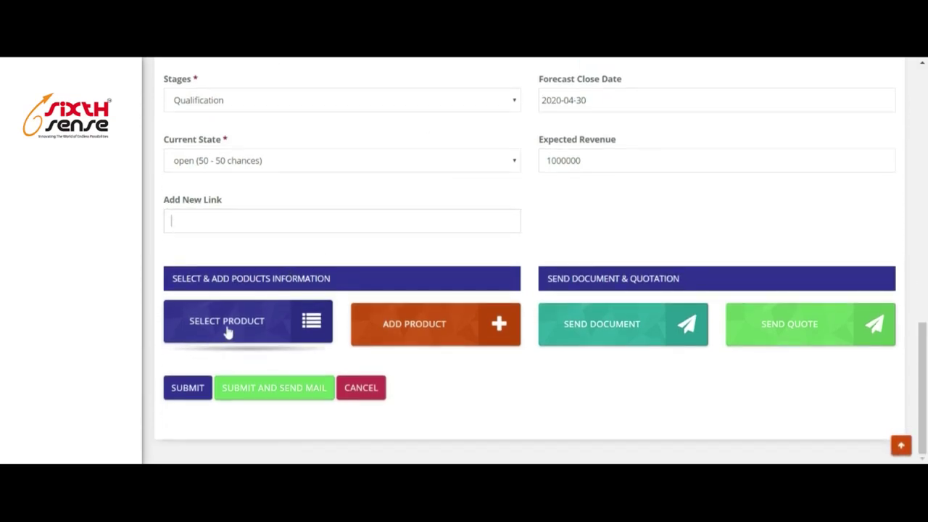
{"action": "scroll", "coordinate": [477, 244], "scroll_direction": "up", "scroll_amount": 10}
{"action": "scroll", "coordinate": [477, 247], "scroll_direction": "down", "scroll_amount": 7}
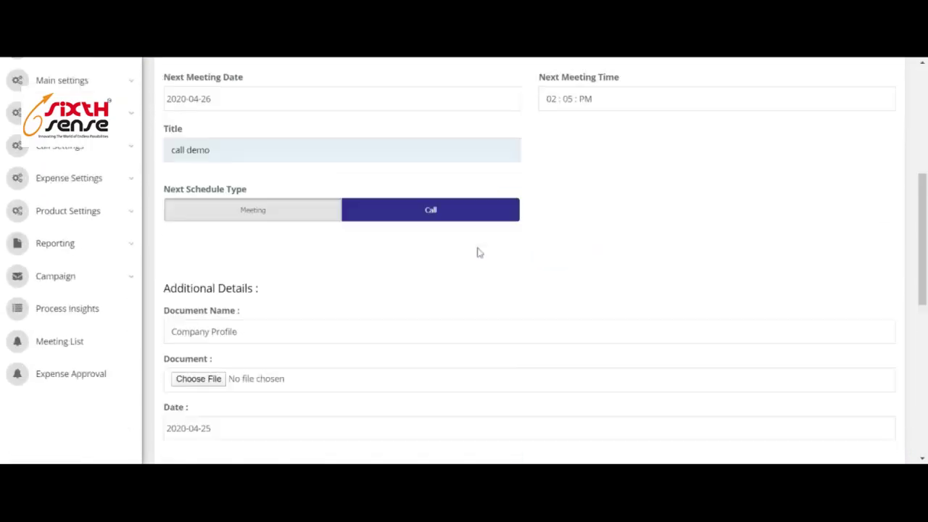
{"action": "scroll", "coordinate": [533, 261], "scroll_direction": "down", "scroll_amount": 4}
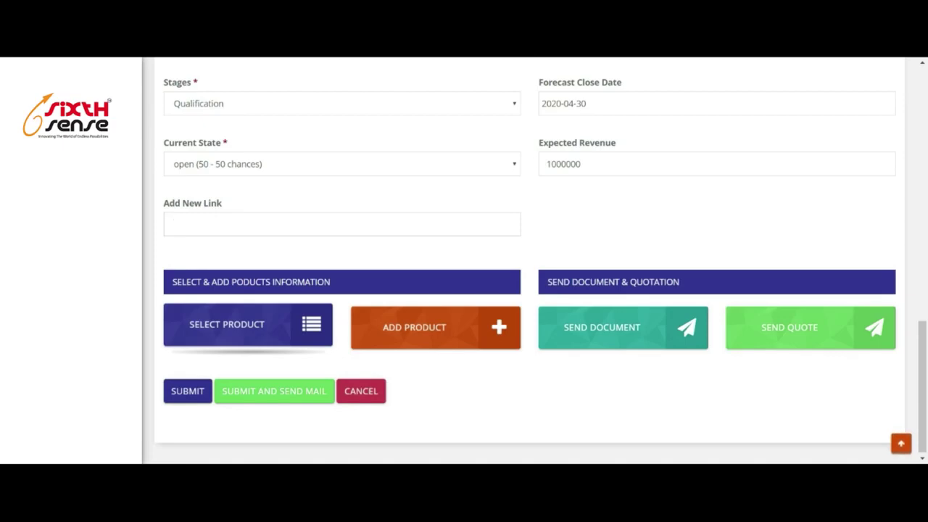
Select the CRM Sense product (300.00) from the Products catalogue for the opportunity.
{"action": "left_click", "coordinate": [271, 331]}
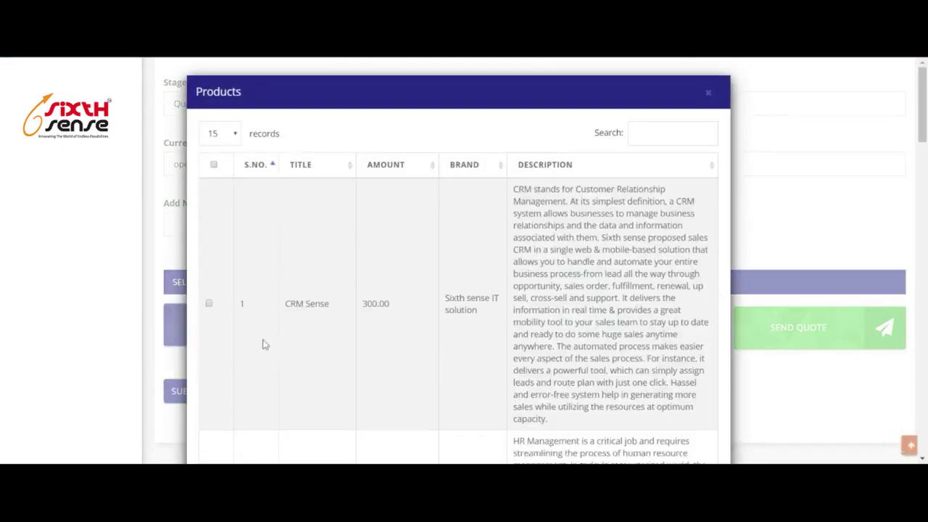
{"action": "scroll", "coordinate": [211, 305], "scroll_direction": "down", "scroll_amount": 10}
{"action": "scroll", "coordinate": [600, 411], "scroll_direction": "down", "scroll_amount": 5}
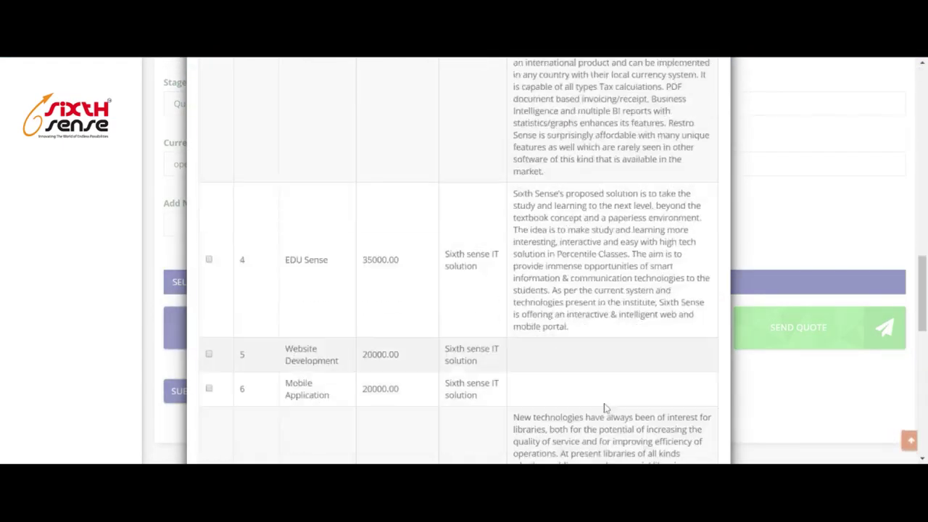
{"action": "scroll", "coordinate": [601, 411], "scroll_direction": "up", "scroll_amount": 10}
{"action": "scroll", "coordinate": [600, 411], "scroll_direction": "down", "scroll_amount": 2}
{"action": "scroll", "coordinate": [669, 413], "scroll_direction": "down", "scroll_amount": 5}
{"action": "left_click", "coordinate": [669, 425]}
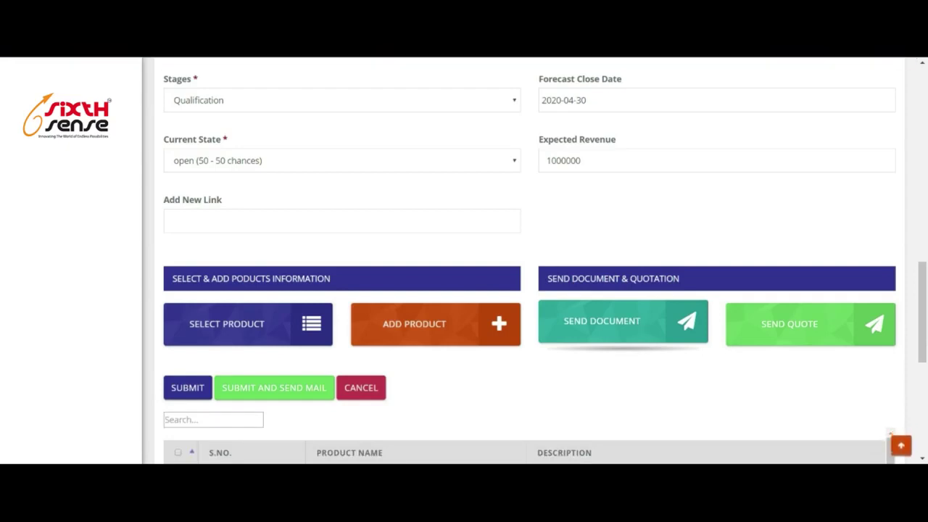
Send the CRM Broucher document to the contact's e-mail address and confirm.
{"action": "scroll", "coordinate": [642, 322], "scroll_direction": "down", "scroll_amount": 3}
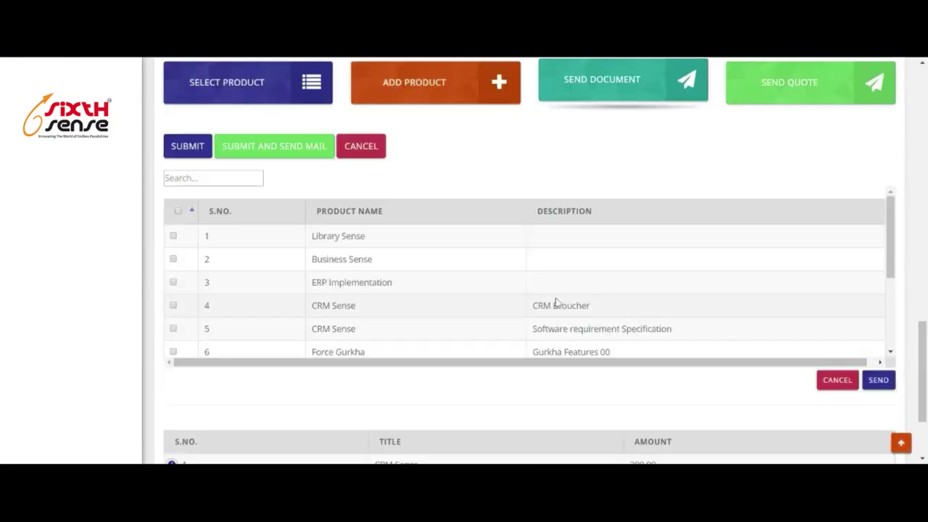
{"action": "scroll", "coordinate": [470, 283], "scroll_direction": "down", "scroll_amount": 1}
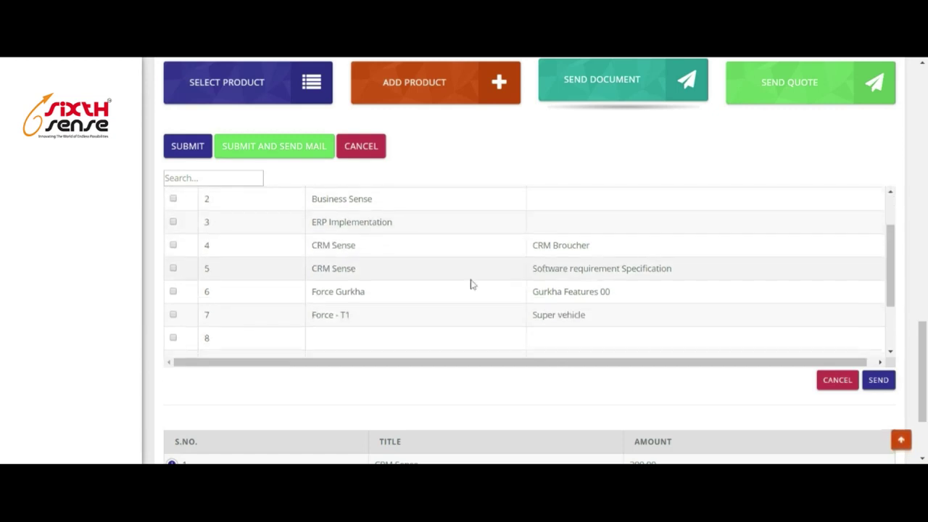
{"action": "left_click", "coordinate": [173, 245]}
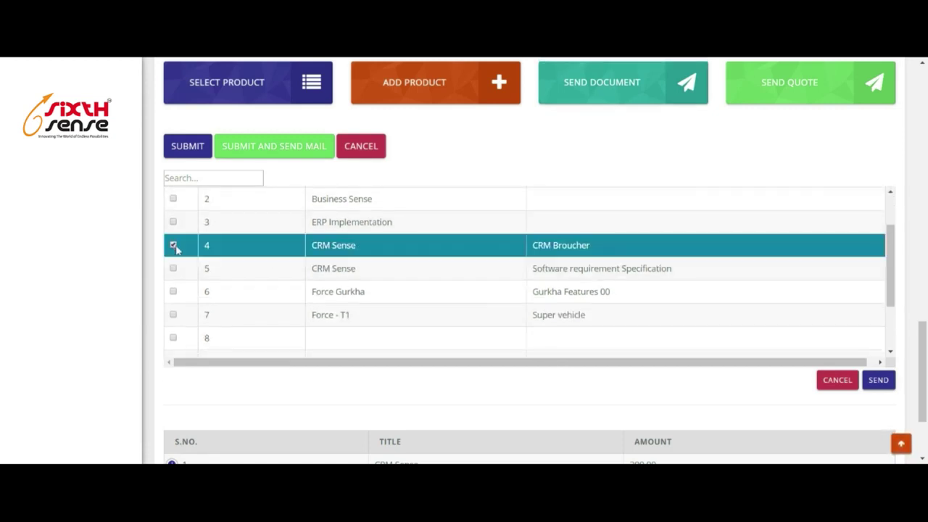
{"action": "left_click", "coordinate": [879, 381]}
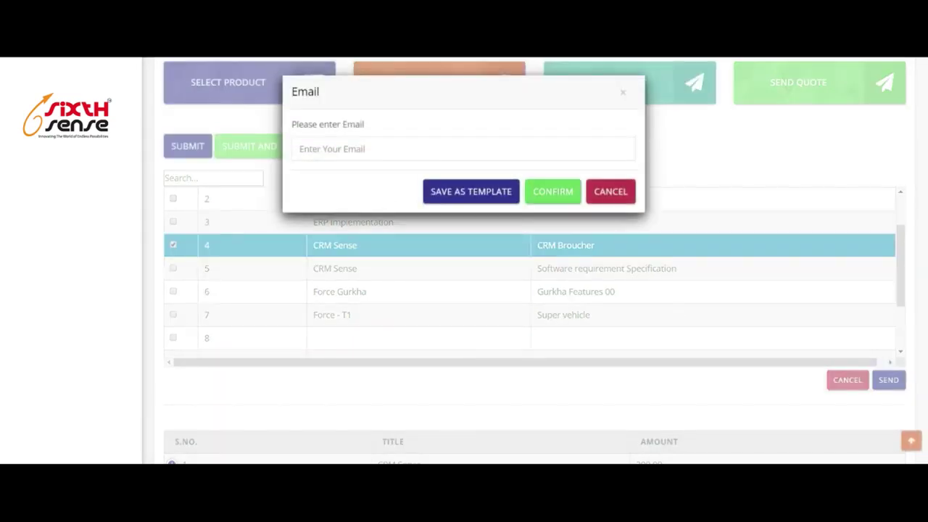
{"action": "left_click", "coordinate": [373, 169]}
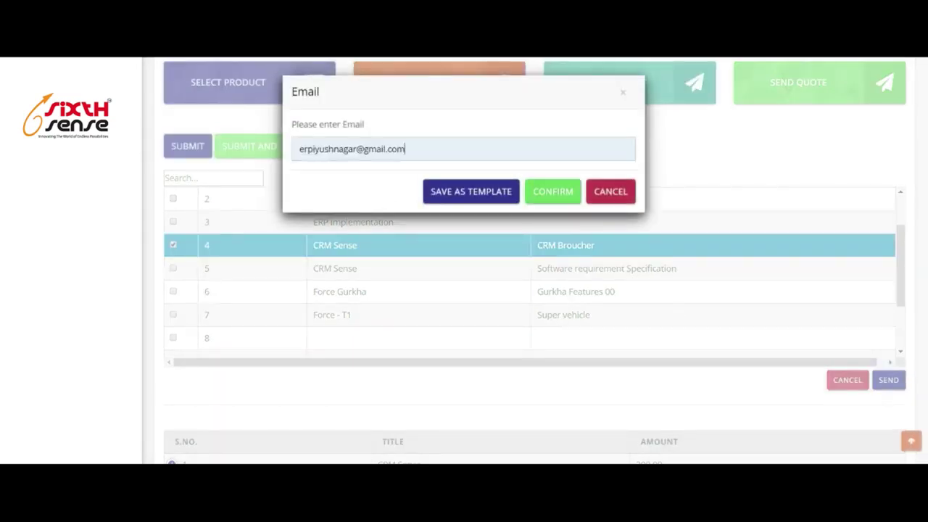
{"action": "left_click", "coordinate": [561, 199]}
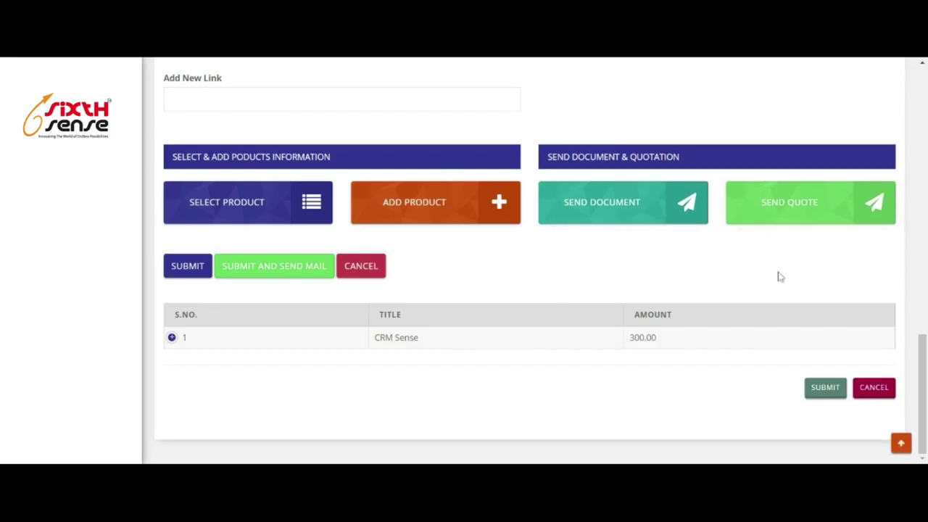
Open the quotation form and autofill the suggested recipient e-mail.
{"action": "left_click", "coordinate": [800, 210]}
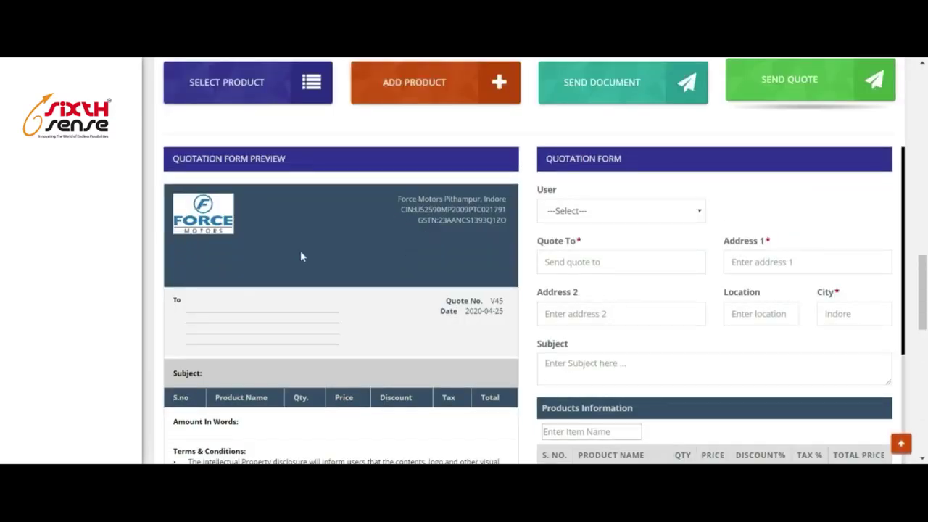
{"action": "scroll", "coordinate": [301, 256], "scroll_direction": "down", "scroll_amount": 4}
{"action": "scroll", "coordinate": [282, 370], "scroll_direction": "up", "scroll_amount": 3}
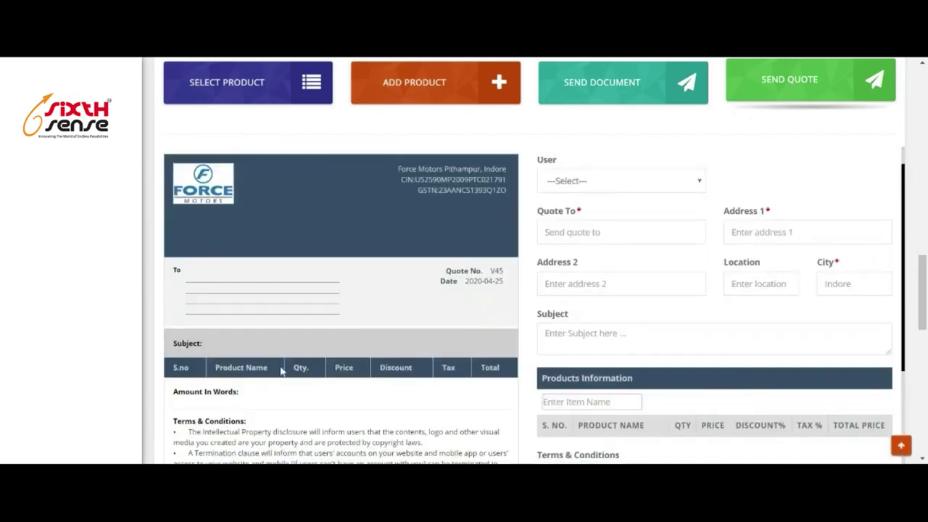
{"action": "left_click", "coordinate": [595, 198]}
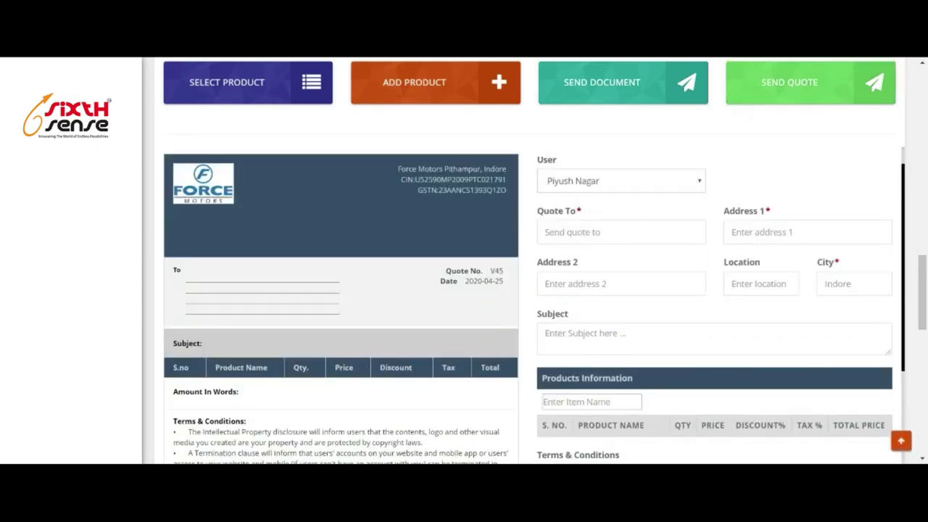
{"action": "key", "text": "Down"}
{"action": "key", "text": "Return"}
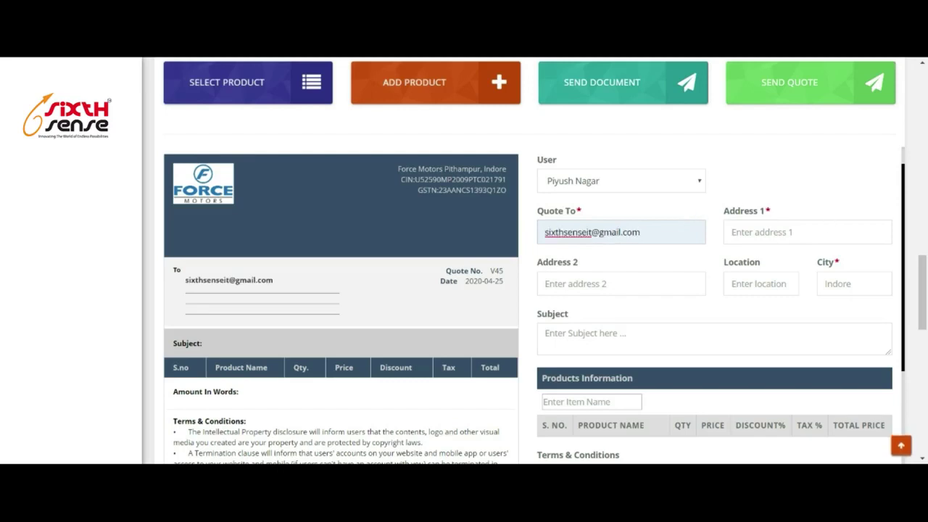
{"action": "scroll", "coordinate": [477, 210], "scroll_direction": "up", "scroll_amount": 1}
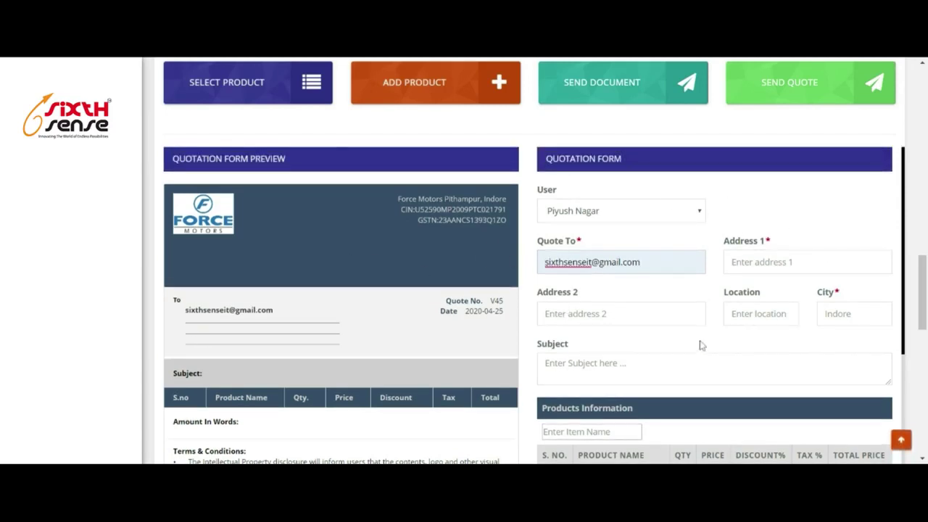
{"action": "scroll", "coordinate": [693, 347], "scroll_direction": "down", "scroll_amount": 3}
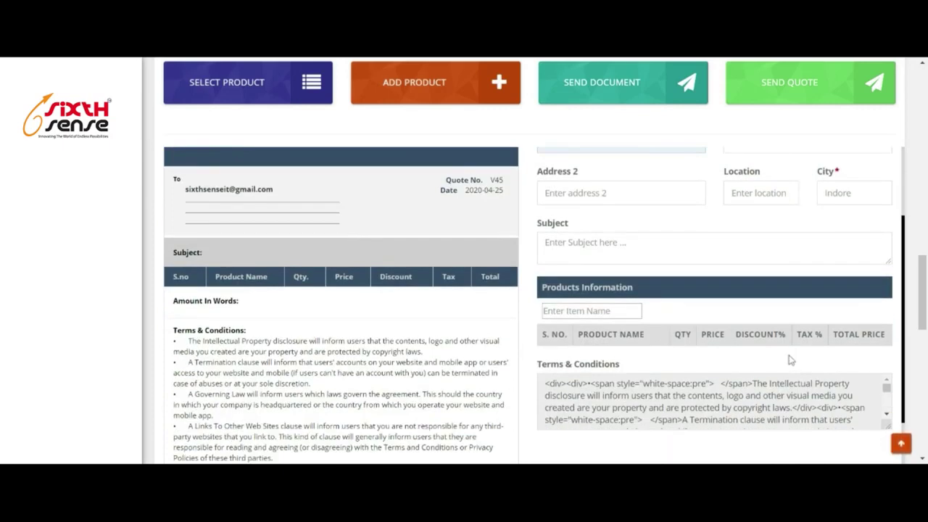
{"action": "scroll", "coordinate": [807, 355], "scroll_direction": "down", "scroll_amount": 2}
{"action": "scroll", "coordinate": [796, 299], "scroll_direction": "up", "scroll_amount": 4}
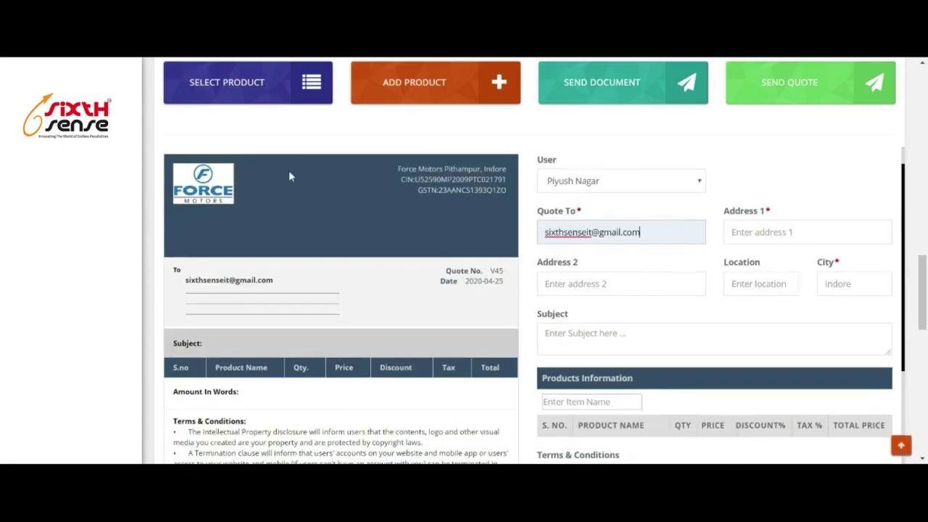
{"action": "scroll", "coordinate": [251, 356], "scroll_direction": "down", "scroll_amount": 9}
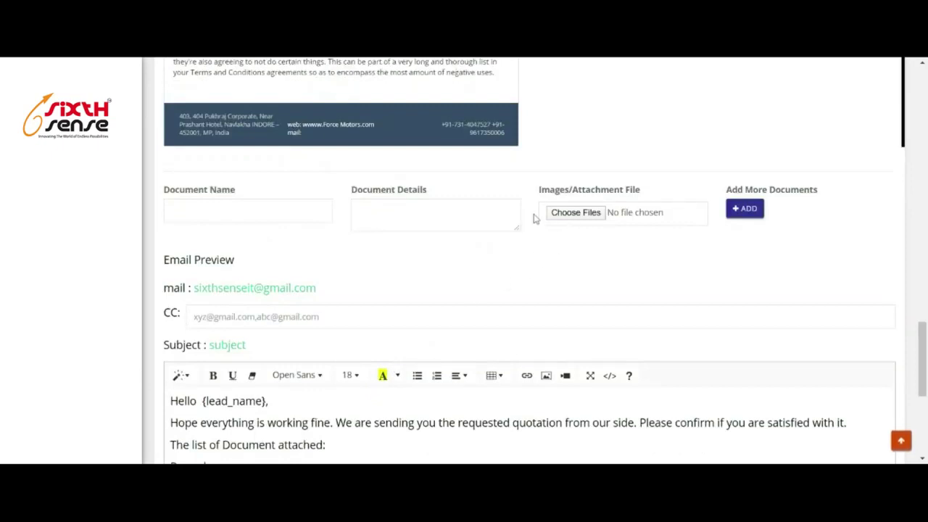
{"action": "scroll", "coordinate": [274, 251], "scroll_direction": "down", "scroll_amount": 3}
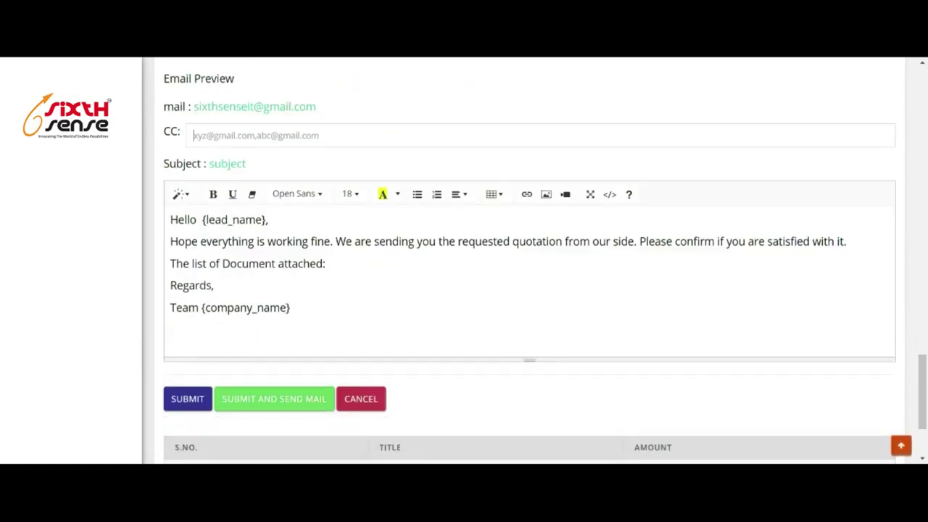
Fill in the CC address and choose the responsible sales user in the User dropdown.
{"action": "left_click", "coordinate": [304, 165]}
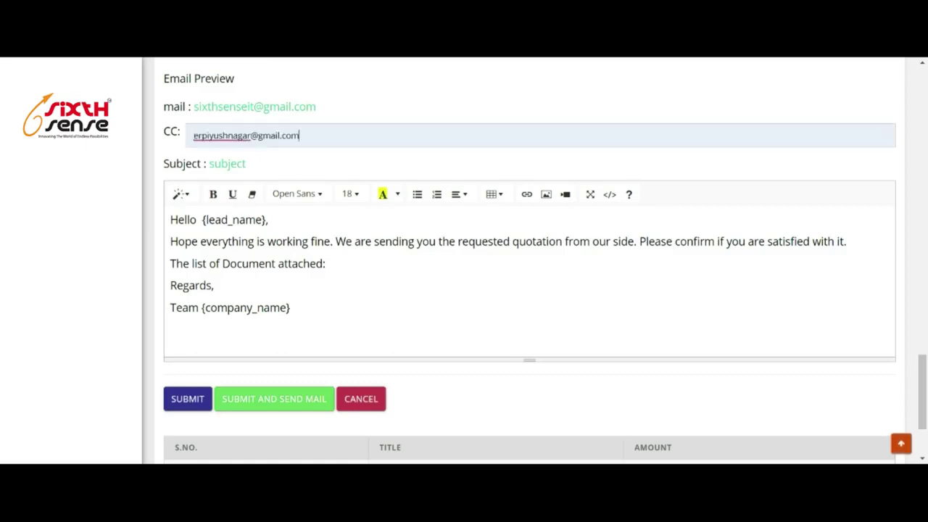
{"action": "scroll", "coordinate": [670, 189], "scroll_direction": "up", "scroll_amount": 10}
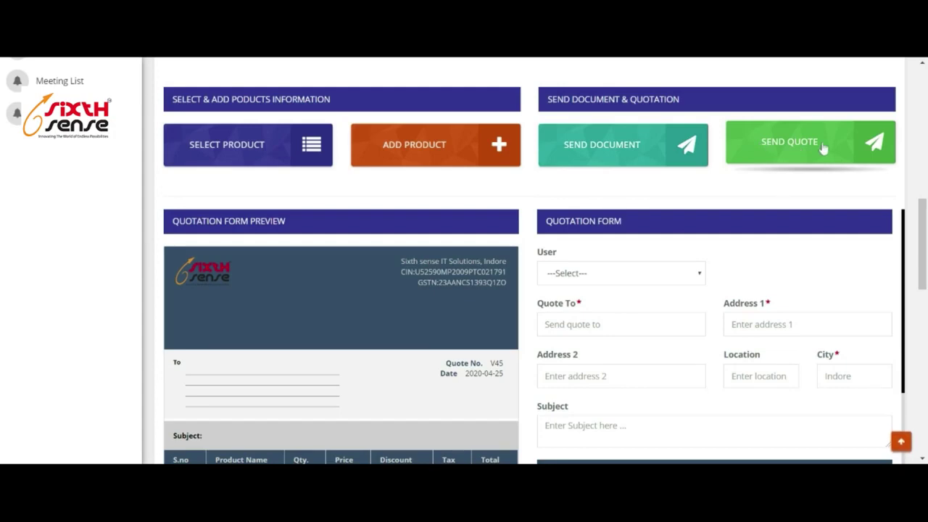
{"action": "scroll", "coordinate": [377, 320], "scroll_direction": "down", "scroll_amount": 2}
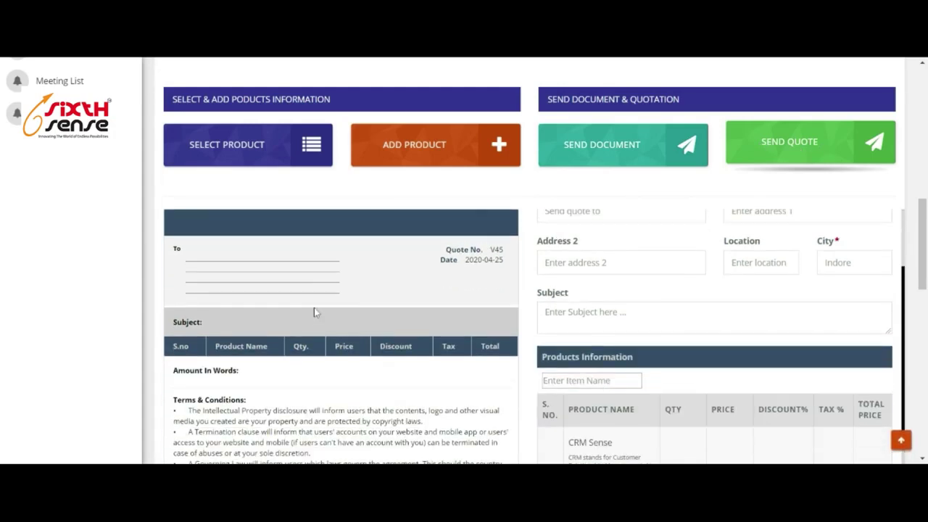
{"action": "scroll", "coordinate": [314, 311], "scroll_direction": "up", "scroll_amount": 2}
{"action": "scroll", "coordinate": [192, 377], "scroll_direction": "down", "scroll_amount": 1}
{"action": "scroll", "coordinate": [198, 383], "scroll_direction": "up", "scroll_amount": 1}
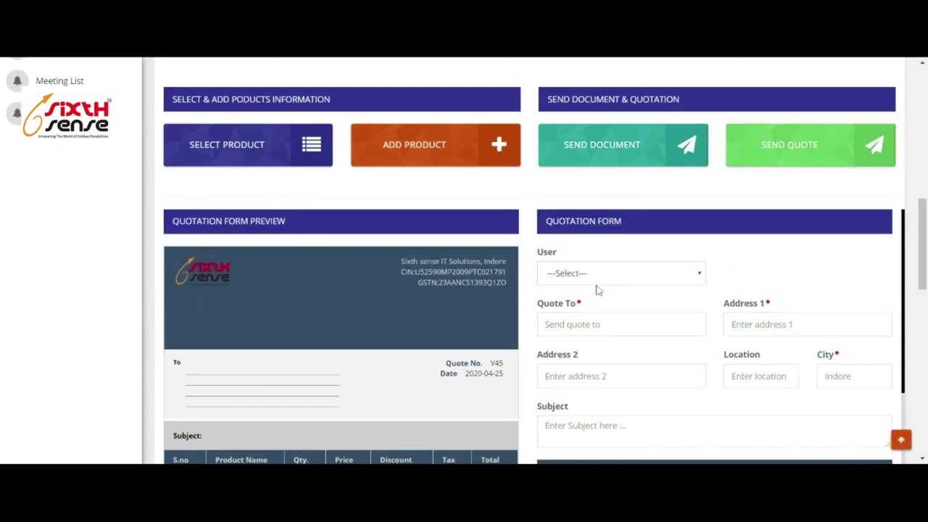
{"action": "left_click", "coordinate": [598, 290]}
{"action": "scroll", "coordinate": [789, 272], "scroll_direction": "down", "scroll_amount": 1}
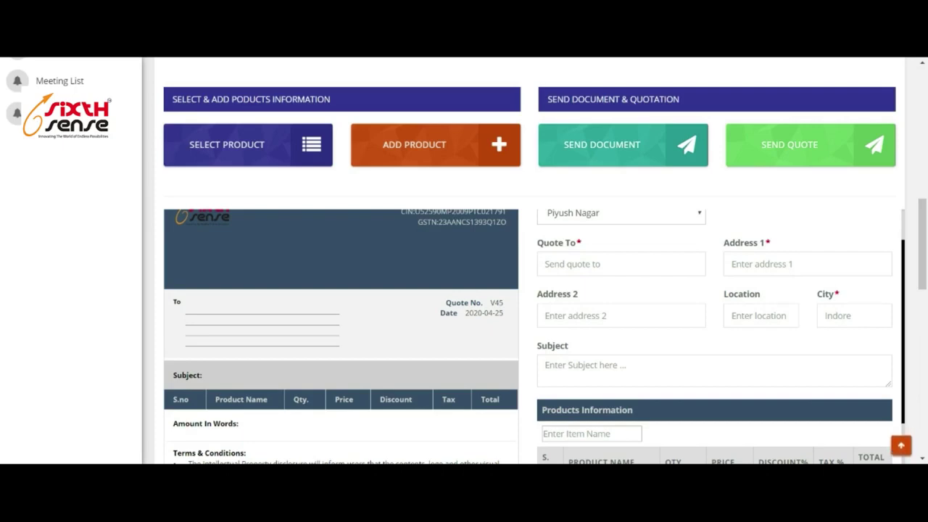
{"action": "scroll", "coordinate": [598, 287], "scroll_direction": "up", "scroll_amount": 1}
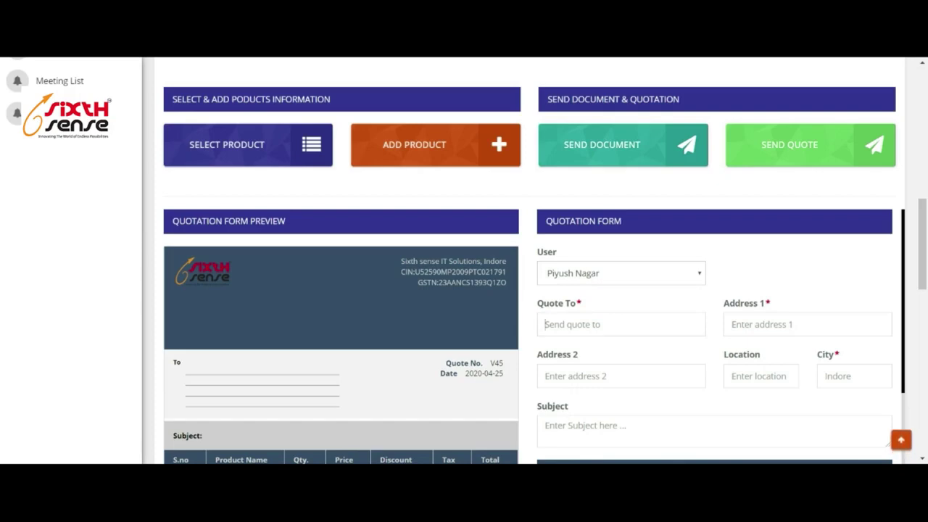
Autofill the recipient e-mail and Index City address, and set the location to Indore.
{"action": "key", "text": "Down"}
{"action": "key", "text": "Return"}
{"action": "key", "text": "Tab"}
{"action": "key", "text": "Down"}
{"action": "key", "text": "Return"}
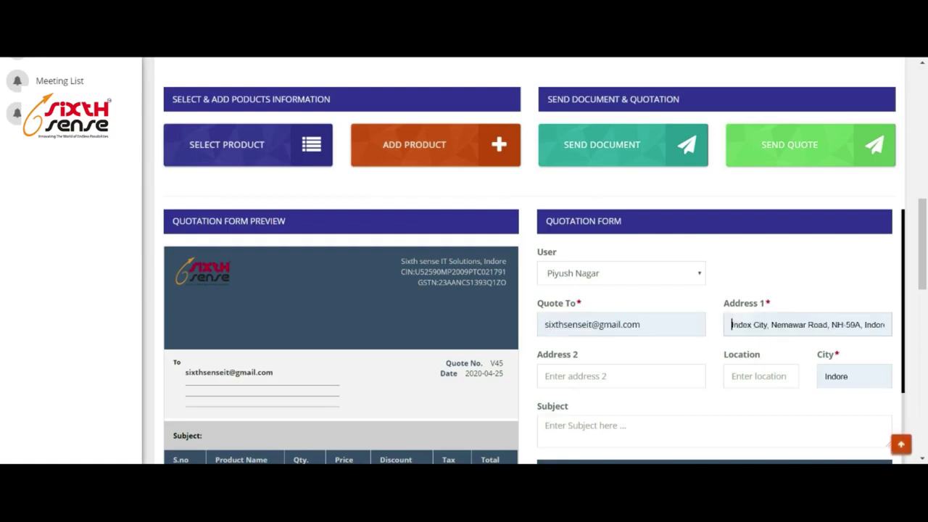
{"action": "key", "text": "Tab"}
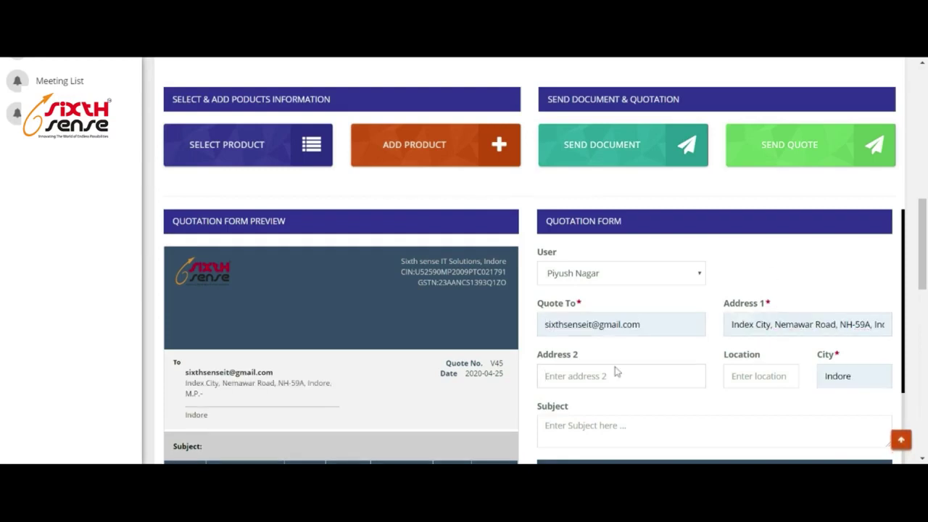
{"action": "key", "text": "Tab"}
{"action": "type", "text": "Indore"}
Enter 'Quote for CRM' as the quote subject.
{"action": "scroll", "coordinate": [663, 360], "scroll_direction": "down", "scroll_amount": 2}
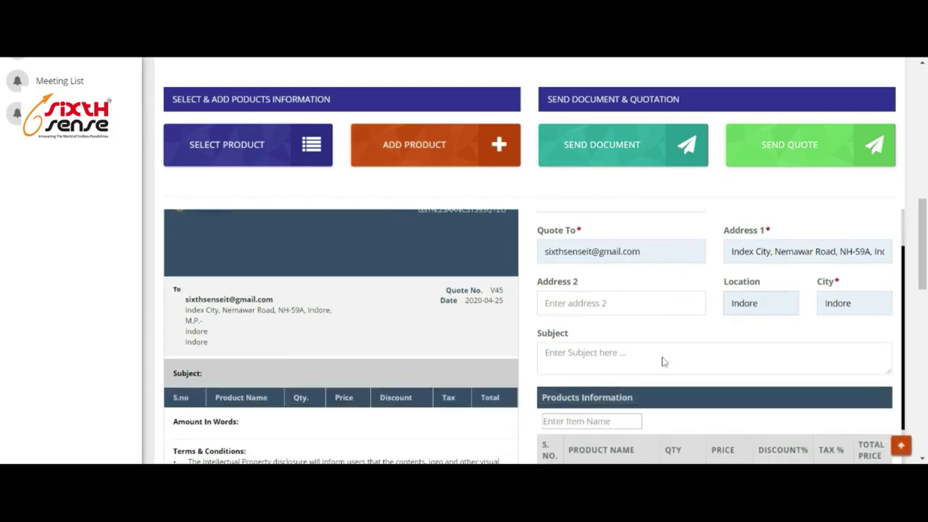
{"action": "scroll", "coordinate": [587, 359], "scroll_direction": "up", "scroll_amount": 1}
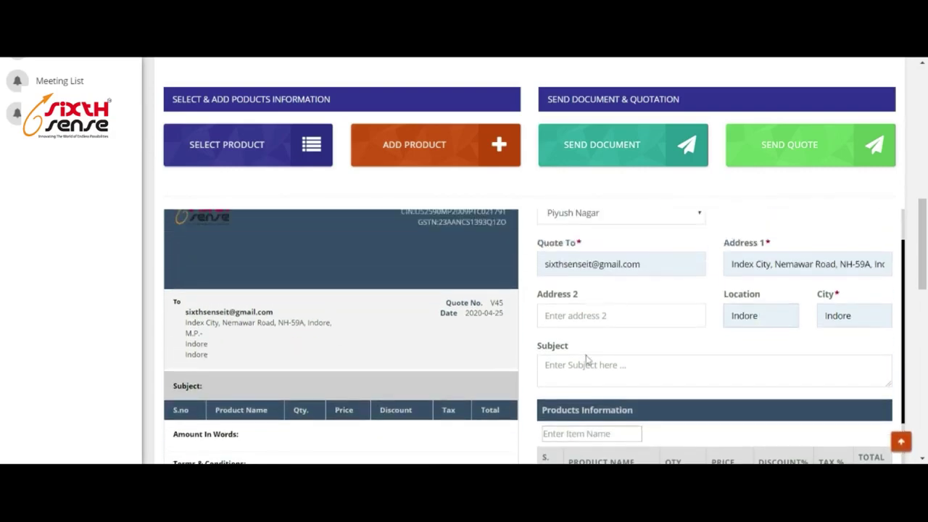
{"action": "left_click", "coordinate": [581, 366]}
{"action": "type", "text": "Qu"}
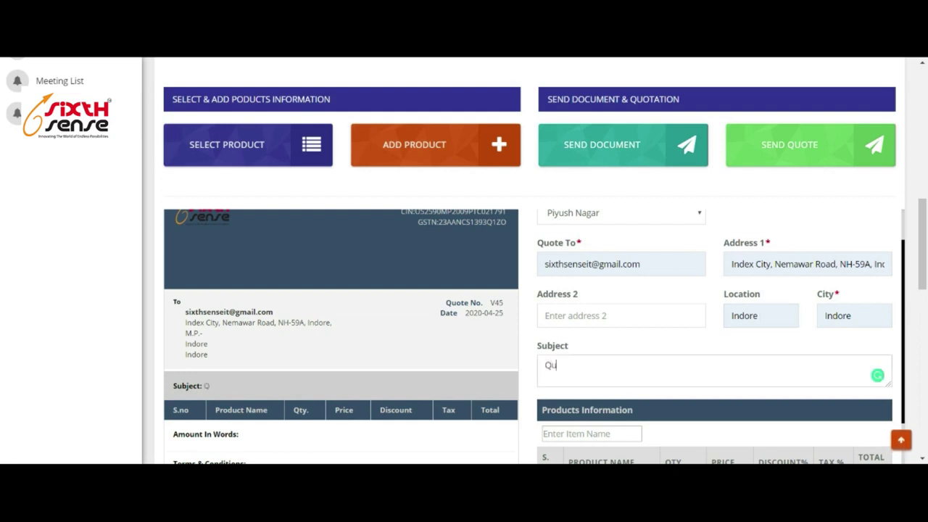
{"action": "type", "text": "ote for CR"}
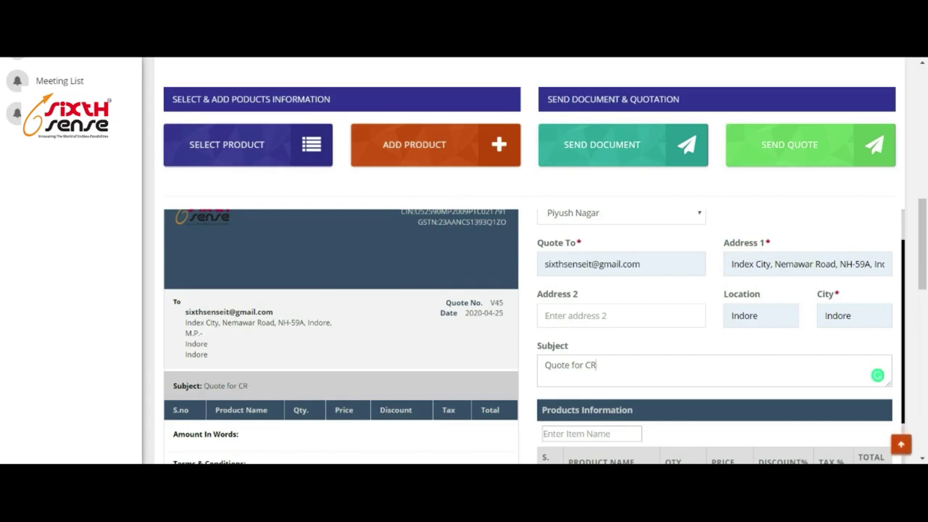
{"action": "type", "text": "M"}
Tick the CRM Sense product row and change its price from 300.00 to 700.00.
{"action": "scroll", "coordinate": [423, 294], "scroll_direction": "down", "scroll_amount": 1}
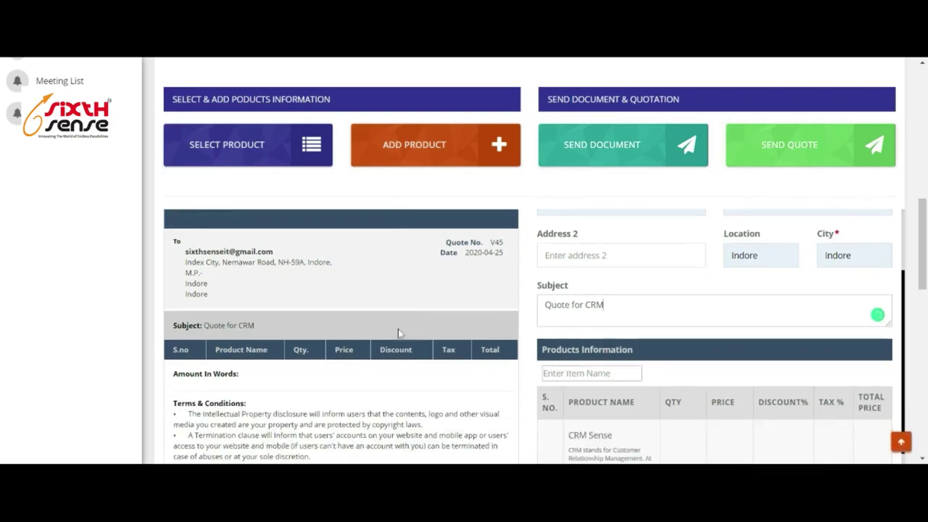
{"action": "scroll", "coordinate": [399, 319], "scroll_direction": "down", "scroll_amount": 1}
{"action": "scroll", "coordinate": [705, 393], "scroll_direction": "down", "scroll_amount": 1}
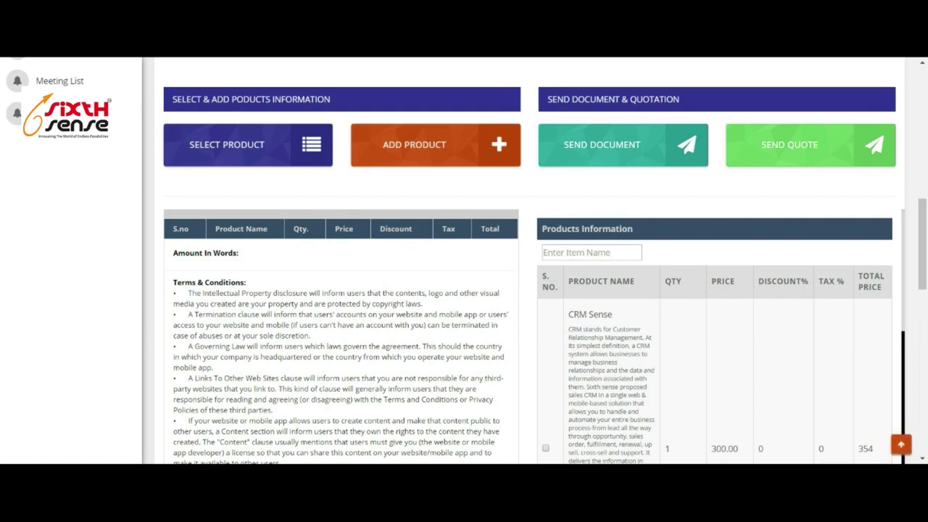
{"action": "scroll", "coordinate": [707, 367], "scroll_direction": "down", "scroll_amount": 5}
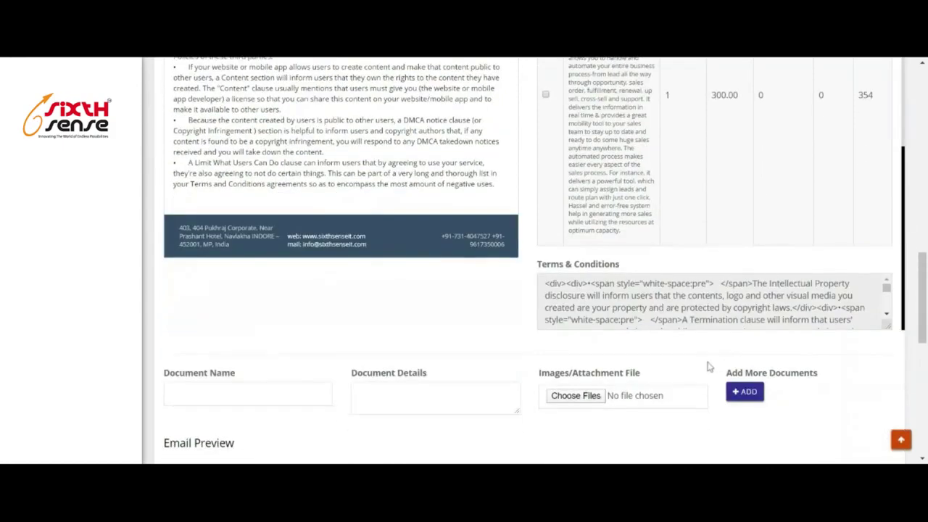
{"action": "scroll", "coordinate": [710, 310], "scroll_direction": "up", "scroll_amount": 2}
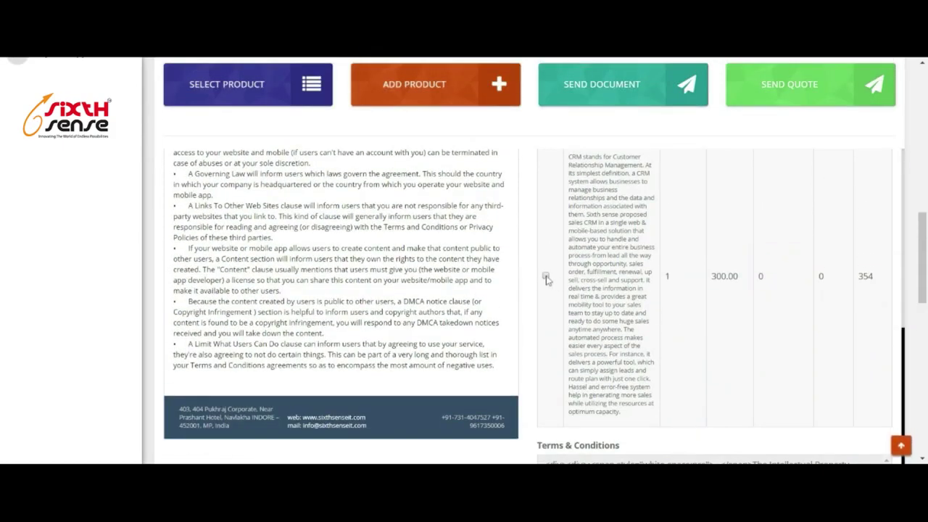
{"action": "left_click", "coordinate": [546, 278]}
{"action": "scroll", "coordinate": [663, 277], "scroll_direction": "up", "scroll_amount": 2}
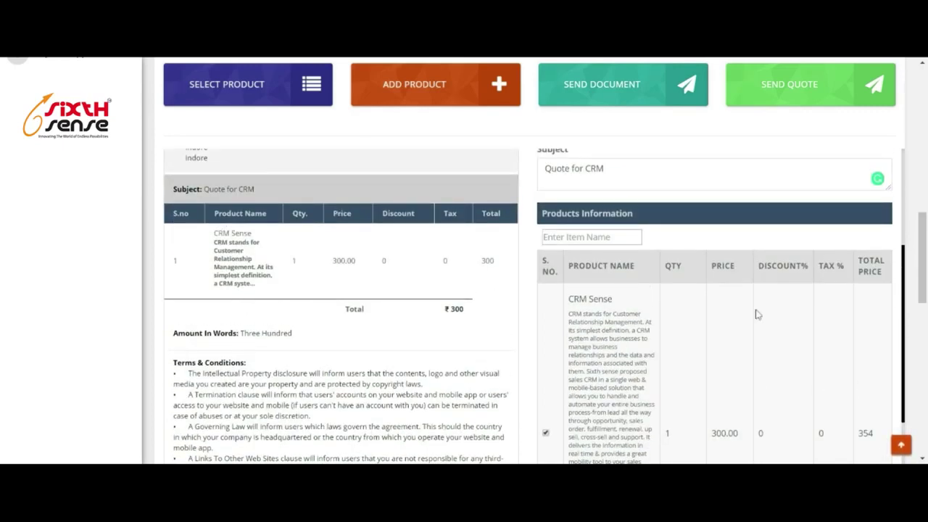
{"action": "scroll", "coordinate": [756, 315], "scroll_direction": "down", "scroll_amount": 2}
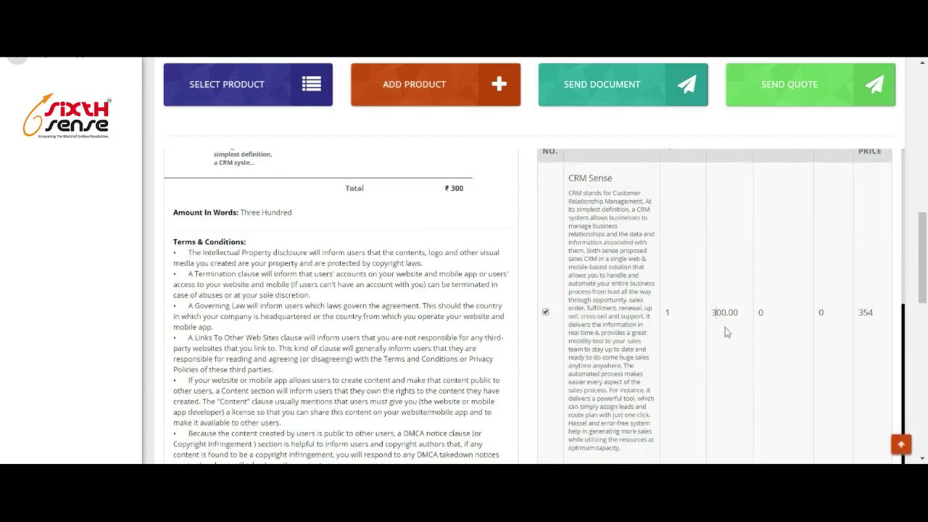
{"action": "key", "text": "BackSpace"}
{"action": "type", "text": "7"}
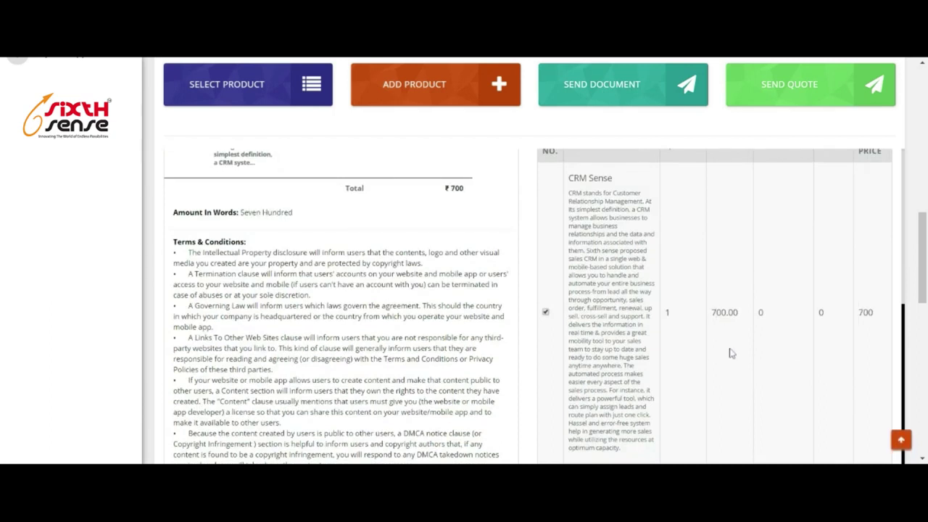
{"action": "scroll", "coordinate": [729, 352], "scroll_direction": "up", "scroll_amount": 2}
{"action": "scroll", "coordinate": [374, 283], "scroll_direction": "up", "scroll_amount": 3}
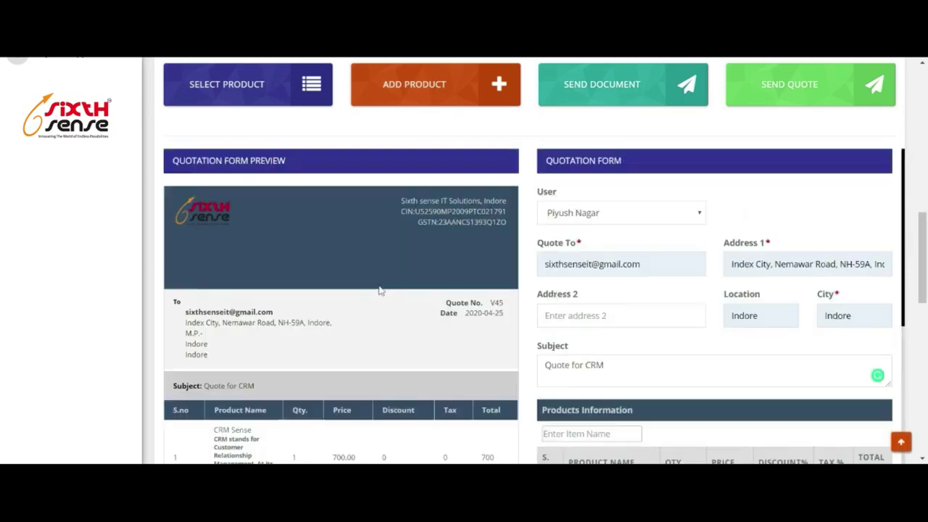
{"action": "scroll", "coordinate": [500, 336], "scroll_direction": "down", "scroll_amount": 6}
{"action": "scroll", "coordinate": [464, 261], "scroll_direction": "down", "scroll_amount": 4}
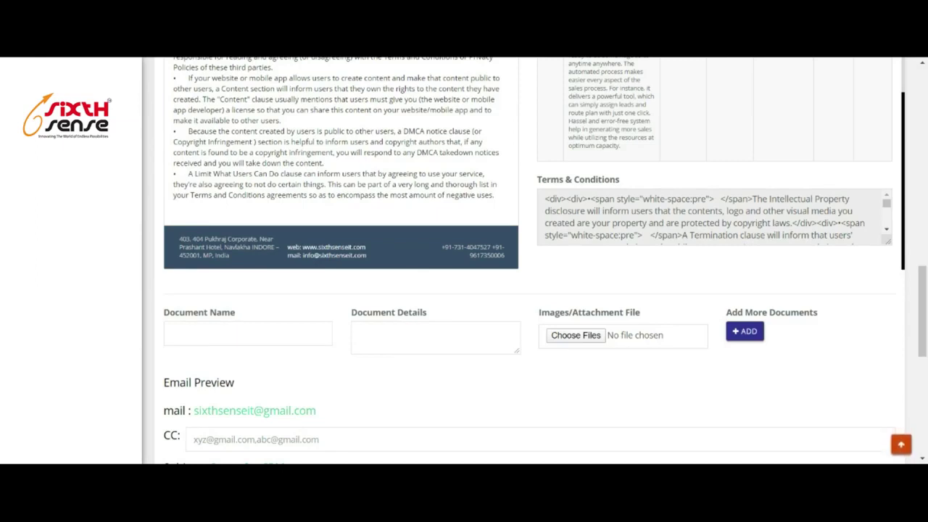
Start naming an attached document in the quote's document fields.
{"action": "left_click", "coordinate": [248, 334]}
{"action": "left_click", "coordinate": [360, 331]}
{"action": "scroll", "coordinate": [674, 347], "scroll_direction": "down", "scroll_amount": 3}
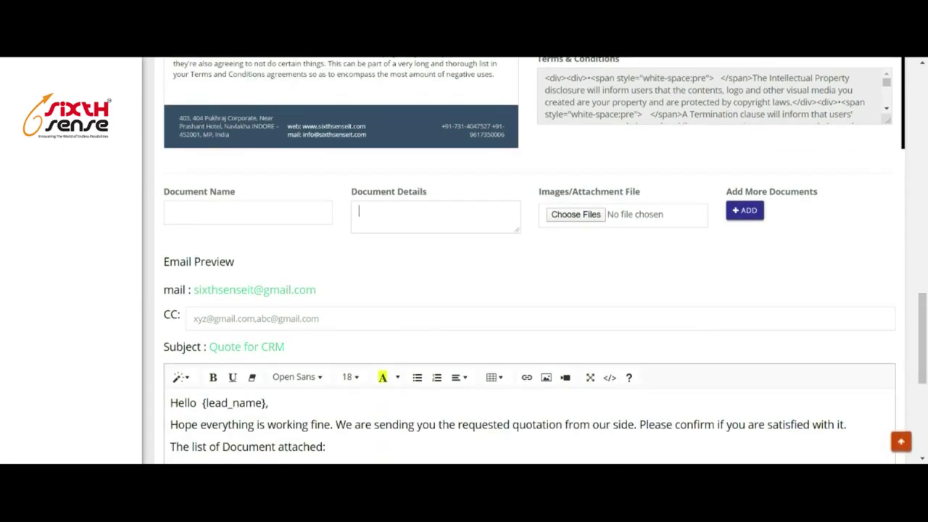
{"action": "scroll", "coordinate": [856, 239], "scroll_direction": "up", "scroll_amount": 10}
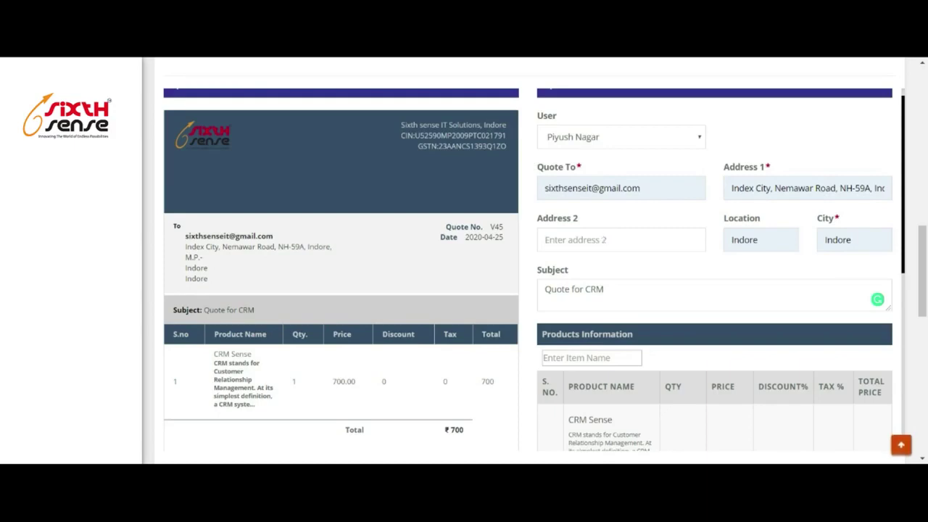
{"action": "scroll", "coordinate": [877, 298], "scroll_direction": "down", "scroll_amount": 5}
{"action": "scroll", "coordinate": [373, 367], "scroll_direction": "down", "scroll_amount": 6}
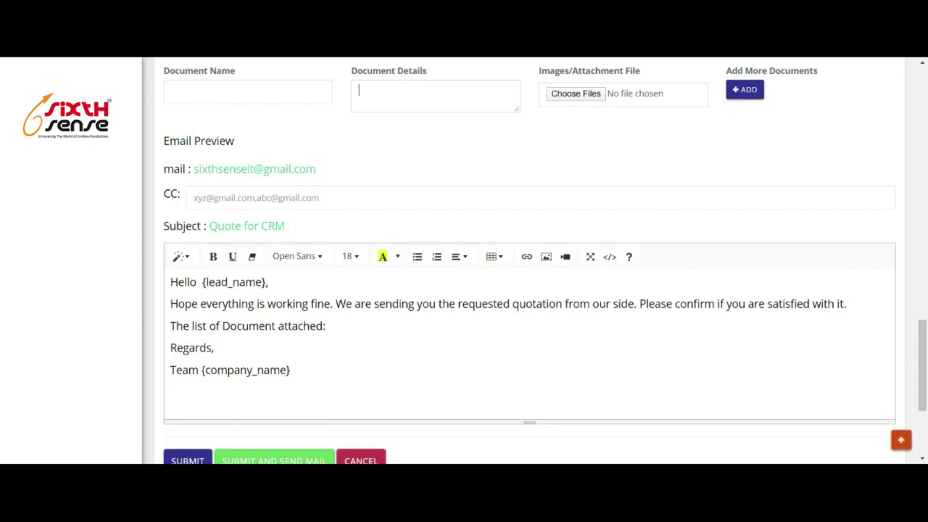
Append 'test' to the email's attachments line, then submit the quote and send the mail.
{"action": "key", "text": "shift+Right"}
{"action": "key", "text": "shift+Right"}
{"action": "key", "text": "shift+Right"}
{"action": "key", "text": "shift+Right"}
{"action": "key", "text": "shift+Right"}
{"action": "key", "text": "shift+Right"}
{"action": "key", "text": "shift+Right"}
{"action": "key", "text": "shift+Right"}
{"action": "key", "text": "shift+Right"}
{"action": "key", "text": "shift+Right"}
{"action": "key", "text": "shift+Right"}
{"action": "key", "text": "shift+Right"}
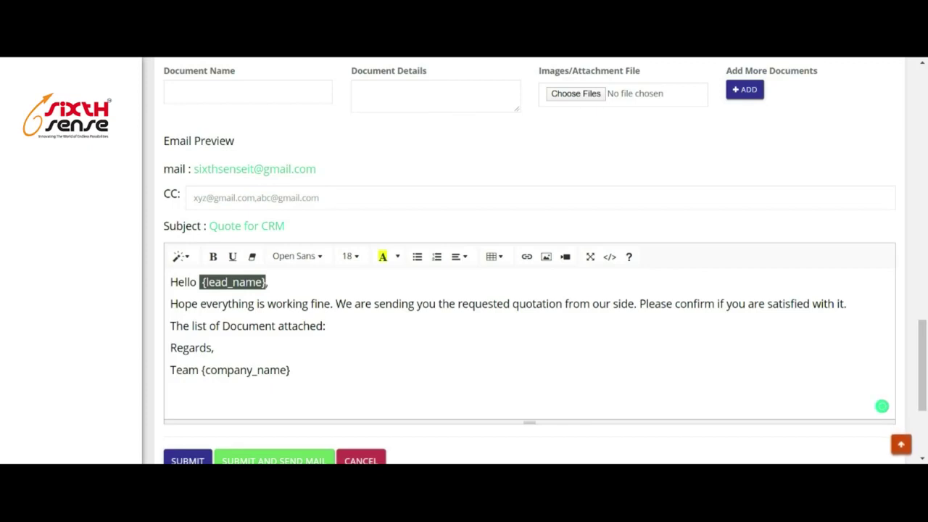
{"action": "key", "text": "Down"}
{"action": "key", "text": "Down"}
{"action": "key", "text": "End"}
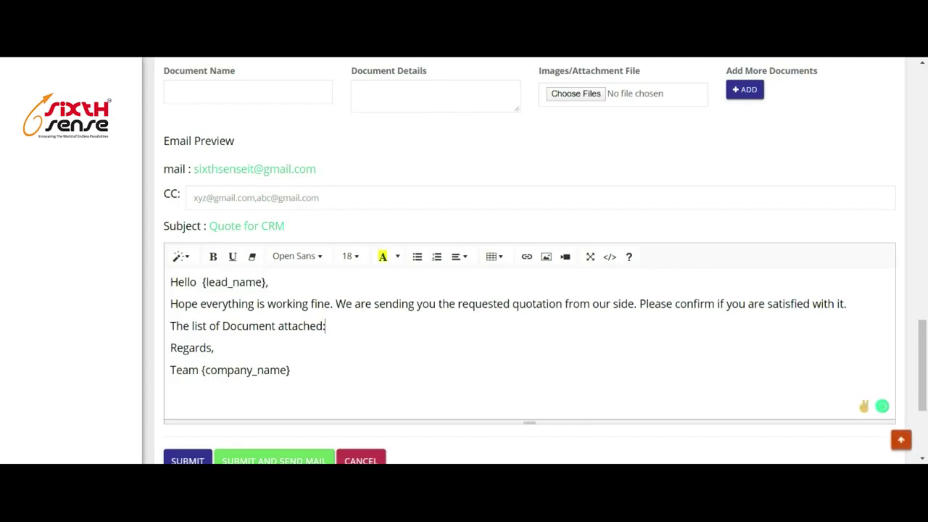
{"action": "type", "text": "test"}
{"action": "scroll", "coordinate": [270, 344], "scroll_direction": "down", "scroll_amount": 3}
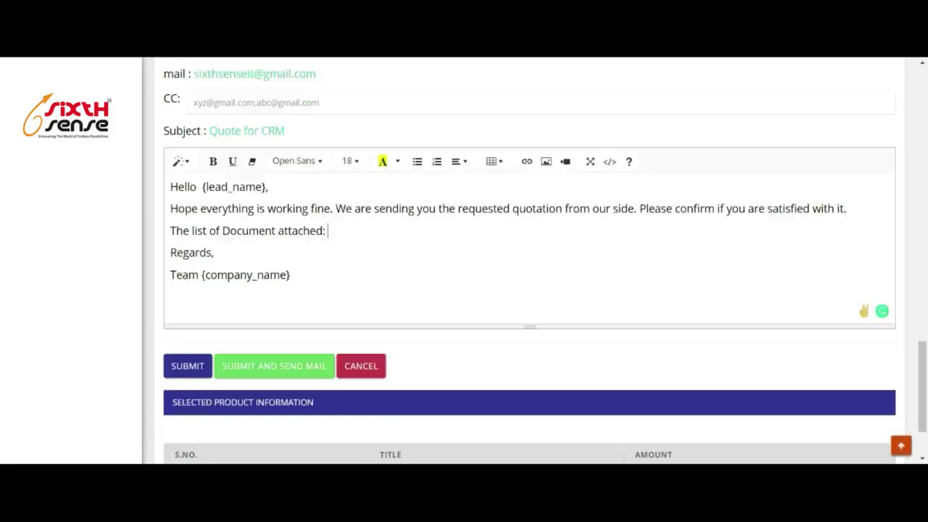
{"action": "scroll", "coordinate": [274, 346], "scroll_direction": "down", "scroll_amount": 1}
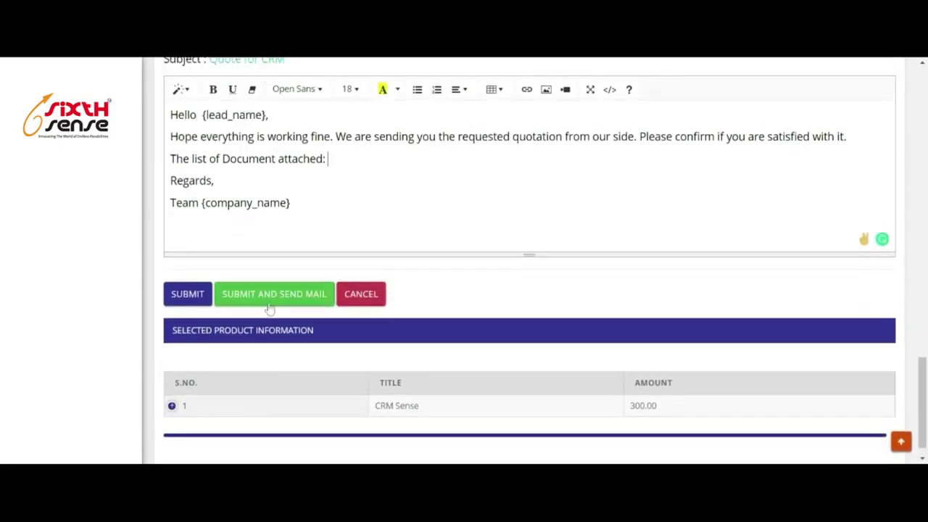
{"action": "left_click", "coordinate": [274, 296]}
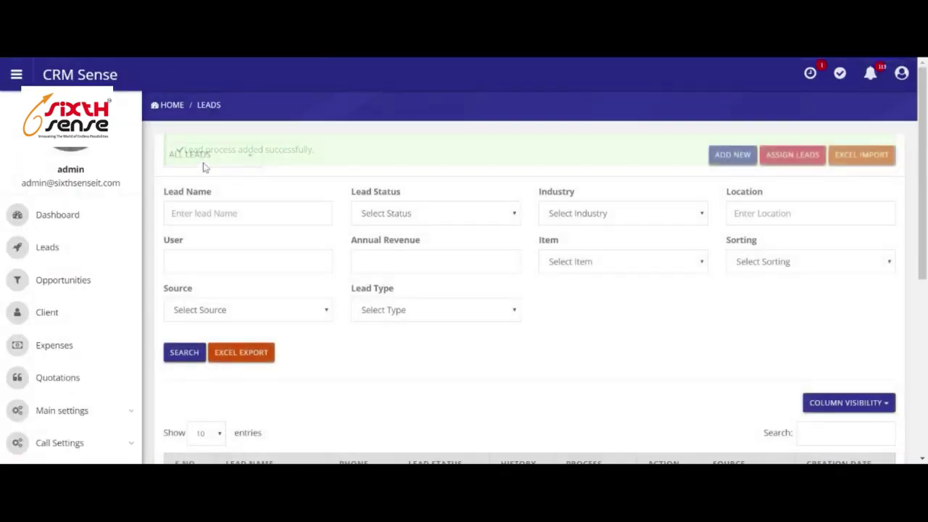
{"action": "scroll", "coordinate": [537, 291], "scroll_direction": "down", "scroll_amount": 5}
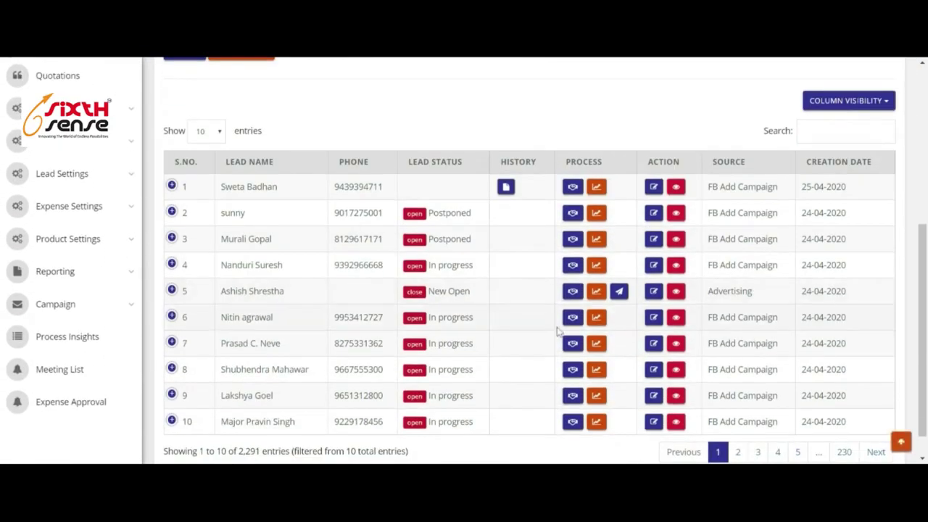
{"action": "scroll", "coordinate": [558, 326], "scroll_direction": "up", "scroll_amount": 5}
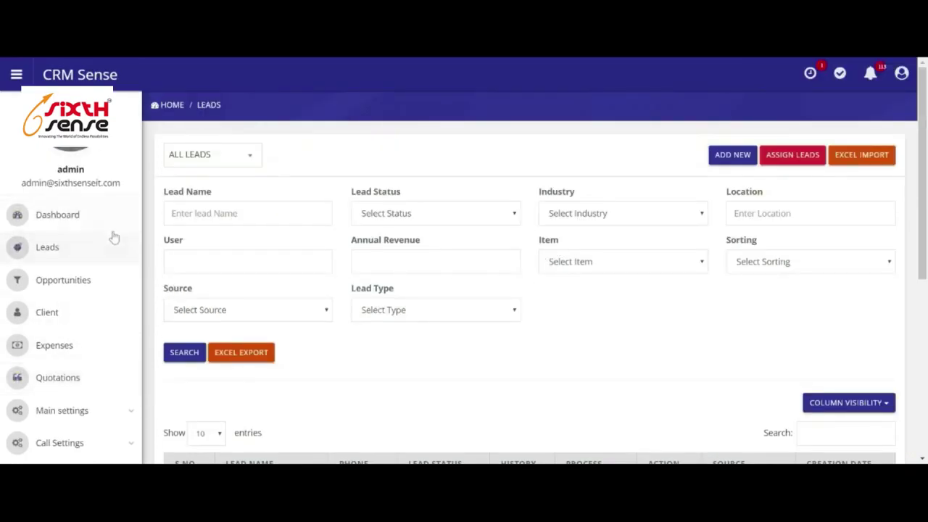
Add a new quotation for a selected lead and open quote V46's form with preview.
{"action": "left_click", "coordinate": [61, 377]}
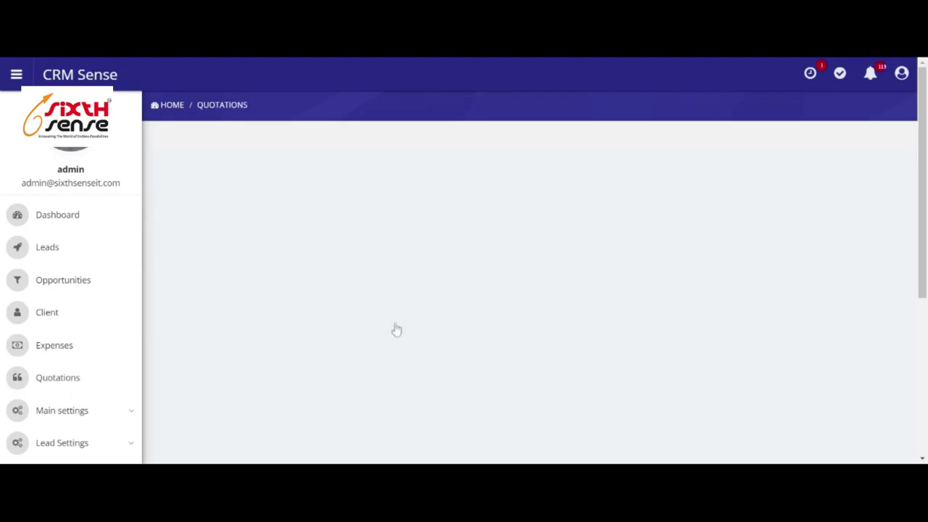
{"action": "scroll", "coordinate": [407, 333], "scroll_direction": "down", "scroll_amount": 4}
{"action": "scroll", "coordinate": [394, 358], "scroll_direction": "up", "scroll_amount": 4}
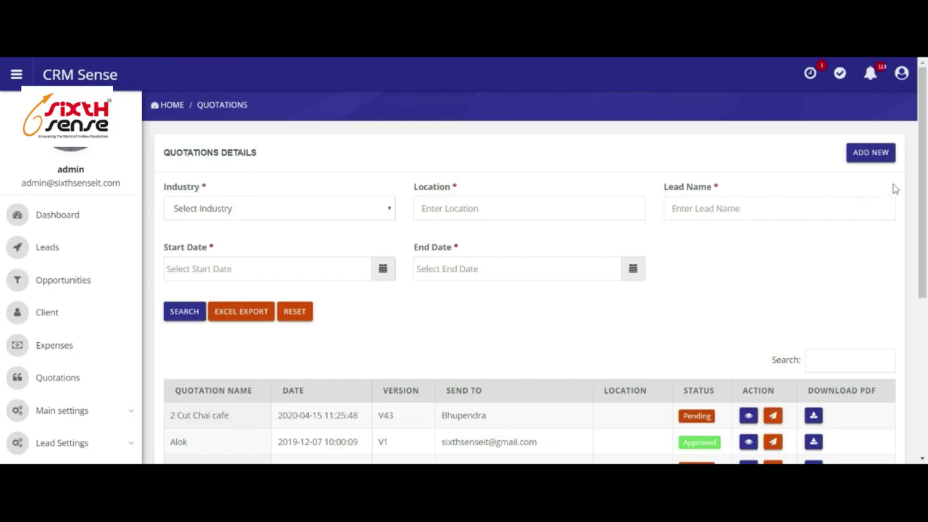
{"action": "left_click", "coordinate": [870, 157]}
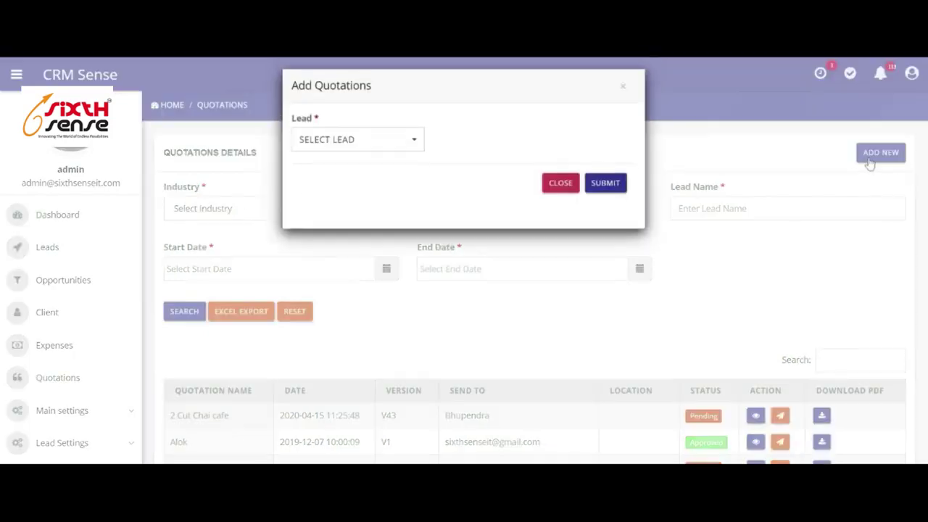
{"action": "left_click", "coordinate": [371, 149]}
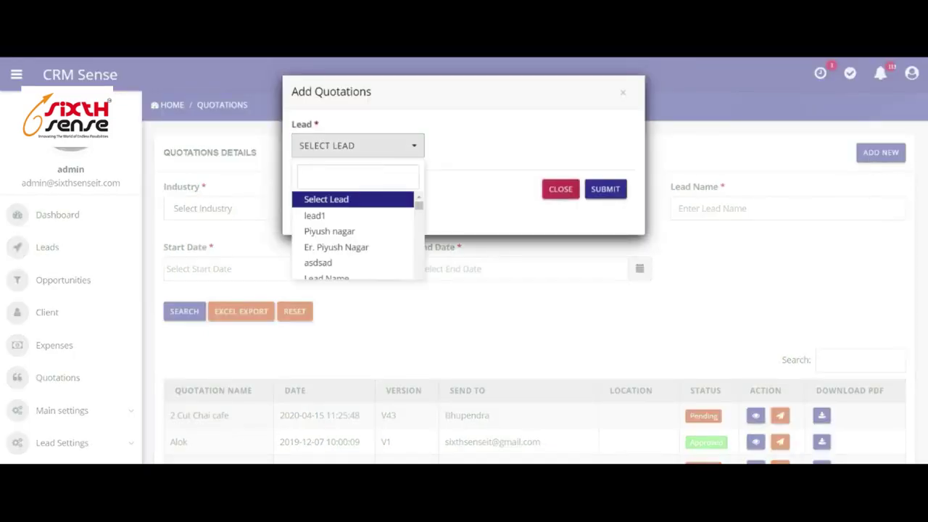
{"action": "left_click", "coordinate": [356, 232]}
{"action": "left_click", "coordinate": [605, 191]}
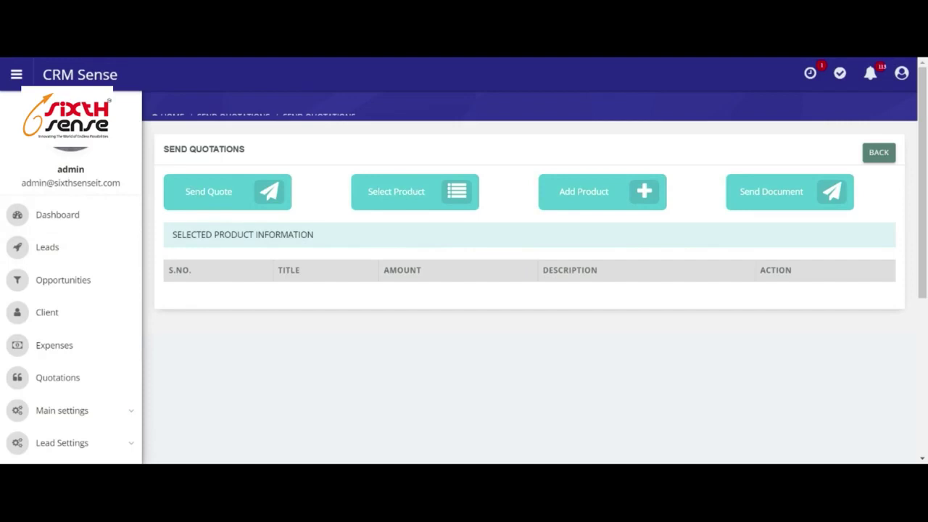
{"action": "left_click", "coordinate": [226, 197]}
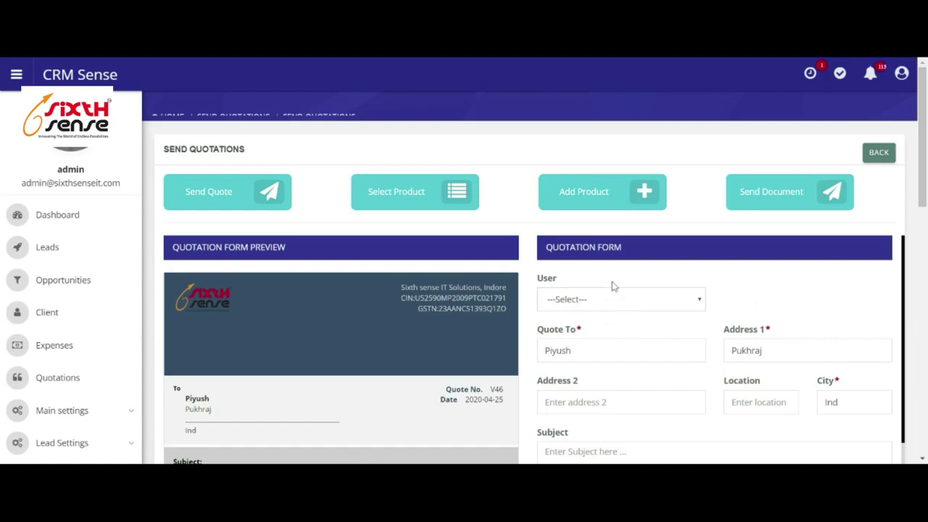
Review the V46 quotation form, documents and email preview, then return to the Leads list.
{"action": "scroll", "coordinate": [639, 304], "scroll_direction": "down", "scroll_amount": 2}
{"action": "scroll", "coordinate": [593, 347], "scroll_direction": "down", "scroll_amount": 2}
{"action": "scroll", "coordinate": [593, 347], "scroll_direction": "up", "scroll_amount": 4}
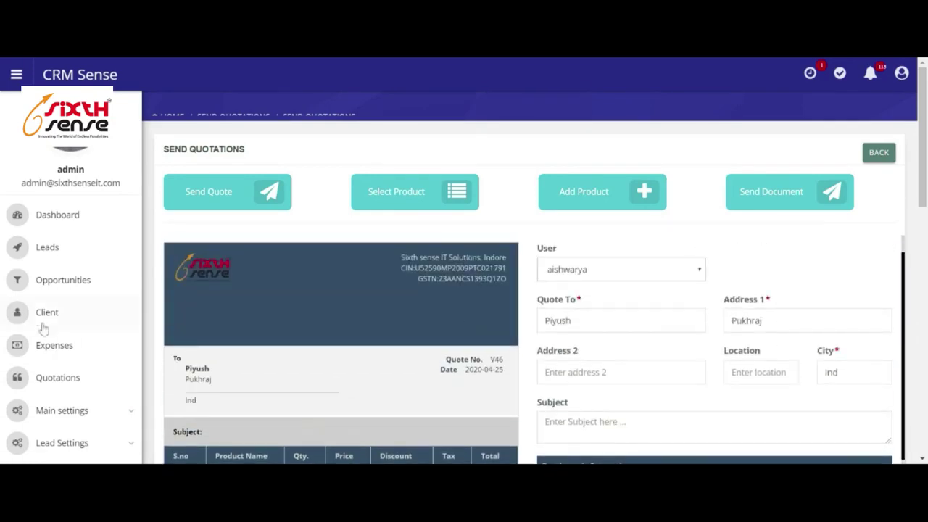
{"action": "scroll", "coordinate": [533, 336], "scroll_direction": "down", "scroll_amount": 3}
{"action": "scroll", "coordinate": [493, 363], "scroll_direction": "up", "scroll_amount": 1}
{"action": "scroll", "coordinate": [493, 362], "scroll_direction": "down", "scroll_amount": 5}
{"action": "scroll", "coordinate": [435, 348], "scroll_direction": "down", "scroll_amount": 6}
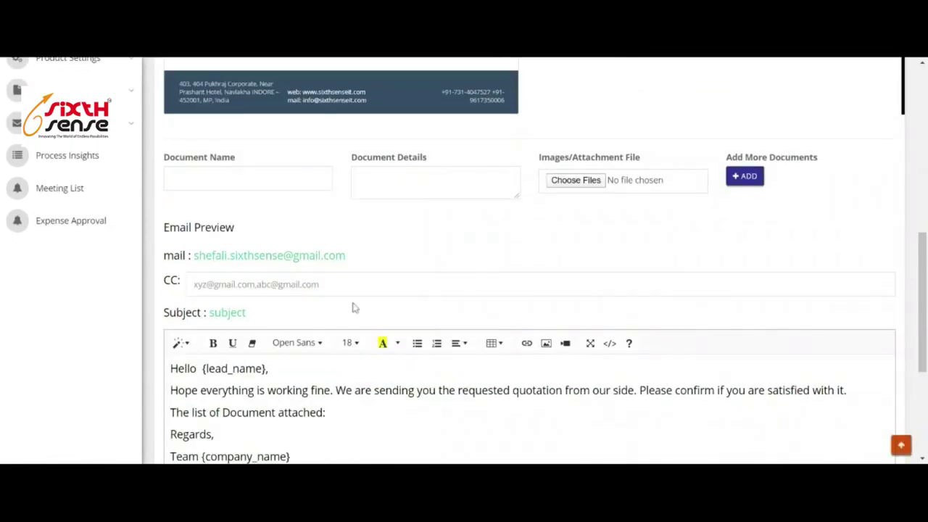
{"action": "scroll", "coordinate": [441, 344], "scroll_direction": "up", "scroll_amount": 2}
{"action": "scroll", "coordinate": [529, 261], "scroll_direction": "up", "scroll_amount": 5}
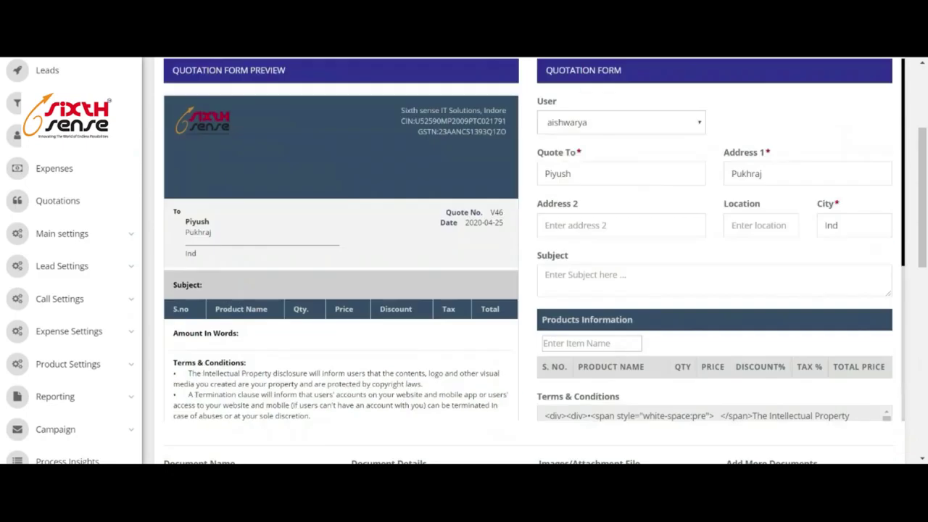
{"action": "scroll", "coordinate": [507, 284], "scroll_direction": "up", "scroll_amount": 2}
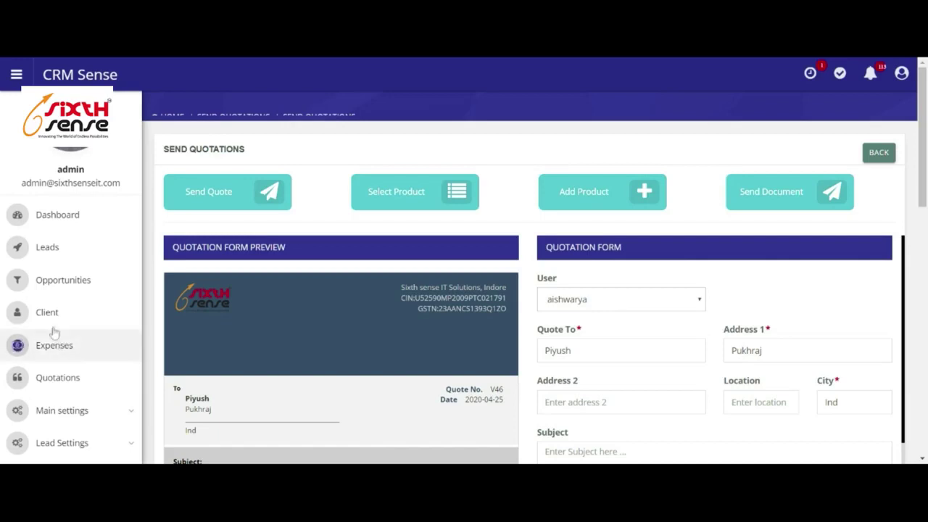
{"action": "left_click", "coordinate": [55, 255]}
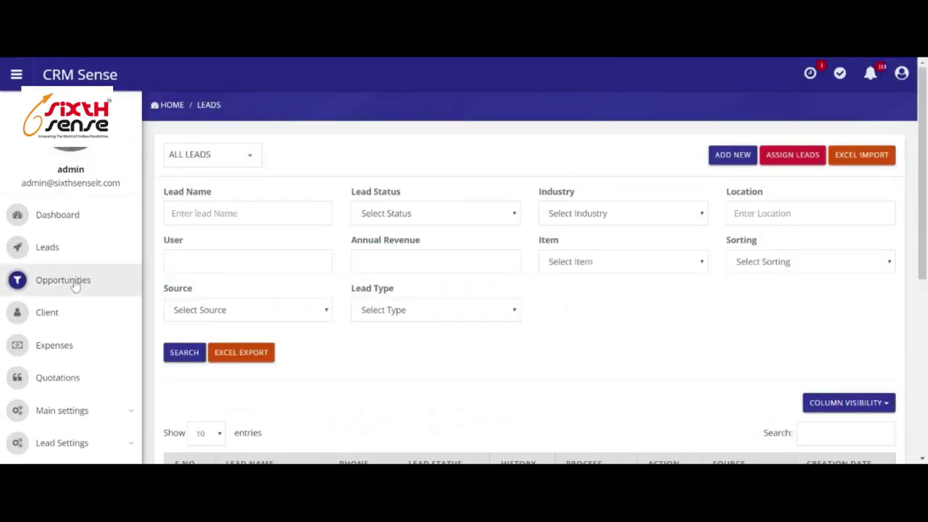
Open the Opportunities list and scroll to its table.
{"action": "left_click", "coordinate": [75, 285]}
{"action": "scroll", "coordinate": [398, 269], "scroll_direction": "down", "scroll_amount": 3}
{"action": "scroll", "coordinate": [508, 341], "scroll_direction": "down", "scroll_amount": 2}
{"action": "scroll", "coordinate": [646, 359], "scroll_direction": "up", "scroll_amount": 5}
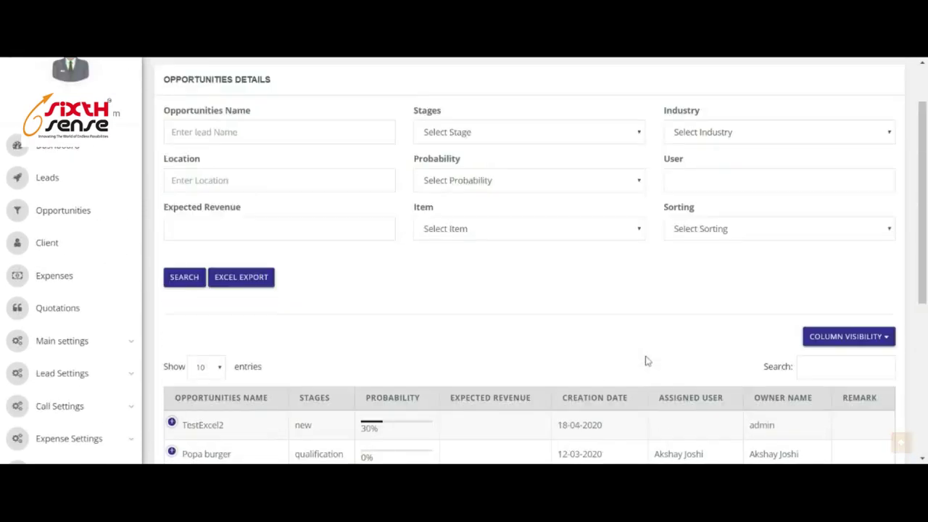
{"action": "scroll", "coordinate": [278, 383], "scroll_direction": "down", "scroll_amount": 1}
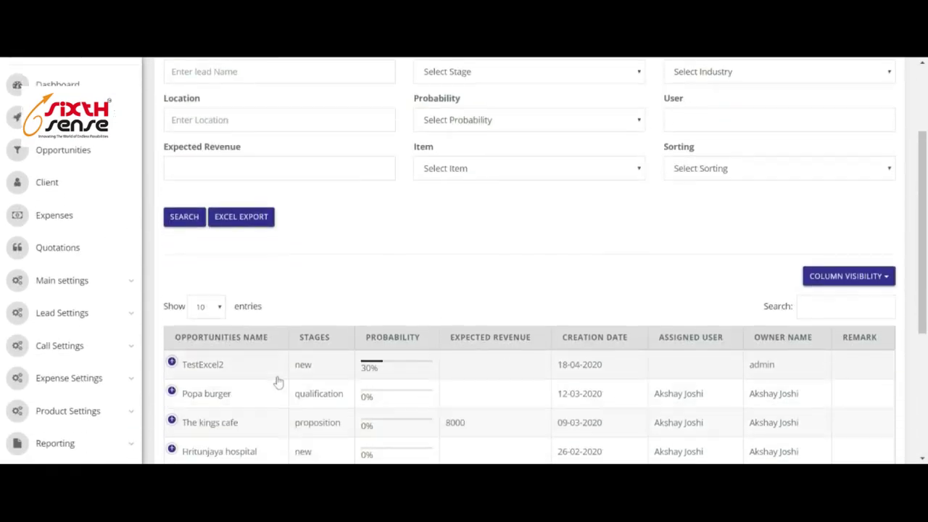
Expand TestExcel2 and bring up its Add Opportunities Process dialog.
{"action": "left_click", "coordinate": [172, 361]}
{"action": "scroll", "coordinate": [301, 384], "scroll_direction": "down", "scroll_amount": 1}
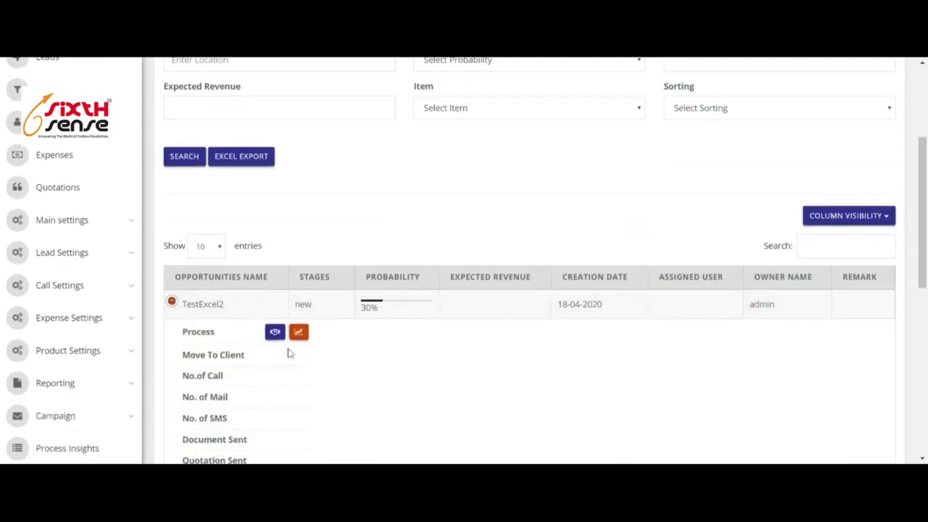
{"action": "left_click", "coordinate": [299, 342]}
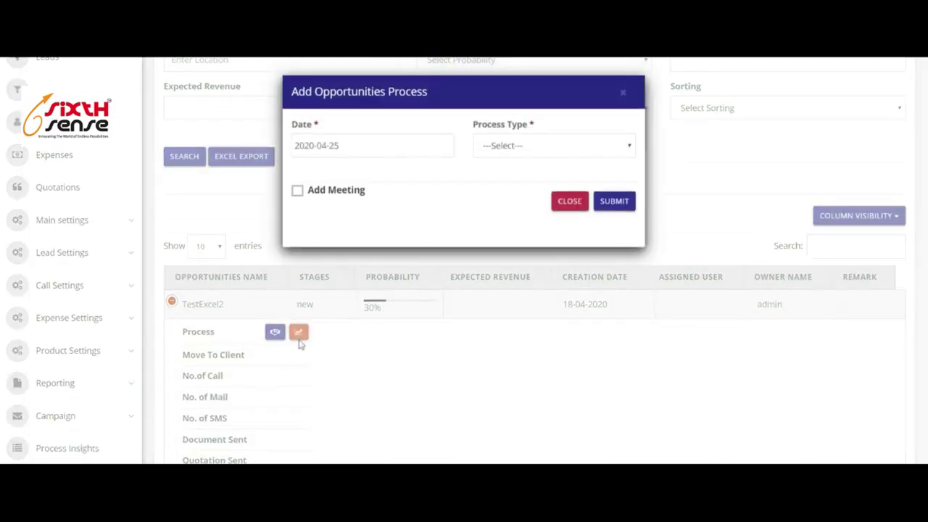
Start a Presentation process for the TestExcel2 opportunity.
{"action": "left_click", "coordinate": [527, 164]}
{"action": "left_click", "coordinate": [613, 202]}
{"action": "scroll", "coordinate": [392, 254], "scroll_direction": "down", "scroll_amount": 10}
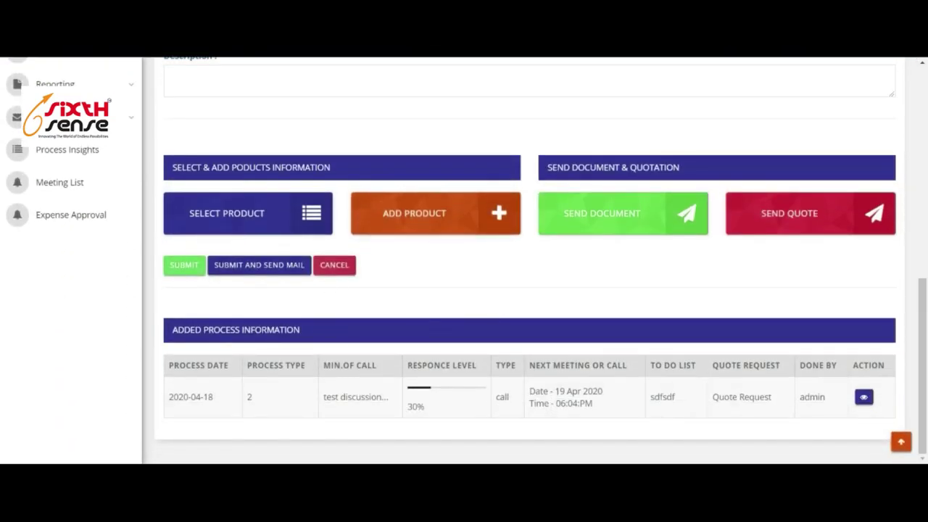
Look over the new TestExcel2 Presentation process details page.
{"action": "scroll", "coordinate": [276, 290], "scroll_direction": "up", "scroll_amount": 5}
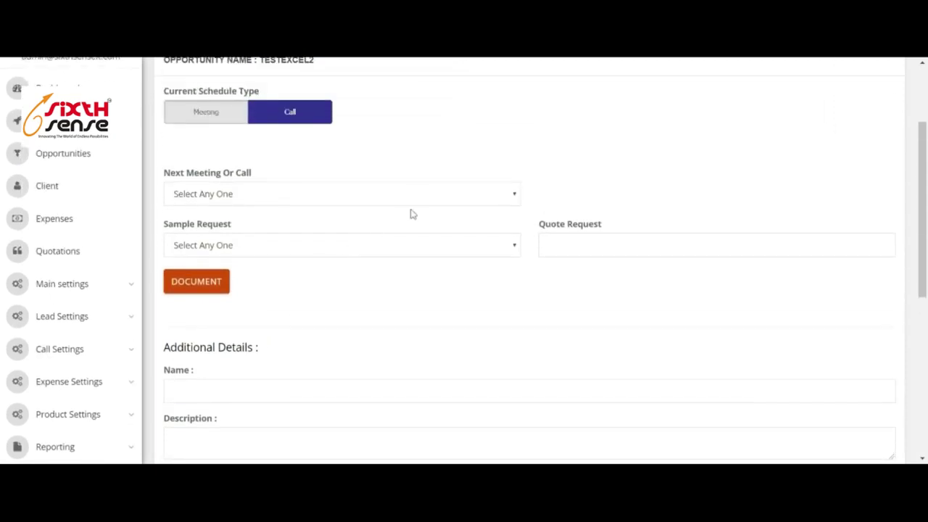
{"action": "scroll", "coordinate": [413, 203], "scroll_direction": "up", "scroll_amount": 2}
{"action": "scroll", "coordinate": [479, 330], "scroll_direction": "down", "scroll_amount": 2}
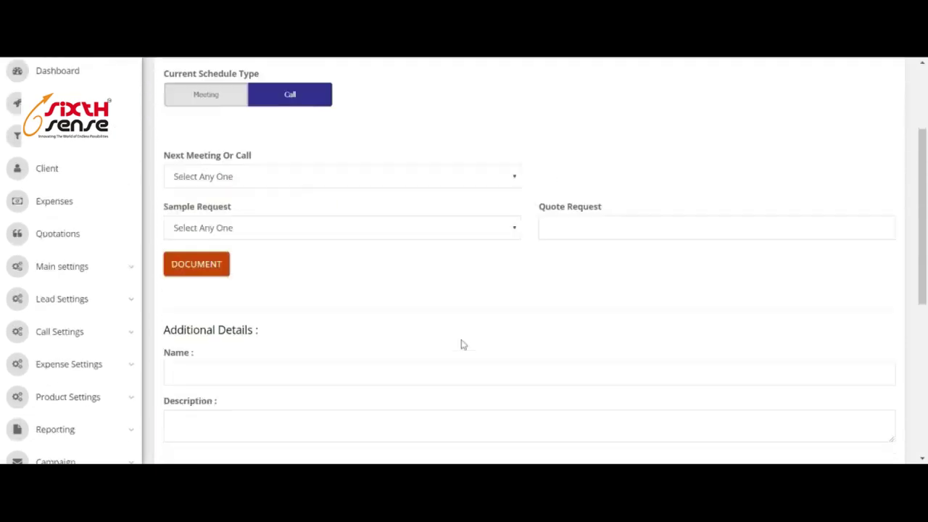
{"action": "scroll", "coordinate": [462, 345], "scroll_direction": "down", "scroll_amount": 5}
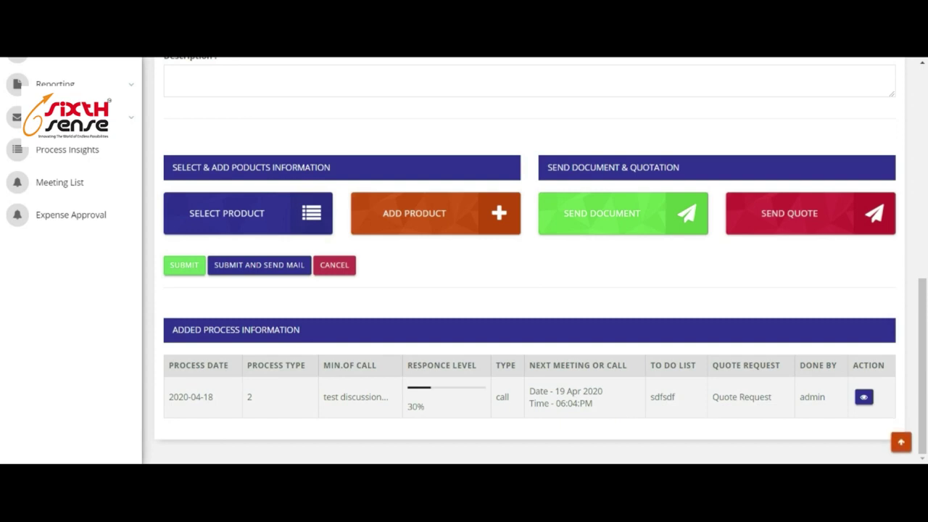
{"action": "scroll", "coordinate": [442, 326], "scroll_direction": "up", "scroll_amount": 5}
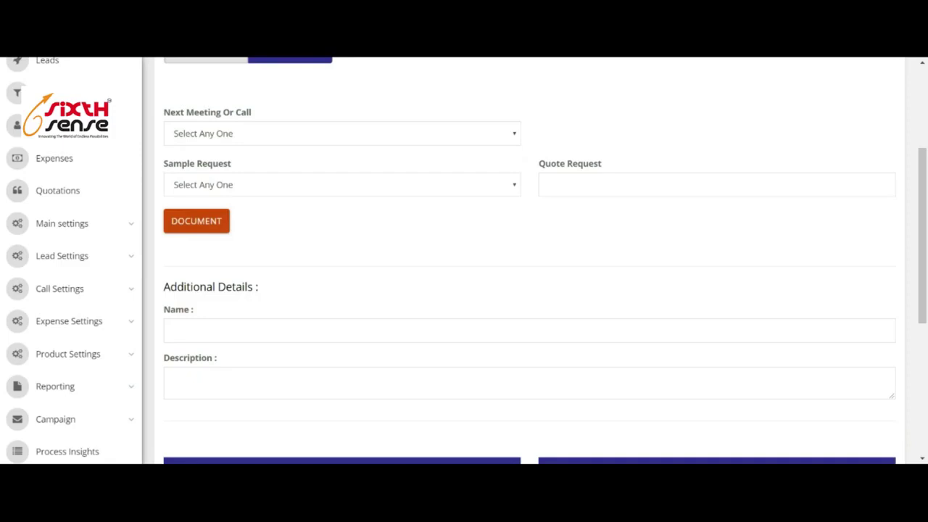
{"action": "scroll", "coordinate": [549, 332], "scroll_direction": "down", "scroll_amount": 5}
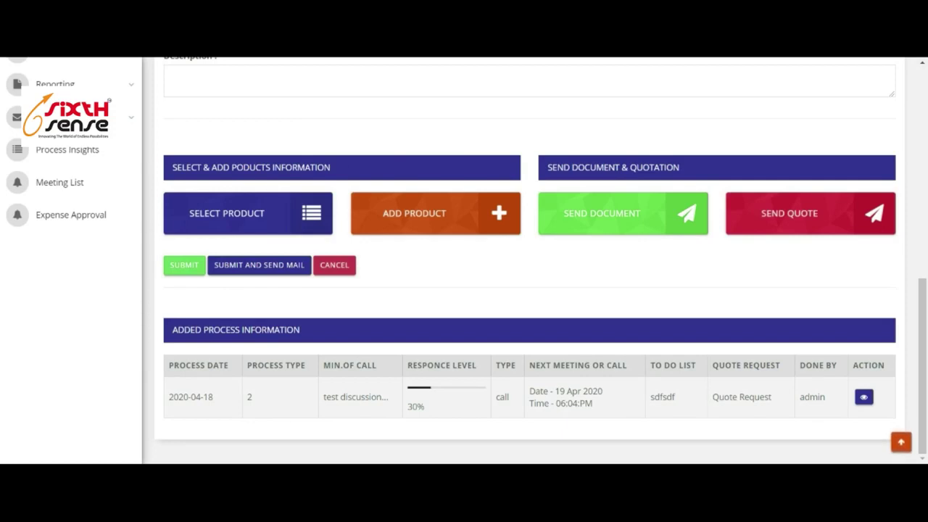
{"action": "scroll", "coordinate": [530, 261], "scroll_direction": "up", "scroll_amount": 6}
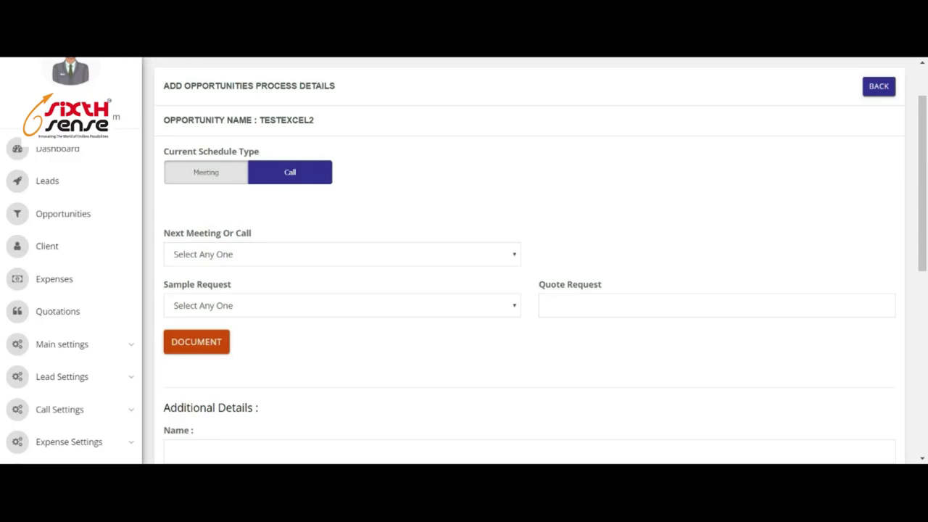
{"action": "scroll", "coordinate": [674, 398], "scroll_direction": "down", "scroll_amount": 6}
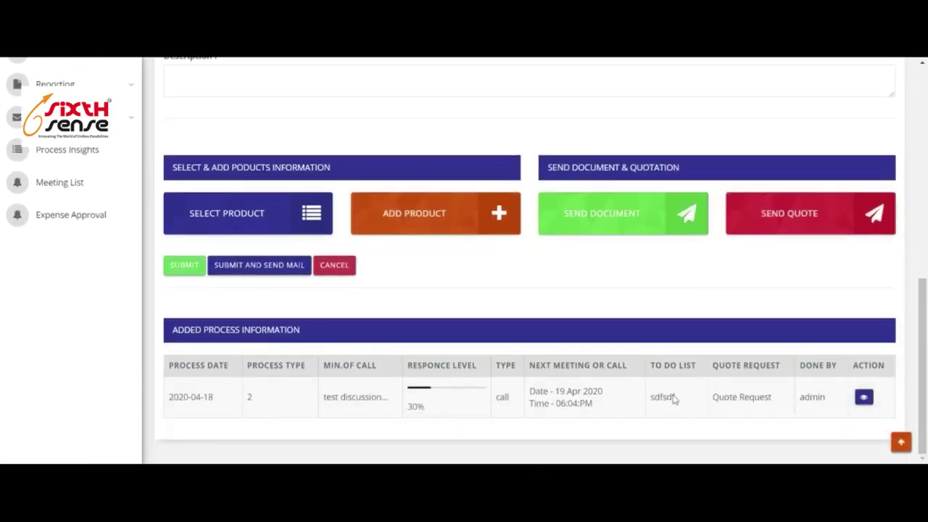
{"action": "scroll", "coordinate": [700, 359], "scroll_direction": "up", "scroll_amount": 10}
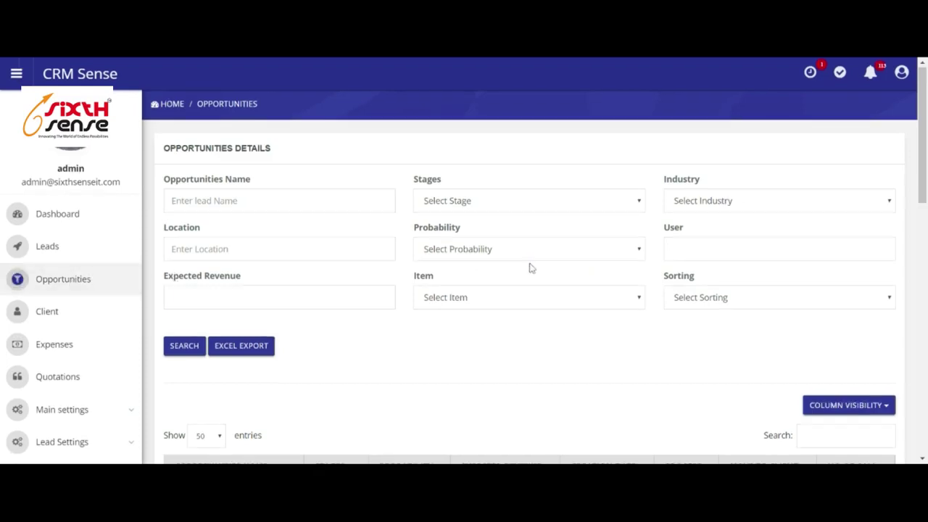
{"action": "scroll", "coordinate": [530, 267], "scroll_direction": "down", "scroll_amount": 2}
{"action": "scroll", "coordinate": [524, 259], "scroll_direction": "down", "scroll_amount": 2}
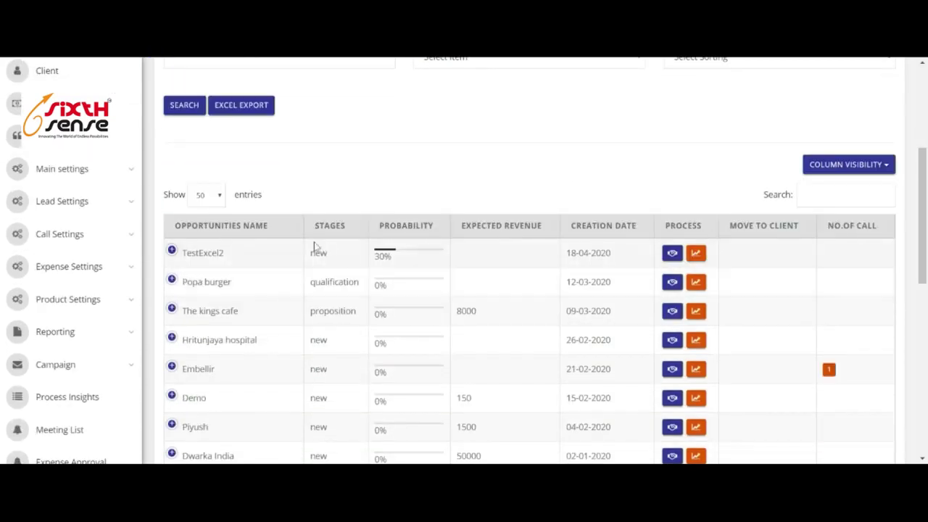
{"action": "scroll", "coordinate": [422, 305], "scroll_direction": "down", "scroll_amount": 7}
{"action": "scroll", "coordinate": [435, 311], "scroll_direction": "up", "scroll_amount": 7}
{"action": "scroll", "coordinate": [531, 261], "scroll_direction": "down", "scroll_amount": 1}
{"action": "scroll", "coordinate": [457, 256], "scroll_direction": "down", "scroll_amount": 6}
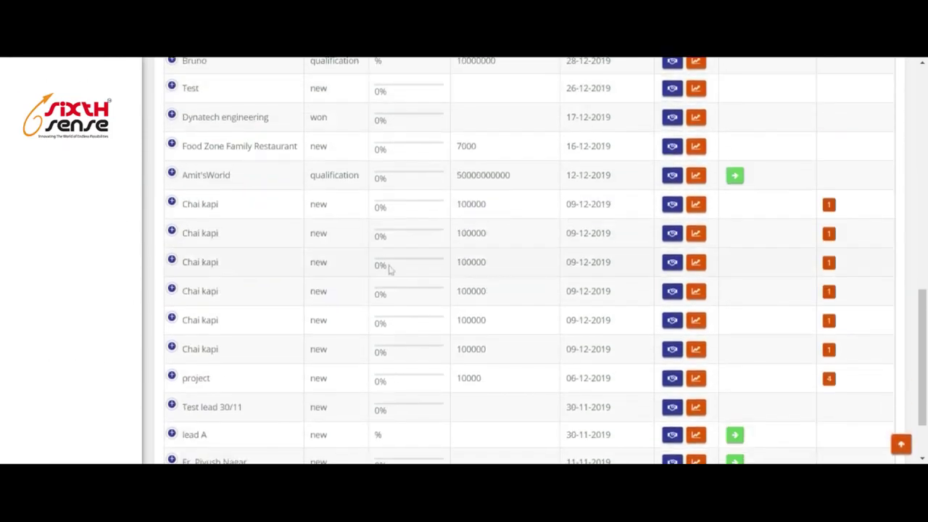
{"action": "scroll", "coordinate": [257, 239], "scroll_direction": "up", "scroll_amount": 3}
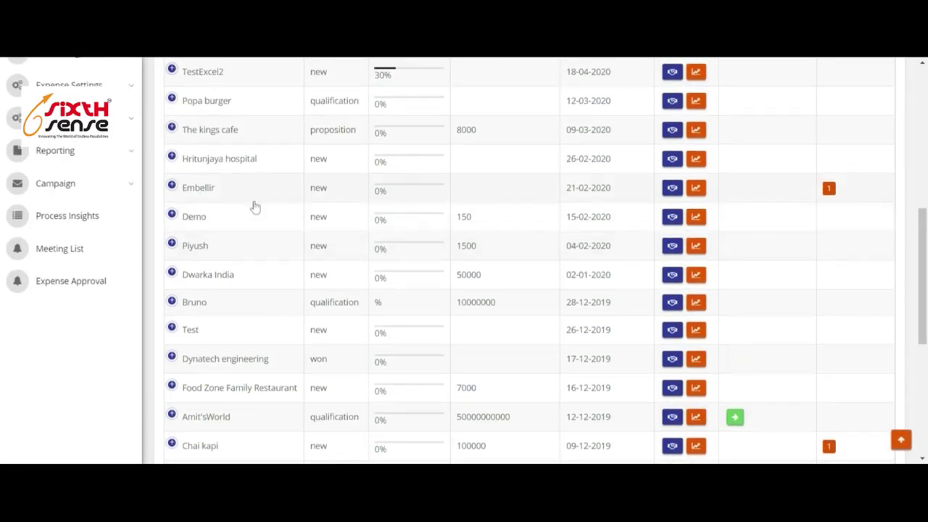
{"action": "scroll", "coordinate": [251, 227], "scroll_direction": "down", "scroll_amount": 4}
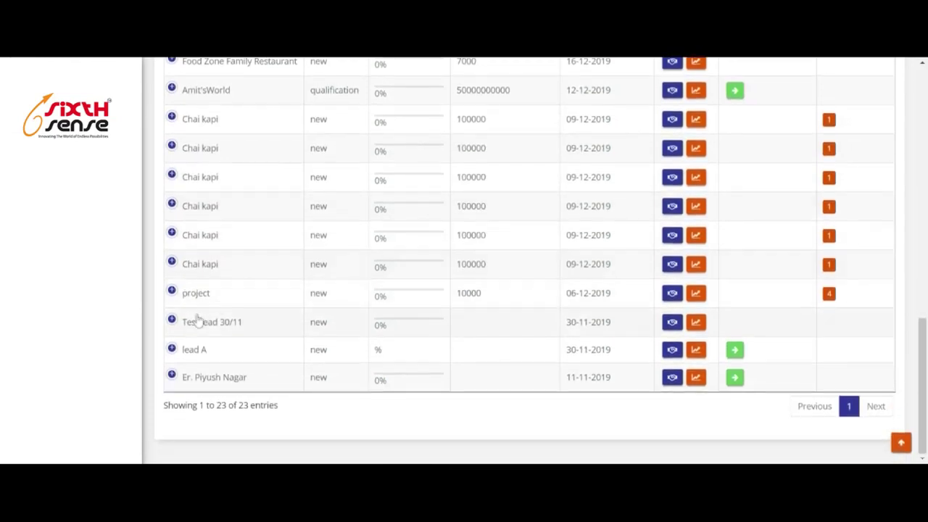
{"action": "scroll", "coordinate": [196, 308], "scroll_direction": "up", "scroll_amount": 1}
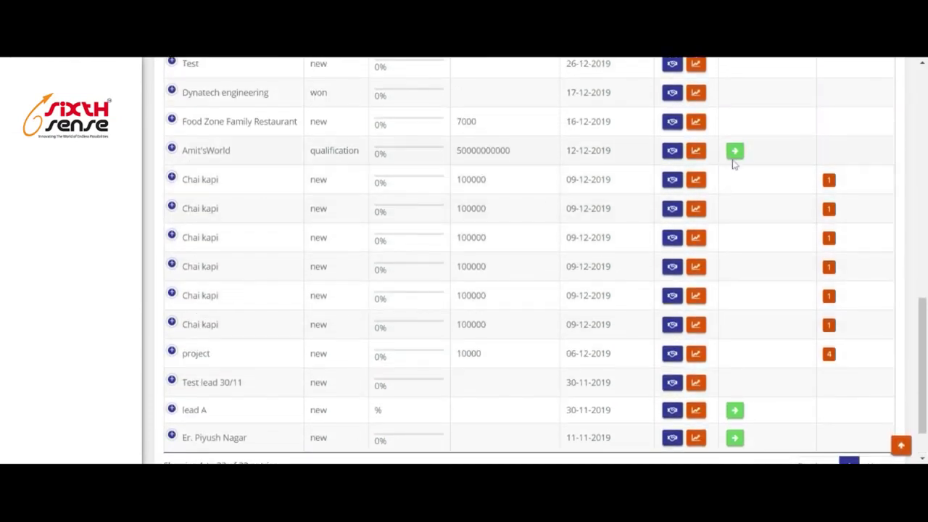
{"action": "scroll", "coordinate": [769, 207], "scroll_direction": "up", "scroll_amount": 7}
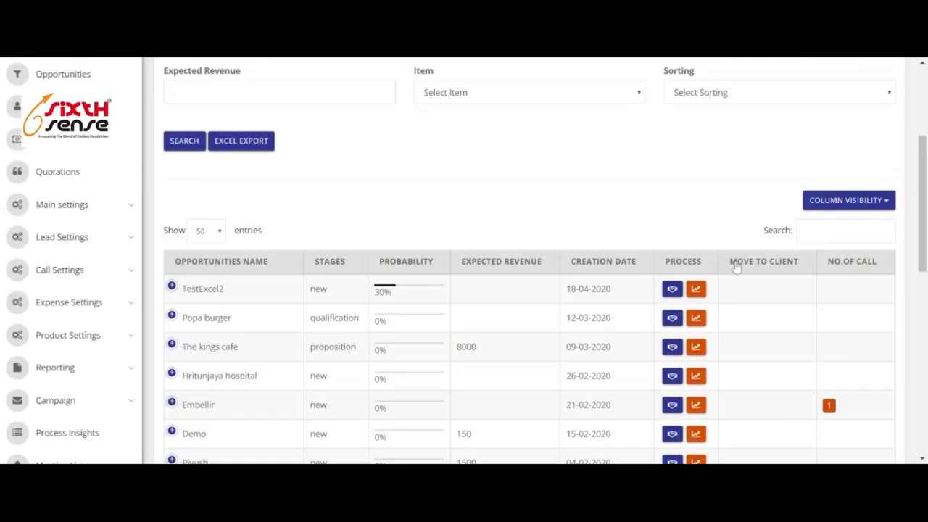
{"action": "scroll", "coordinate": [763, 267], "scroll_direction": "down", "scroll_amount": 6}
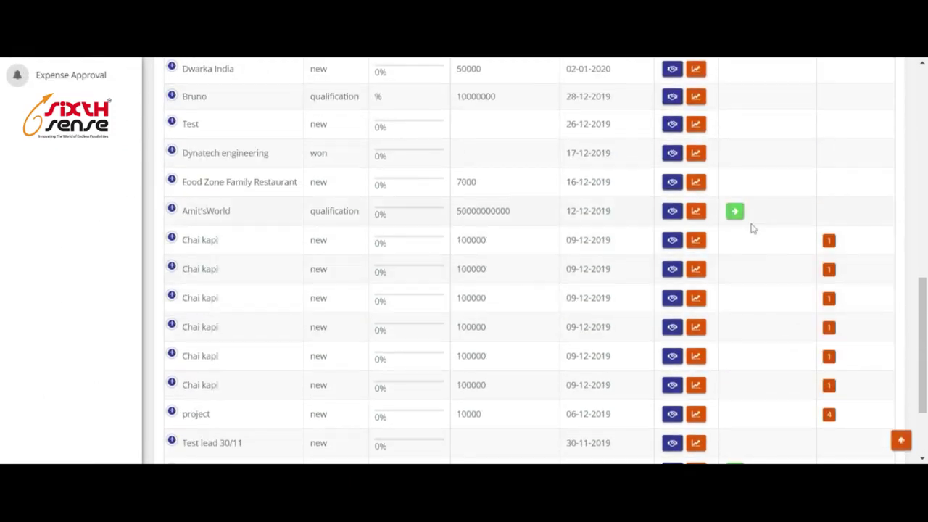
{"action": "left_click", "coordinate": [736, 213]}
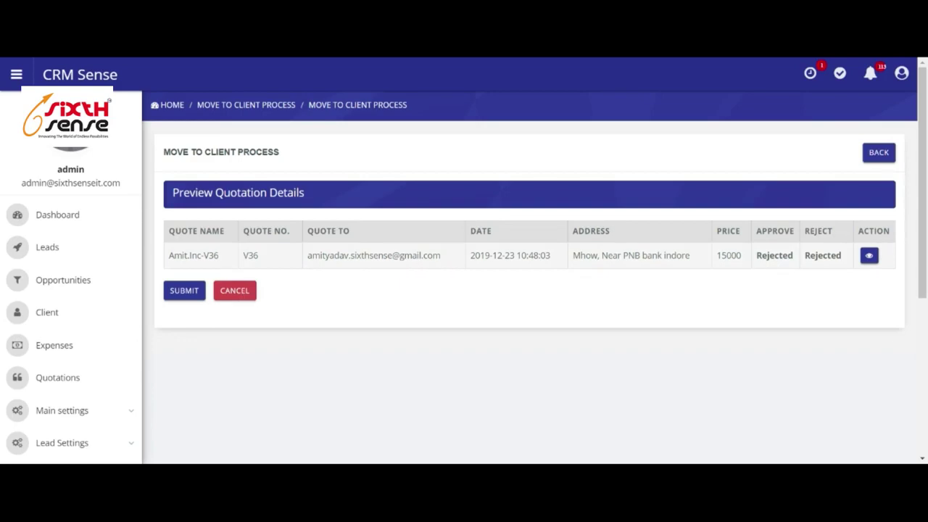
{"action": "left_click", "coordinate": [882, 156]}
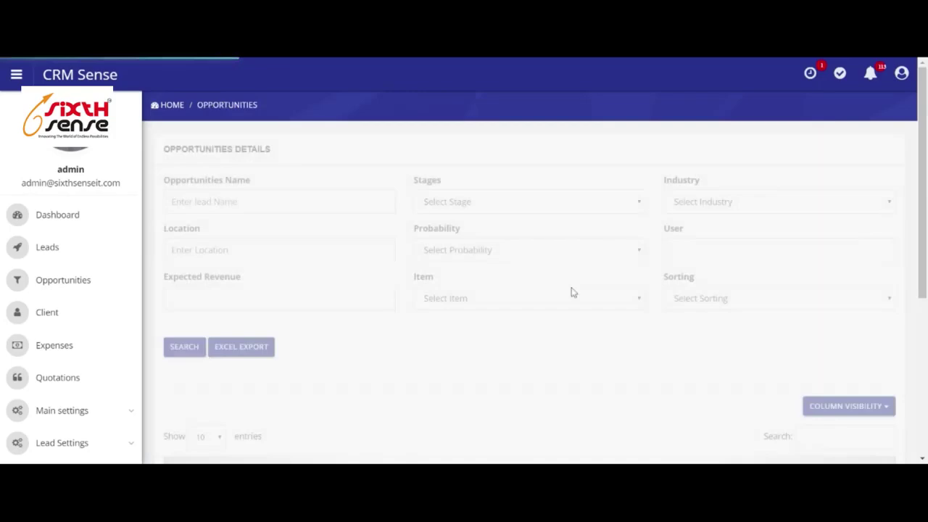
Show 100 entries so all 23 opportunities appear on one page.
{"action": "scroll", "coordinate": [728, 276], "scroll_direction": "down", "scroll_amount": 5}
{"action": "scroll", "coordinate": [675, 278], "scroll_direction": "down", "scroll_amount": 1}
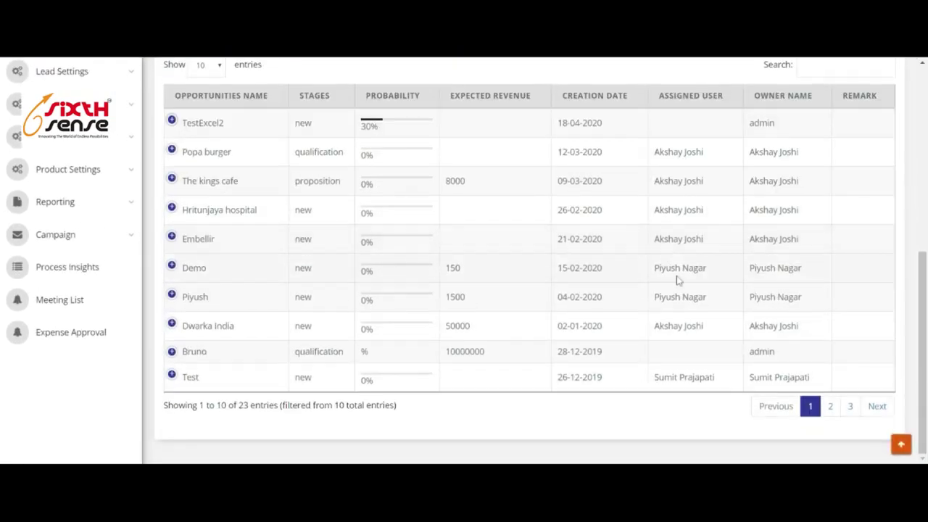
{"action": "scroll", "coordinate": [675, 278], "scroll_direction": "up", "scroll_amount": 2}
{"action": "left_click", "coordinate": [205, 206]}
{"action": "scroll", "coordinate": [750, 295], "scroll_direction": "down", "scroll_amount": 7}
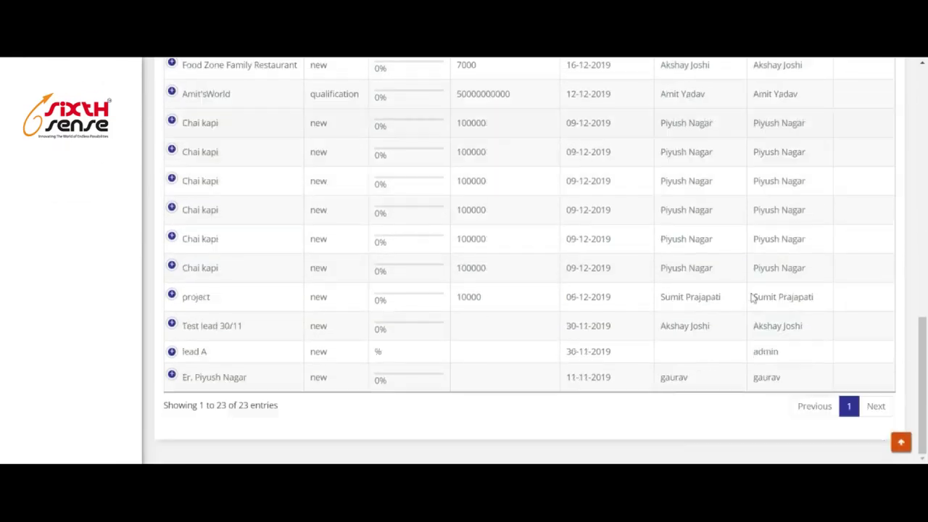
{"action": "scroll", "coordinate": [751, 298], "scroll_direction": "up", "scroll_amount": 8}
Swap the User column for Process and Move To Client, then preview the oldest opportunity's quote.
{"action": "left_click", "coordinate": [867, 268]}
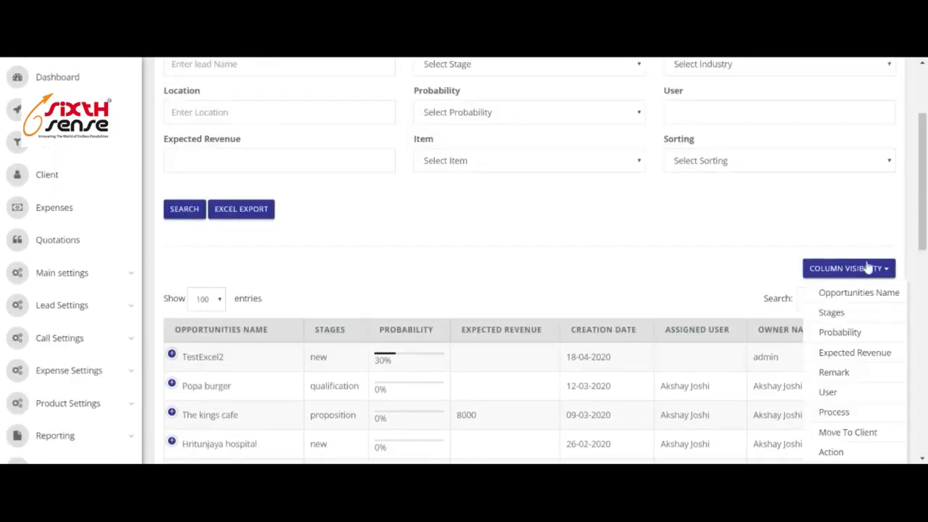
{"action": "scroll", "coordinate": [852, 290], "scroll_direction": "down", "scroll_amount": 3}
{"action": "left_click", "coordinate": [829, 211]}
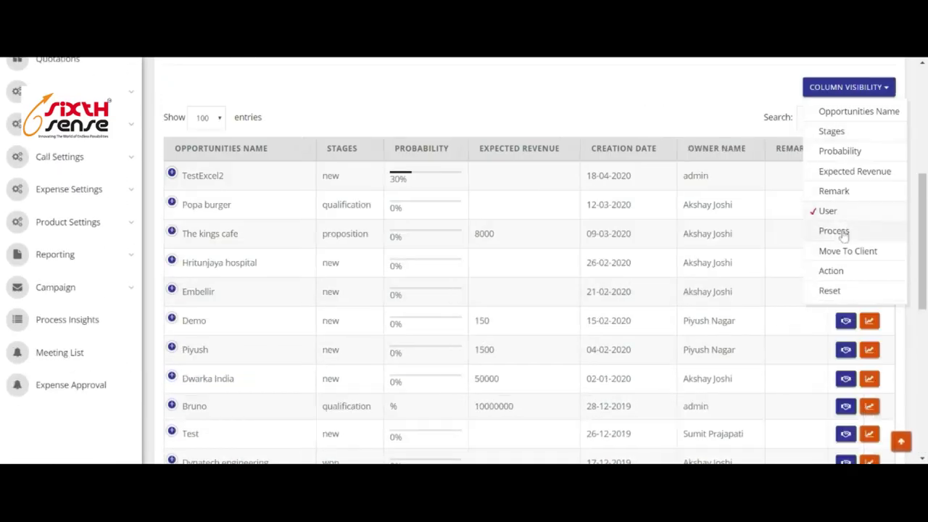
{"action": "left_click", "coordinate": [837, 232]}
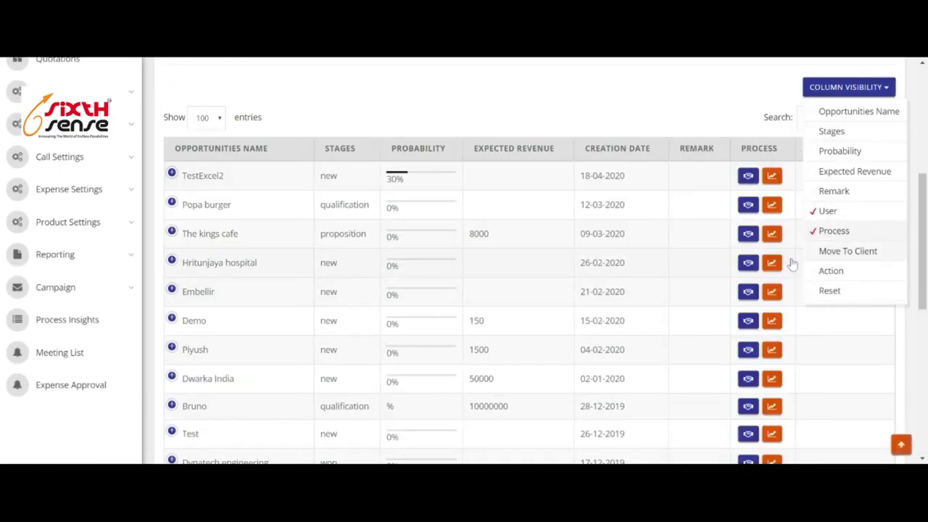
{"action": "left_click", "coordinate": [830, 255]}
{"action": "scroll", "coordinate": [742, 284], "scroll_direction": "down", "scroll_amount": 10}
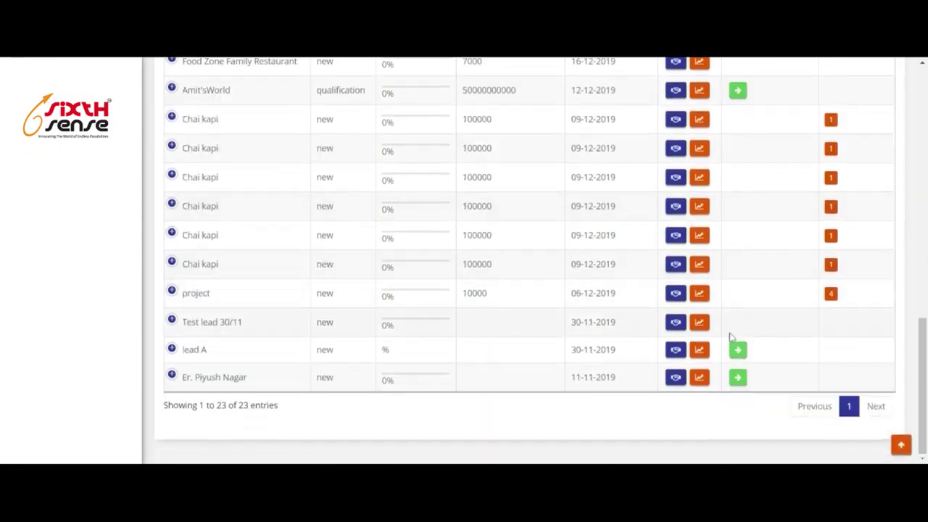
{"action": "left_click", "coordinate": [738, 378]}
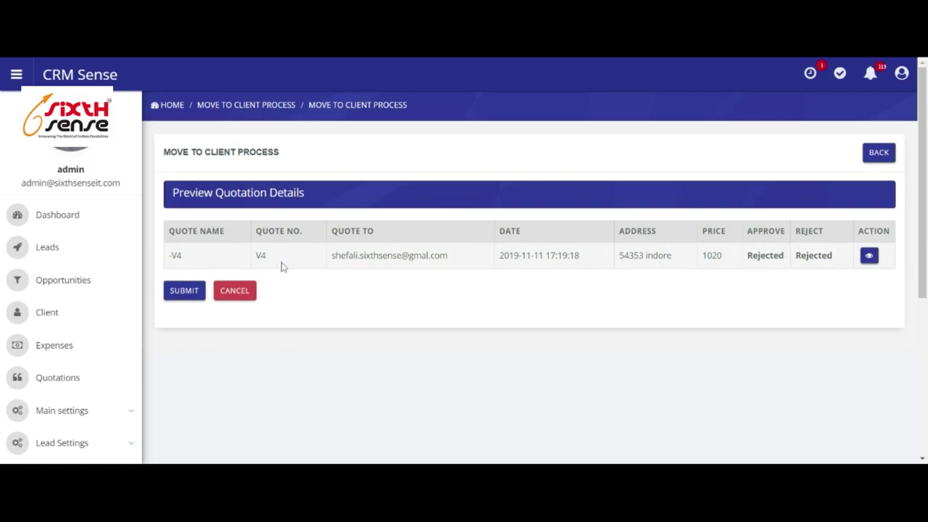
Open the Client list and expand, then collapse, Sixth Sense IT's details.
{"action": "left_click", "coordinate": [47, 322]}
{"action": "scroll", "coordinate": [524, 282], "scroll_direction": "down", "scroll_amount": 5}
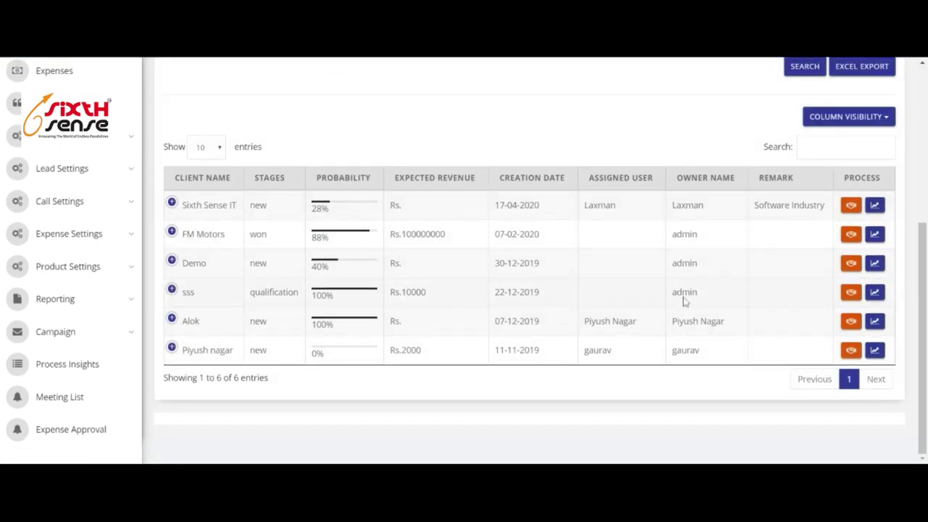
{"action": "left_click", "coordinate": [174, 205]}
{"action": "scroll", "coordinate": [338, 332], "scroll_direction": "down", "scroll_amount": 2}
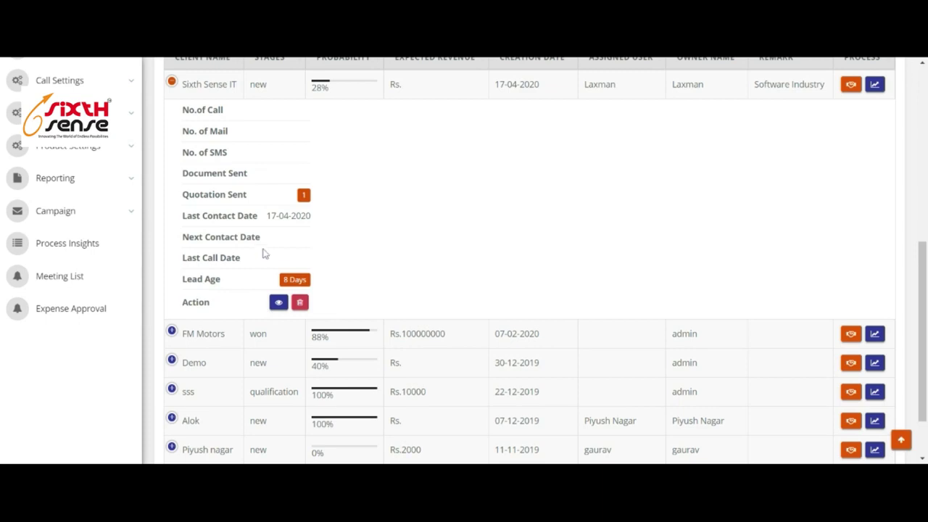
{"action": "scroll", "coordinate": [339, 238], "scroll_direction": "up", "scroll_amount": 2}
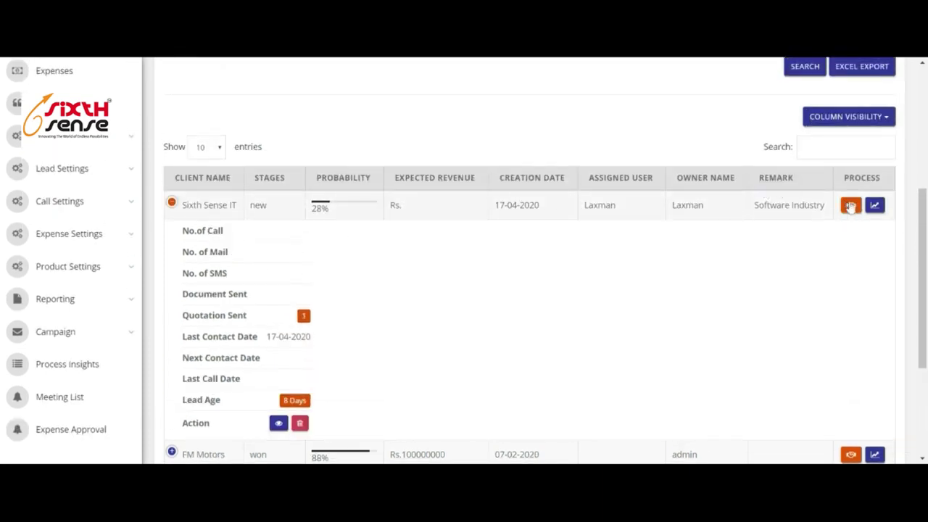
{"action": "left_click", "coordinate": [171, 204]}
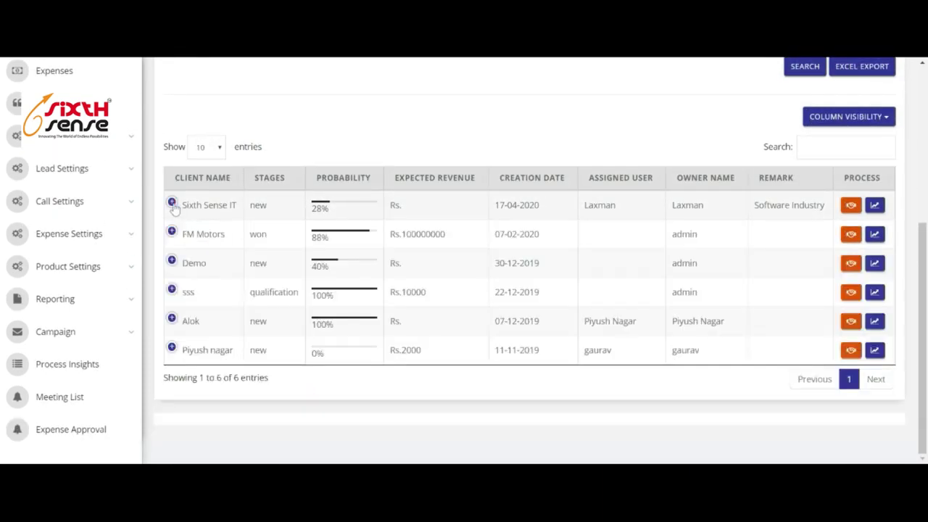
View Sixth Sense IT's add client process form and close it without saving.
{"action": "left_click", "coordinate": [876, 205]}
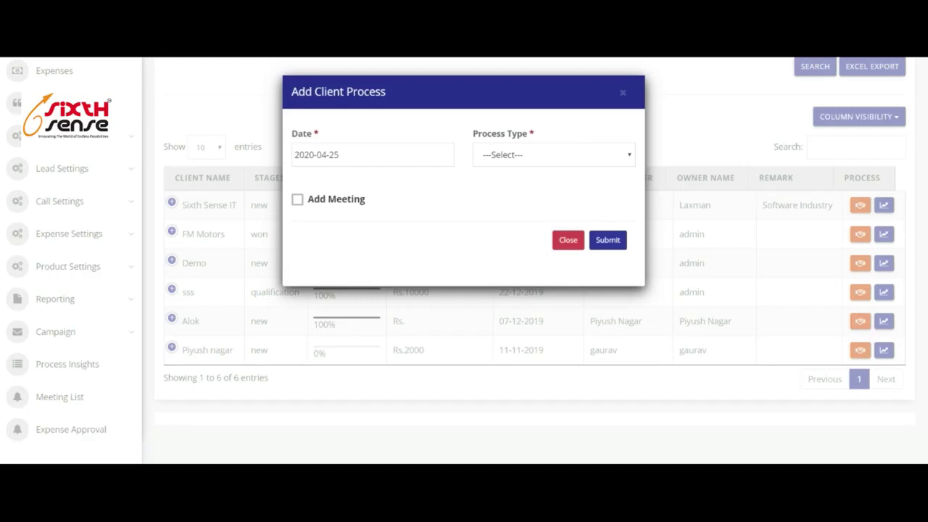
{"action": "left_click", "coordinate": [573, 245]}
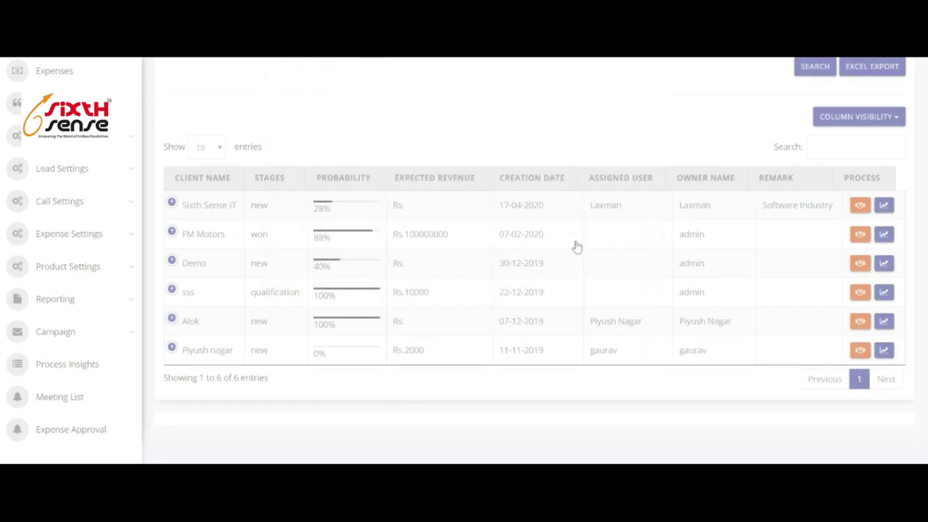
{"action": "scroll", "coordinate": [609, 239], "scroll_direction": "up", "scroll_amount": 3}
{"action": "scroll", "coordinate": [609, 239], "scroll_direction": "up", "scroll_amount": 2}
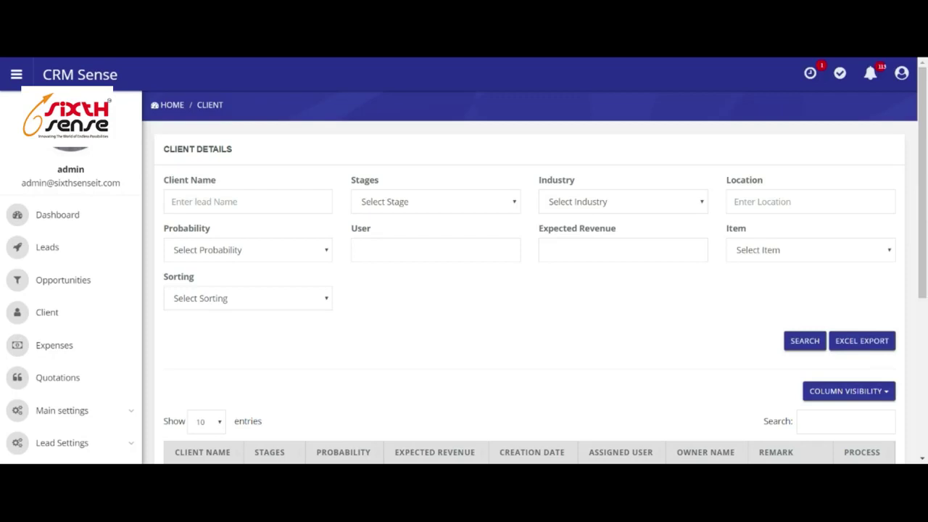
{"action": "scroll", "coordinate": [447, 293], "scroll_direction": "down", "scroll_amount": 3}
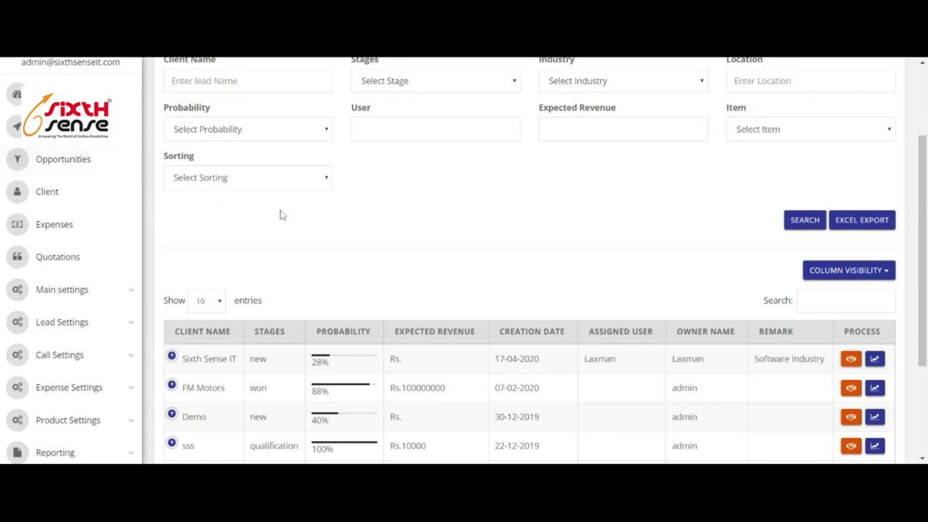
Browse the Main settings options, then show Lead Settings from Industry Master to Google Api Lead.
{"action": "left_click", "coordinate": [114, 290]}
{"action": "scroll", "coordinate": [112, 290], "scroll_direction": "down", "scroll_amount": 2}
{"action": "scroll", "coordinate": [114, 290], "scroll_direction": "down", "scroll_amount": 1}
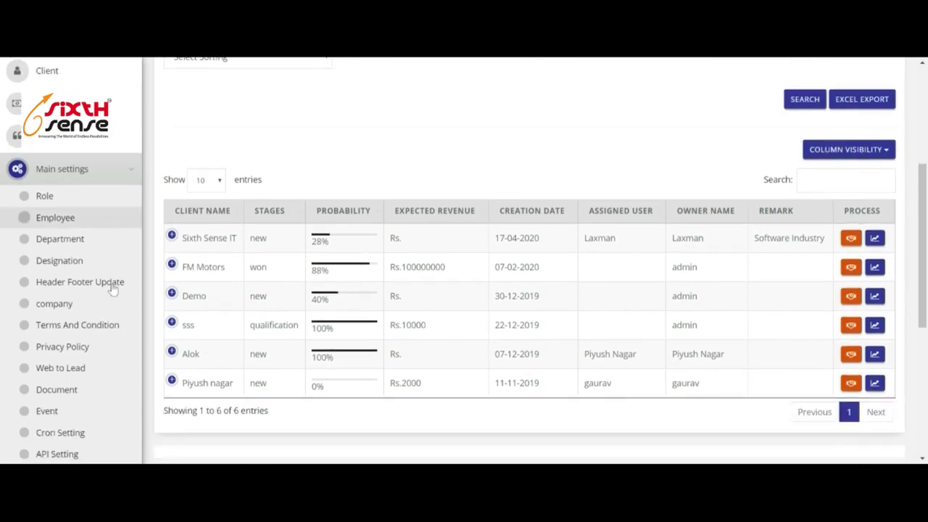
{"action": "scroll", "coordinate": [109, 241], "scroll_direction": "down", "scroll_amount": 2}
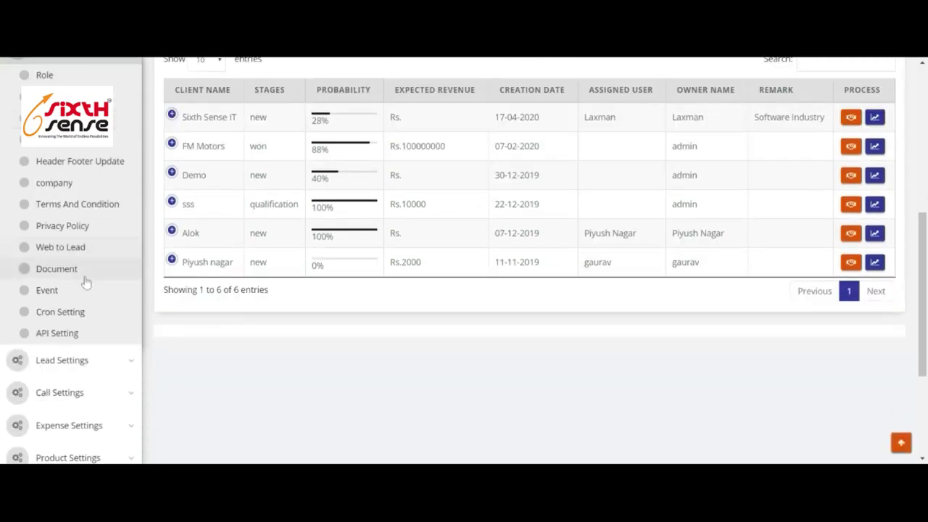
{"action": "scroll", "coordinate": [86, 217], "scroll_direction": "up", "scroll_amount": 2}
{"action": "scroll", "coordinate": [69, 200], "scroll_direction": "down", "scroll_amount": 1}
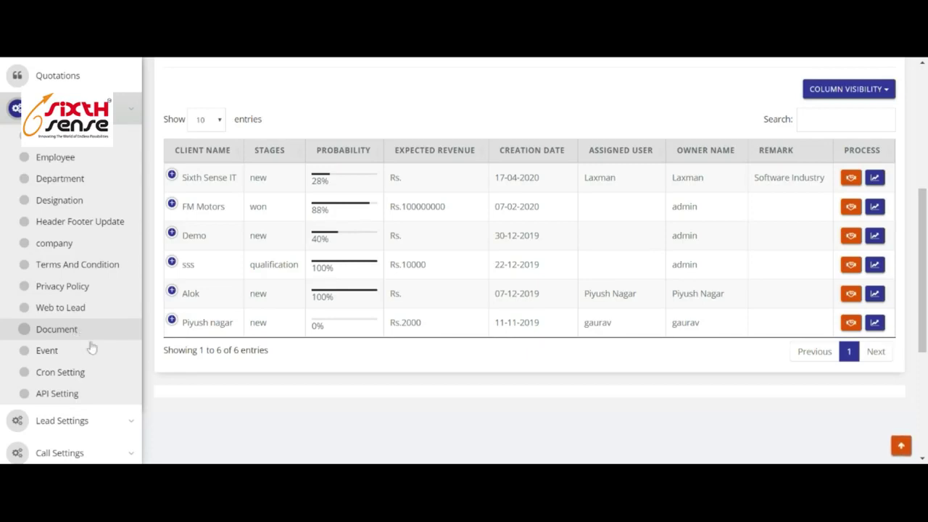
{"action": "left_click", "coordinate": [124, 118]}
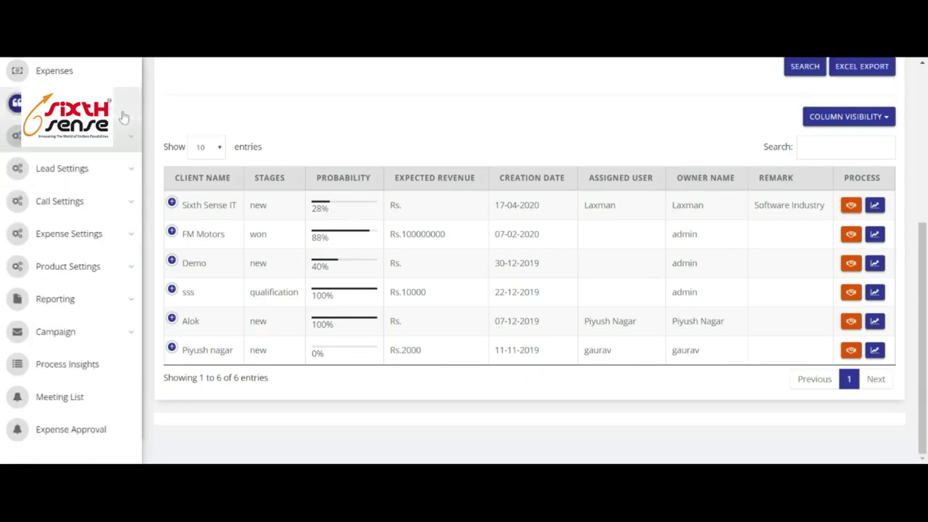
{"action": "left_click", "coordinate": [92, 176]}
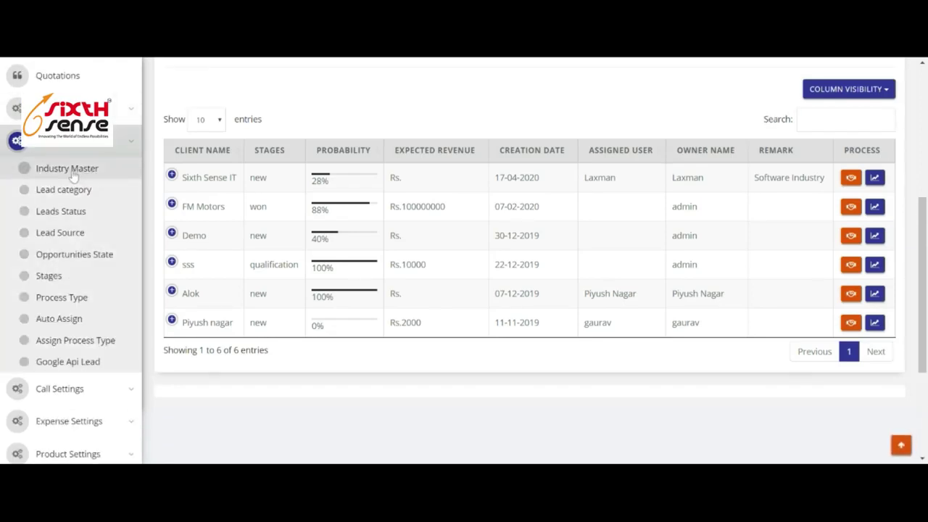
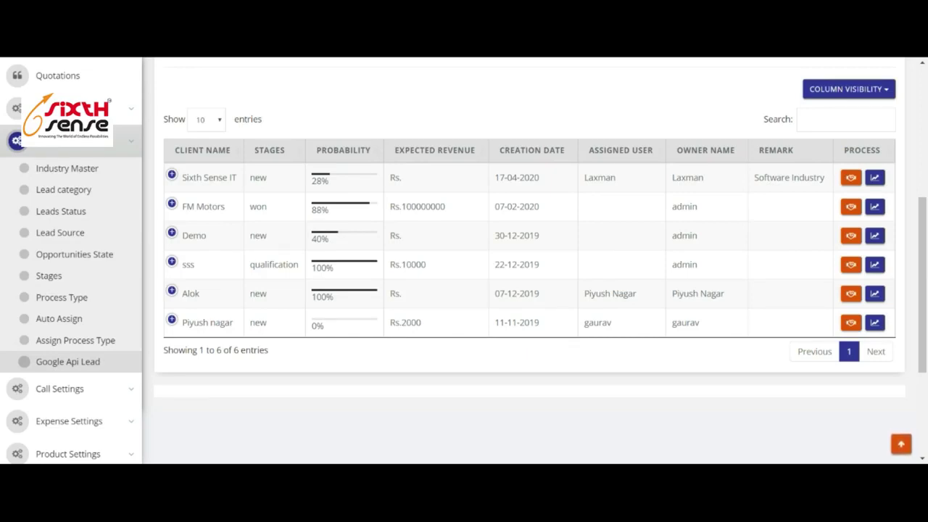
Open Process Type from the Lead Settings sidebar.
{"action": "left_click", "coordinate": [81, 305]}
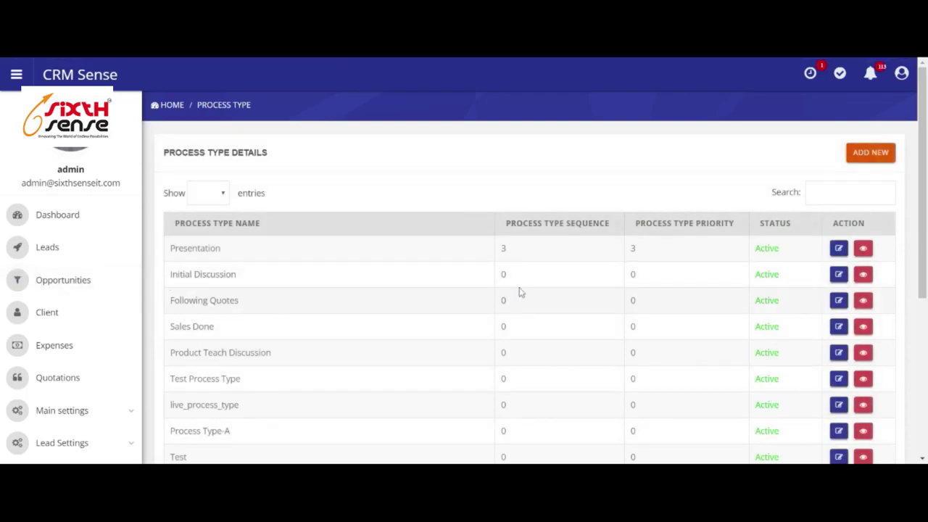
Scroll the Process Type list down to its pagination and back up.
{"action": "scroll", "coordinate": [499, 315], "scroll_direction": "down", "scroll_amount": 5}
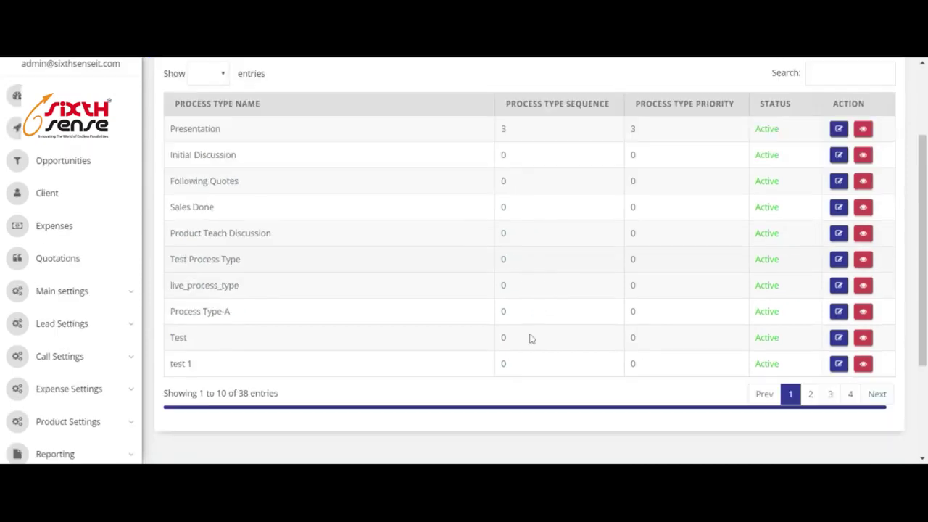
{"action": "scroll", "coordinate": [532, 336], "scroll_direction": "up", "scroll_amount": 5}
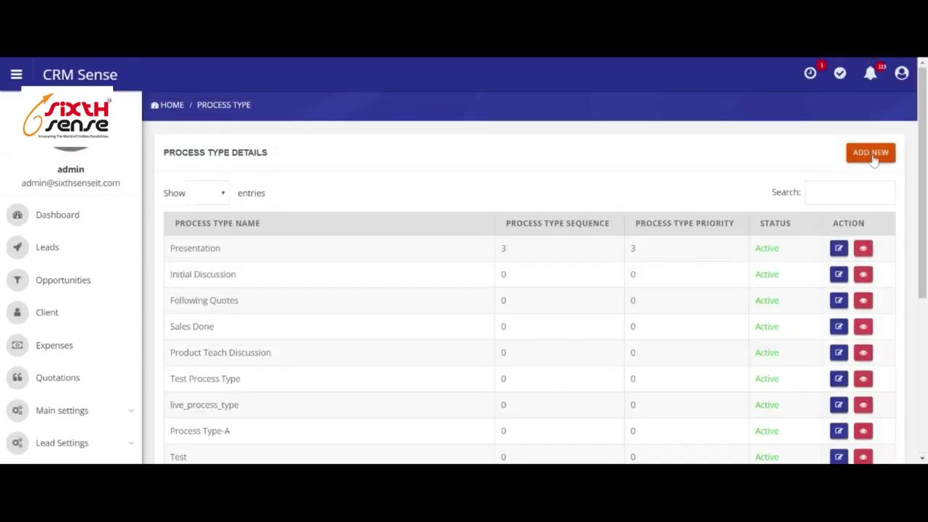
Start a new process type named 'test process' with sequence 1 and priority 1.
{"action": "left_click", "coordinate": [872, 153]}
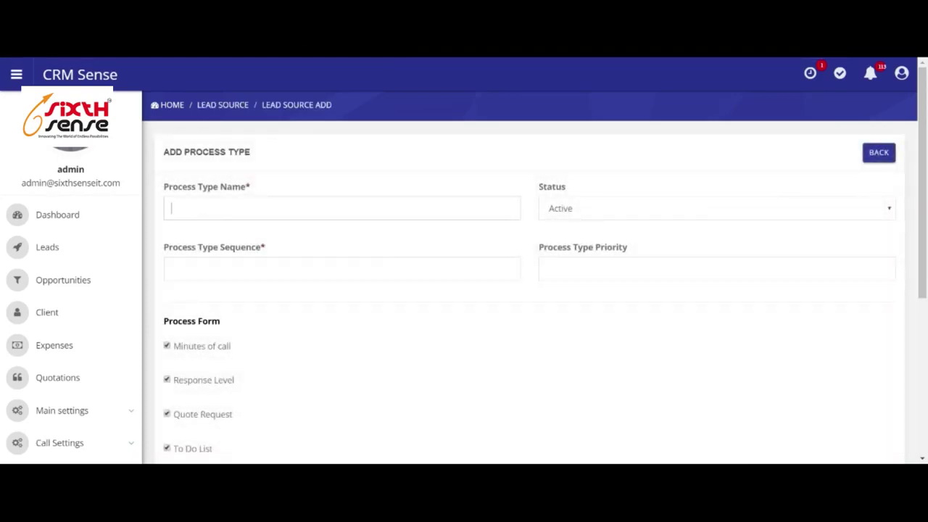
{"action": "type", "text": "S"}
{"action": "key", "text": "BackSpace"}
{"action": "type", "text": "tesr"}
{"action": "key", "text": "BackSpace"}
{"action": "type", "text": "t process"}
{"action": "key", "text": "ctrl+a"}
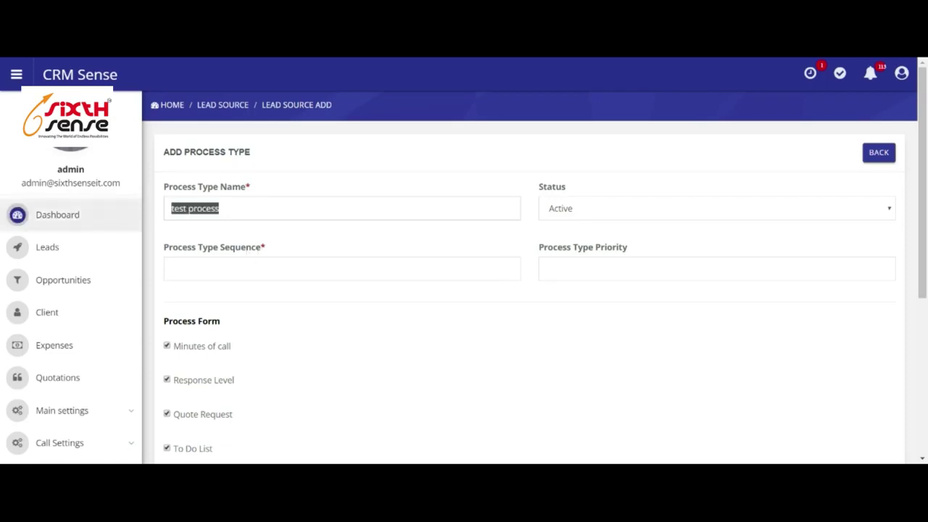
{"action": "left_click", "coordinate": [217, 269]}
{"action": "type", "text": "1"}
{"action": "left_click", "coordinate": [581, 268]}
{"action": "type", "text": "1"}
Set the number of expense fields to 5 so their rows appear.
{"action": "scroll", "coordinate": [420, 330], "scroll_direction": "down", "scroll_amount": 2}
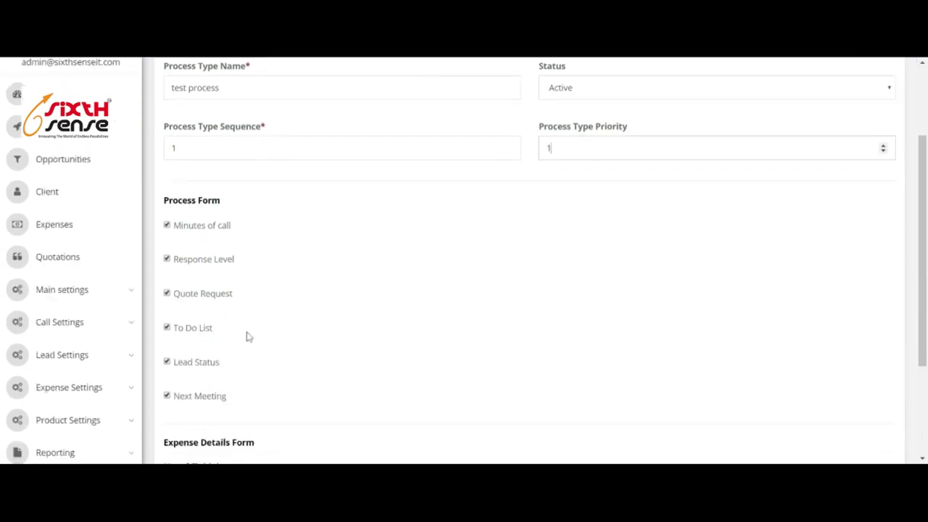
{"action": "scroll", "coordinate": [294, 327], "scroll_direction": "down", "scroll_amount": 3}
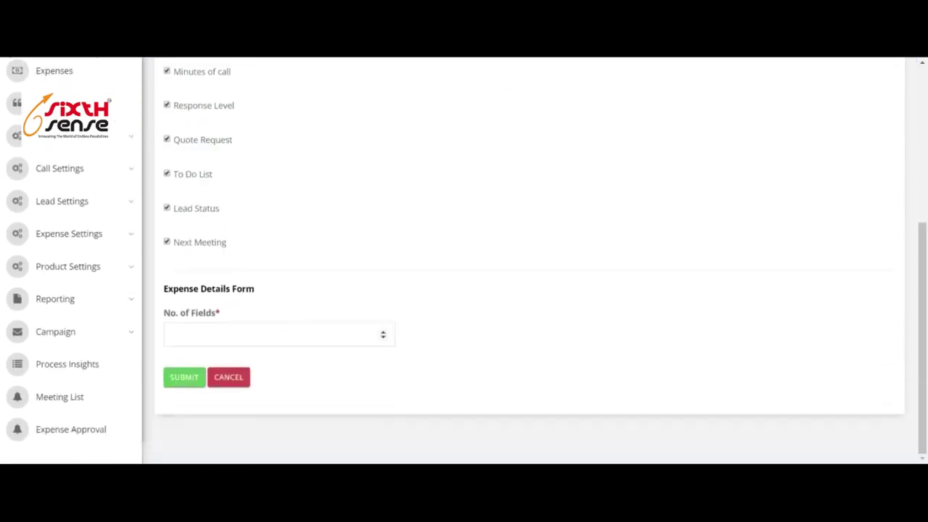
{"action": "scroll", "coordinate": [241, 198], "scroll_direction": "up", "scroll_amount": 2}
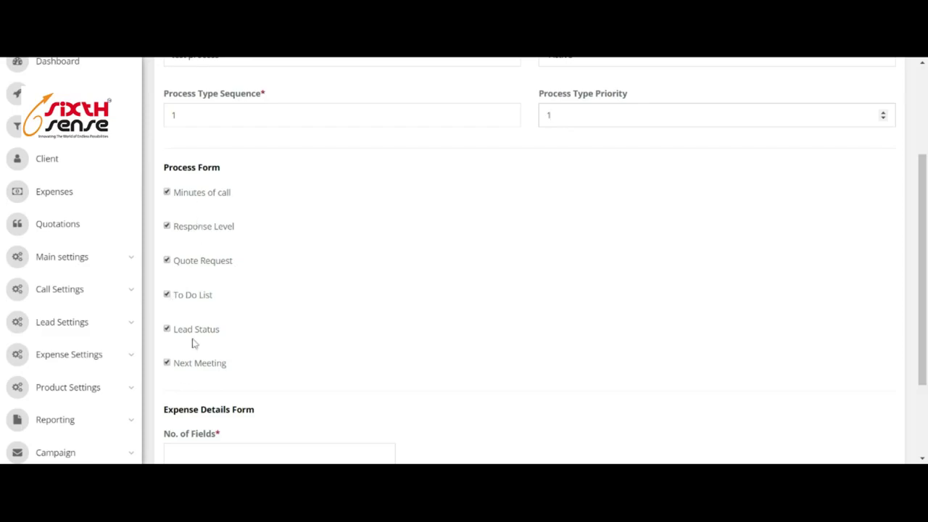
{"action": "scroll", "coordinate": [251, 338], "scroll_direction": "down", "scroll_amount": 3}
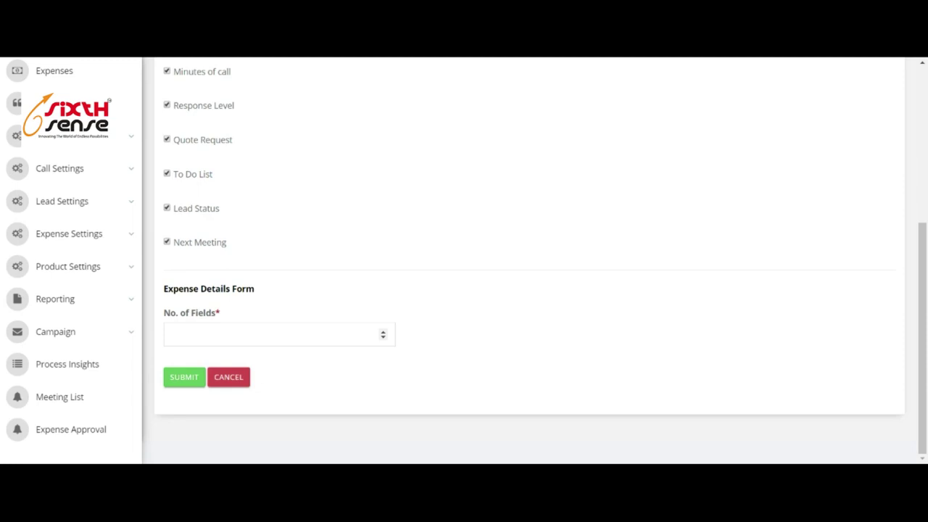
{"action": "scroll", "coordinate": [529, 261], "scroll_direction": "up", "scroll_amount": 1}
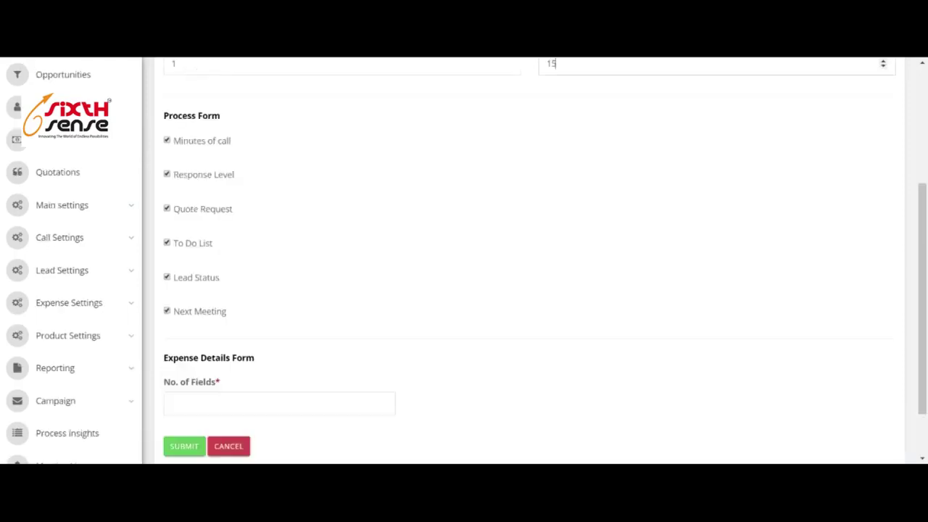
{"action": "left_click", "coordinate": [171, 404]}
{"action": "type", "text": "5"}
{"action": "scroll", "coordinate": [488, 314], "scroll_direction": "down", "scroll_amount": 1}
{"action": "left_click", "coordinate": [484, 319]}
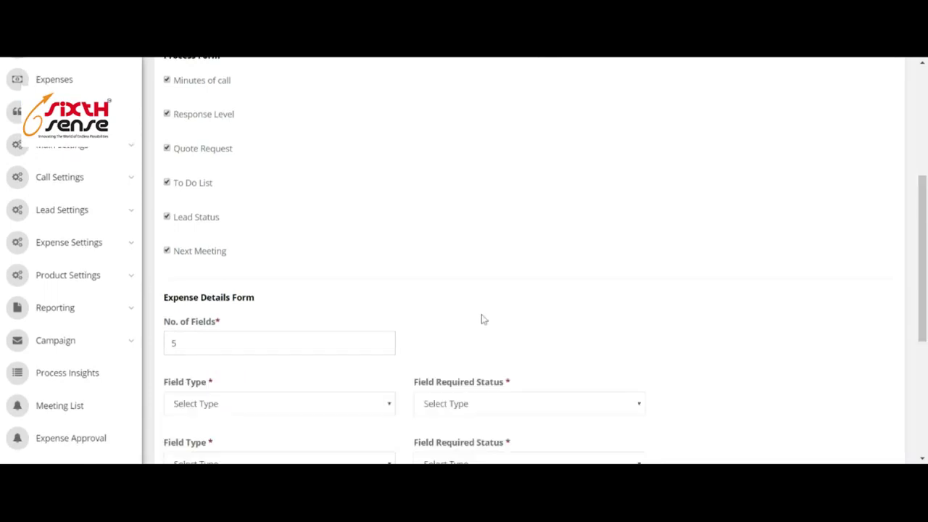
Make the first field a required Input Box titled 'Why you need CRM'.
{"action": "scroll", "coordinate": [508, 318], "scroll_direction": "down", "scroll_amount": 4}
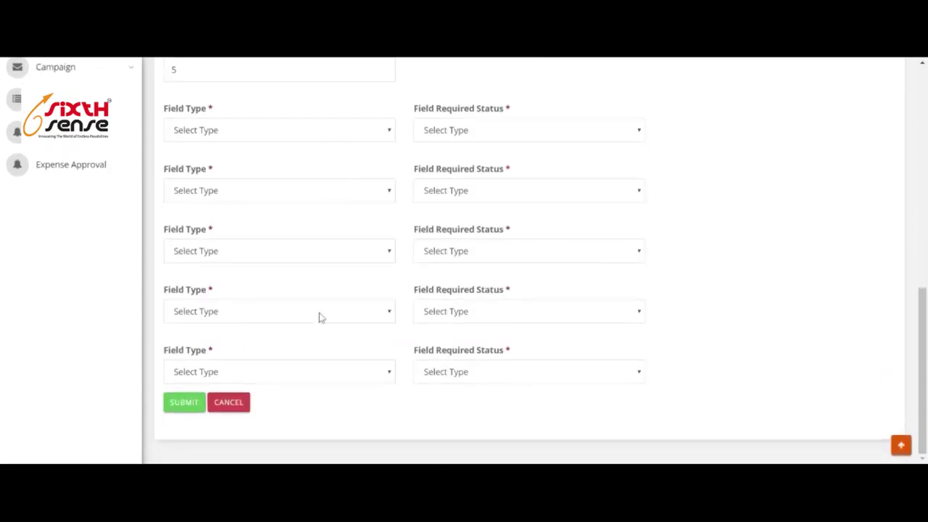
{"action": "left_click", "coordinate": [293, 144]}
{"action": "left_click", "coordinate": [293, 162]}
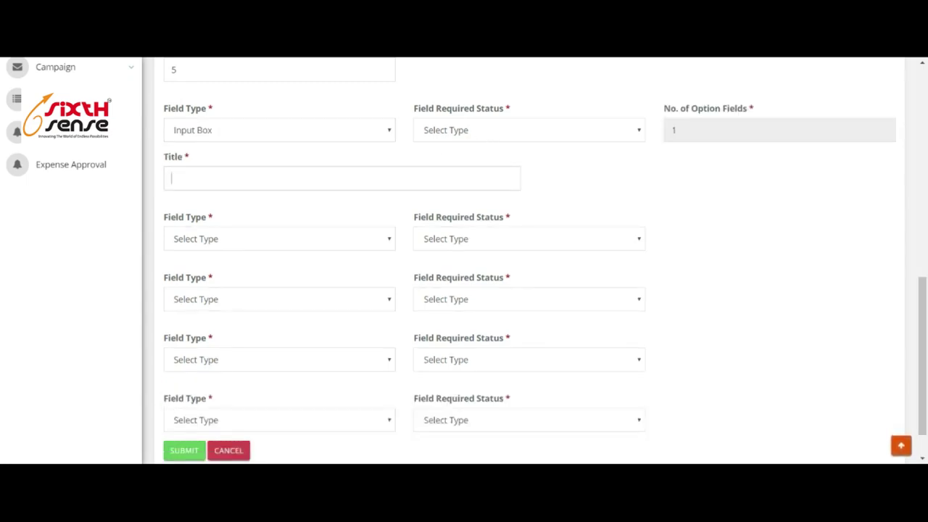
{"action": "type", "text": "Why you "}
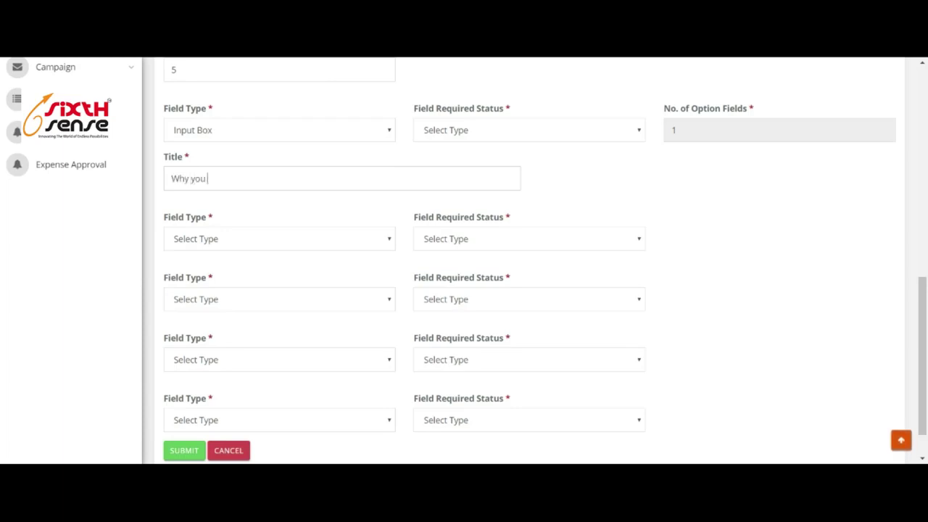
{"action": "type", "text": "need CRM"}
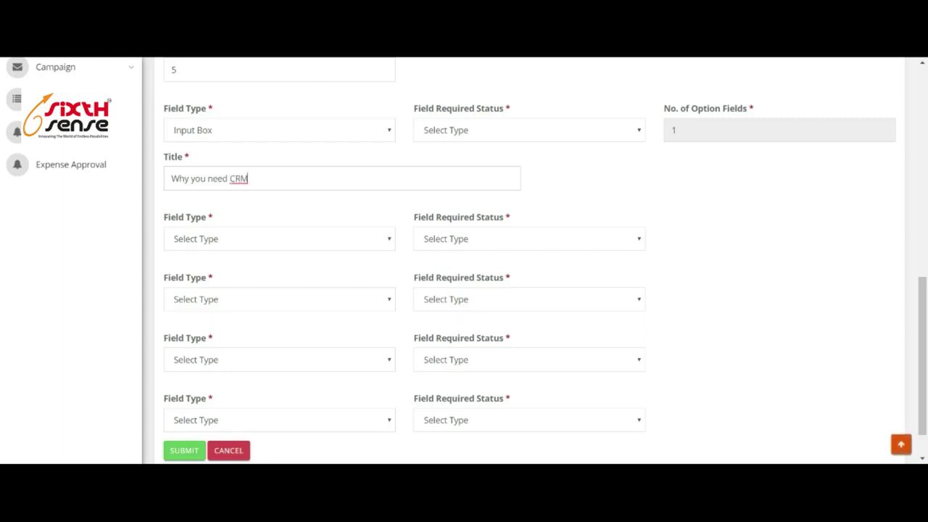
{"action": "left_click", "coordinate": [473, 139]}
{"action": "left_click", "coordinate": [478, 156]}
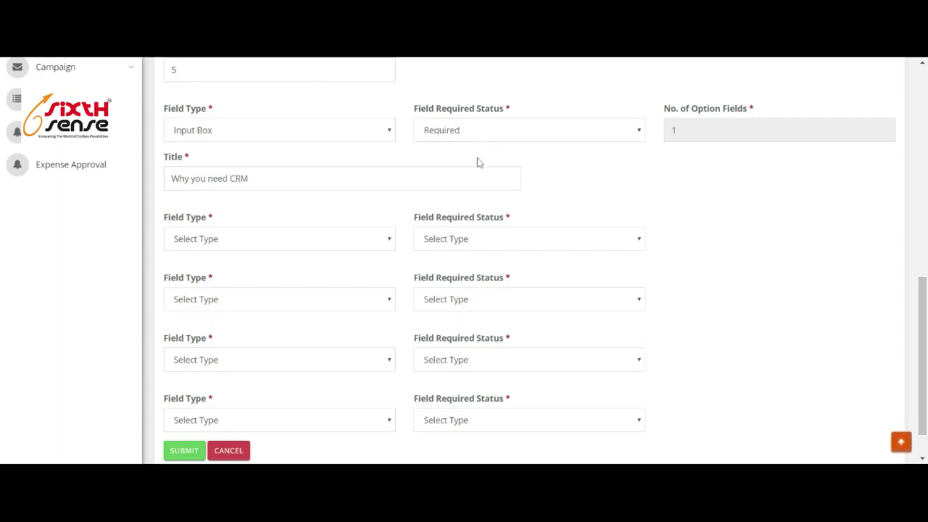
Make the second field a Radio Button titled 'Language Preference'.
{"action": "left_click", "coordinate": [254, 256]}
{"action": "left_click", "coordinate": [279, 287]}
{"action": "type", "text": "Lenguage Preferenace"}
{"action": "double_click", "coordinate": [192, 289]}
{"action": "type", "text": "Language"}
{"action": "double_click", "coordinate": [221, 289]}
{"action": "type", "text": "Preference"}
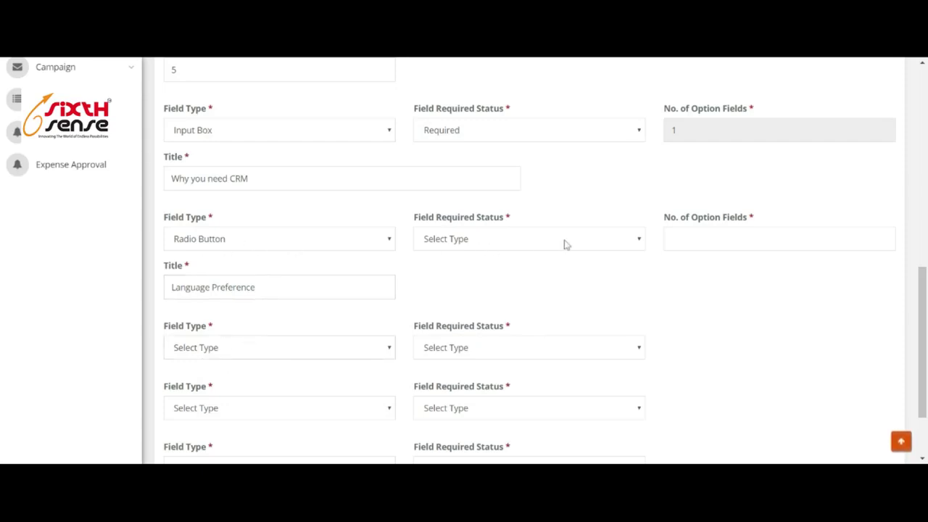
Give the Language Preference field 2 options, starting with Hindi and Eng.
{"action": "left_click", "coordinate": [697, 240]}
{"action": "type", "text": "2"}
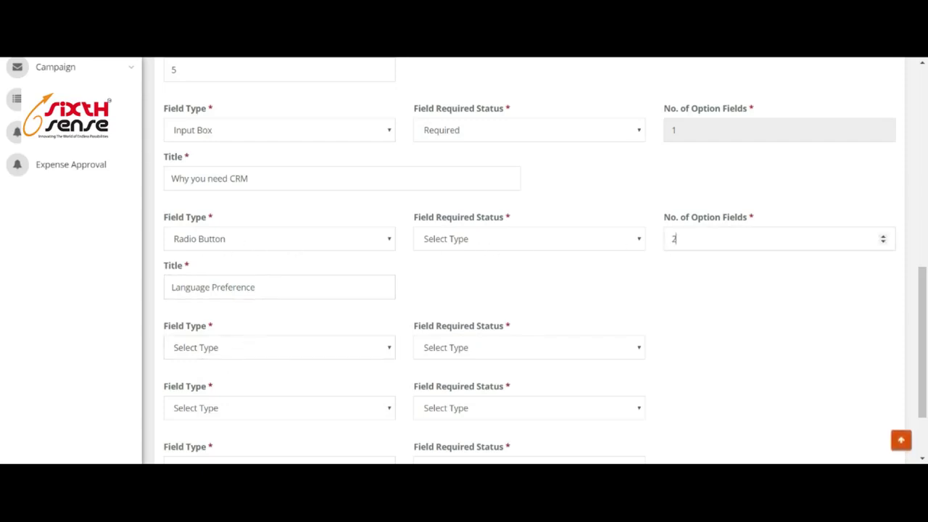
{"action": "left_click", "coordinate": [696, 290]}
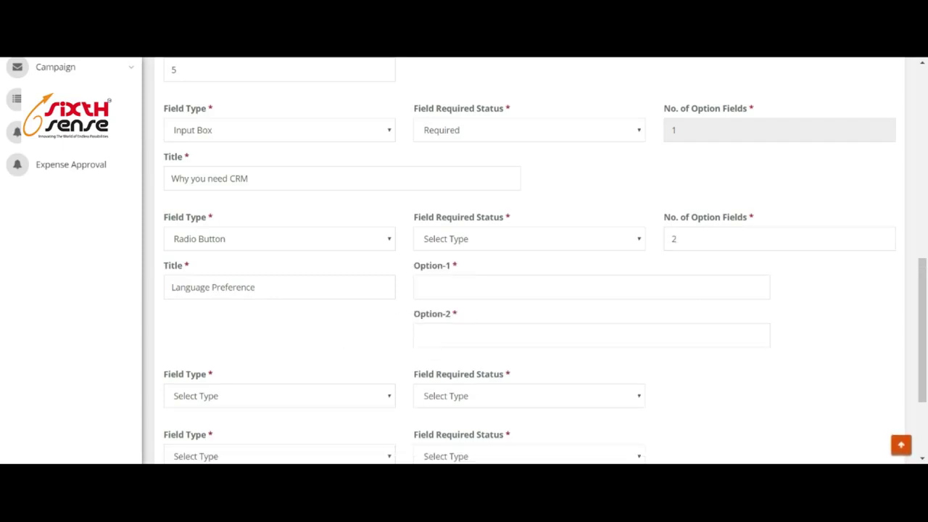
{"action": "type", "text": "Hindi"}
{"action": "left_click", "coordinate": [435, 335]}
{"action": "type", "text": "Eng"}
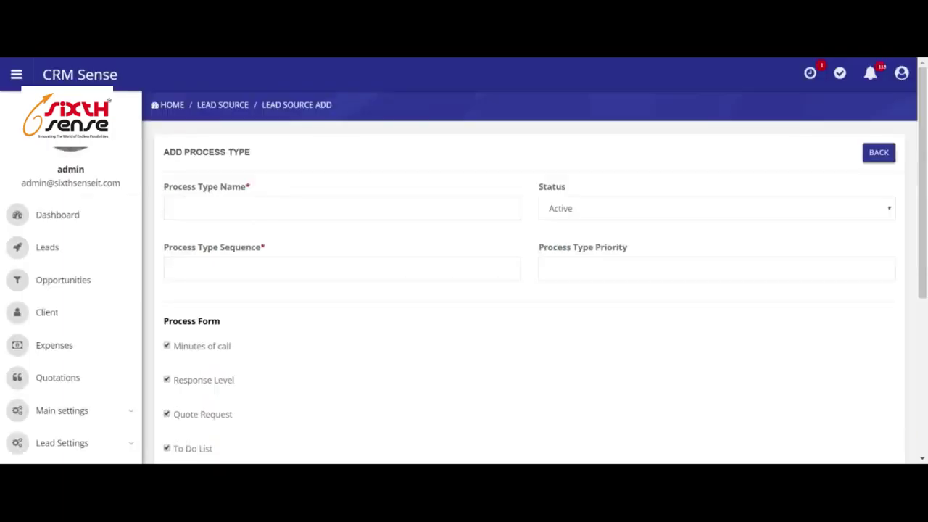
Enter process type name 'Test Process' with sequence 1 and priority 1.
{"action": "left_click", "coordinate": [341, 208]}
{"action": "type", "text": "Test Process"}
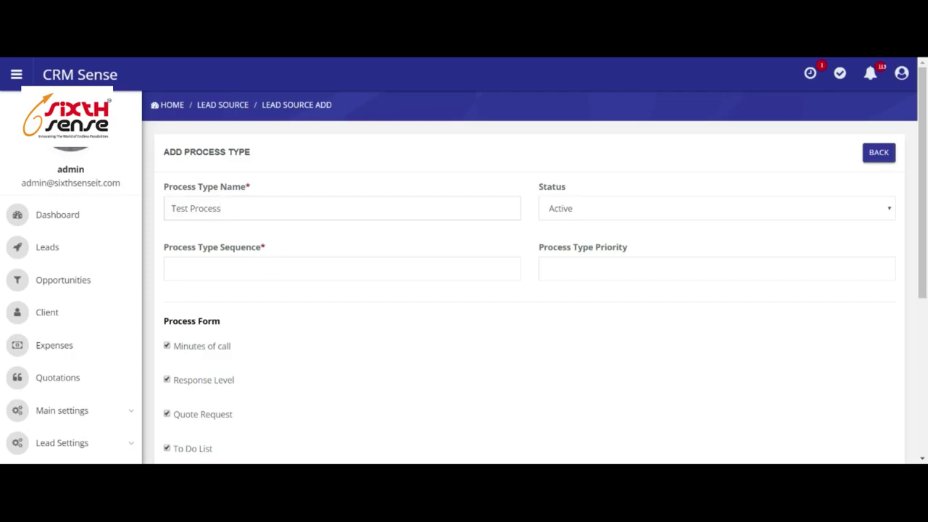
{"action": "type", "text": "1"}
{"action": "left_click", "coordinate": [551, 269]}
{"action": "type", "text": "1"}
Set No. of Fields to 5 to show five field rows.
{"action": "scroll", "coordinate": [348, 319], "scroll_direction": "down", "scroll_amount": 3}
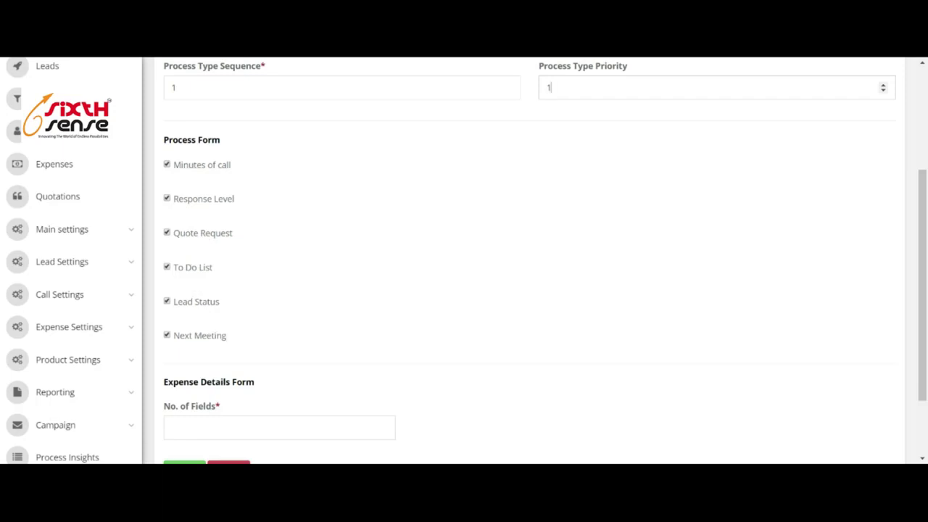
{"action": "left_click", "coordinate": [259, 425]}
{"action": "scroll", "coordinate": [259, 361], "scroll_direction": "down", "scroll_amount": 1}
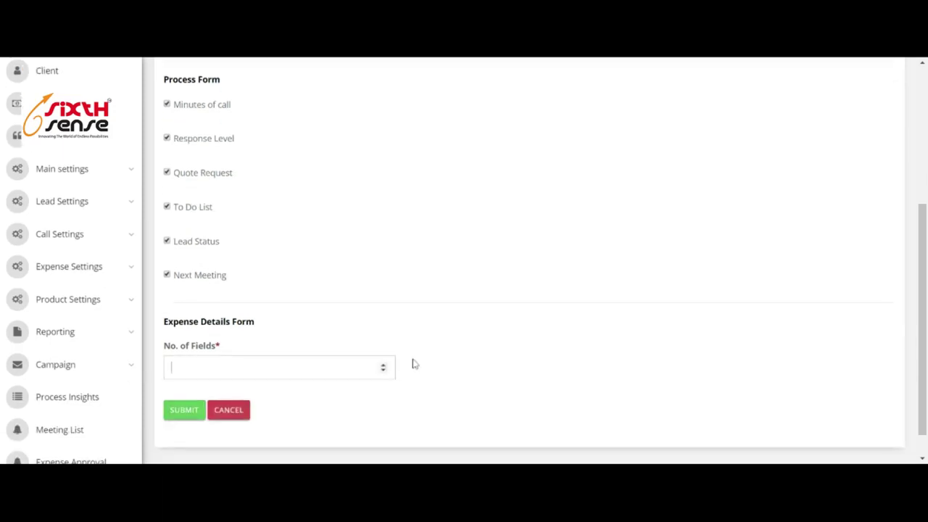
{"action": "type", "text": "5"}
{"action": "left_click", "coordinate": [557, 365]}
{"action": "scroll", "coordinate": [573, 301], "scroll_direction": "down", "scroll_amount": 3}
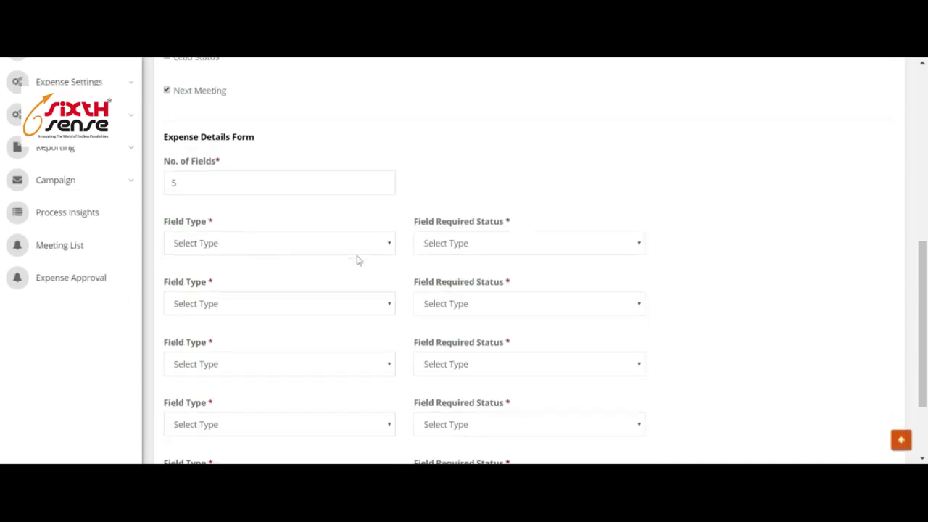
Make the first field a required Input Box titled 'Why you need CRM ?'.
{"action": "scroll", "coordinate": [257, 126], "scroll_direction": "down", "scroll_amount": 2}
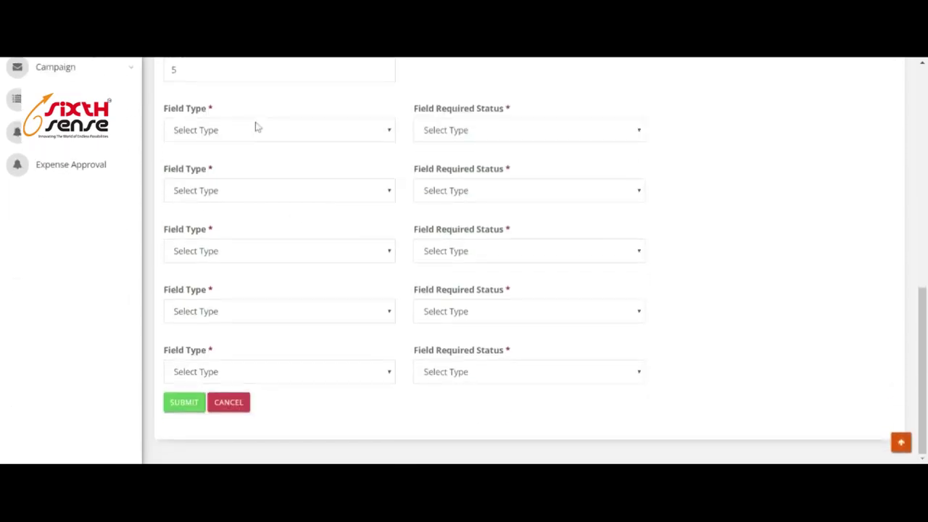
{"action": "left_click", "coordinate": [302, 138]}
{"action": "left_click", "coordinate": [290, 165]}
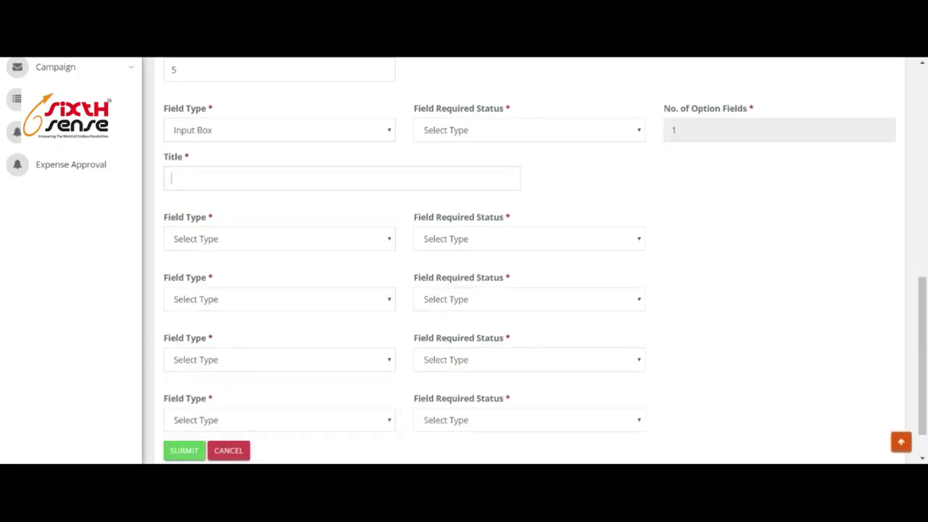
{"action": "type", "text": "Why you need C"}
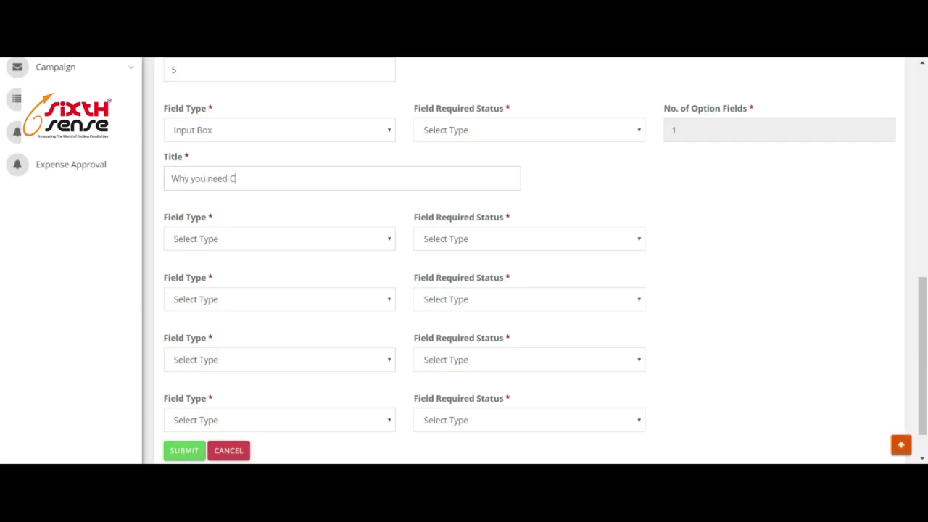
{"action": "type", "text": "RM ?"}
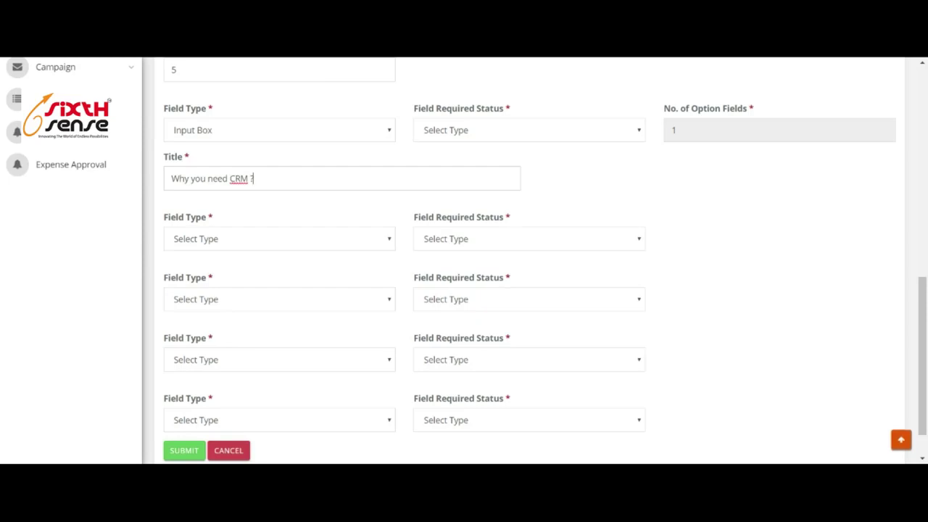
{"action": "left_click", "coordinate": [487, 132]}
{"action": "left_click", "coordinate": [490, 167]}
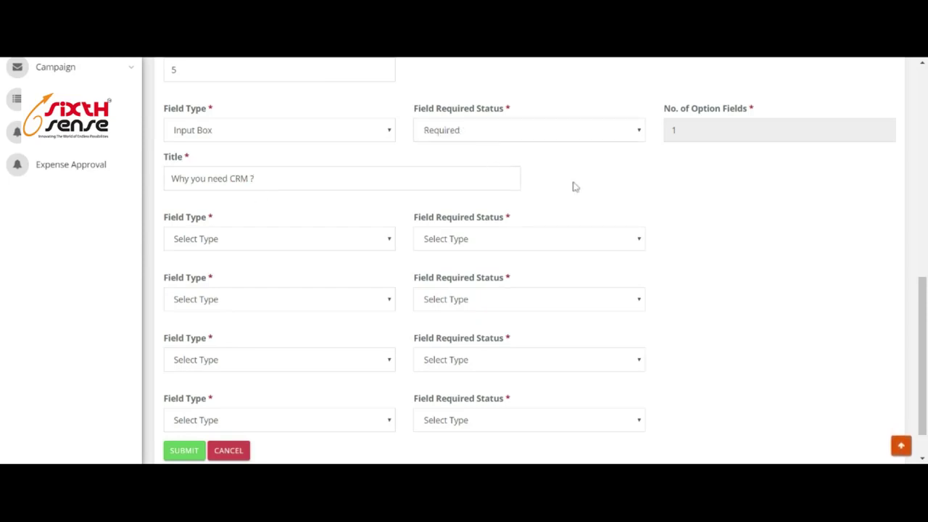
Try the second field as an Input Box with a Gender title, then undo the title.
{"action": "left_click", "coordinate": [284, 242]}
{"action": "left_click", "coordinate": [265, 275]}
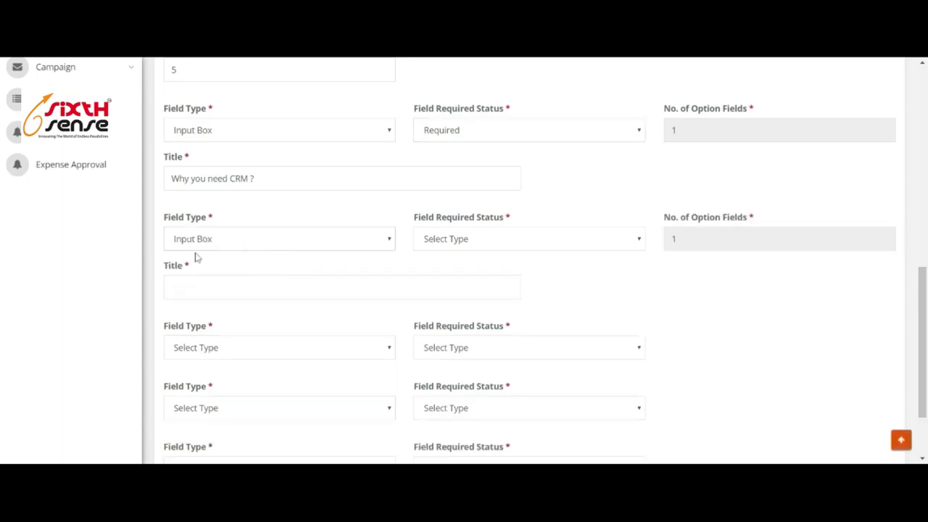
{"action": "left_click", "coordinate": [323, 287]}
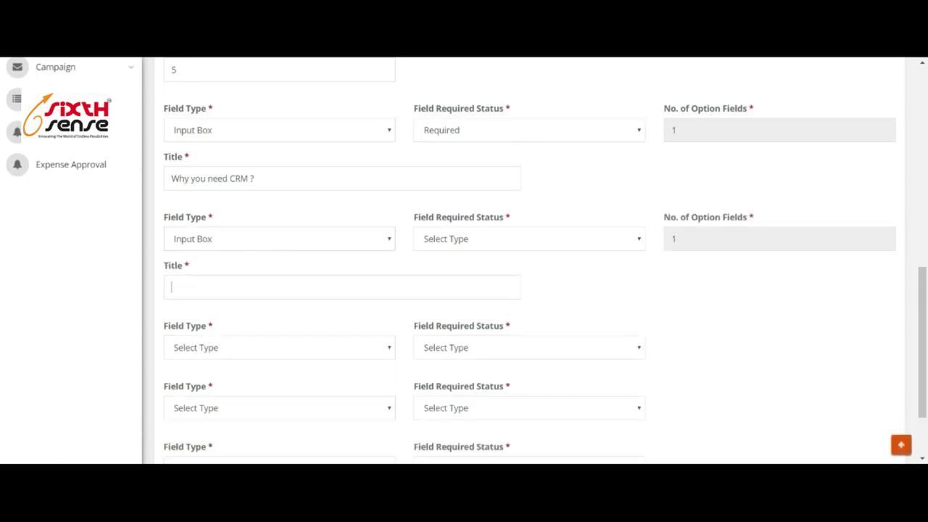
{"action": "type", "text": "Gen"}
{"action": "type", "text": "der"}
{"action": "scroll", "coordinate": [609, 283], "scroll_direction": "up", "scroll_amount": 2}
{"action": "scroll", "coordinate": [569, 263], "scroll_direction": "down", "scroll_amount": 2}
{"action": "scroll", "coordinate": [280, 272], "scroll_direction": "up", "scroll_amount": 2}
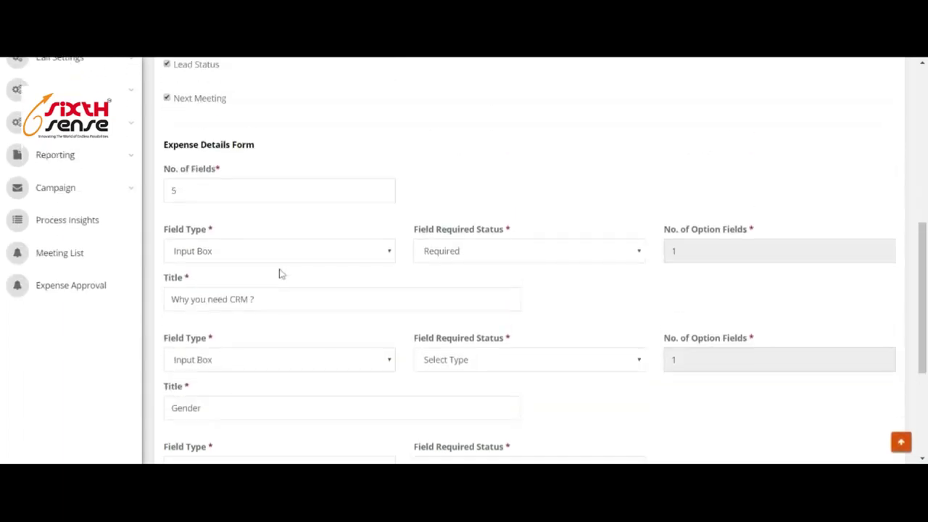
{"action": "scroll", "coordinate": [245, 213], "scroll_direction": "up", "scroll_amount": 1}
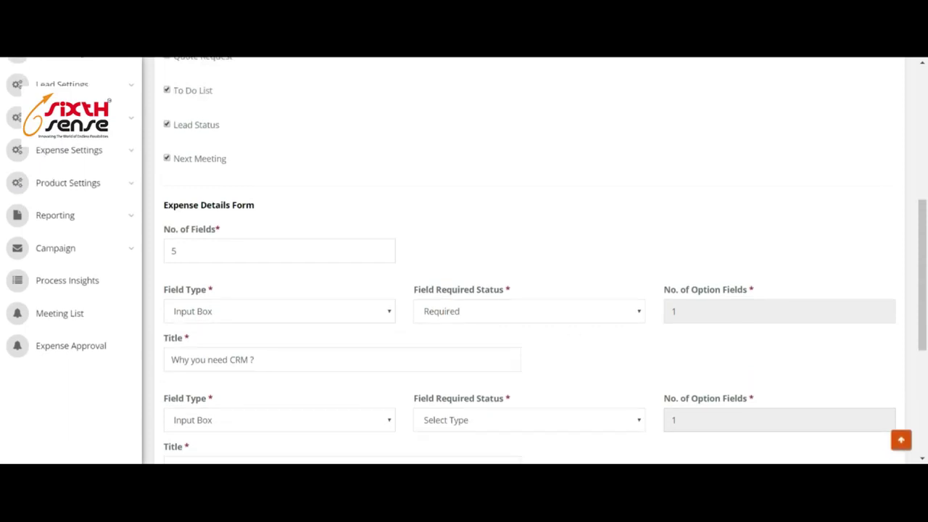
{"action": "scroll", "coordinate": [301, 321], "scroll_direction": "up", "scroll_amount": 1}
{"action": "scroll", "coordinate": [493, 309], "scroll_direction": "down", "scroll_amount": 3}
{"action": "key", "text": "ctrl+z"}
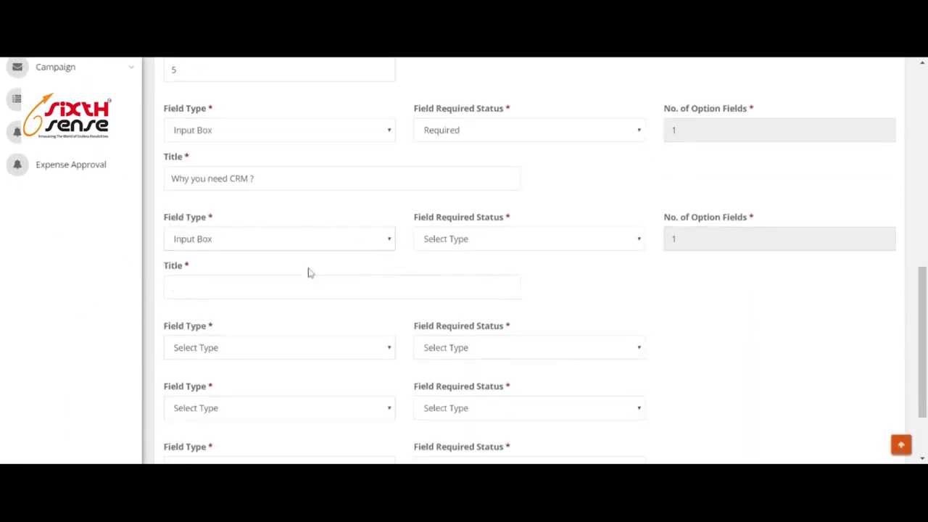
{"action": "scroll", "coordinate": [462, 307], "scroll_direction": "down", "scroll_amount": 1}
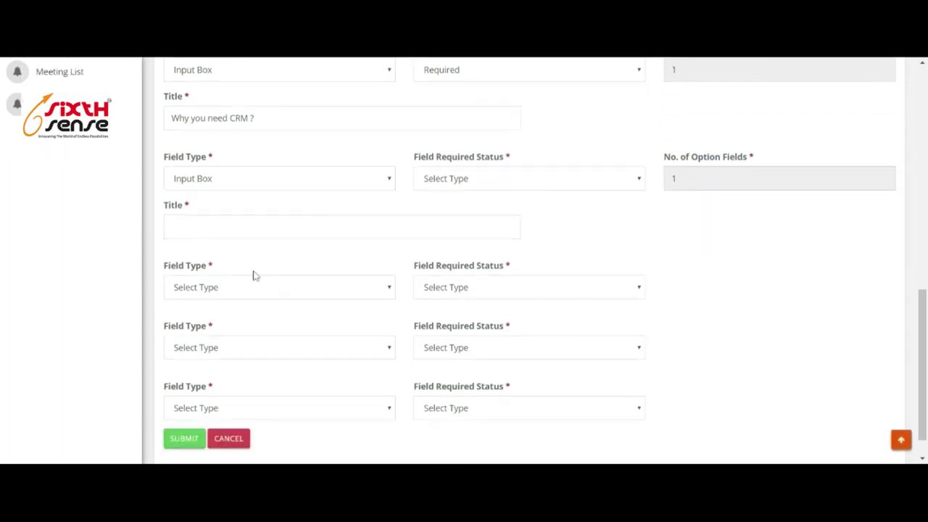
Make the second field a Gender Radio Button with 2 options, Male and Female.
{"action": "left_click", "coordinate": [243, 305]}
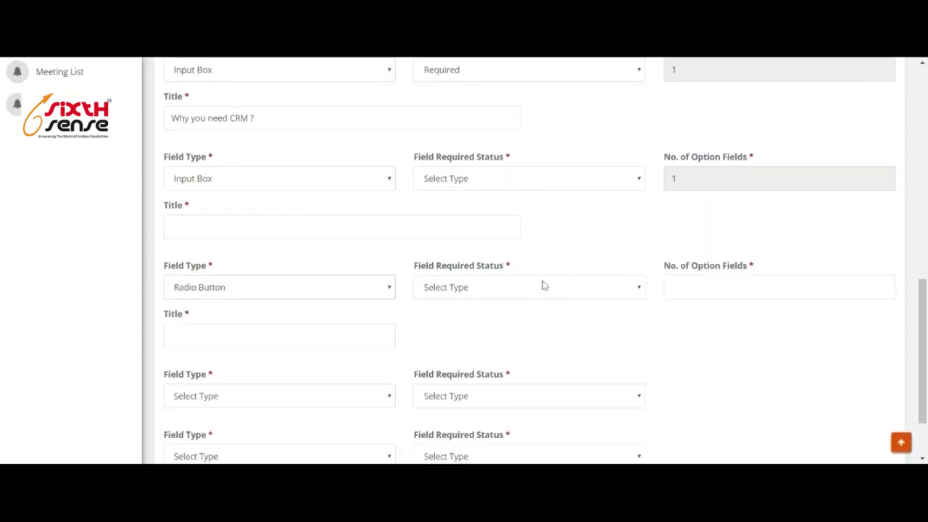
{"action": "scroll", "coordinate": [305, 187], "scroll_direction": "up", "scroll_amount": 1}
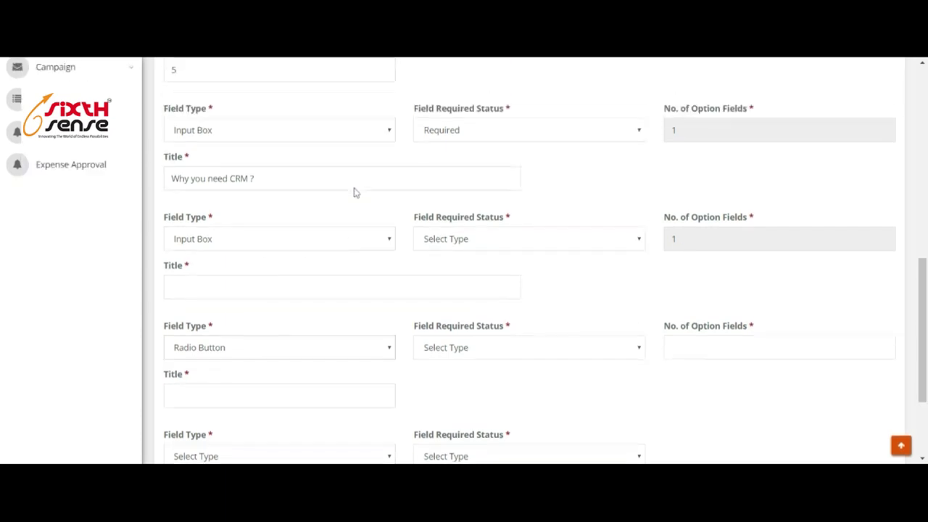
{"action": "scroll", "coordinate": [344, 235], "scroll_direction": "up", "scroll_amount": 2}
{"action": "scroll", "coordinate": [276, 251], "scroll_direction": "down", "scroll_amount": 2}
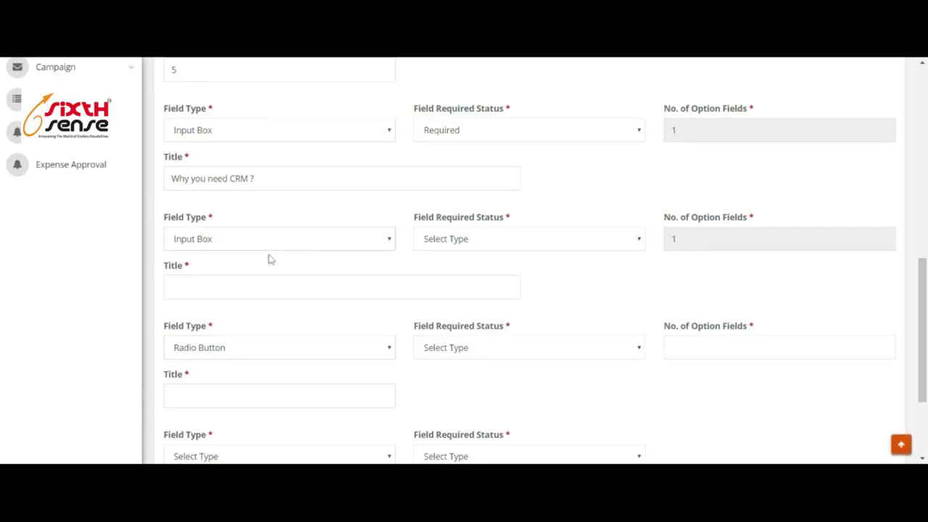
{"action": "left_click", "coordinate": [268, 259]}
{"action": "left_click", "coordinate": [879, 240]}
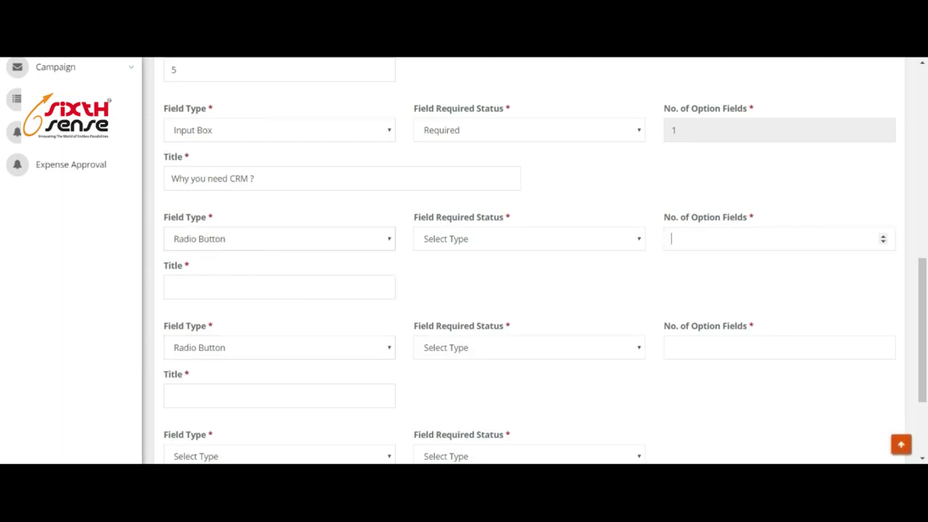
{"action": "type", "text": "2"}
{"action": "key", "text": "Tab"}
{"action": "type", "text": "Gende"}
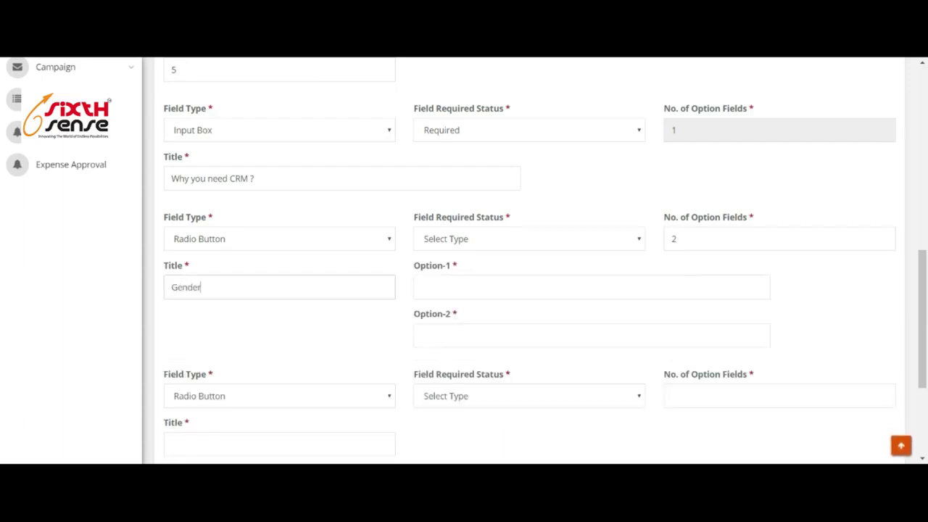
{"action": "key", "text": "Tab"}
{"action": "type", "text": "Male"}
{"action": "key", "text": "Tab"}
{"action": "type", "text": "Fe"}
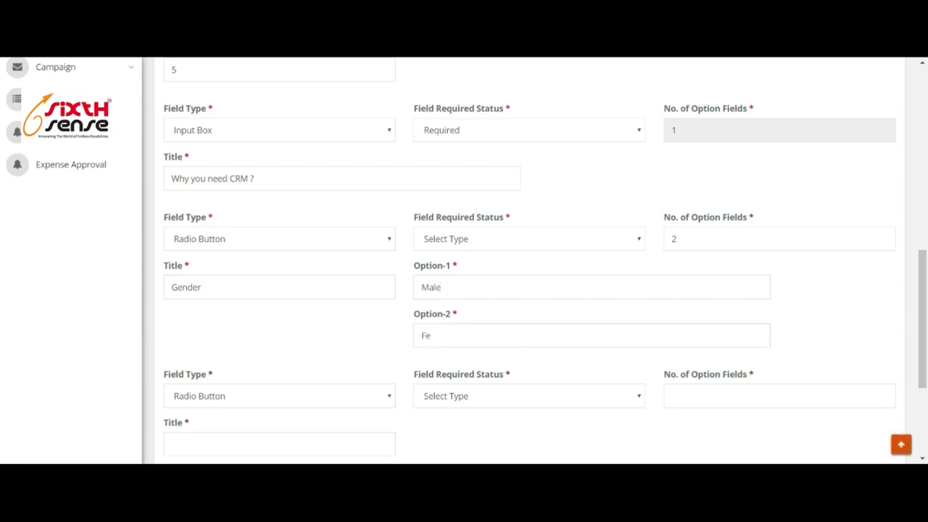
{"action": "type", "text": "male"}
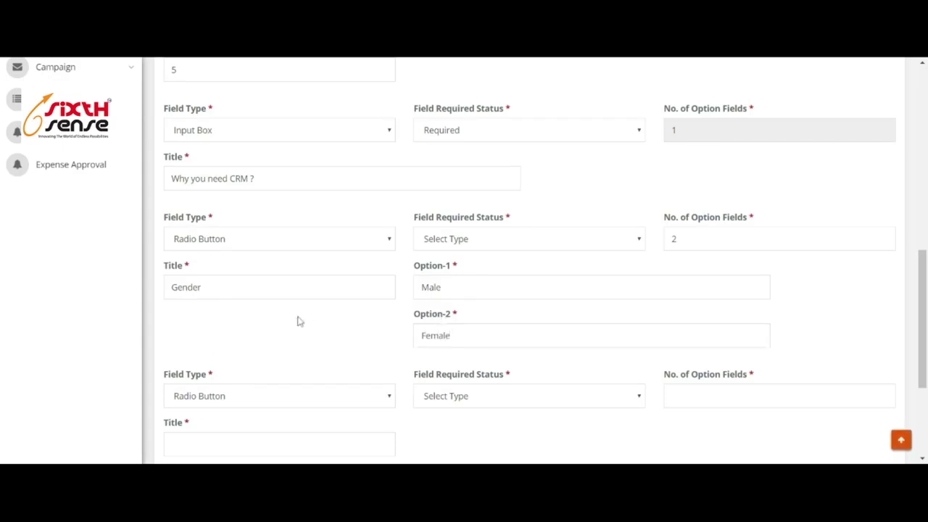
Change the third field's type to Check Box.
{"action": "scroll", "coordinate": [334, 282], "scroll_direction": "down", "scroll_amount": 2}
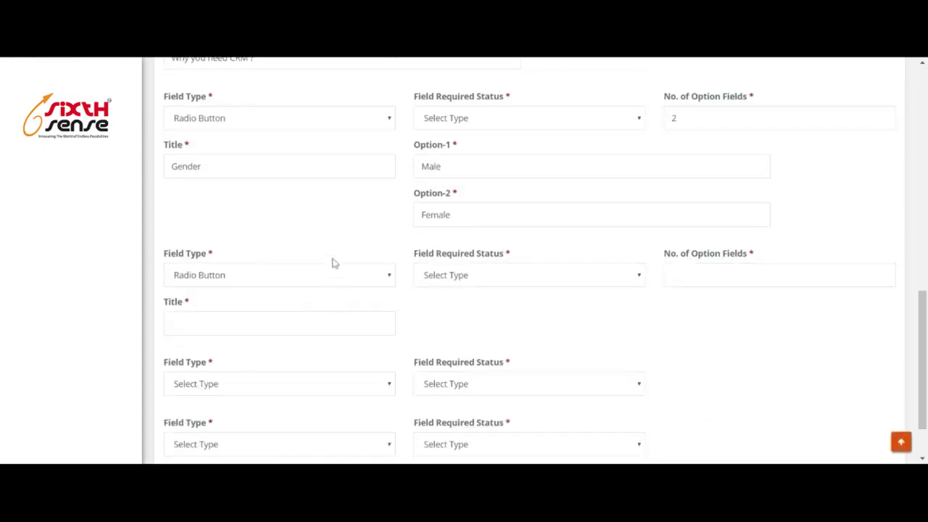
{"action": "scroll", "coordinate": [319, 204], "scroll_direction": "up", "scroll_amount": 2}
{"action": "scroll", "coordinate": [316, 210], "scroll_direction": "down", "scroll_amount": 2}
{"action": "scroll", "coordinate": [316, 216], "scroll_direction": "up", "scroll_amount": 2}
{"action": "scroll", "coordinate": [305, 248], "scroll_direction": "down", "scroll_amount": 3}
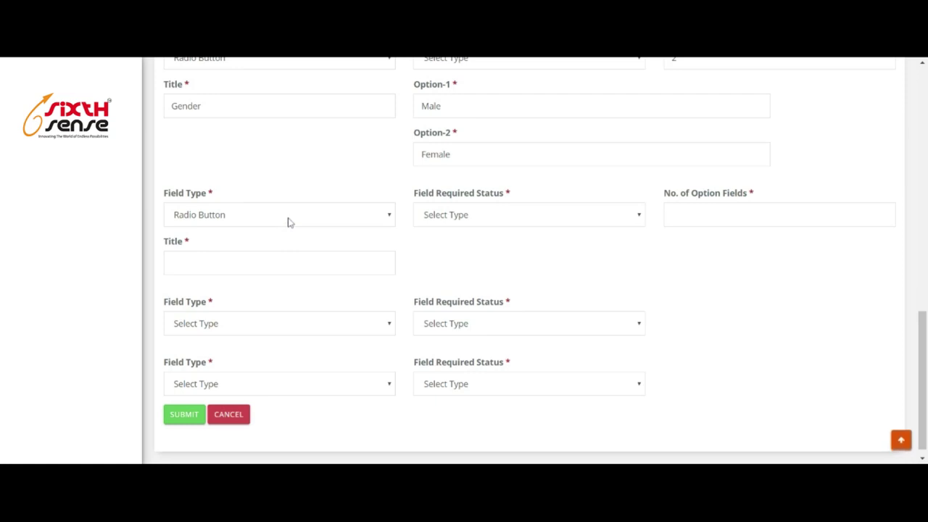
{"action": "key", "text": "Down"}
Title the check box 'How many team you have' with options 1-5, 5-10 and 10-50.
{"action": "left_click", "coordinate": [391, 265]}
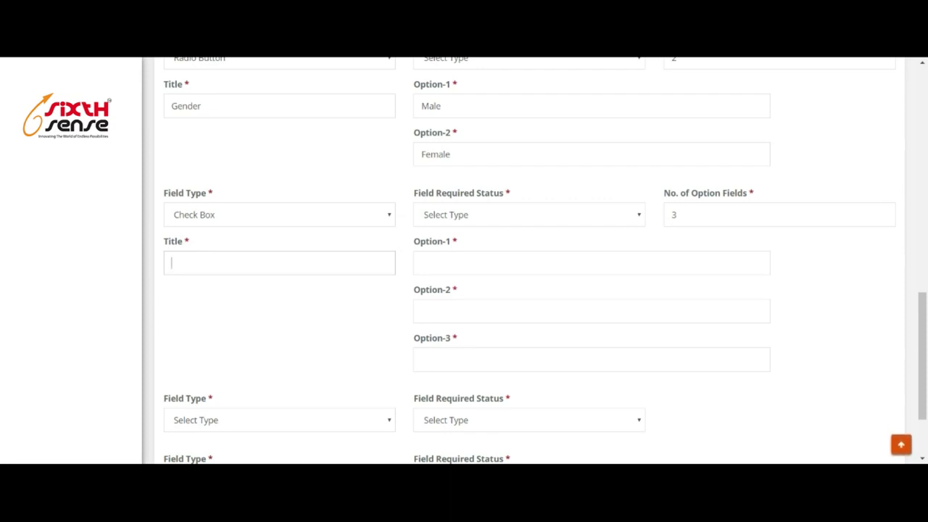
{"action": "type", "text": "ow"}
{"action": "key", "text": "BackSpace"}
{"action": "key", "text": "BackSpace"}
{"action": "type", "text": "How ma"}
{"action": "key", "text": "BackSpace"}
{"action": "key", "text": "BackSpace"}
{"action": "type", "text": "many"}
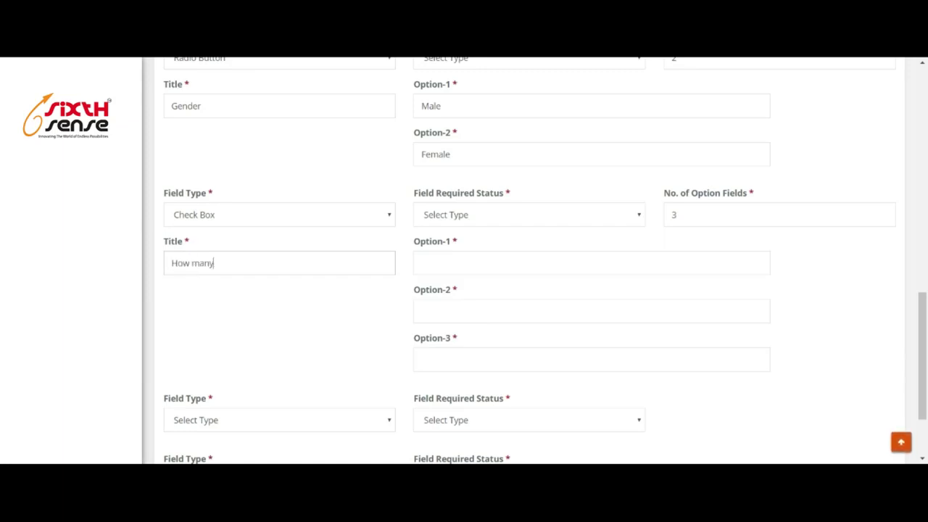
{"action": "type", "text": " team you"}
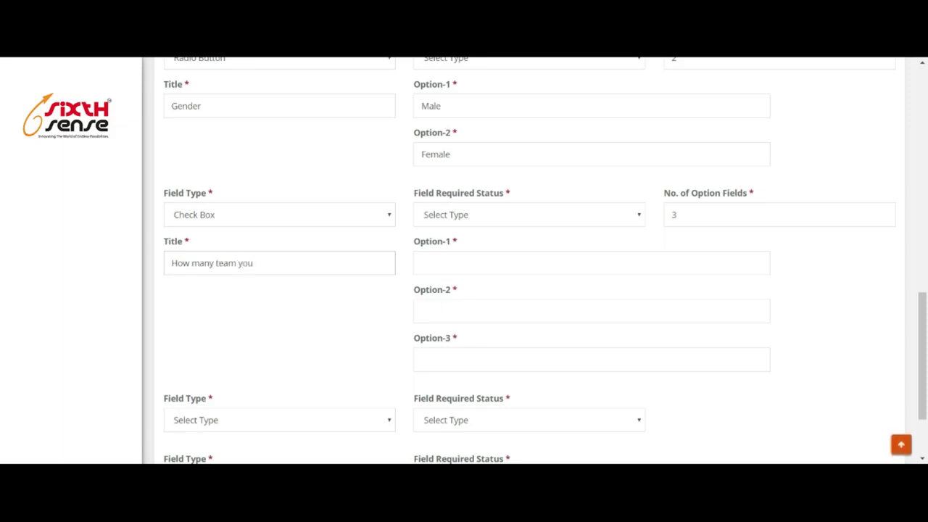
{"action": "type", "text": " have"}
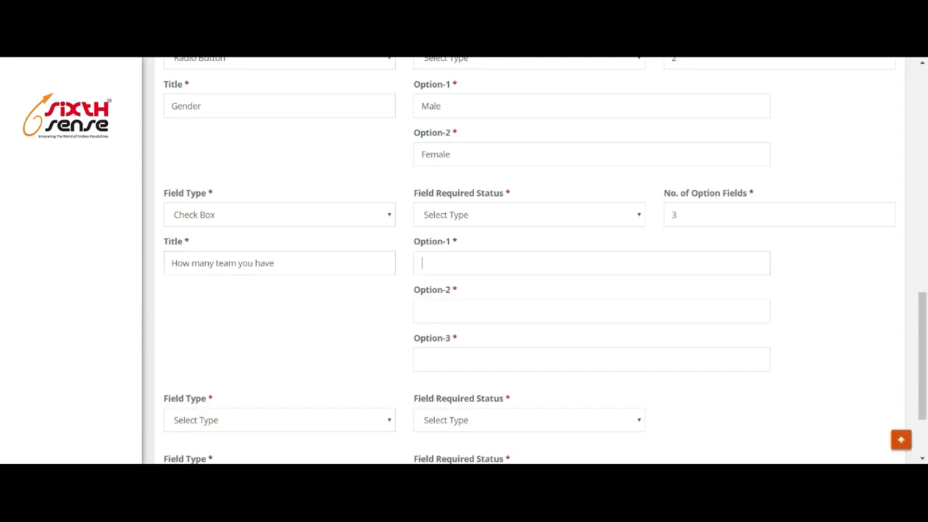
{"action": "type", "text": "1-5"}
{"action": "left_click", "coordinate": [467, 299]}
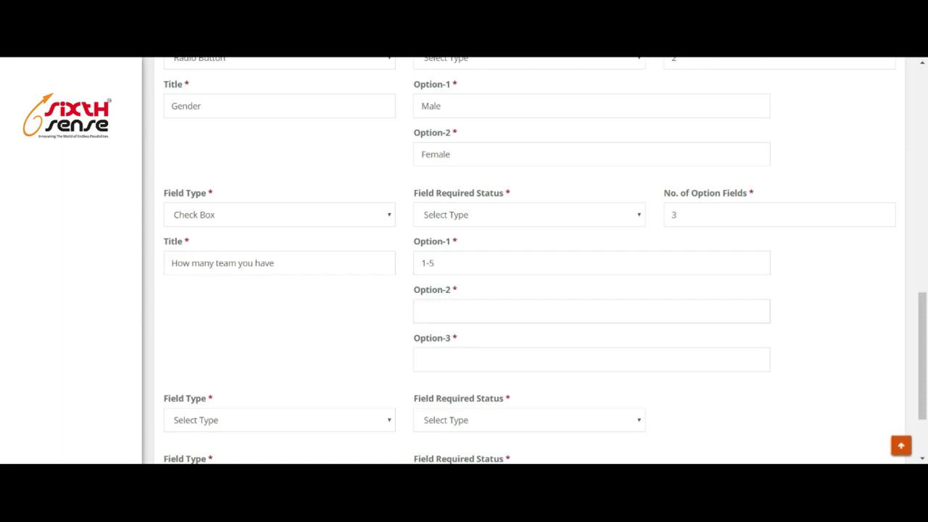
{"action": "type", "text": "5-10"}
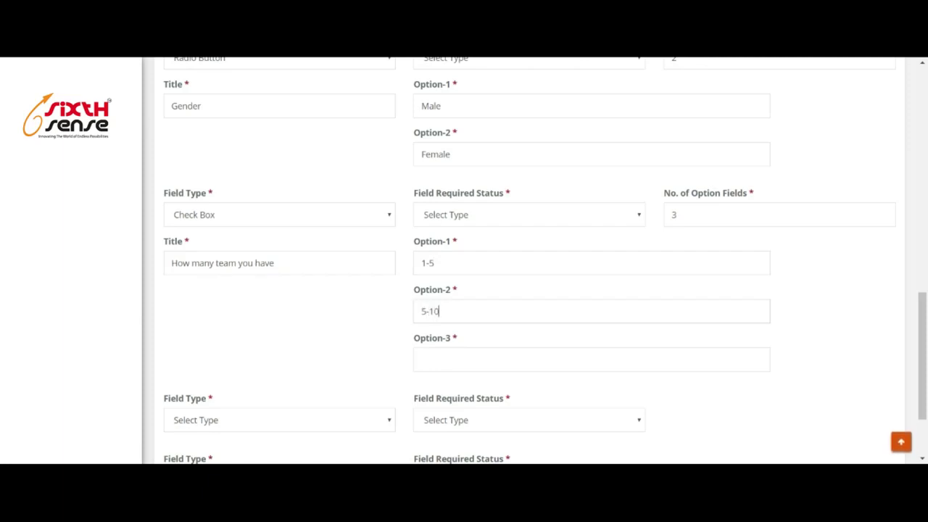
{"action": "type", "text": "10-50"}
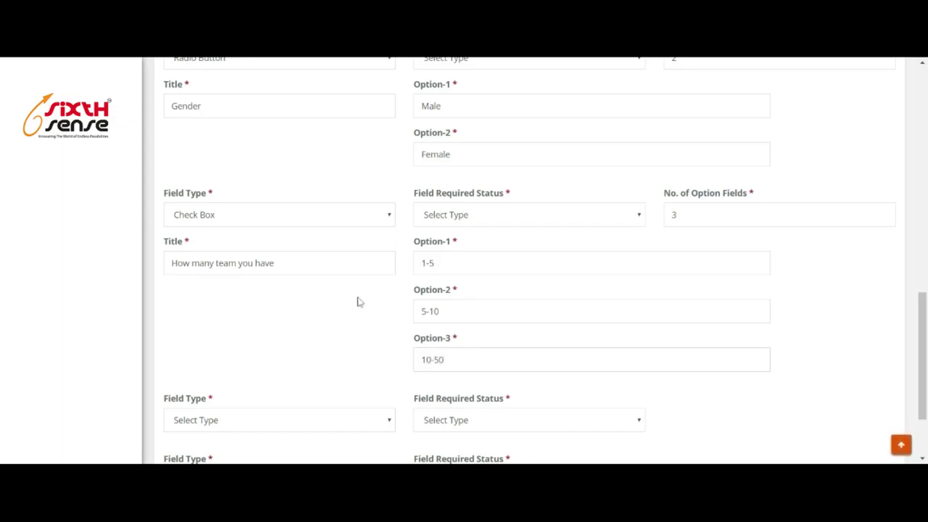
Make the fourth field a Select Box.
{"action": "scroll", "coordinate": [209, 287], "scroll_direction": "down", "scroll_amount": 1}
{"action": "scroll", "coordinate": [283, 310], "scroll_direction": "down", "scroll_amount": 2}
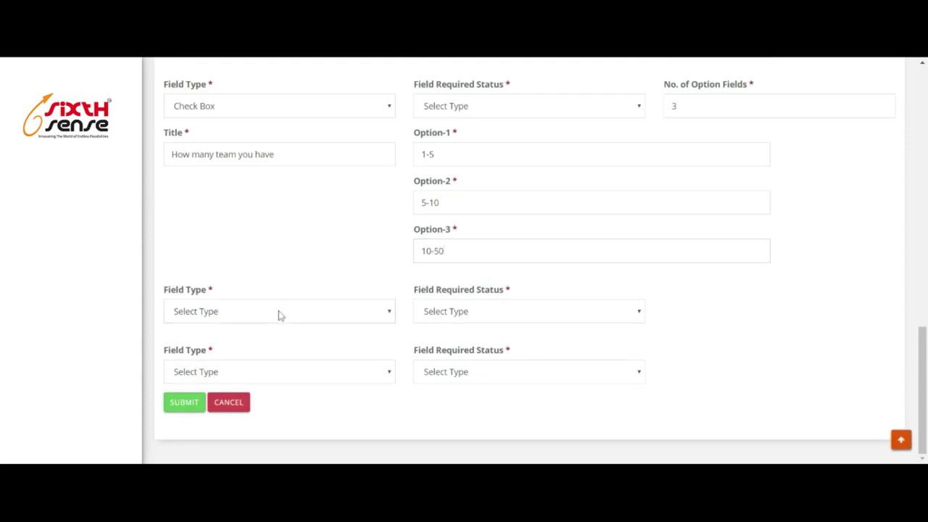
{"action": "left_click", "coordinate": [265, 388]}
Make the fourth field a required State select box with options MP and UP; fifth a Textarea.
{"action": "scroll", "coordinate": [507, 334], "scroll_direction": "down", "scroll_amount": 1}
{"action": "left_click", "coordinate": [675, 265]}
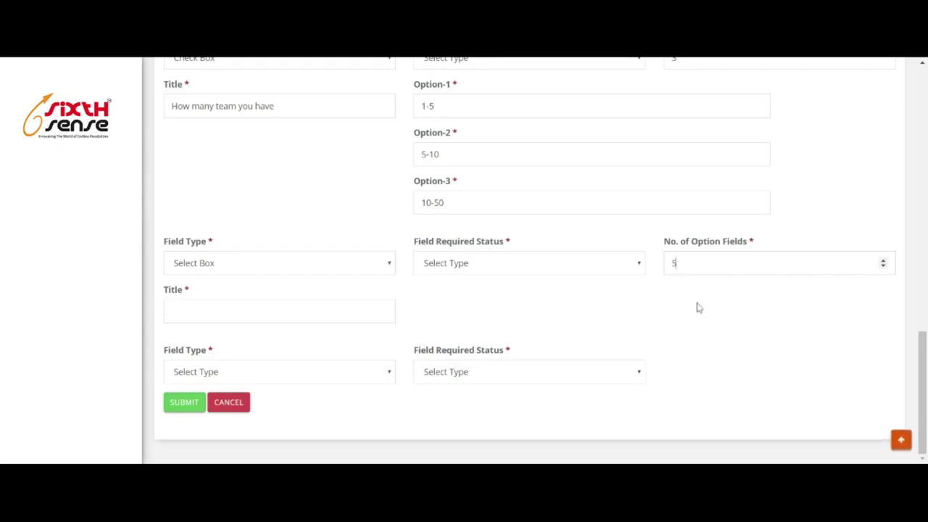
{"action": "left_click_drag", "start_coordinate": [679, 264], "coordinate": [660, 267]}
{"action": "type", "text": "2"}
{"action": "scroll", "coordinate": [616, 290], "scroll_direction": "up", "scroll_amount": 1}
{"action": "left_click", "coordinate": [515, 319]}
{"action": "left_click", "coordinate": [476, 356]}
{"action": "key", "text": "shift+Tab"}
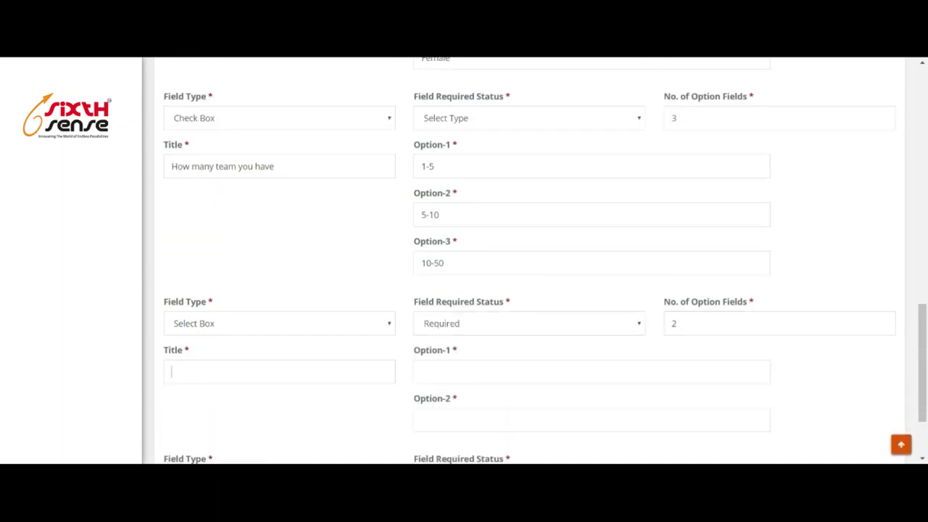
{"action": "type", "text": "Sto"}
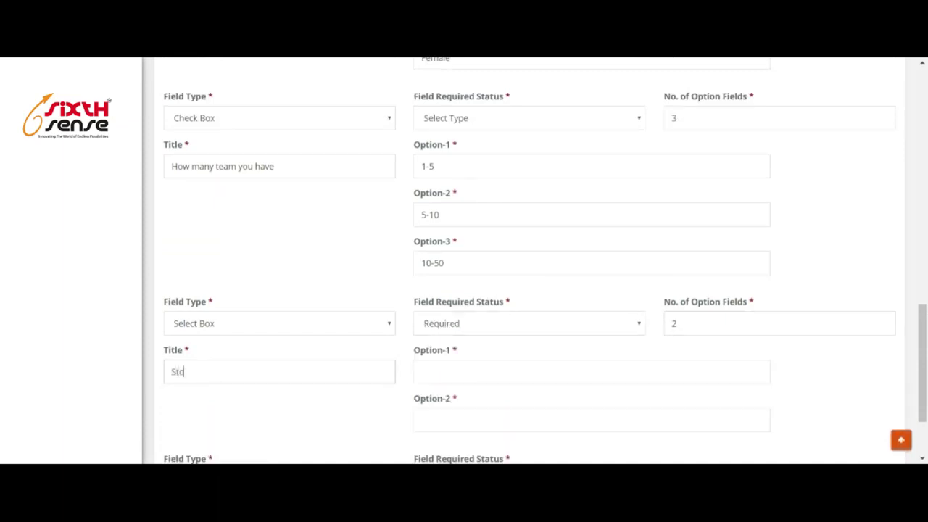
{"action": "type", "text": "ate"}
{"action": "scroll", "coordinate": [464, 261], "scroll_direction": "down", "scroll_amount": 2}
{"action": "type", "text": "MP"}
{"action": "type", "text": "UP"}
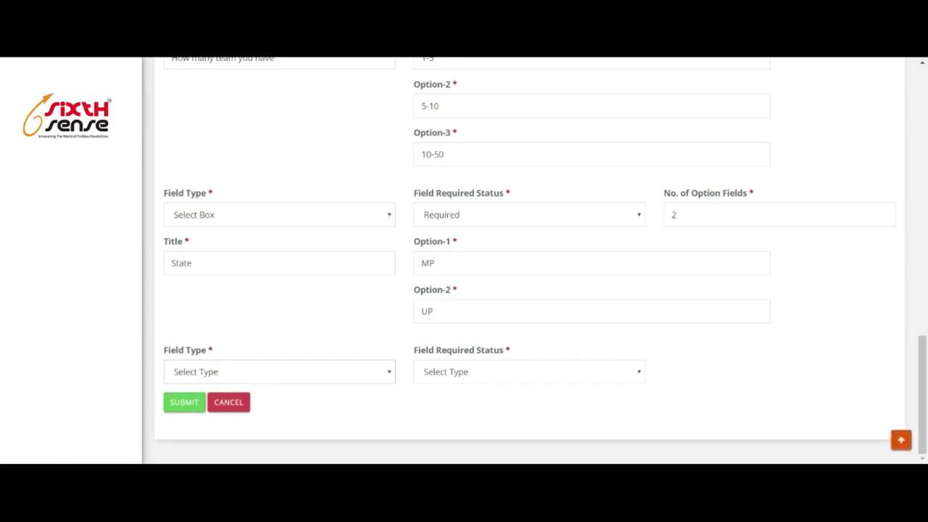
{"action": "left_click", "coordinate": [396, 338]}
Title the text area 'About Yourself' and attempt to submit the process type.
{"action": "scroll", "coordinate": [435, 339], "scroll_direction": "down", "scroll_amount": 1}
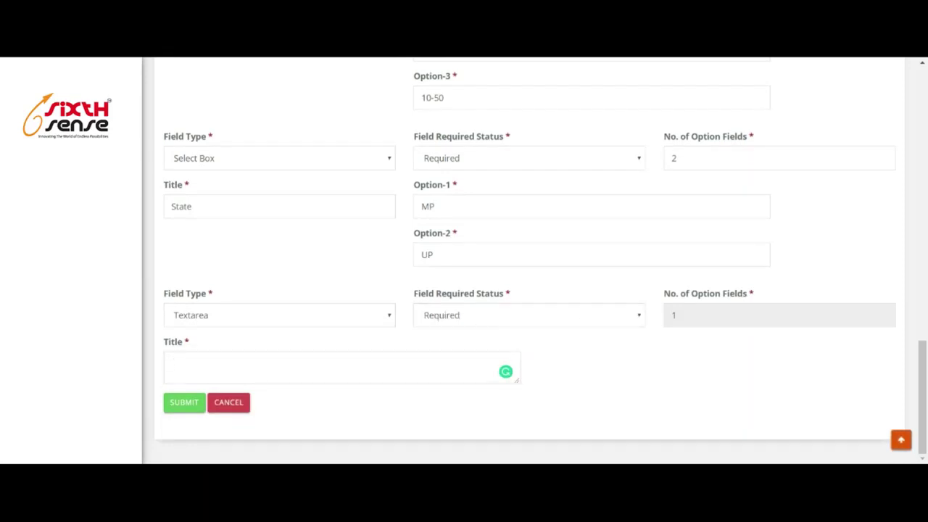
{"action": "type", "text": "bout"}
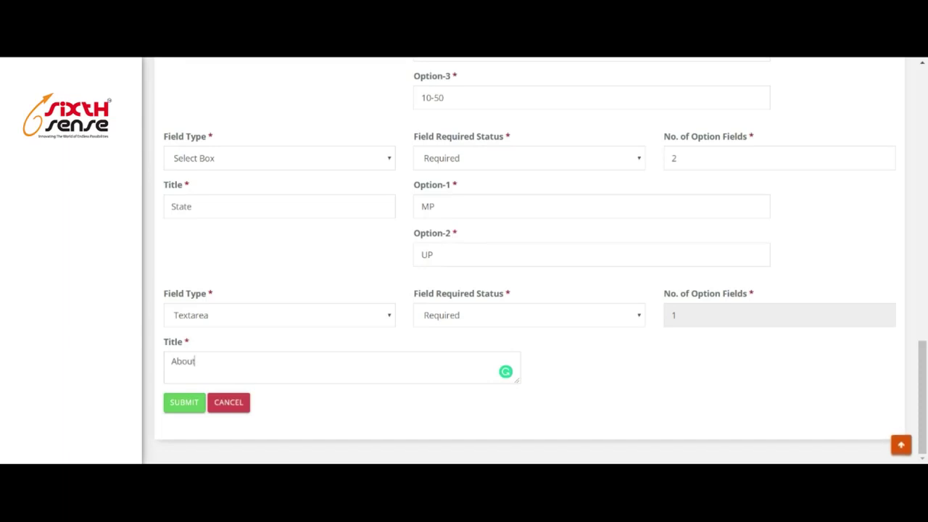
{"action": "type", "text": " Yourself"}
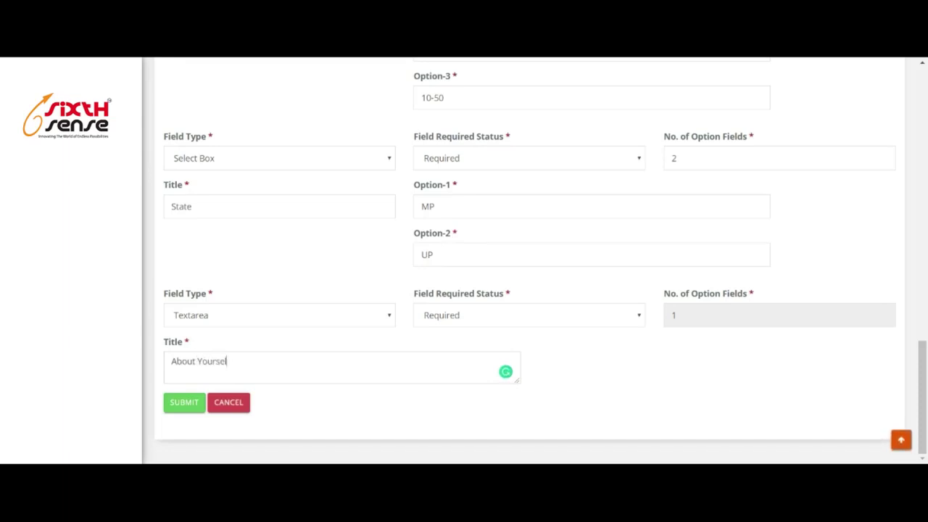
{"action": "left_click", "coordinate": [194, 409]}
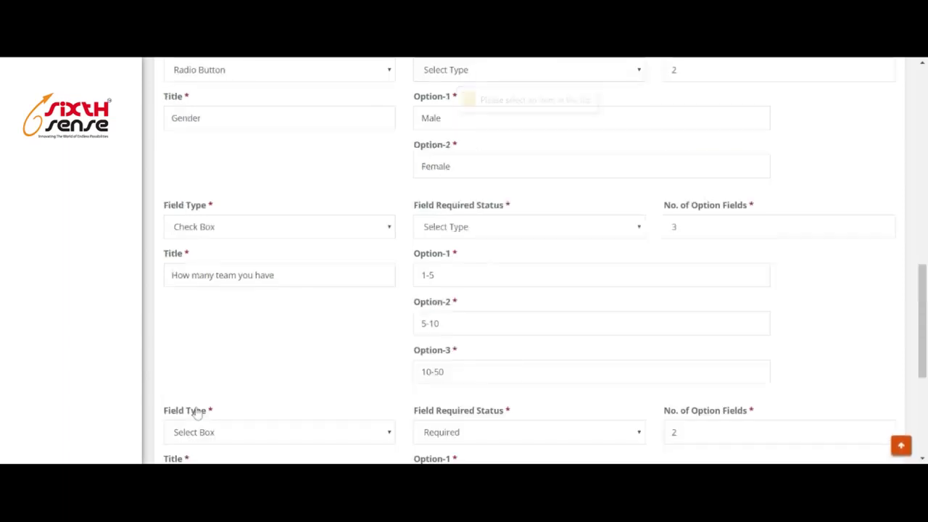
Mark the Gender and team count fields Required, then submit the process type.
{"action": "left_click", "coordinate": [469, 135]}
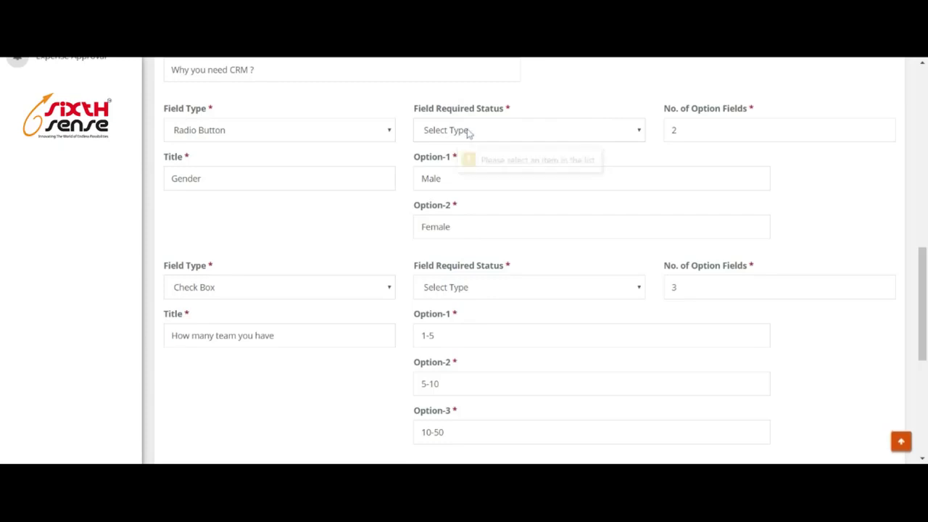
{"action": "left_click", "coordinate": [474, 164]}
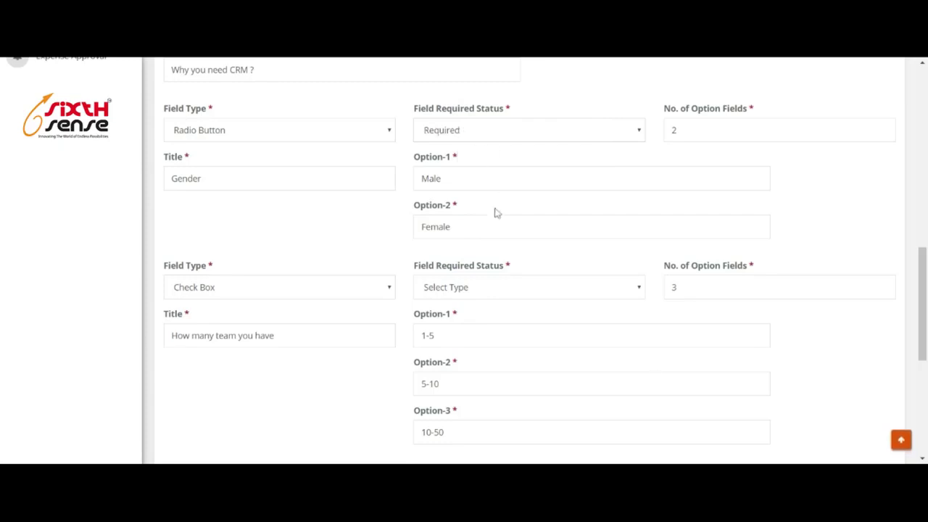
{"action": "scroll", "coordinate": [485, 265], "scroll_direction": "down", "scroll_amount": 1}
{"action": "left_click", "coordinate": [487, 231]}
{"action": "left_click", "coordinate": [492, 244]}
{"action": "scroll", "coordinate": [486, 218], "scroll_direction": "down", "scroll_amount": 2}
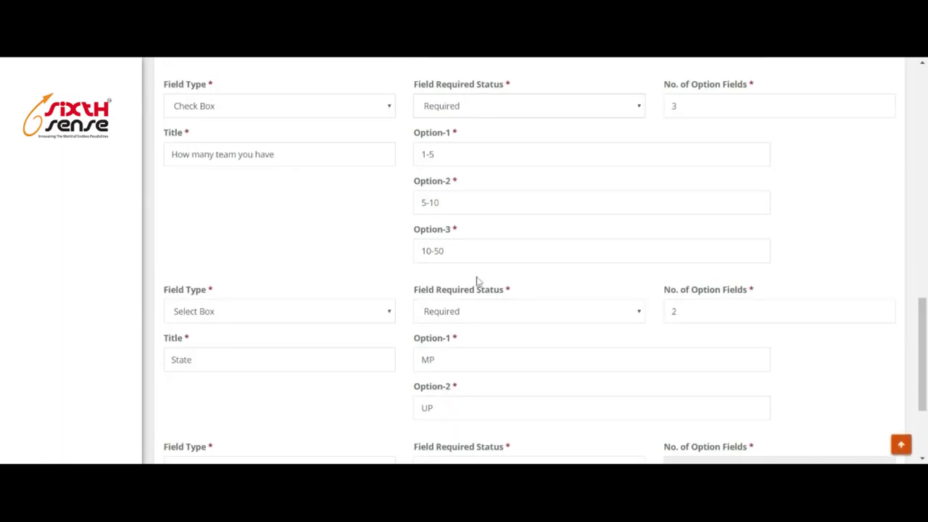
{"action": "scroll", "coordinate": [476, 280], "scroll_direction": "down", "scroll_amount": 3}
{"action": "left_click", "coordinate": [184, 404]}
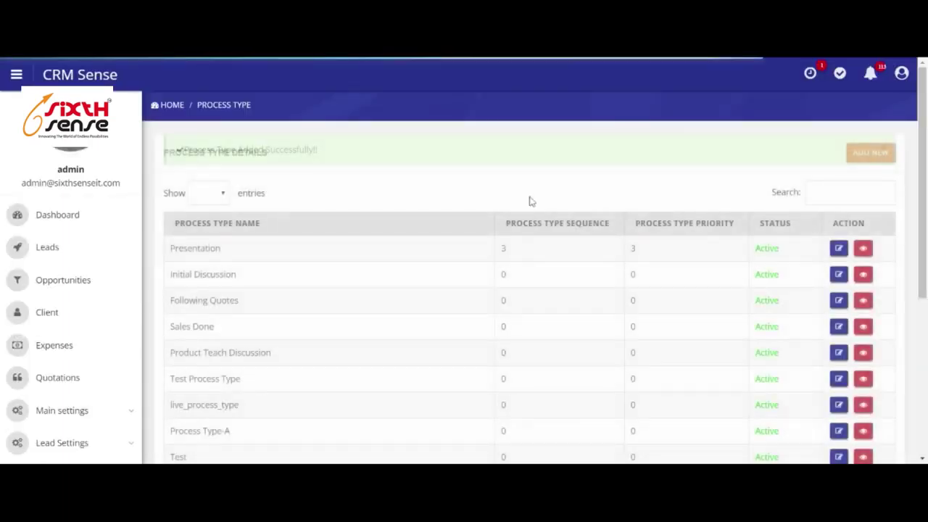
From the Leads list, attach Test Process to the first lead and submit.
{"action": "scroll", "coordinate": [352, 288], "scroll_direction": "down", "scroll_amount": 3}
{"action": "scroll", "coordinate": [353, 283], "scroll_direction": "up", "scroll_amount": 3}
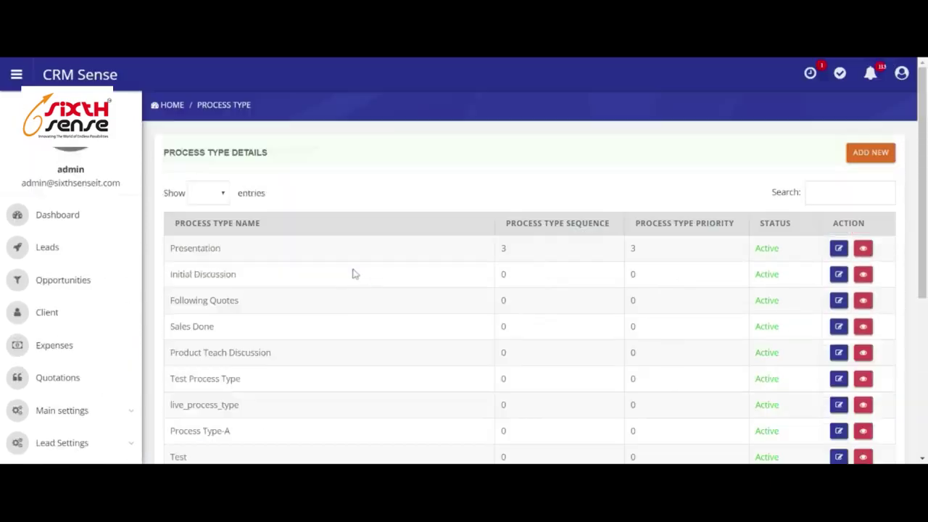
{"action": "left_click", "coordinate": [45, 251]}
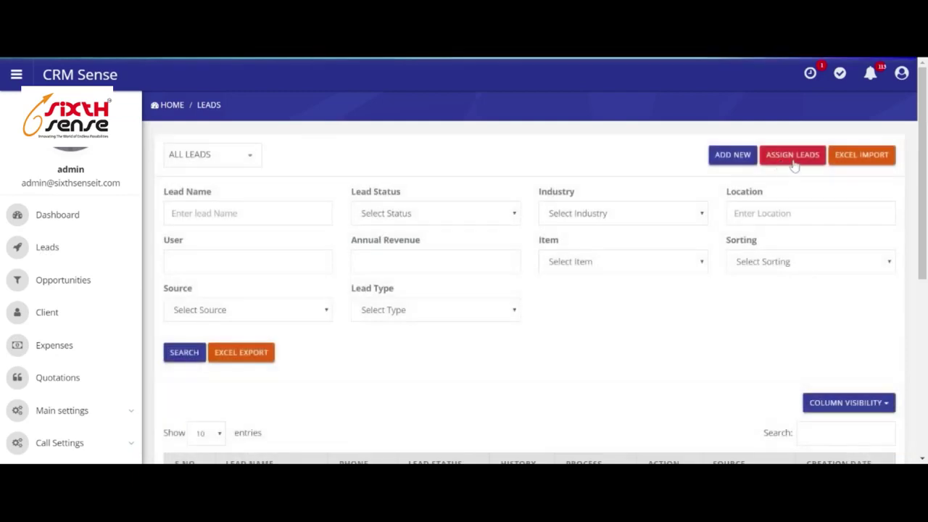
{"action": "scroll", "coordinate": [497, 333], "scroll_direction": "down", "scroll_amount": 3}
{"action": "left_click", "coordinate": [598, 308]}
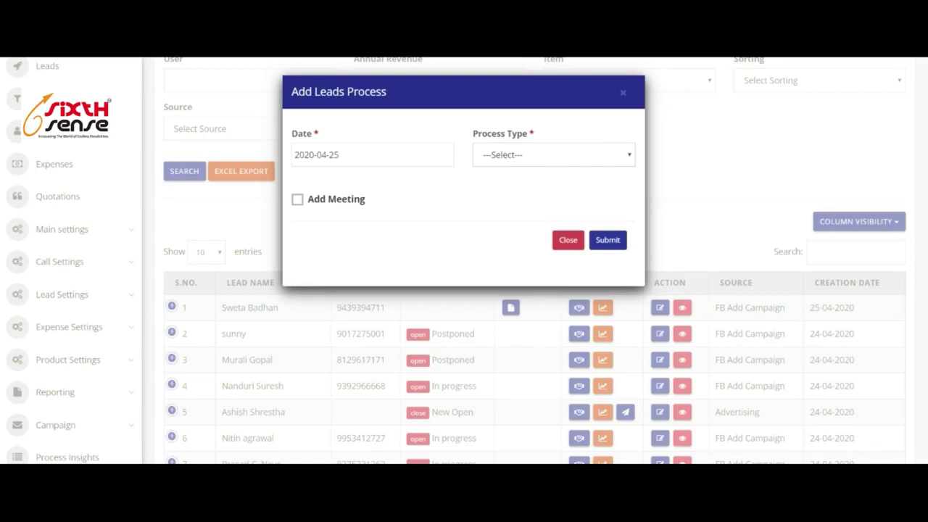
{"action": "left_click", "coordinate": [579, 278]}
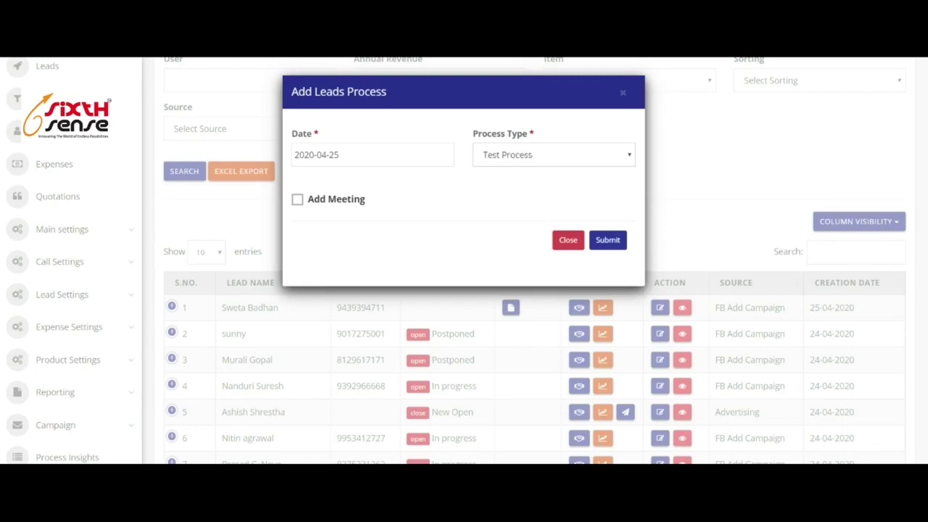
{"action": "left_click", "coordinate": [609, 240]}
{"action": "scroll", "coordinate": [218, 211], "scroll_direction": "down", "scroll_amount": 3}
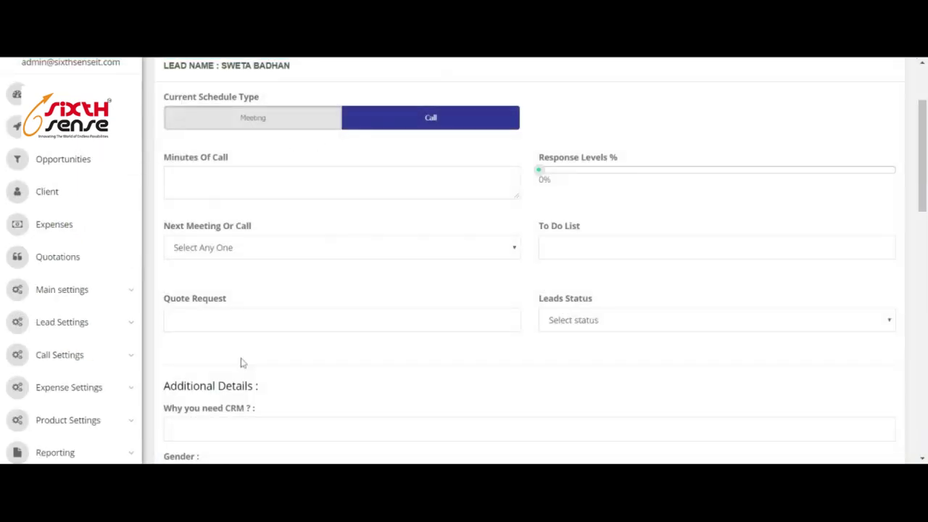
{"action": "scroll", "coordinate": [466, 301], "scroll_direction": "down", "scroll_amount": 3}
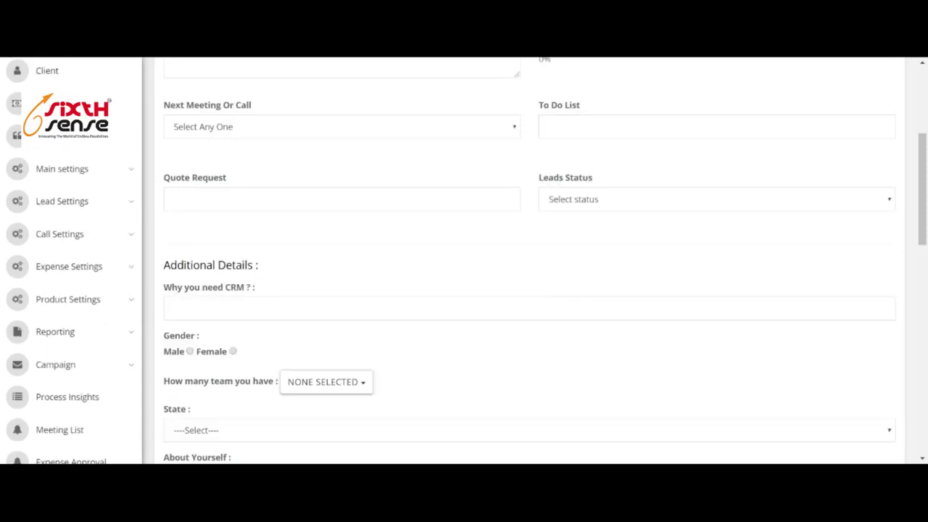
{"action": "scroll", "coordinate": [200, 299], "scroll_direction": "down", "scroll_amount": 1}
{"action": "scroll", "coordinate": [420, 301], "scroll_direction": "down", "scroll_amount": 2}
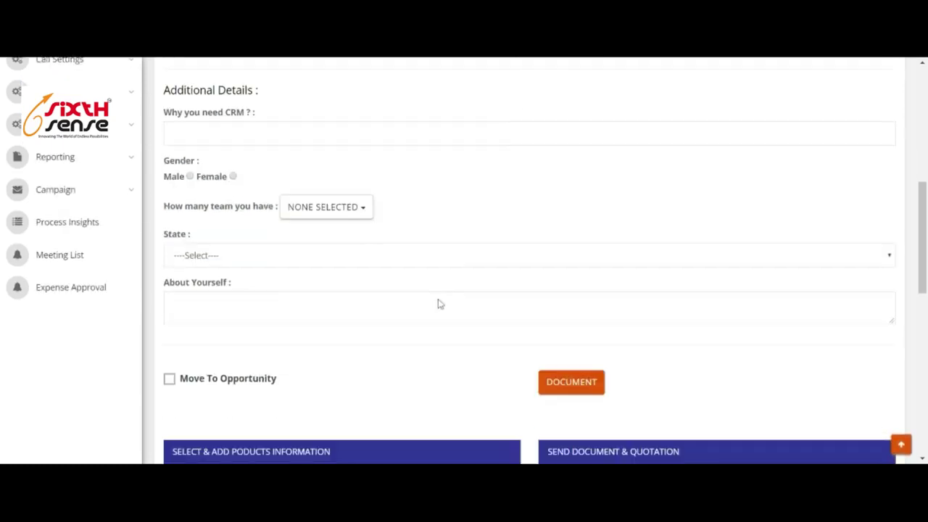
{"action": "left_click", "coordinate": [335, 205]}
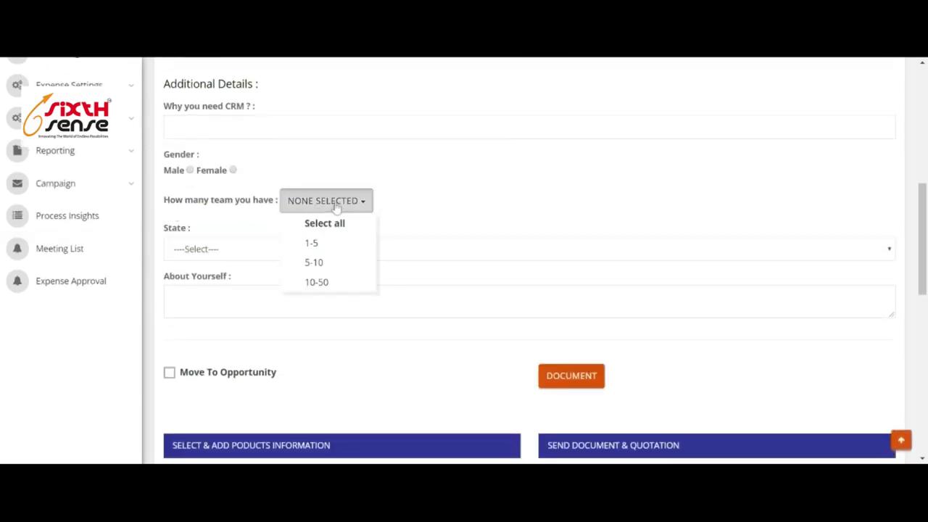
{"action": "left_click", "coordinate": [448, 196]}
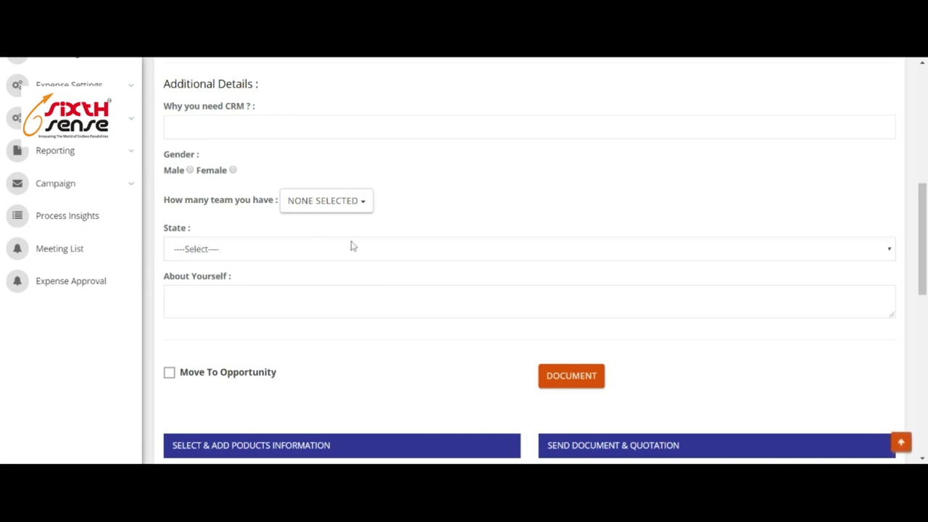
{"action": "scroll", "coordinate": [353, 244], "scroll_direction": "down", "scroll_amount": 1}
{"action": "scroll", "coordinate": [529, 261], "scroll_direction": "down", "scroll_amount": 2}
{"action": "left_click", "coordinate": [653, 184]}
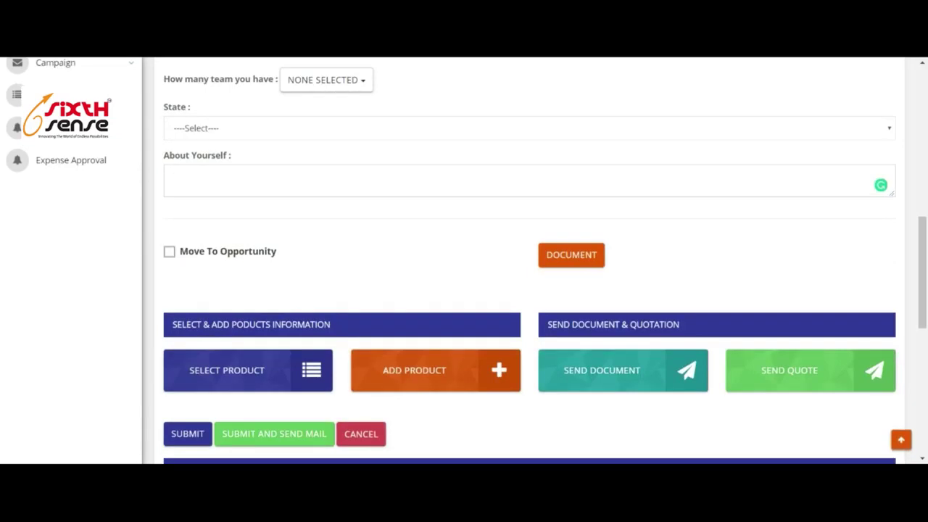
{"action": "left_click_drag", "start_coordinate": [892, 197], "coordinate": [892, 288]}
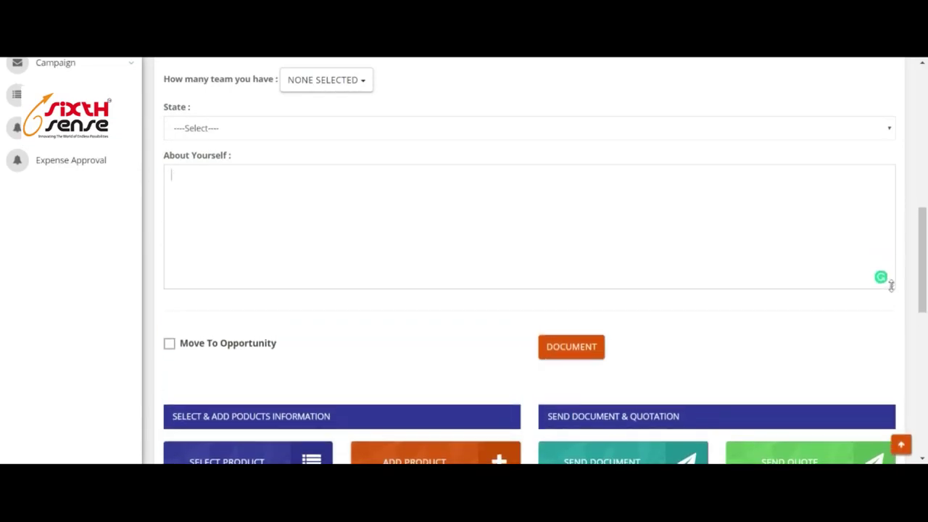
{"action": "scroll", "coordinate": [530, 261], "scroll_direction": "up", "scroll_amount": 5}
{"action": "scroll", "coordinate": [550, 201], "scroll_direction": "up", "scroll_amount": 2}
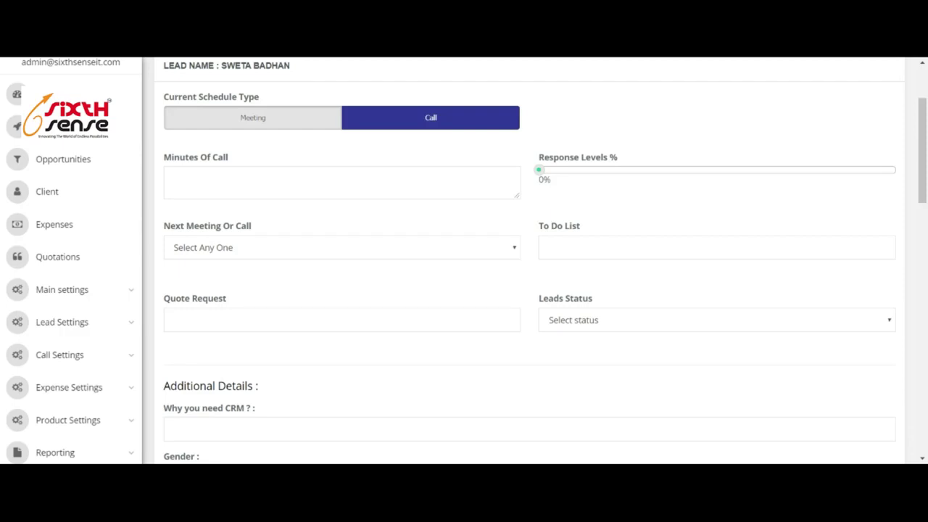
{"action": "scroll", "coordinate": [506, 215], "scroll_direction": "up", "scroll_amount": 2}
{"action": "scroll", "coordinate": [505, 213], "scroll_direction": "down", "scroll_amount": 2}
{"action": "scroll", "coordinate": [535, 255], "scroll_direction": "down", "scroll_amount": 3}
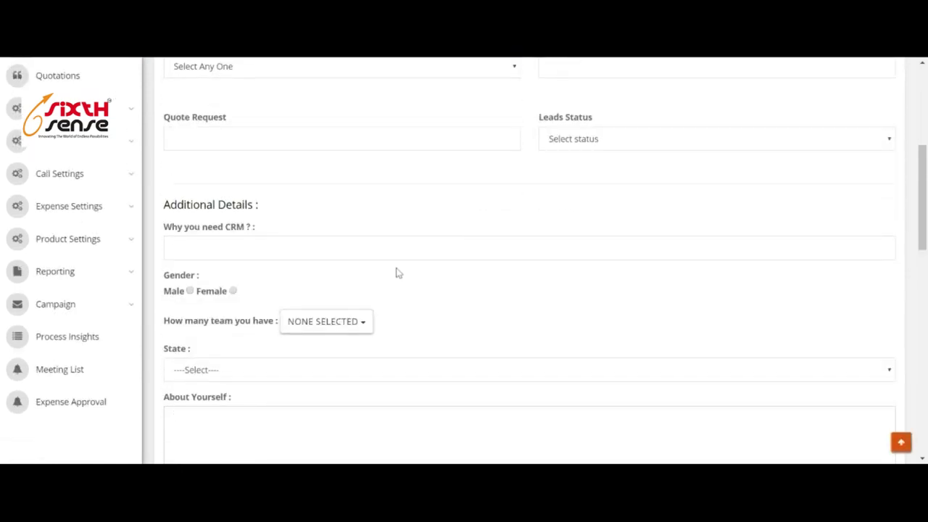
{"action": "scroll", "coordinate": [383, 245], "scroll_direction": "down", "scroll_amount": 1}
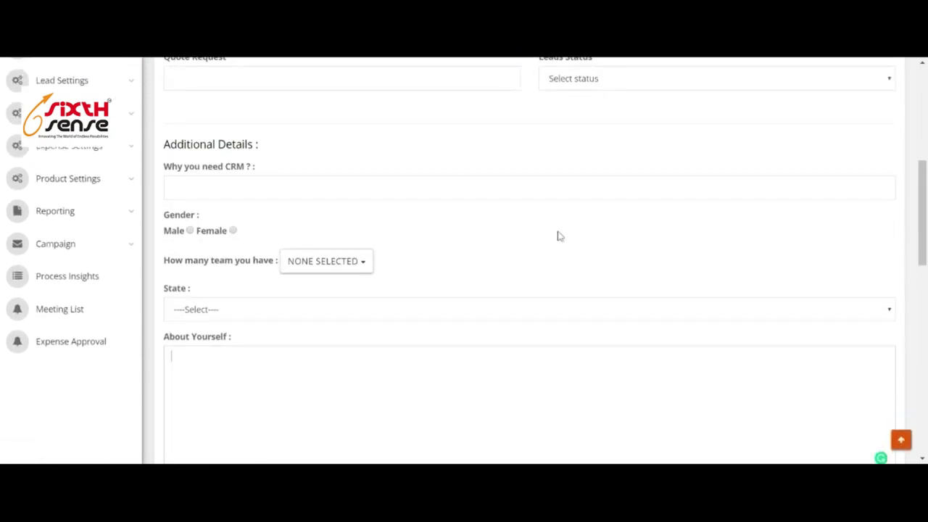
{"action": "scroll", "coordinate": [558, 237], "scroll_direction": "up", "scroll_amount": 1}
{"action": "scroll", "coordinate": [564, 235], "scroll_direction": "up", "scroll_amount": 4}
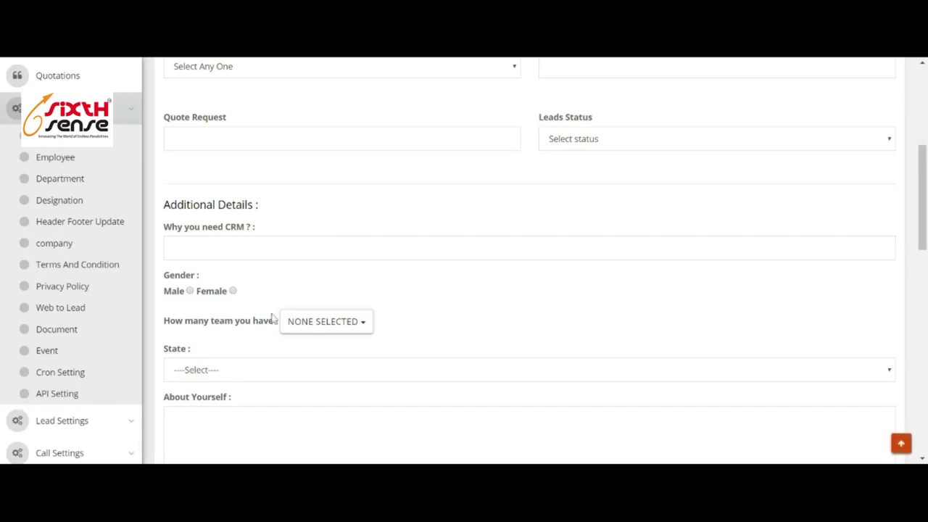
Open the Web to Lead page listing forms such as Contact Us and Download eBook.
{"action": "left_click", "coordinate": [67, 310]}
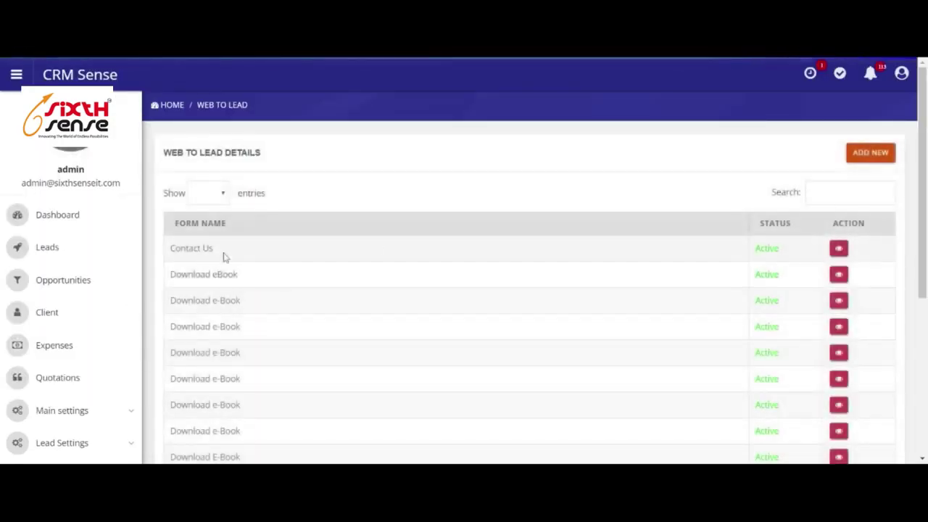
Start a new web-to-lead form named 'Partner Inquiry Form', with the same slug and process type.
{"action": "left_click", "coordinate": [873, 154]}
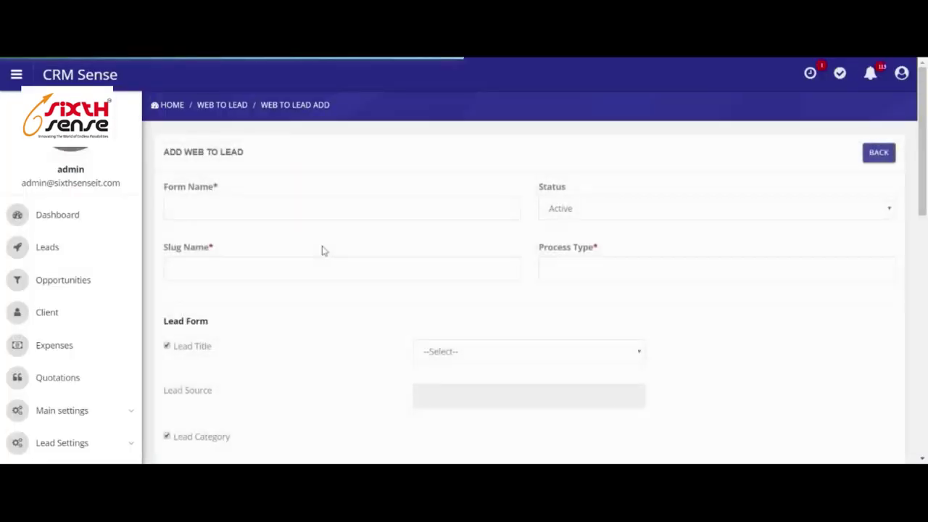
{"action": "scroll", "coordinate": [322, 251], "scroll_direction": "down", "scroll_amount": 1}
{"action": "left_click", "coordinate": [283, 148]}
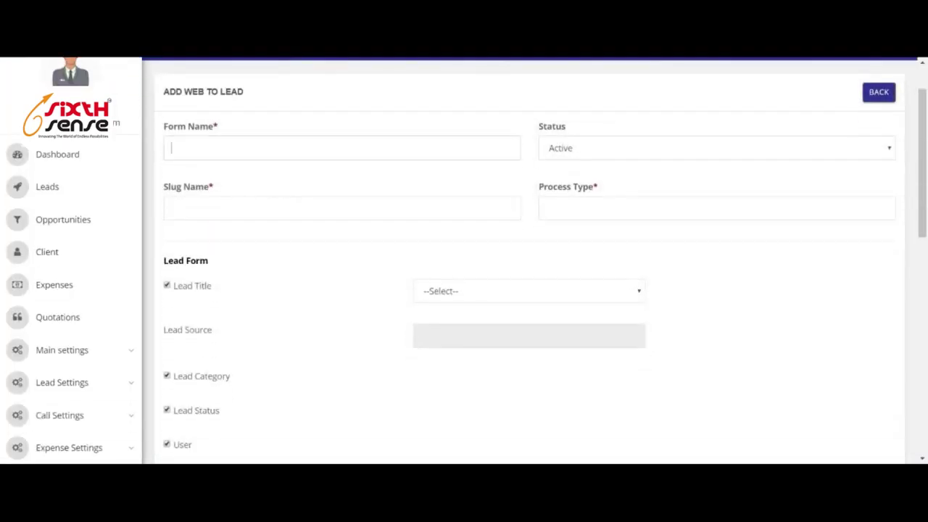
{"action": "type", "text": "Partner Inquiry Form"}
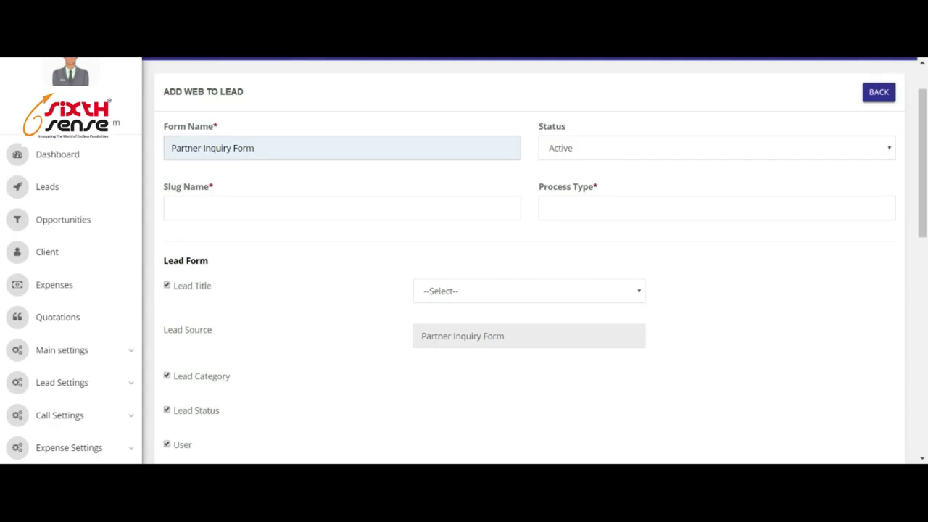
{"action": "key", "text": "ctrl+a"}
{"action": "key", "text": "ctrl+c"}
{"action": "left_click", "coordinate": [168, 208]}
{"action": "key", "text": "ctrl+v"}
{"action": "left_click", "coordinate": [547, 208]}
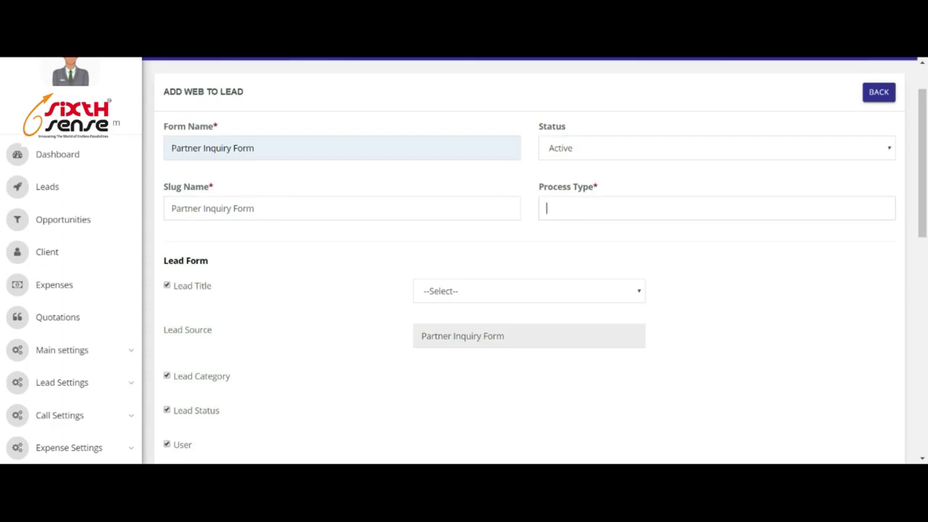
{"action": "key", "text": "ctrl+v"}
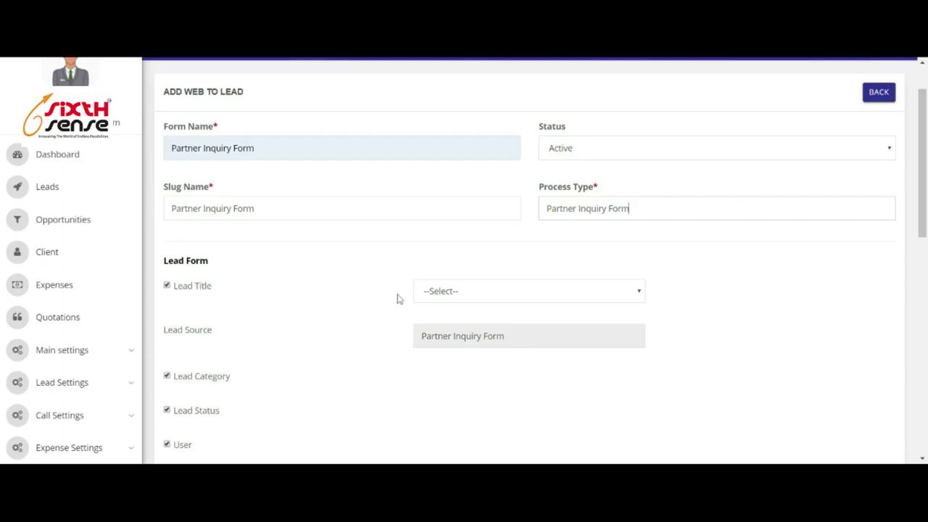
Map the form's Lead Title field to Name.
{"action": "left_click", "coordinate": [478, 292]}
{"action": "left_click", "coordinate": [485, 308]}
{"action": "scroll", "coordinate": [776, 283], "scroll_direction": "down", "scroll_amount": 3}
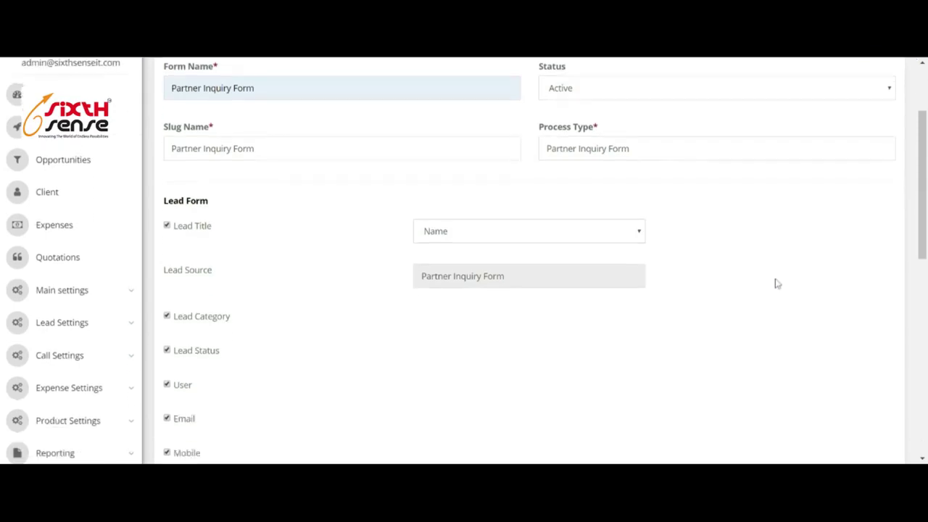
Set the form's default lead category to Warm Lead.
{"action": "left_click", "coordinate": [167, 194]}
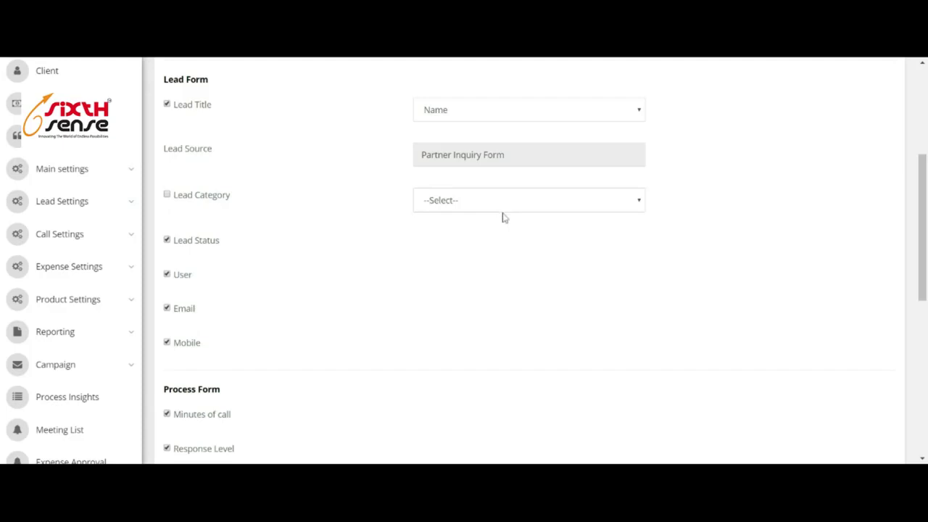
{"action": "left_click", "coordinate": [578, 305]}
{"action": "scroll", "coordinate": [767, 263], "scroll_direction": "up", "scroll_amount": 4}
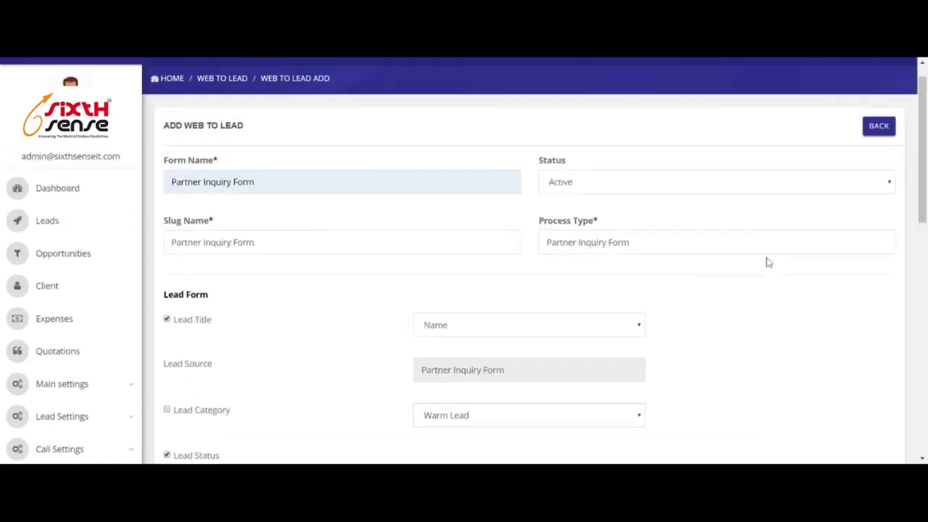
{"action": "scroll", "coordinate": [576, 297], "scroll_direction": "down", "scroll_amount": 4}
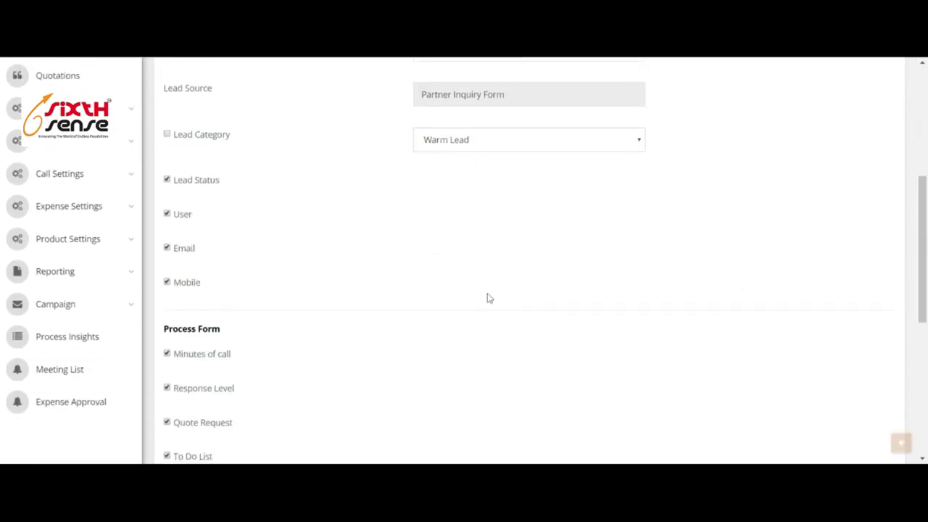
Default the lead status to New Open and assign a default user for new leads.
{"action": "left_click", "coordinate": [168, 180]}
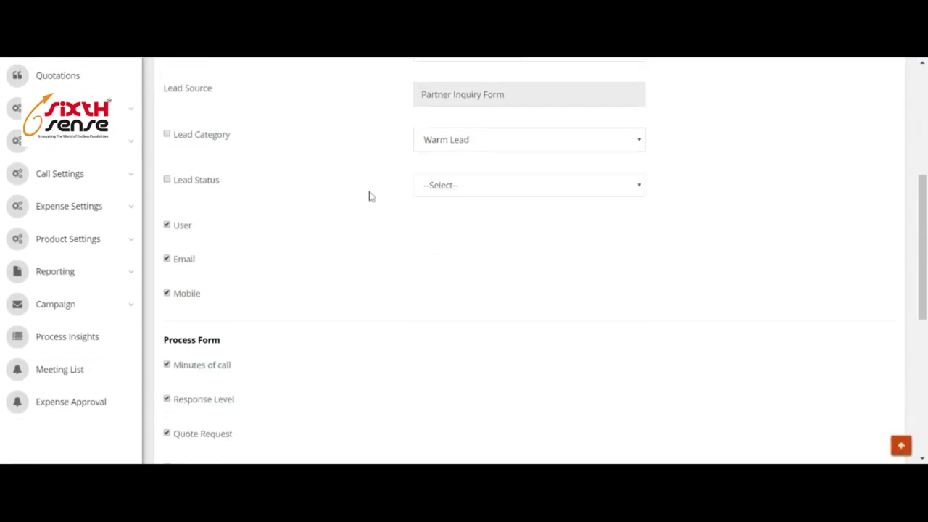
{"action": "left_click", "coordinate": [523, 365]}
{"action": "left_click", "coordinate": [168, 226]}
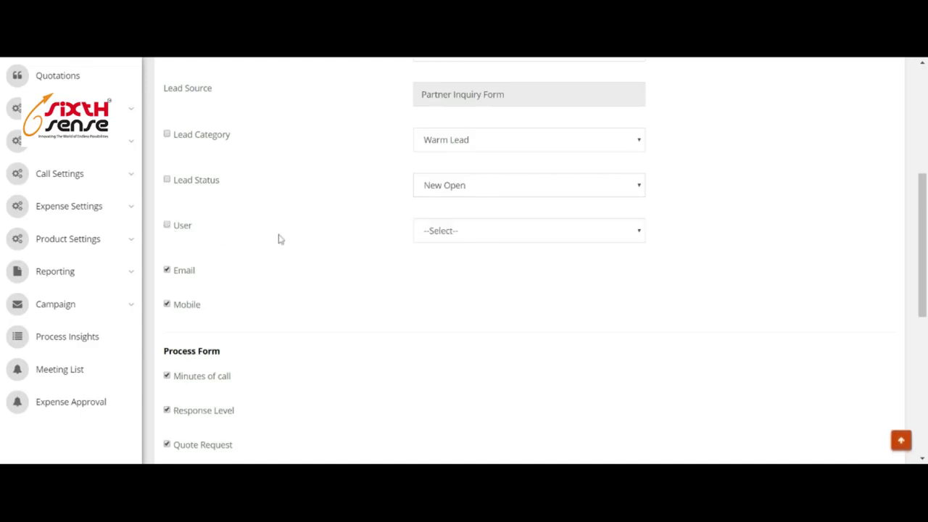
{"action": "left_click", "coordinate": [506, 285]}
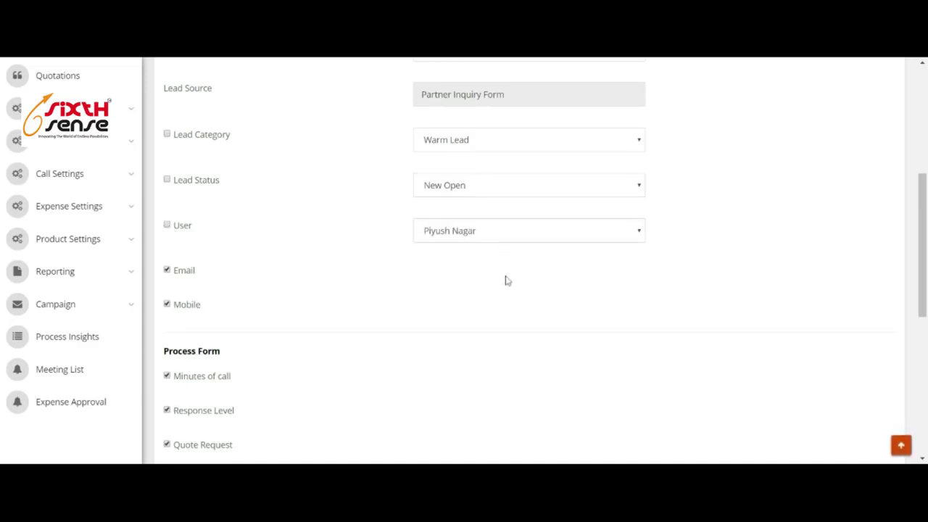
{"action": "scroll", "coordinate": [341, 247], "scroll_direction": "up", "scroll_amount": 5}
{"action": "scroll", "coordinate": [341, 247], "scroll_direction": "down", "scroll_amount": 5}
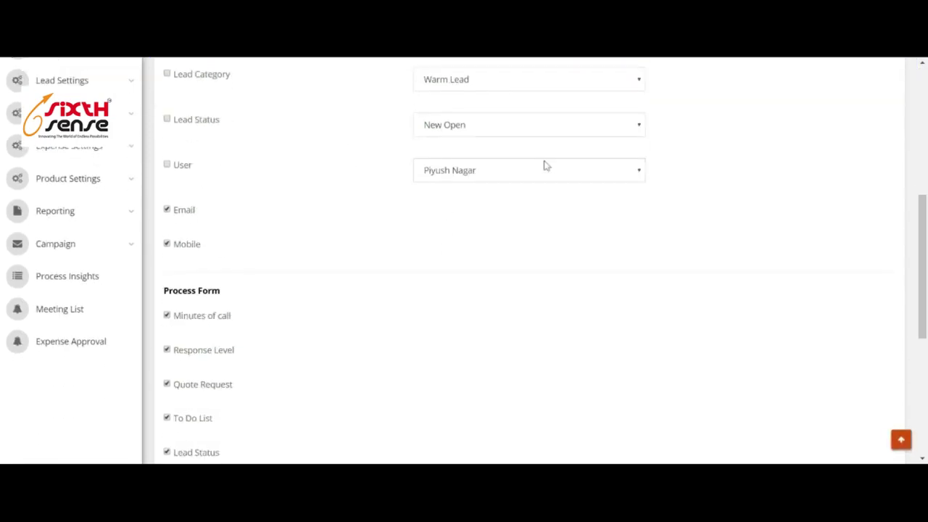
{"action": "scroll", "coordinate": [705, 180], "scroll_direction": "up", "scroll_amount": 3}
{"action": "scroll", "coordinate": [596, 250], "scroll_direction": "down", "scroll_amount": 2}
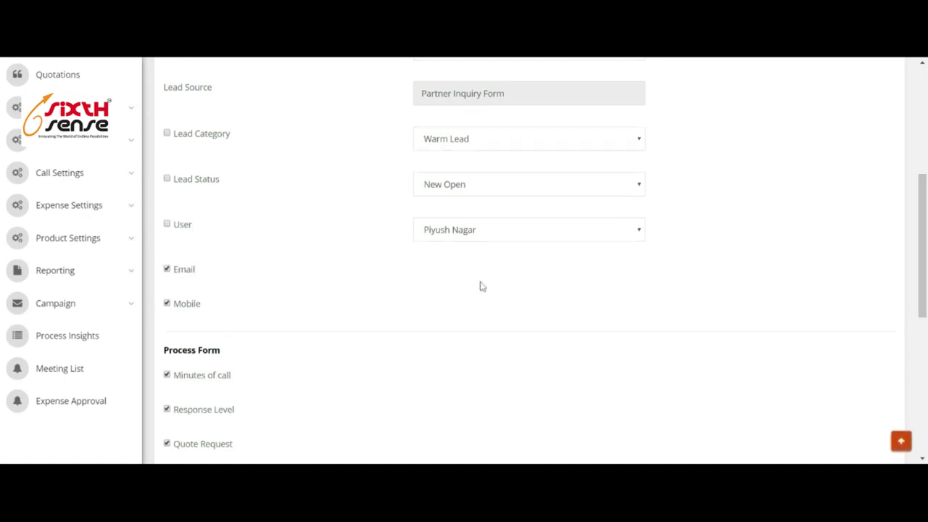
{"action": "scroll", "coordinate": [464, 276], "scroll_direction": "down", "scroll_amount": 3}
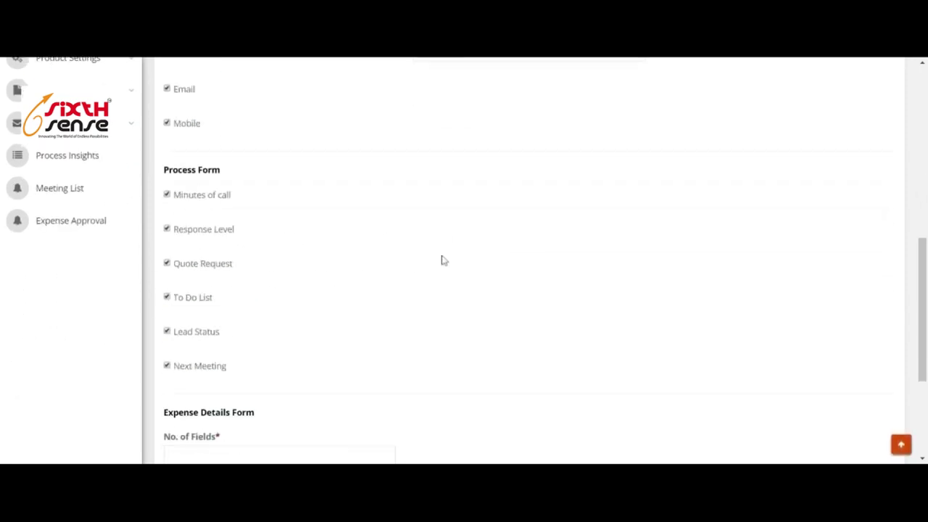
Default call minutes to 'Partner Inquiry Form', response level to 77% and quote request to 'no'.
{"action": "left_click", "coordinate": [168, 196]}
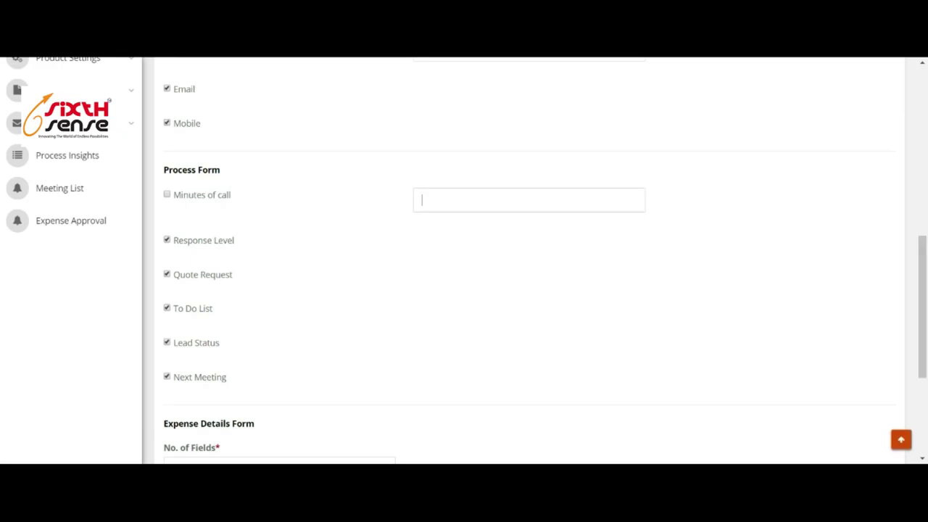
{"action": "key", "text": "ctrl+v"}
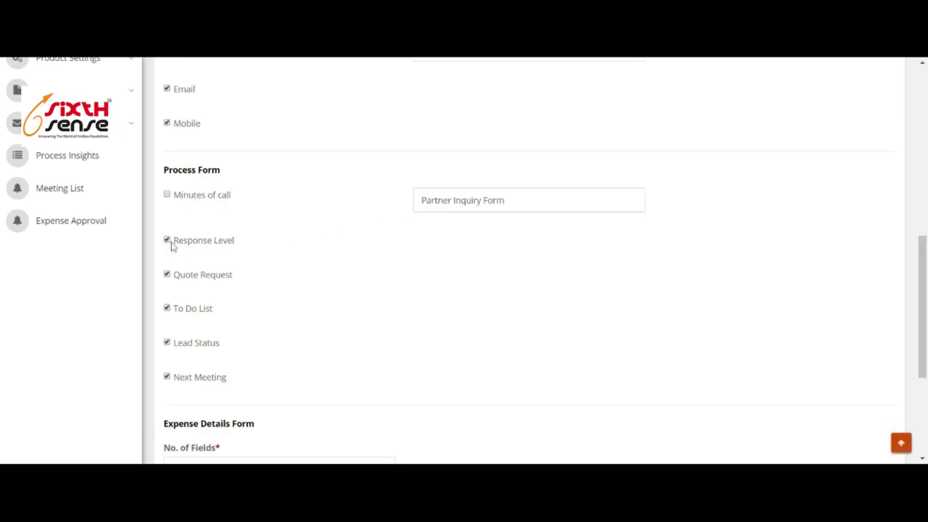
{"action": "left_click", "coordinate": [169, 241]}
{"action": "left_click_drag", "start_coordinate": [417, 238], "coordinate": [596, 242]}
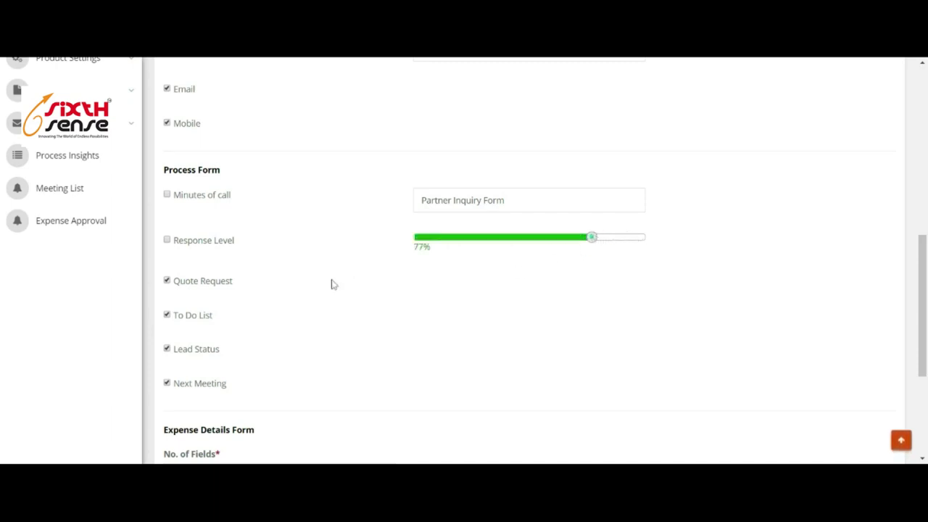
{"action": "left_click", "coordinate": [168, 282]}
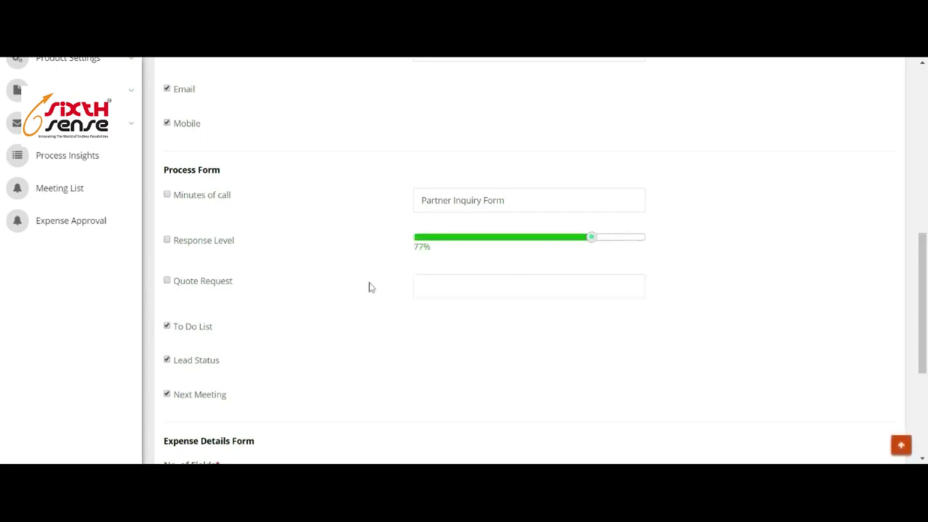
{"action": "type", "text": "np"}
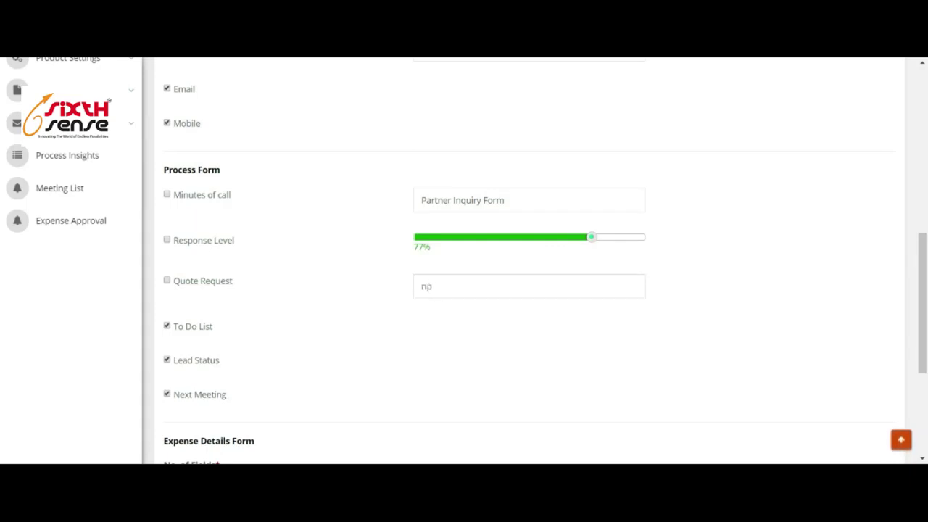
{"action": "key", "text": "BackSpace"}
{"action": "type", "text": "o"}
Set the to-do list default to 'Partner Inquiry Form'.
{"action": "left_click", "coordinate": [168, 326]}
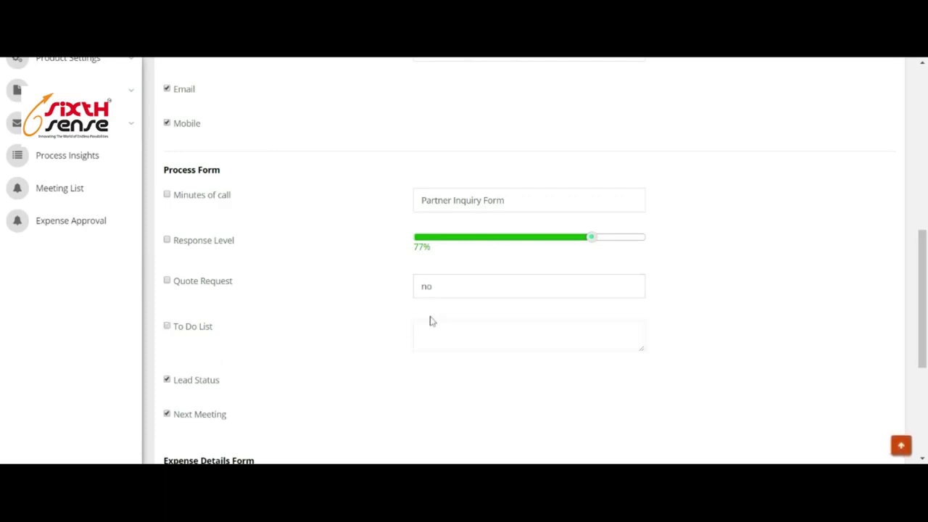
{"action": "scroll", "coordinate": [494, 305], "scroll_direction": "down", "scroll_amount": 1}
{"action": "left_click", "coordinate": [422, 268]}
{"action": "type", "text": "no"}
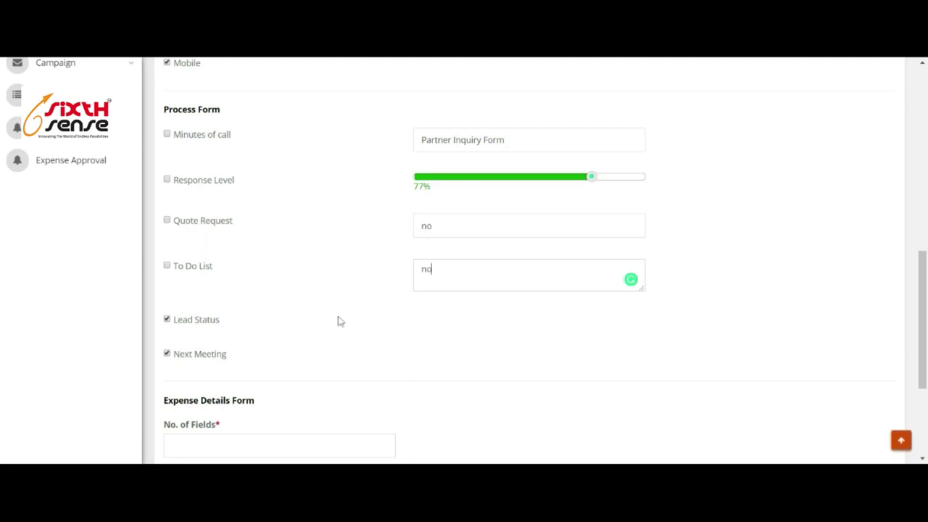
{"action": "left_click_drag", "start_coordinate": [434, 269], "coordinate": [410, 277]}
{"action": "type", "text": "Partner Inquiry Form"}
Default the process lead status to New Open and next meeting to No.
{"action": "left_click", "coordinate": [168, 319]}
{"action": "scroll", "coordinate": [406, 326], "scroll_direction": "down", "scroll_amount": 2}
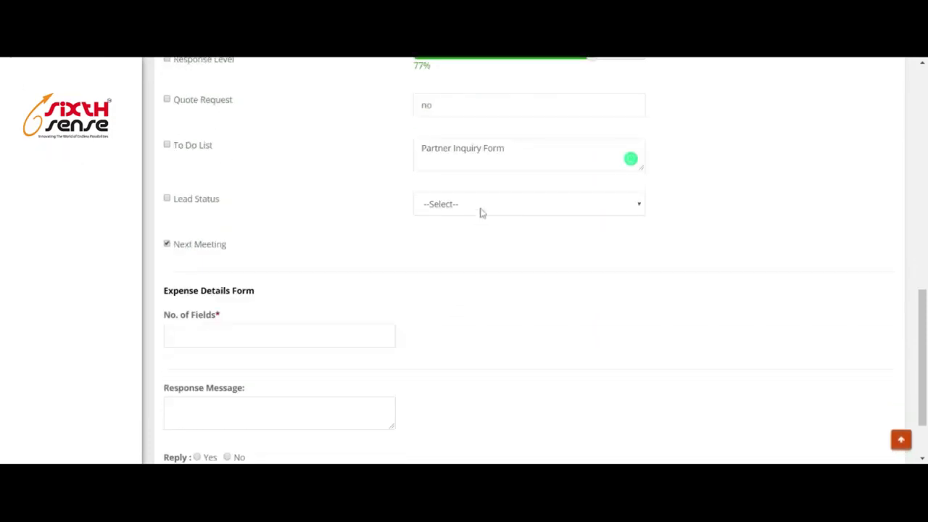
{"action": "left_click", "coordinate": [482, 221]}
{"action": "left_click", "coordinate": [168, 245]}
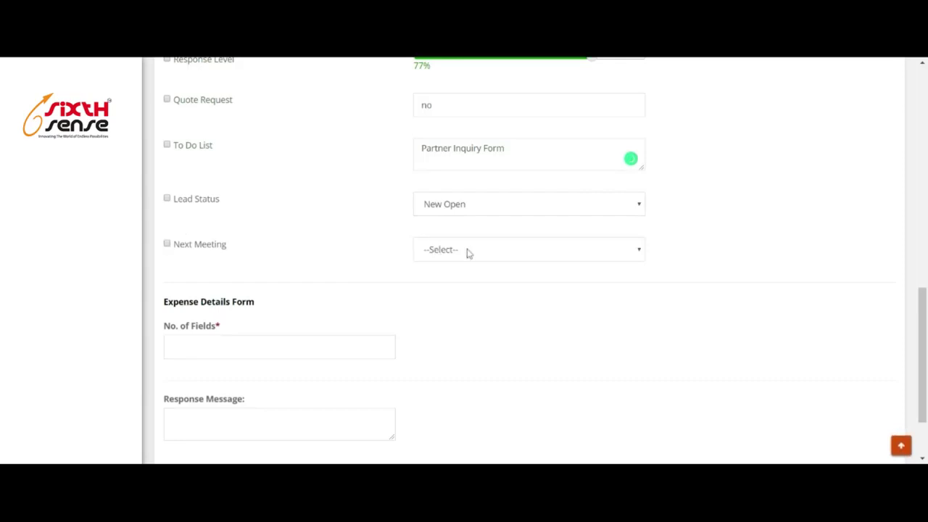
{"action": "left_click", "coordinate": [470, 268]}
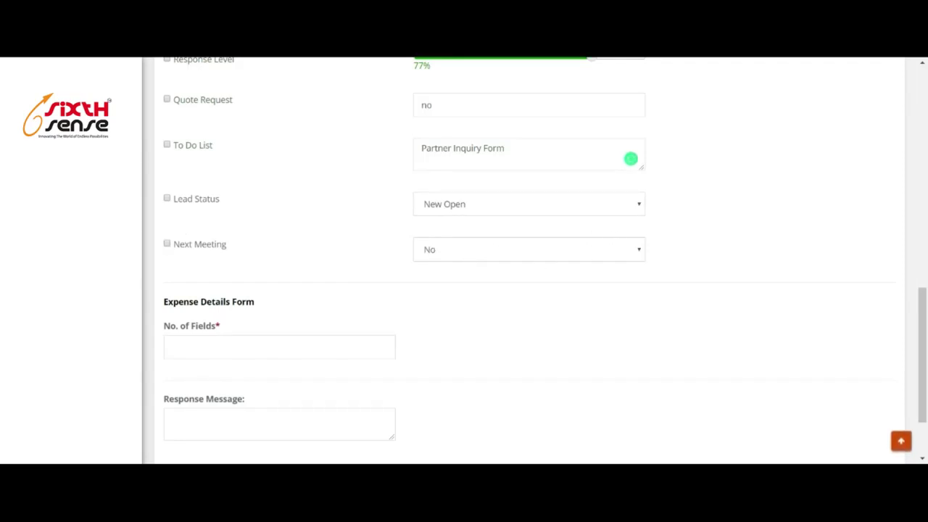
{"action": "scroll", "coordinate": [272, 204], "scroll_direction": "down", "scroll_amount": 1}
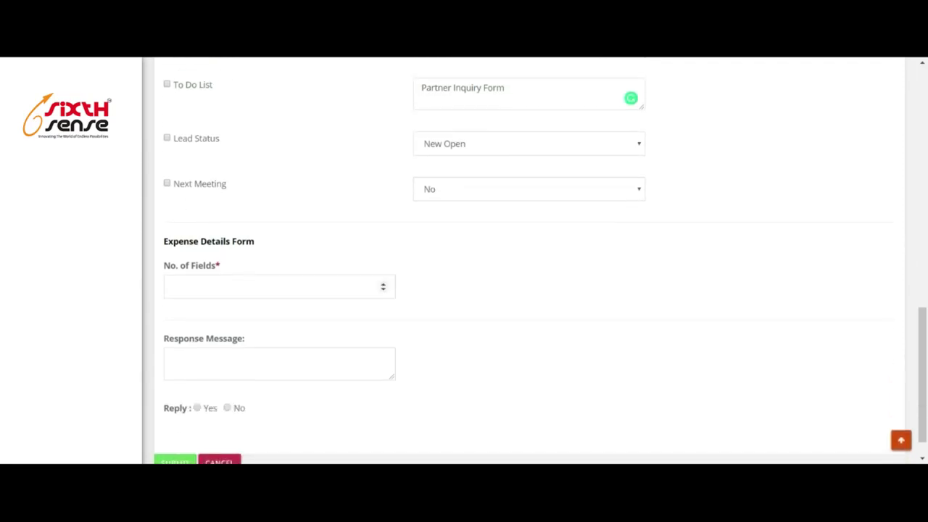
Create 5 expense detail fields and make the first one a Date field.
{"action": "left_click", "coordinate": [263, 287]}
{"action": "type", "text": "5"}
{"action": "left_click", "coordinate": [473, 274]}
{"action": "scroll", "coordinate": [526, 272], "scroll_direction": "down", "scroll_amount": 2}
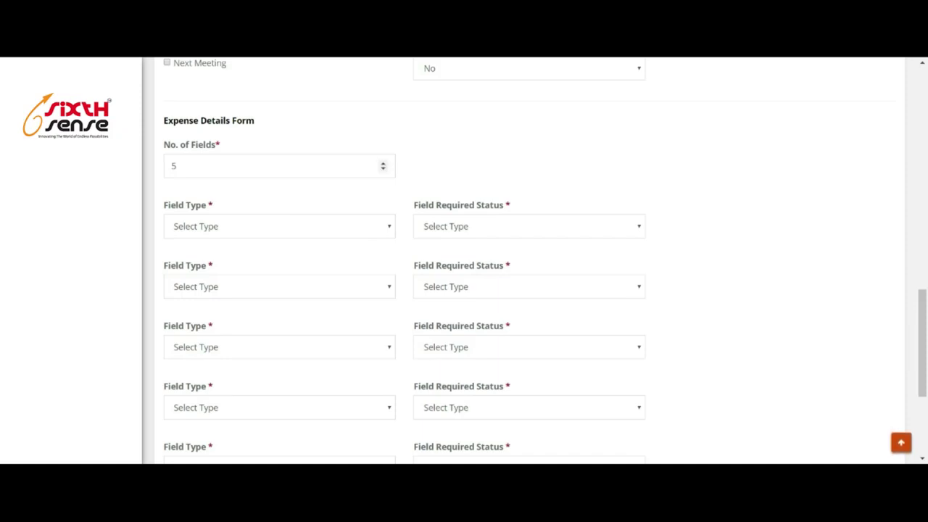
{"action": "left_click", "coordinate": [240, 230]}
{"action": "left_click", "coordinate": [238, 245]}
{"action": "scroll", "coordinate": [648, 207], "scroll_direction": "down", "scroll_amount": 4}
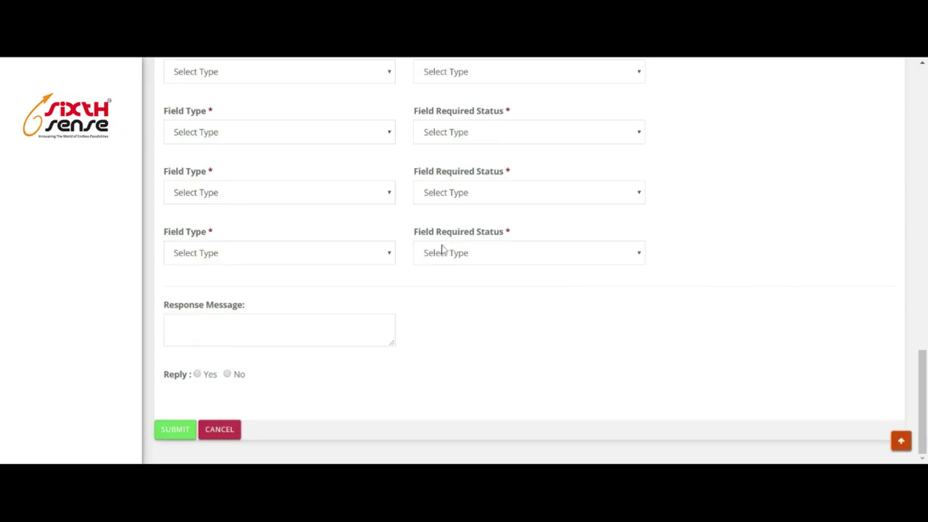
{"action": "scroll", "coordinate": [315, 313], "scroll_direction": "up", "scroll_amount": 5}
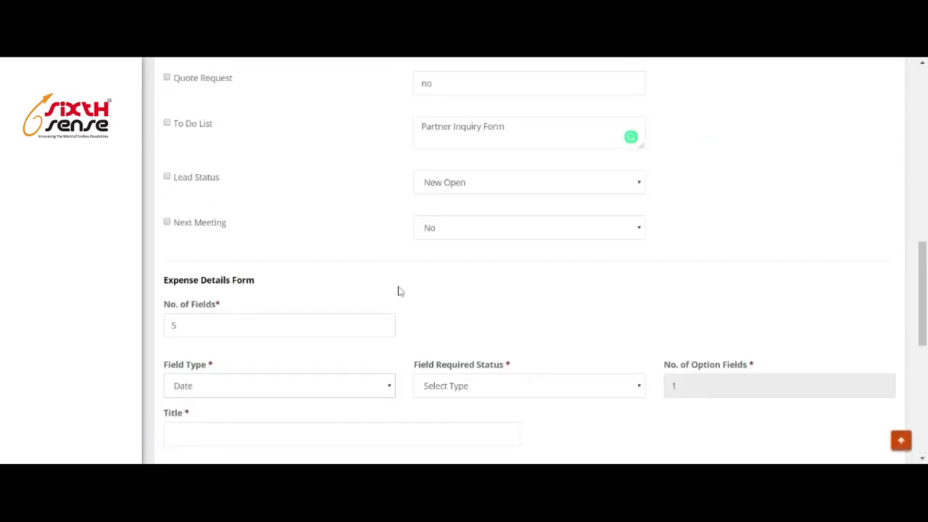
{"action": "scroll", "coordinate": [479, 283], "scroll_direction": "down", "scroll_amount": 4}
{"action": "scroll", "coordinate": [435, 362], "scroll_direction": "up", "scroll_amount": 9}
{"action": "scroll", "coordinate": [787, 184], "scroll_direction": "up", "scroll_amount": 5}
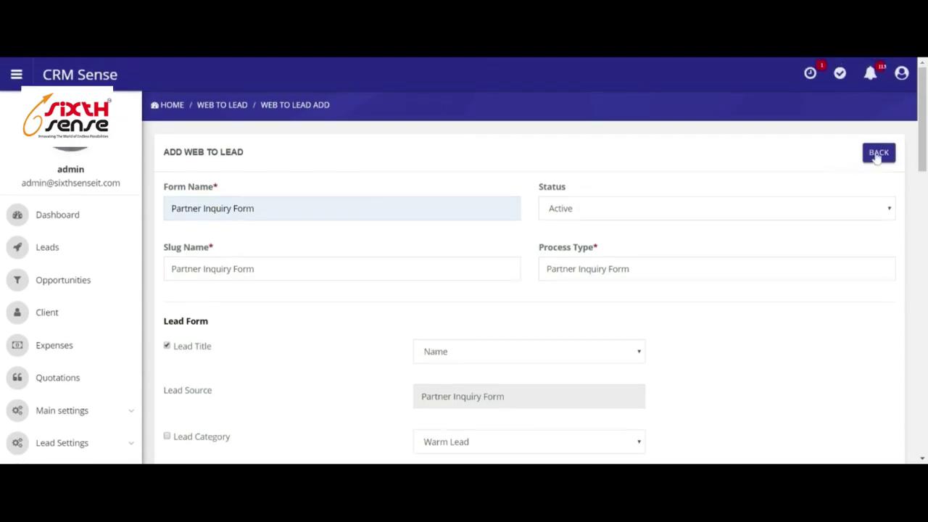
{"action": "key", "text": "alt+Left"}
{"action": "scroll", "coordinate": [406, 312], "scroll_direction": "down", "scroll_amount": 5}
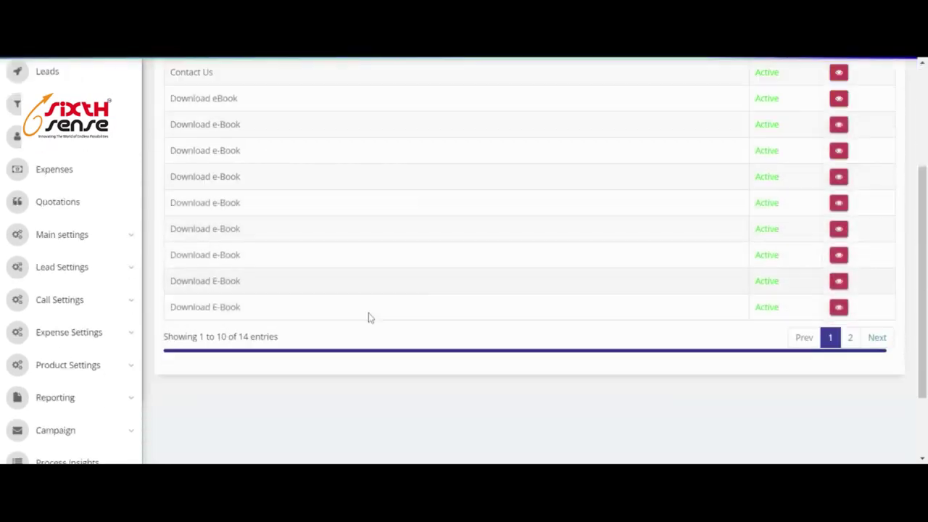
{"action": "scroll", "coordinate": [631, 261], "scroll_direction": "up", "scroll_amount": 4}
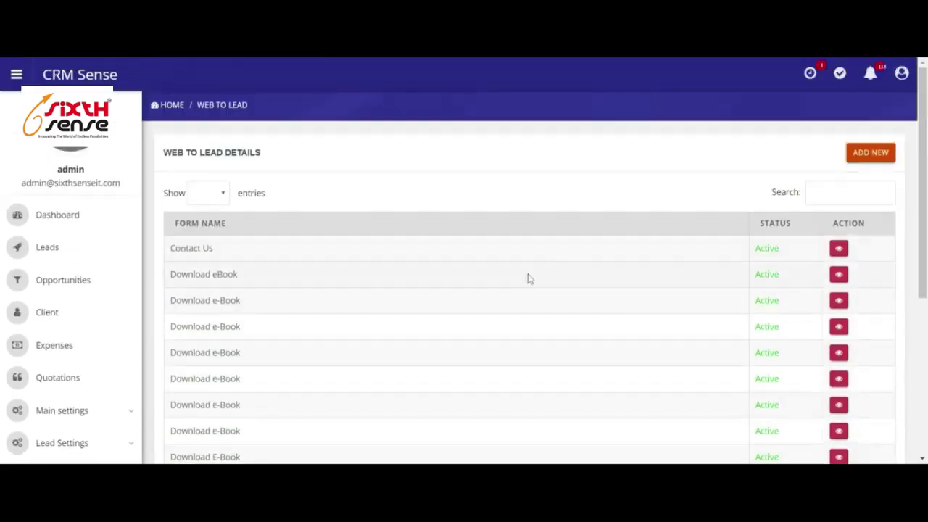
{"action": "scroll", "coordinate": [708, 283], "scroll_direction": "down", "scroll_amount": 1}
{"action": "scroll", "coordinate": [708, 283], "scroll_direction": "down", "scroll_amount": 3}
{"action": "left_click", "coordinate": [851, 239]}
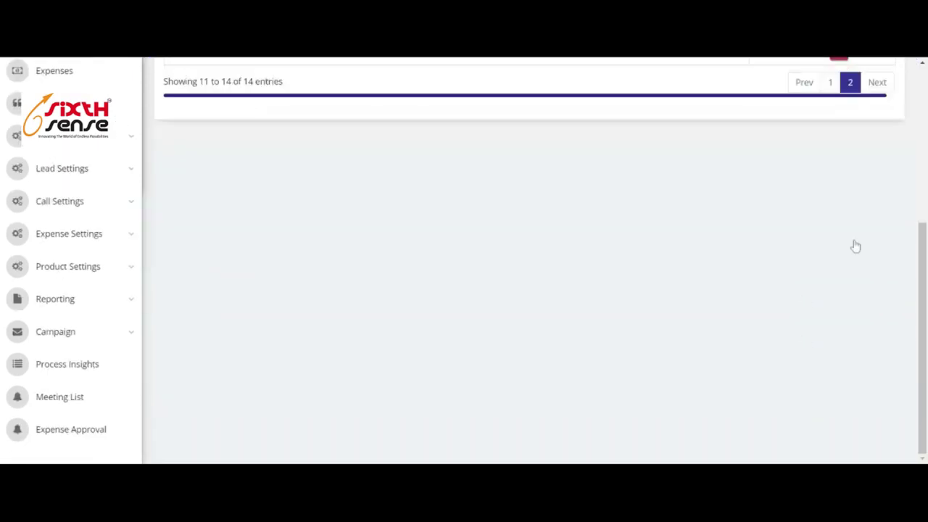
{"action": "scroll", "coordinate": [254, 265], "scroll_direction": "up", "scroll_amount": 3}
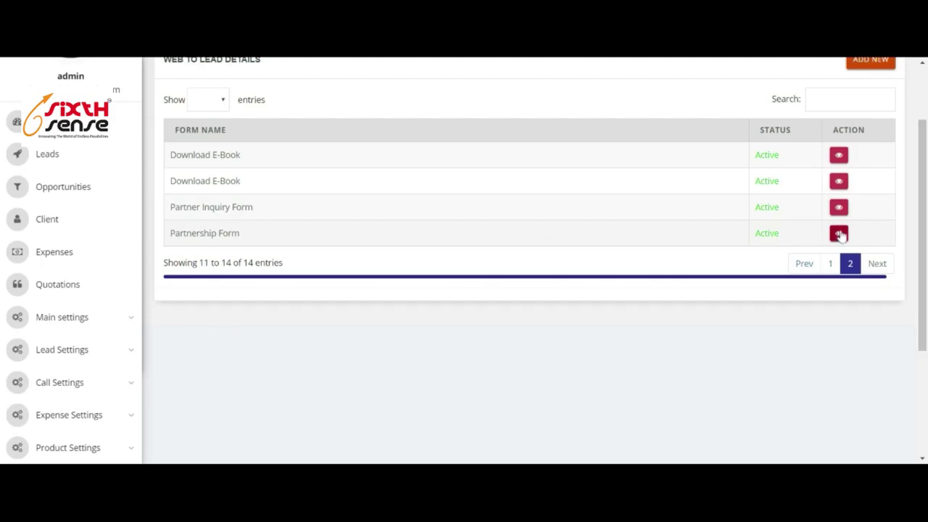
{"action": "left_click", "coordinate": [839, 232]}
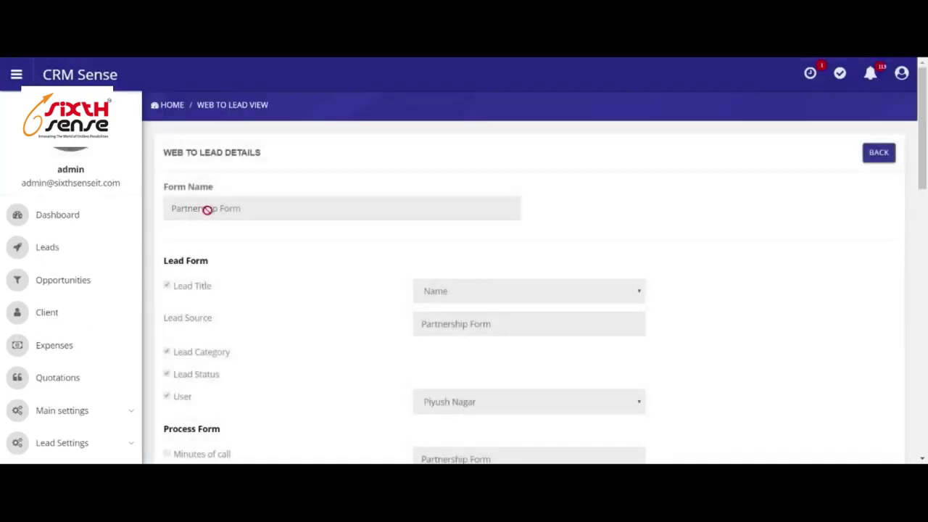
{"action": "scroll", "coordinate": [263, 228], "scroll_direction": "down", "scroll_amount": 2}
{"action": "scroll", "coordinate": [264, 232], "scroll_direction": "down", "scroll_amount": 6}
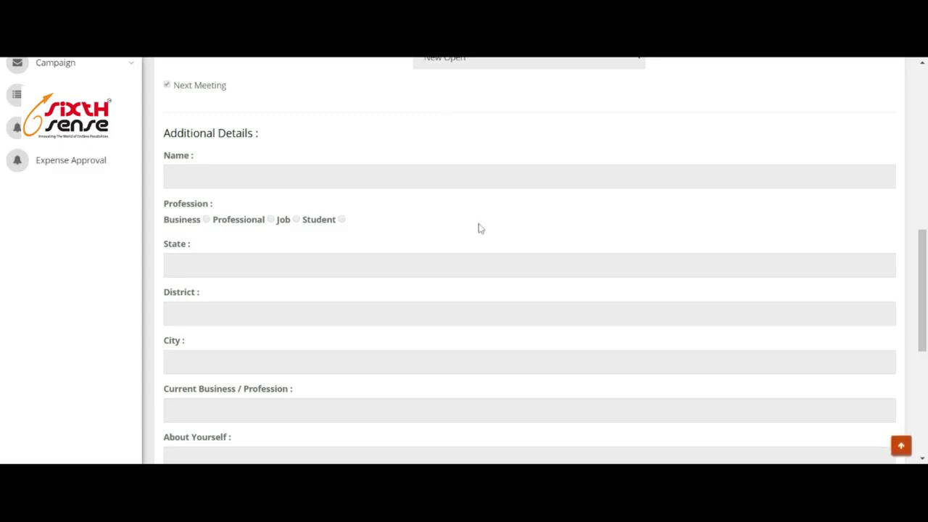
{"action": "scroll", "coordinate": [177, 261], "scroll_direction": "down", "scroll_amount": 2}
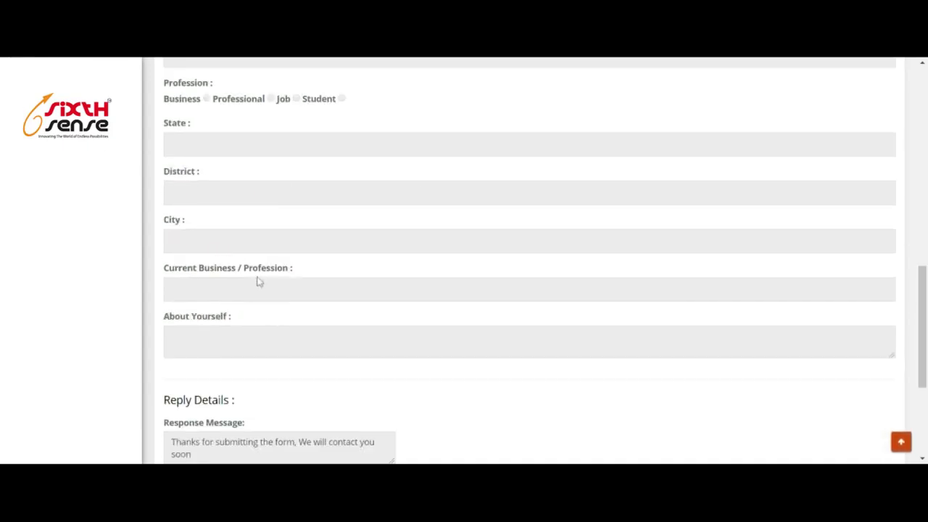
{"action": "scroll", "coordinate": [218, 298], "scroll_direction": "down", "scroll_amount": 3}
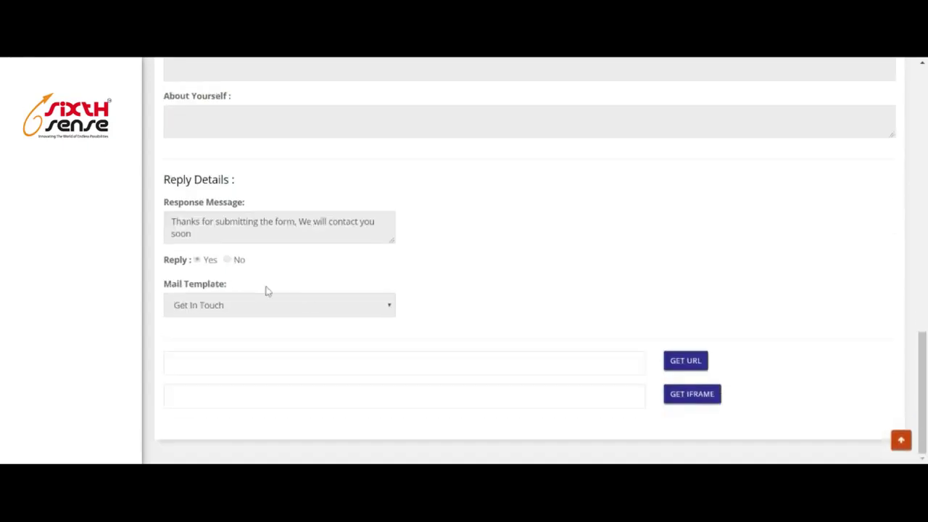
{"action": "scroll", "coordinate": [428, 235], "scroll_direction": "up", "scroll_amount": 4}
{"action": "scroll", "coordinate": [433, 245], "scroll_direction": "down", "scroll_amount": 3}
{"action": "scroll", "coordinate": [433, 245], "scroll_direction": "down", "scroll_amount": 1}
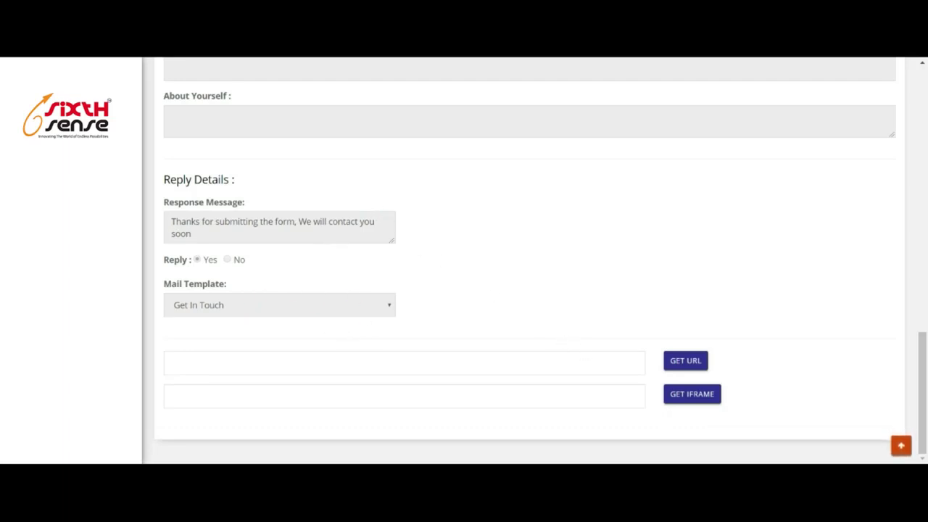
Generate the Partnership_Form's public URL and its iframe embed code.
{"action": "left_click", "coordinate": [694, 367]}
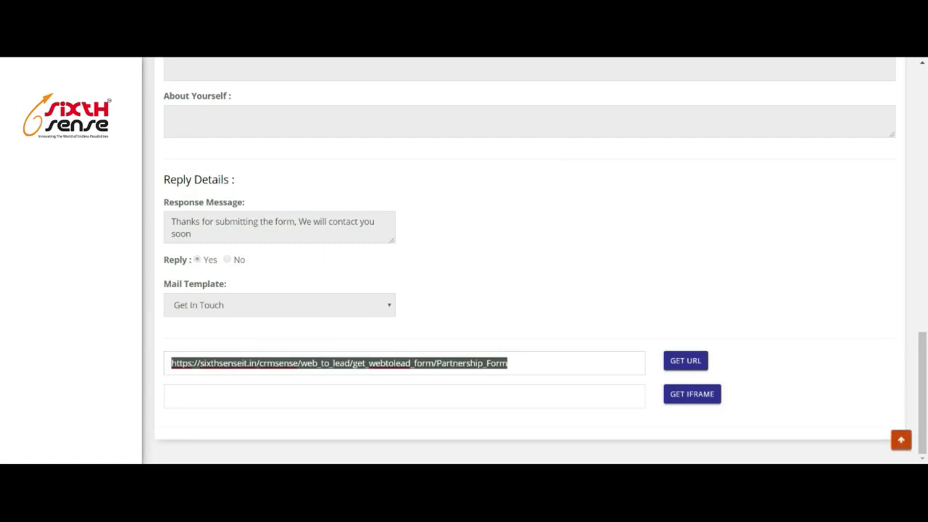
{"action": "left_click", "coordinate": [507, 363]}
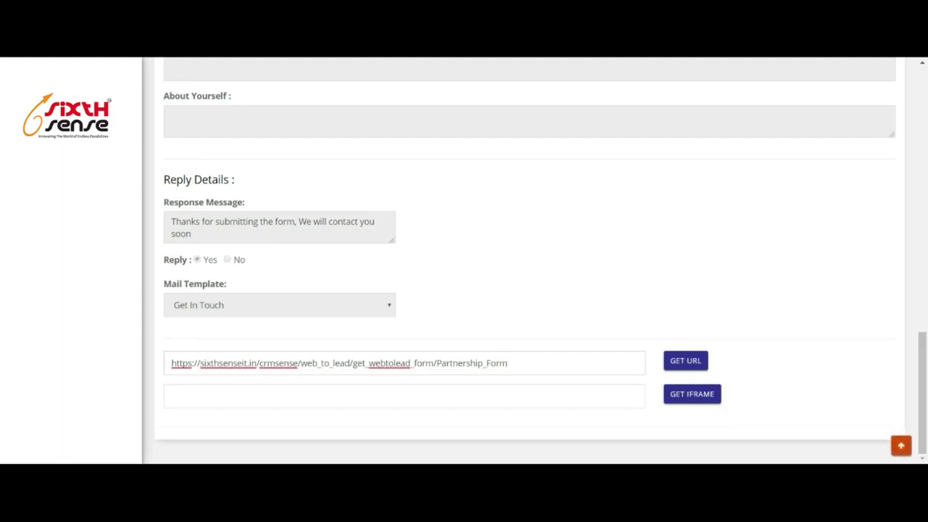
{"action": "left_click", "coordinate": [687, 403]}
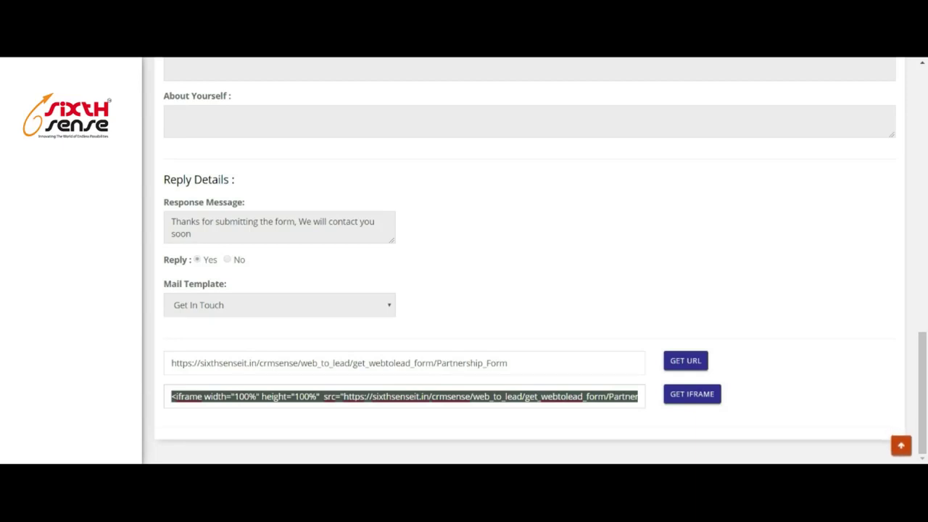
{"action": "scroll", "coordinate": [331, 387], "scroll_direction": "up", "scroll_amount": 15}
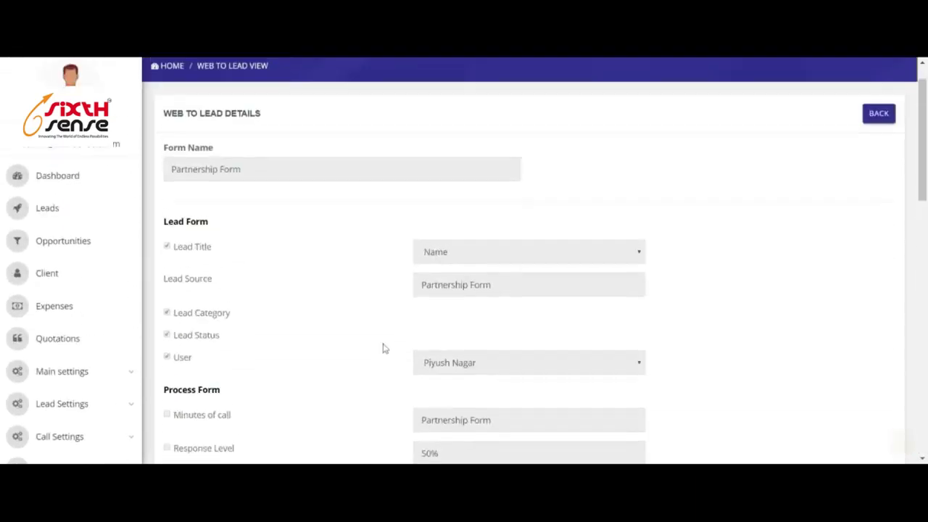
Open the Leads list and scroll through the existing leads.
{"action": "left_click", "coordinate": [54, 250]}
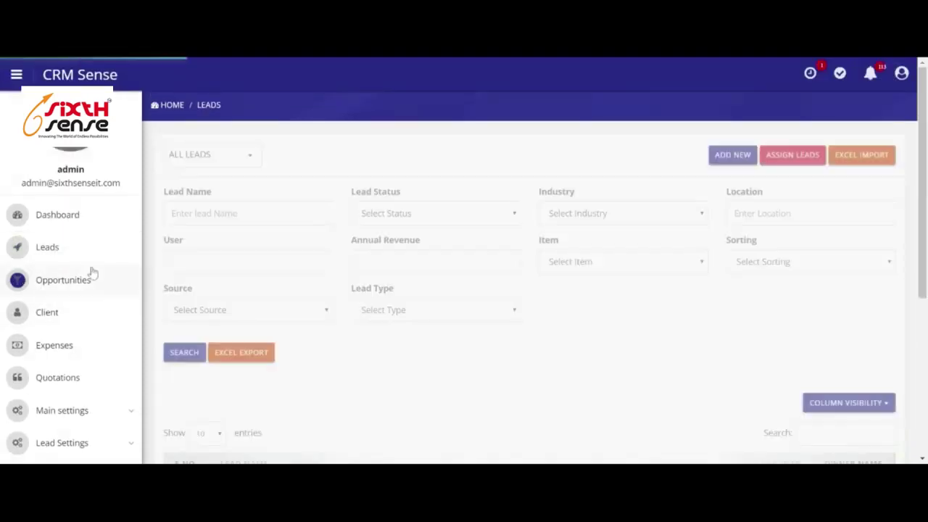
{"action": "scroll", "coordinate": [403, 290], "scroll_direction": "down", "scroll_amount": 5}
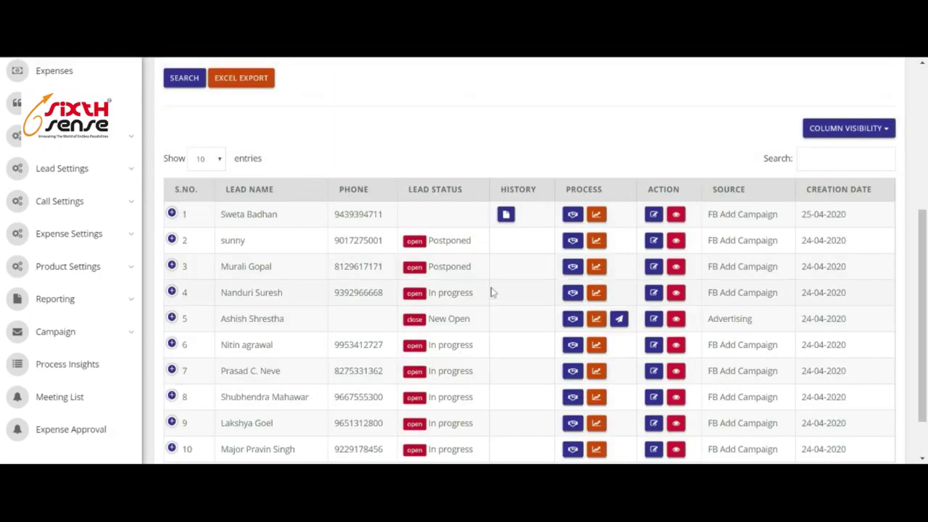
{"action": "scroll", "coordinate": [389, 299], "scroll_direction": "down", "scroll_amount": 1}
{"action": "scroll", "coordinate": [684, 257], "scroll_direction": "up", "scroll_amount": 10}
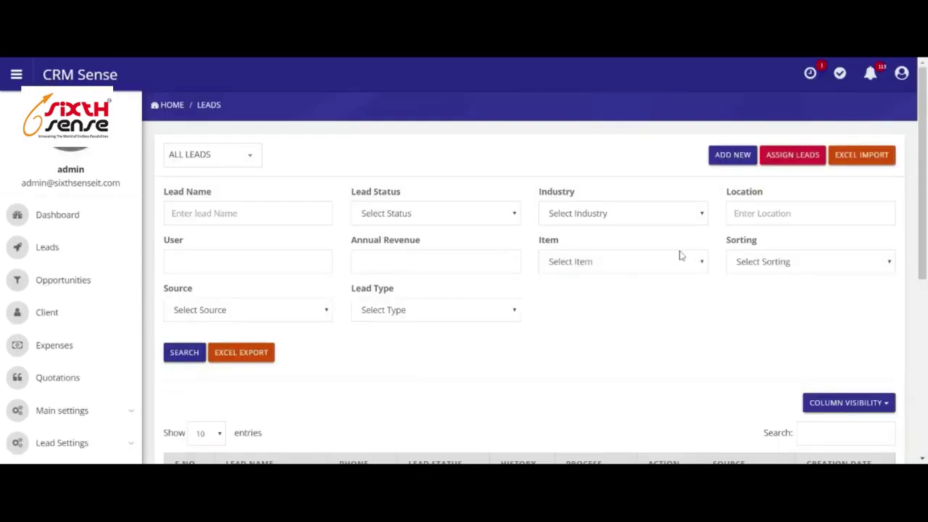
{"action": "scroll", "coordinate": [77, 295], "scroll_direction": "down", "scroll_amount": 3}
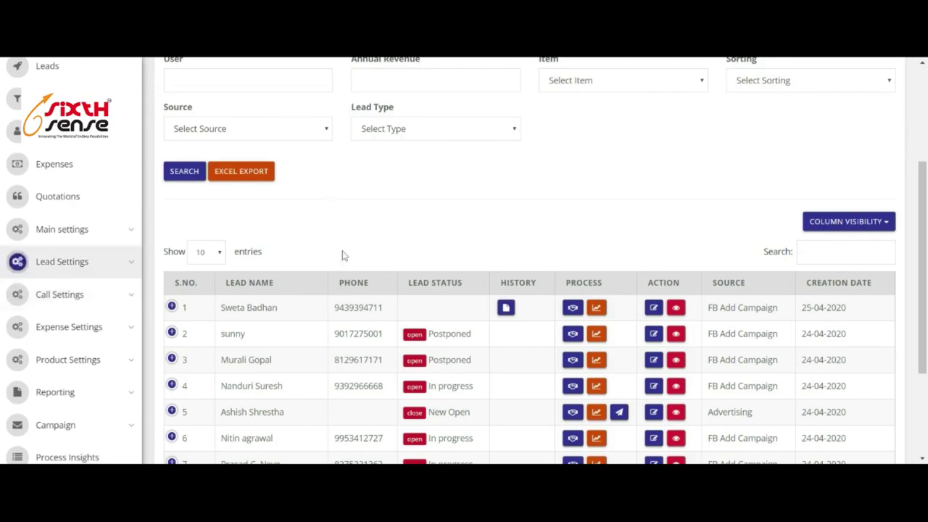
{"action": "scroll", "coordinate": [435, 254], "scroll_direction": "up", "scroll_amount": 3}
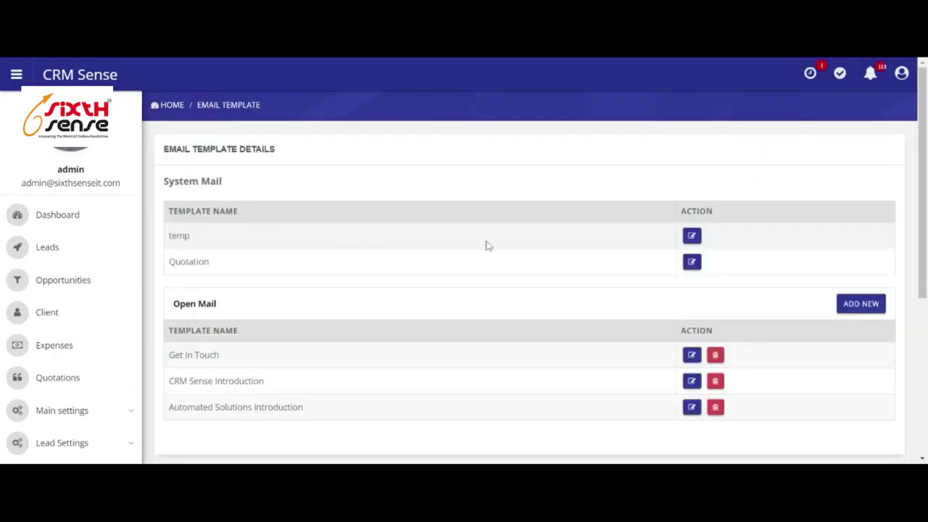
Start a Lead email template named 'name' with subject 'subject', entering the sender's name and e-mail.
{"action": "left_click", "coordinate": [861, 304]}
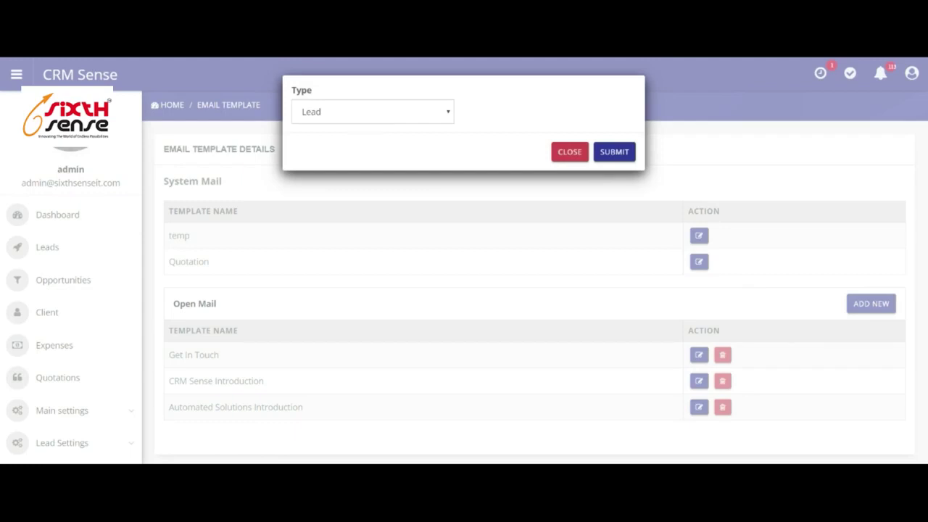
{"action": "left_click", "coordinate": [615, 153]}
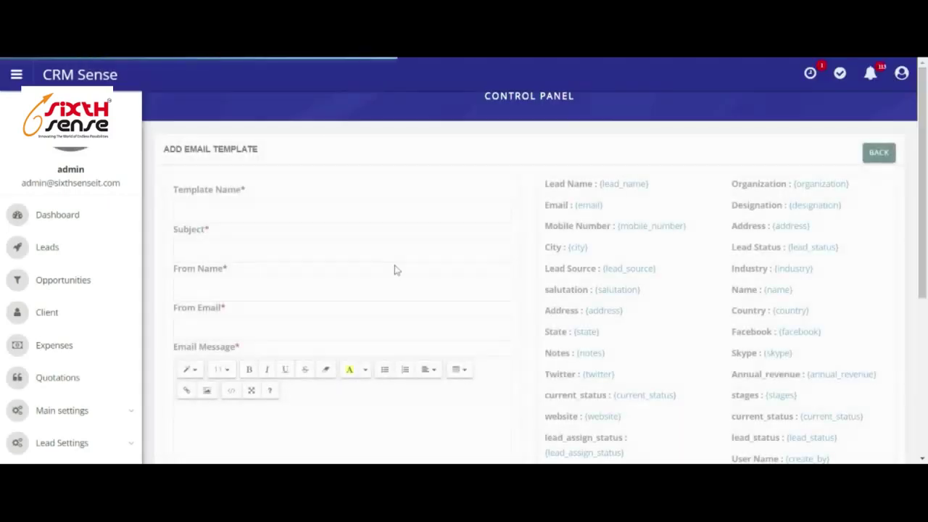
{"action": "scroll", "coordinate": [393, 269], "scroll_direction": "down", "scroll_amount": 1}
{"action": "left_click", "coordinate": [259, 151]}
{"action": "type", "text": "name"}
{"action": "left_click", "coordinate": [182, 190]}
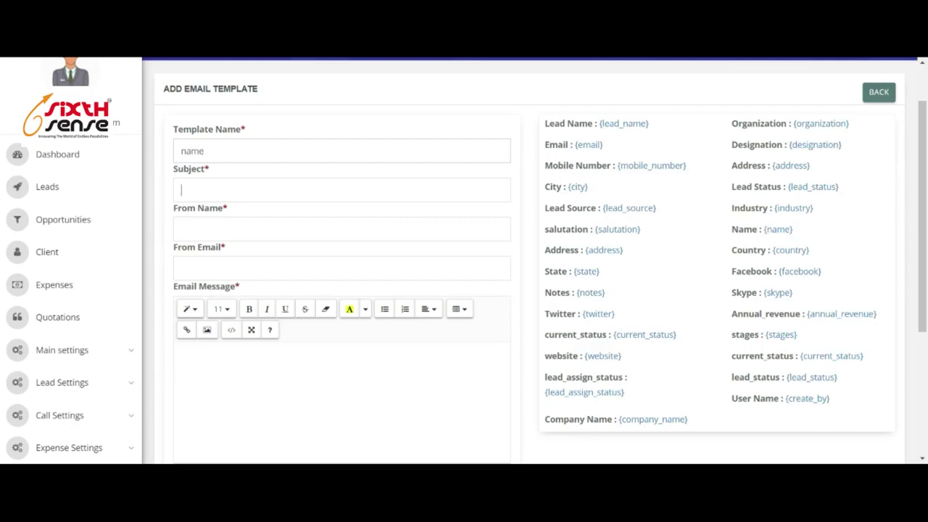
{"action": "type", "text": "subj"}
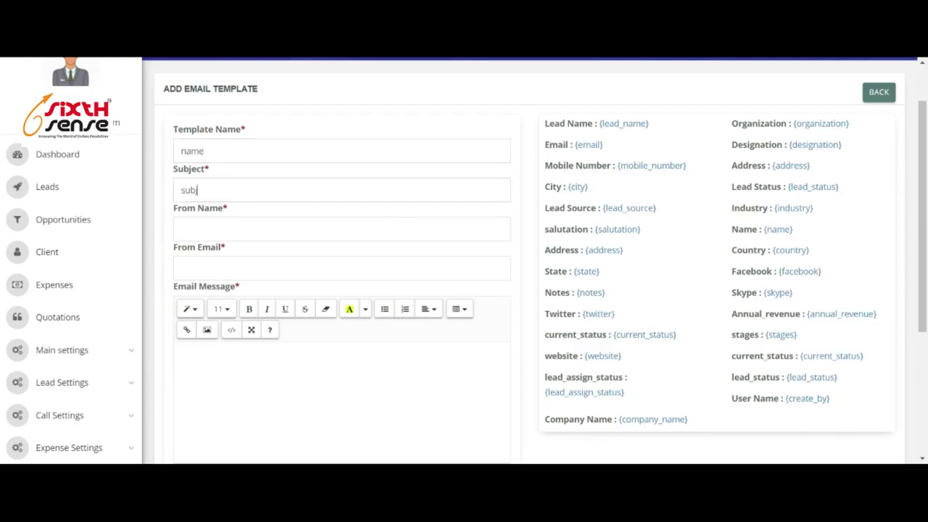
{"action": "type", "text": "ect"}
{"action": "left_click", "coordinate": [182, 229]}
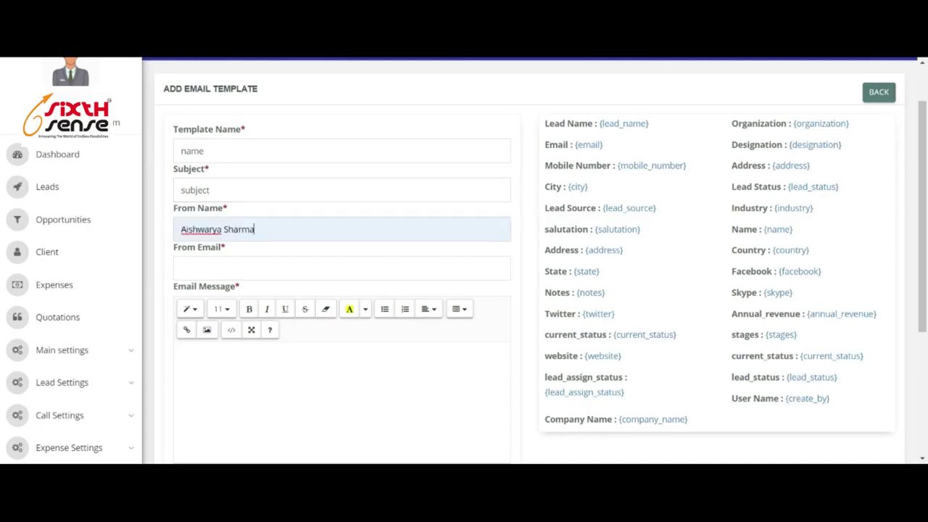
{"action": "left_click", "coordinate": [182, 268]}
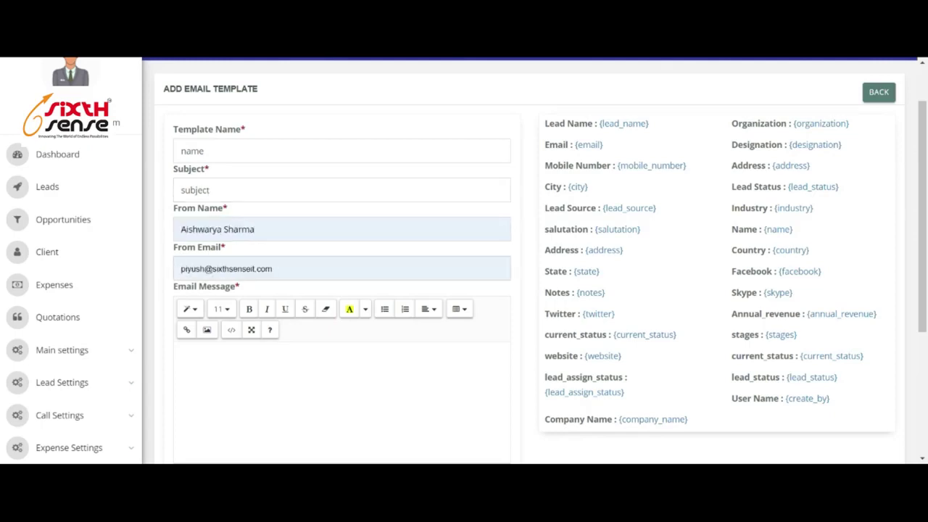
Write the message 'Hi {lead_name}', 'How are you', 'Regards' on separate lines.
{"action": "scroll", "coordinate": [312, 319], "scroll_direction": "down", "scroll_amount": 3}
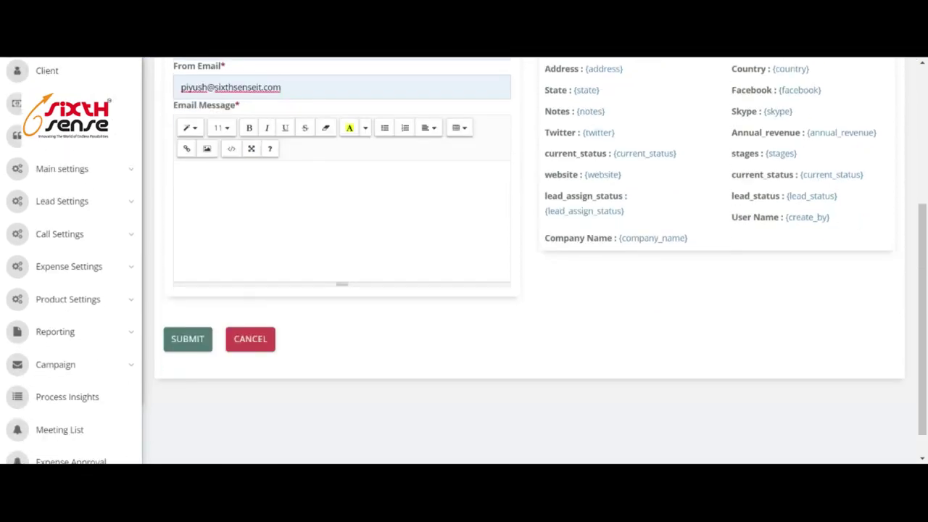
{"action": "scroll", "coordinate": [464, 261], "scroll_direction": "up", "scroll_amount": 2}
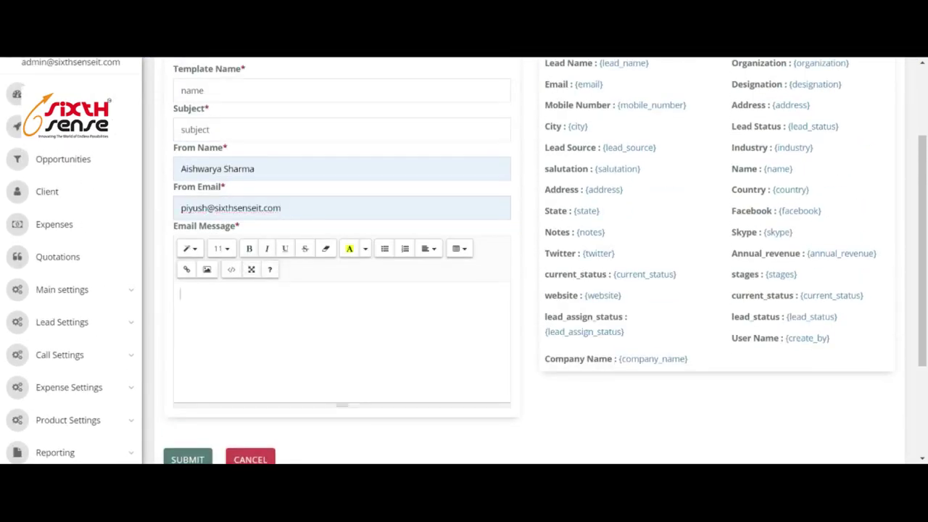
{"action": "type", "text": "Hi"}
{"action": "scroll", "coordinate": [507, 239], "scroll_direction": "up", "scroll_amount": 2}
{"action": "left_click_drag", "start_coordinate": [657, 189], "coordinate": [600, 188]}
{"action": "key", "text": "ctrl+c"}
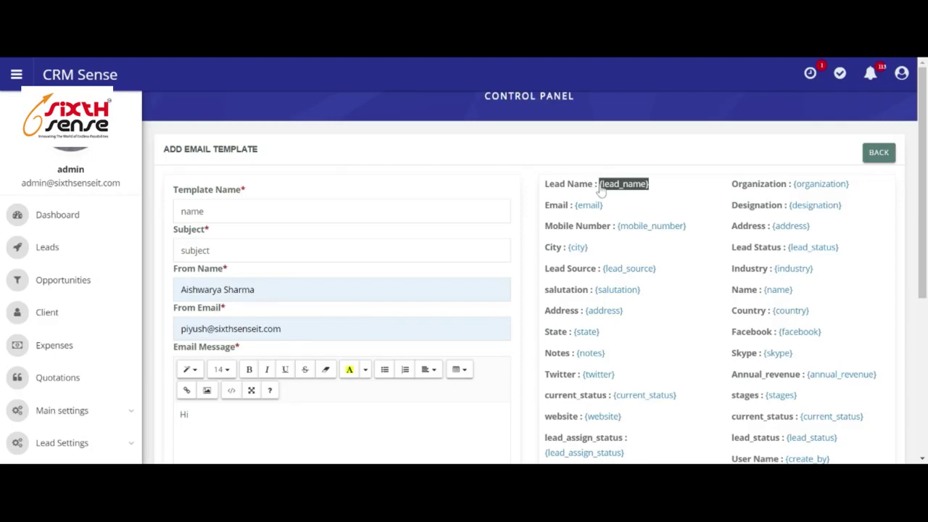
{"action": "scroll", "coordinate": [469, 311], "scroll_direction": "down", "scroll_amount": 3}
{"action": "left_click", "coordinate": [190, 233]}
{"action": "key", "text": "ctrl+v"}
{"action": "key", "text": "Return"}
{"action": "type", "text": "How are"}
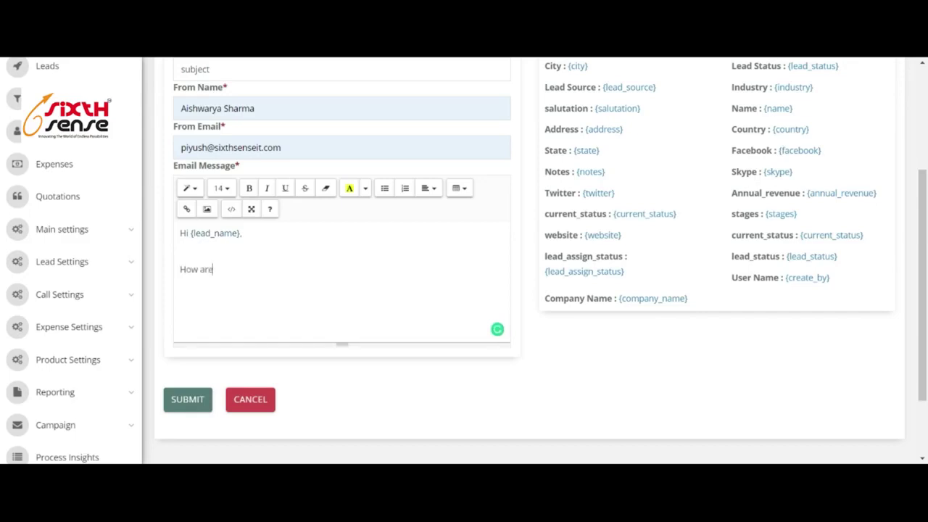
{"action": "type", "text": " you"}
{"action": "key", "text": "Return"}
{"action": "key", "text": "Return"}
{"action": "type", "text": "Regards"}
{"action": "scroll", "coordinate": [341, 261], "scroll_direction": "up", "scroll_amount": 3}
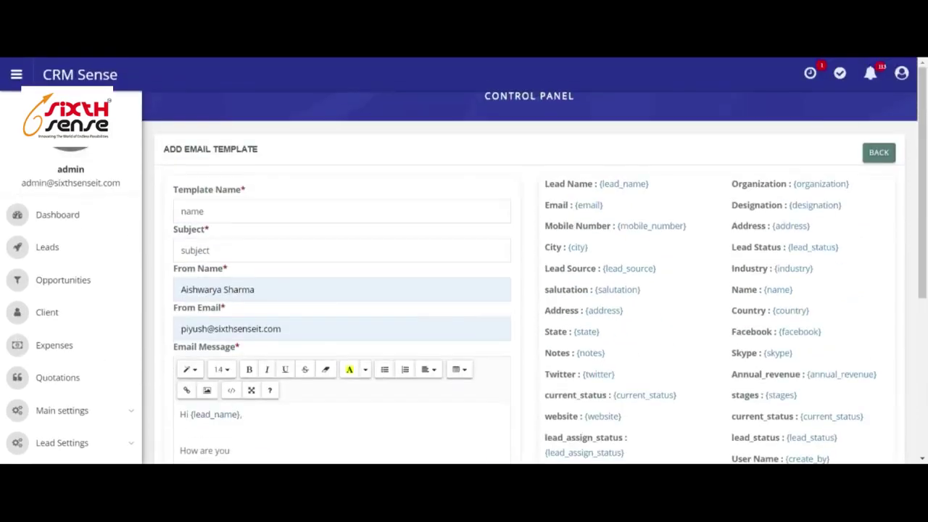
{"action": "scroll", "coordinate": [190, 410], "scroll_direction": "down", "scroll_amount": 3}
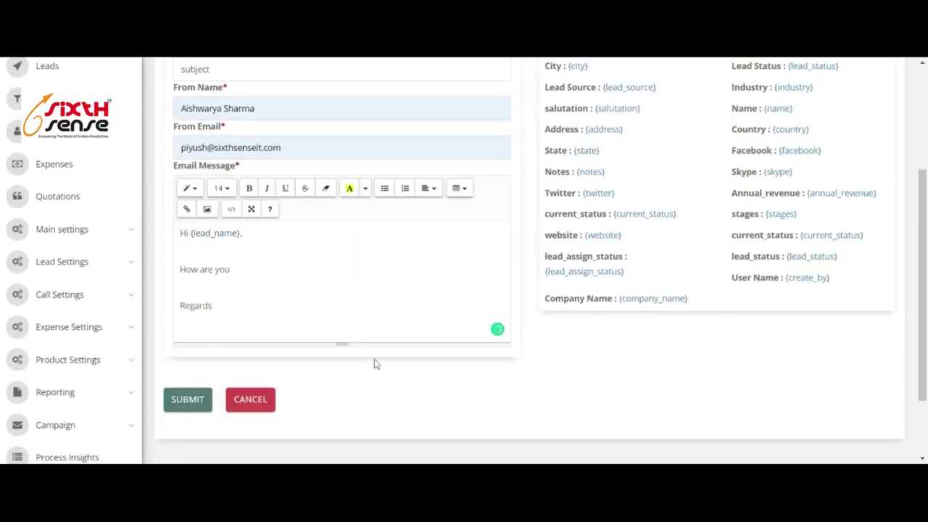
{"action": "scroll", "coordinate": [259, 367], "scroll_direction": "down", "scroll_amount": 3}
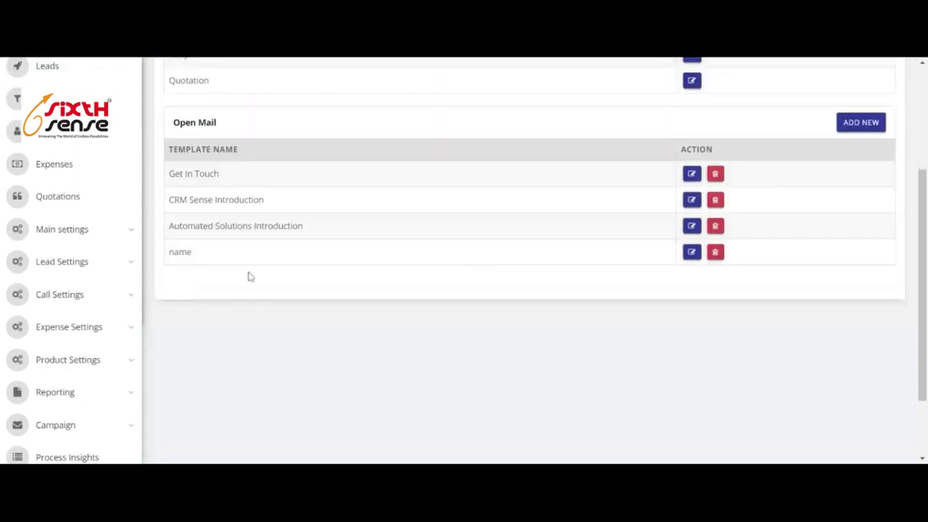
Expand the Campaign section and go to the Bulk Mailing page.
{"action": "scroll", "coordinate": [293, 299], "scroll_direction": "up", "scroll_amount": 2}
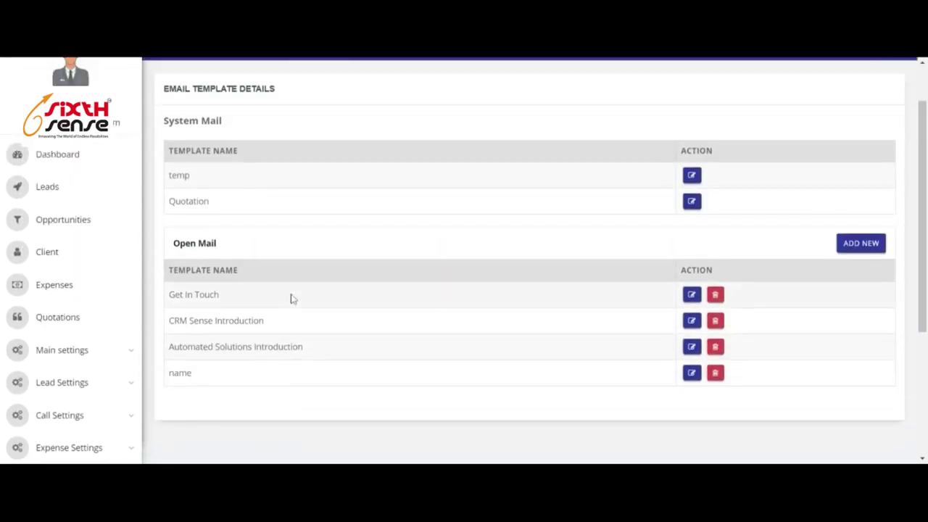
{"action": "scroll", "coordinate": [73, 314], "scroll_direction": "down", "scroll_amount": 3}
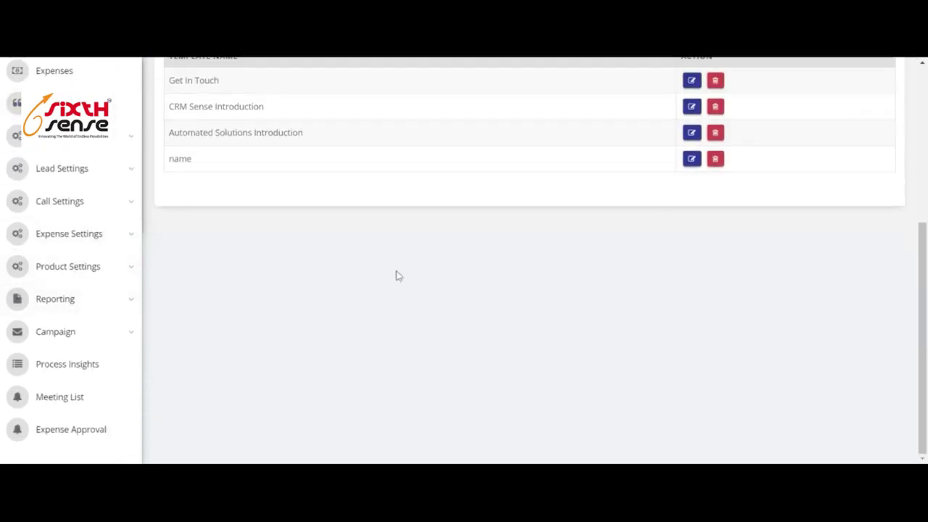
{"action": "left_click", "coordinate": [103, 331]}
{"action": "scroll", "coordinate": [109, 304], "scroll_direction": "down", "scroll_amount": 2}
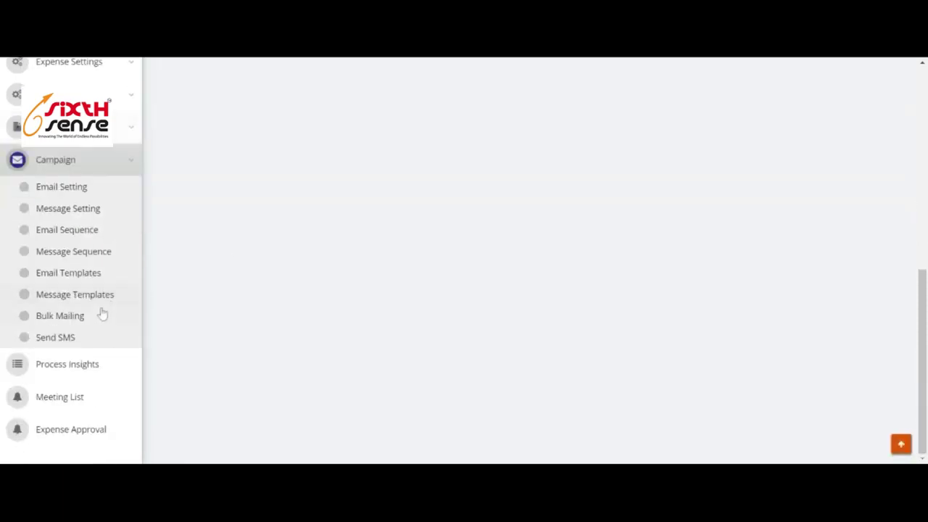
{"action": "left_click", "coordinate": [54, 317]}
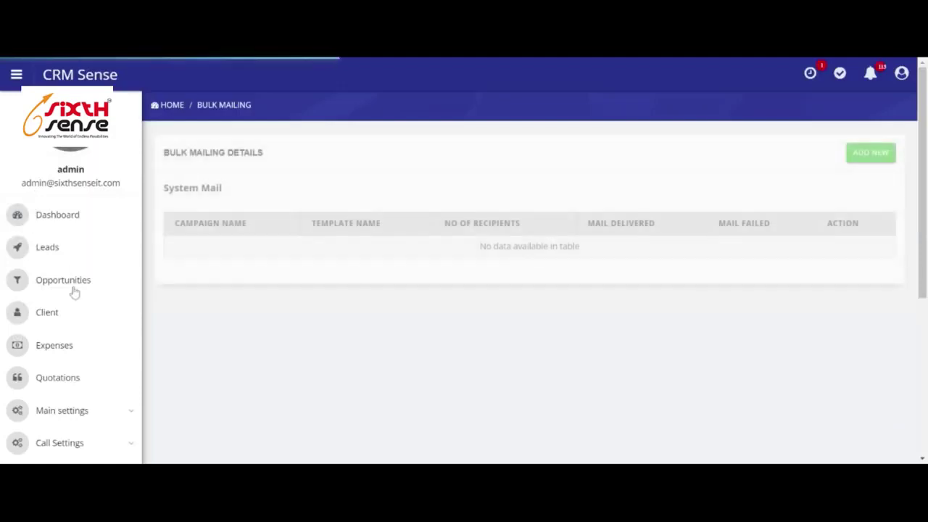
{"action": "scroll", "coordinate": [79, 341], "scroll_direction": "down", "scroll_amount": 2}
{"action": "scroll", "coordinate": [74, 319], "scroll_direction": "up", "scroll_amount": 2}
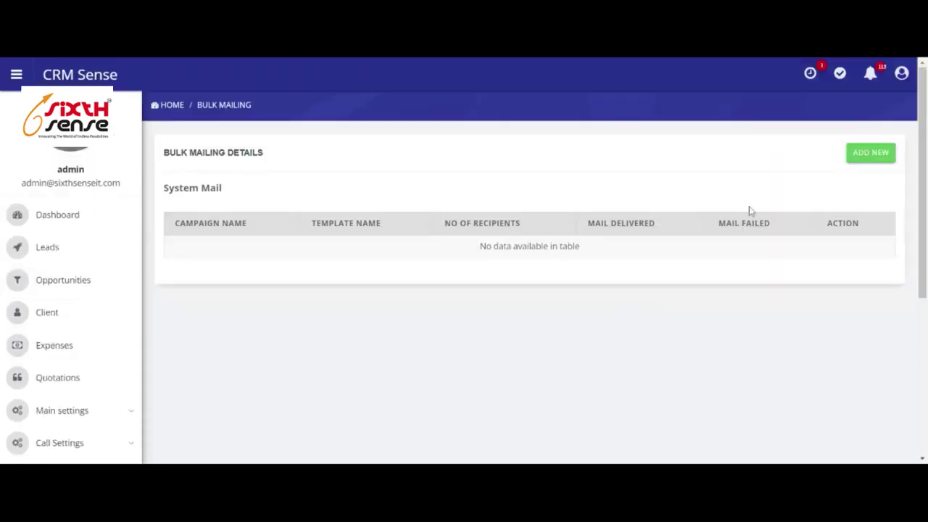
Start a new bulk mailing campaign of type Lead, then discard it unsaved.
{"action": "left_click", "coordinate": [875, 153]}
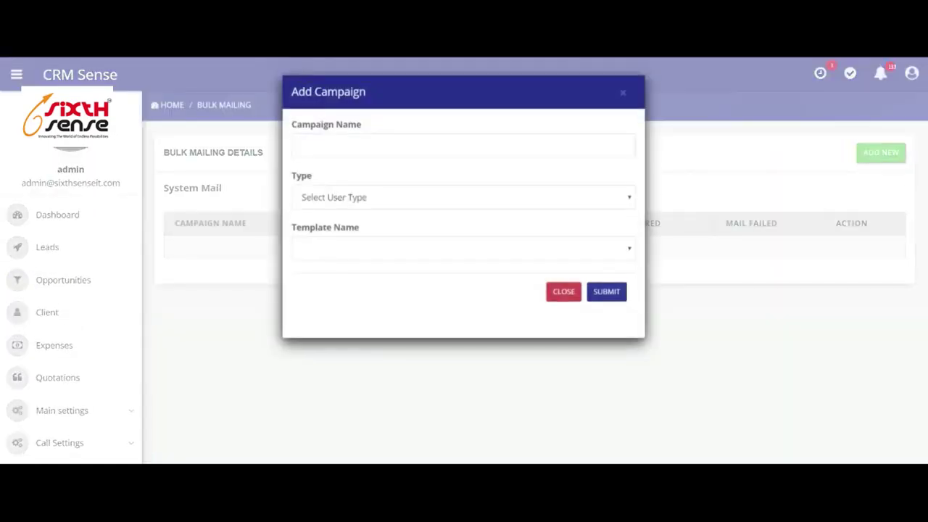
{"action": "left_click", "coordinate": [359, 230]}
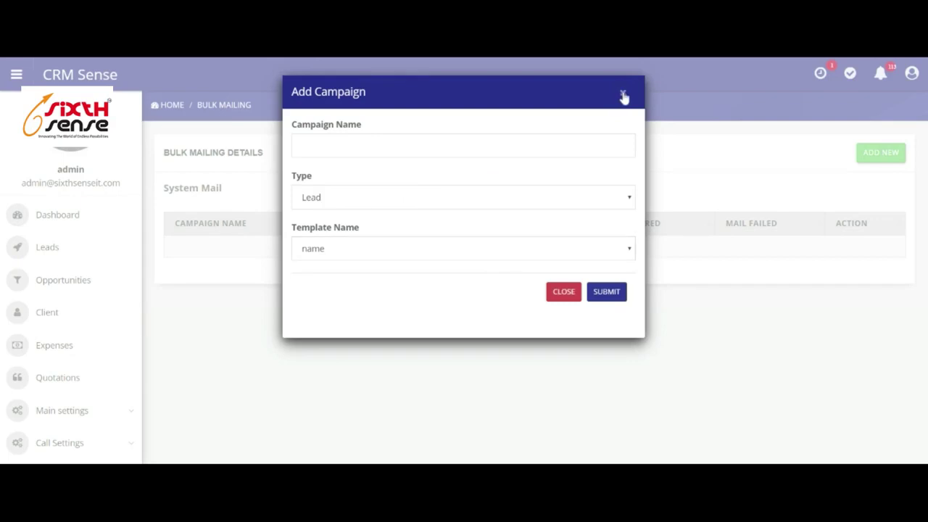
{"action": "left_click", "coordinate": [624, 96]}
{"action": "scroll", "coordinate": [218, 312], "scroll_direction": "down", "scroll_amount": 5}
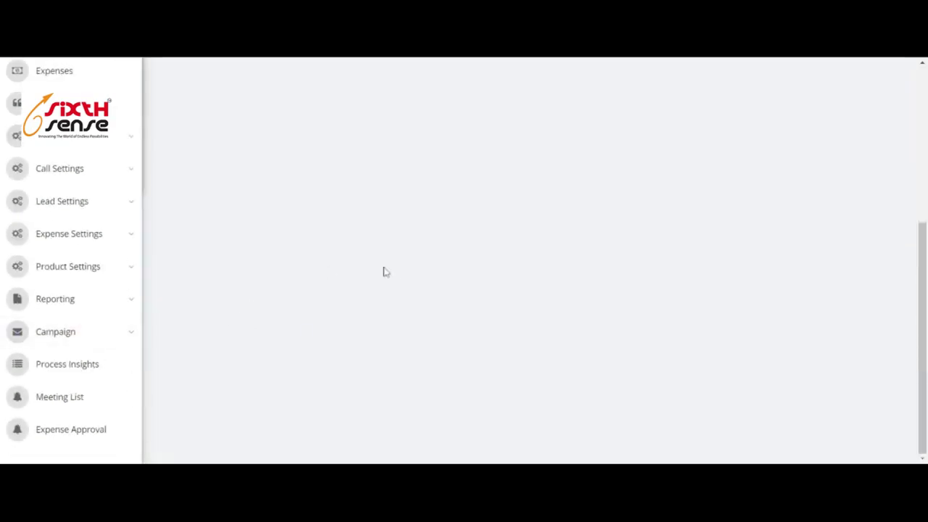
Expand Campaign, open the Send SMS bulk messaging page and scroll through it.
{"action": "left_click", "coordinate": [69, 333]}
{"action": "scroll", "coordinate": [80, 337], "scroll_direction": "down", "scroll_amount": 2}
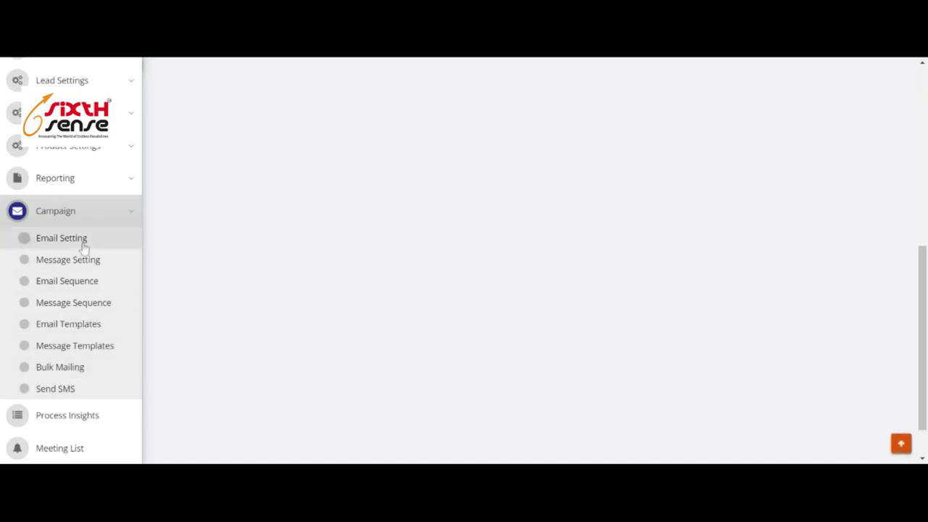
{"action": "left_click", "coordinate": [62, 390]}
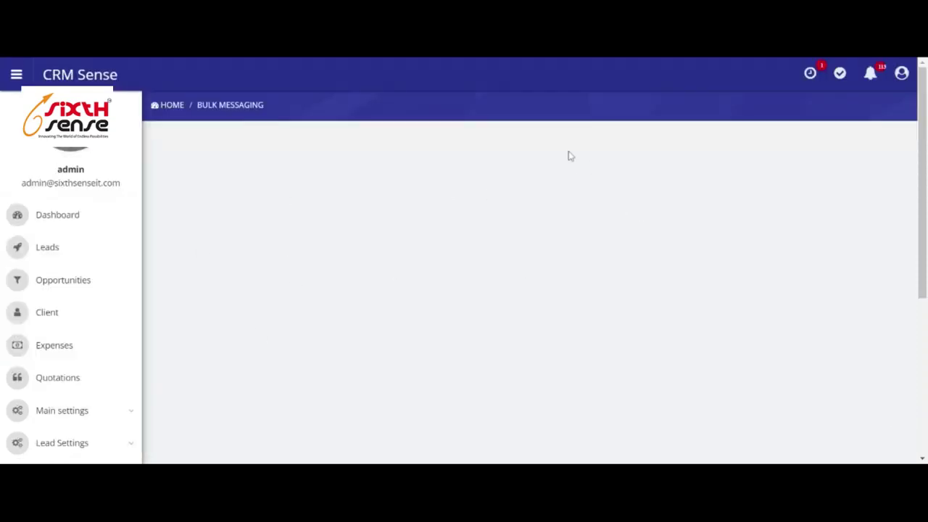
{"action": "scroll", "coordinate": [271, 304], "scroll_direction": "down", "scroll_amount": 5}
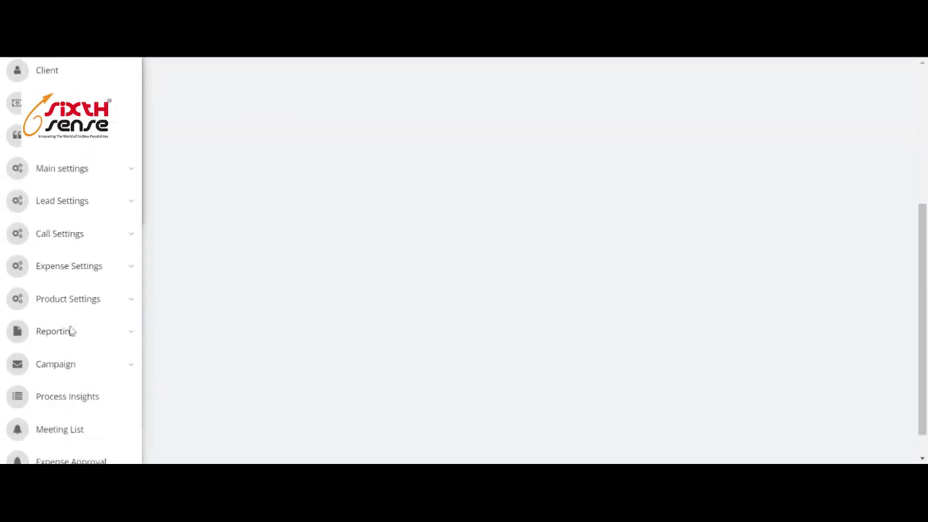
{"action": "scroll", "coordinate": [72, 332], "scroll_direction": "down", "scroll_amount": 1}
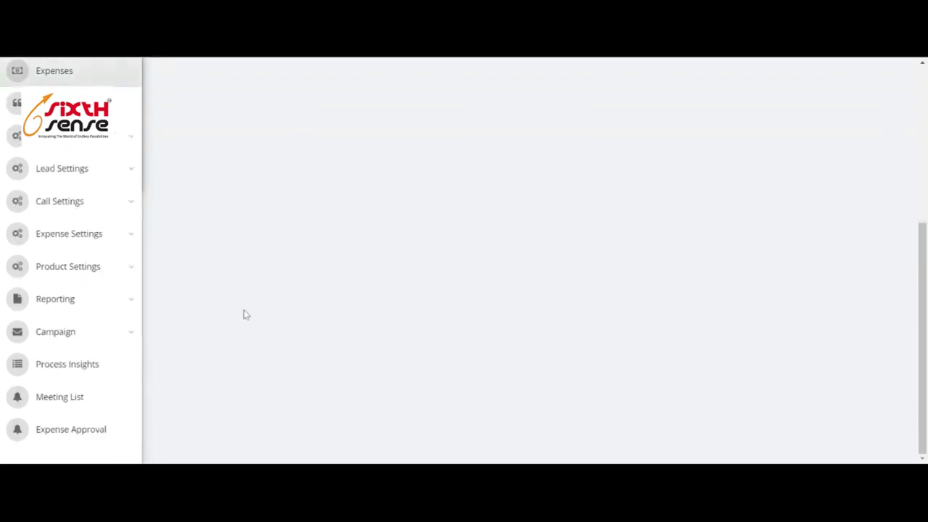
{"action": "scroll", "coordinate": [196, 334], "scroll_direction": "down", "scroll_amount": 4}
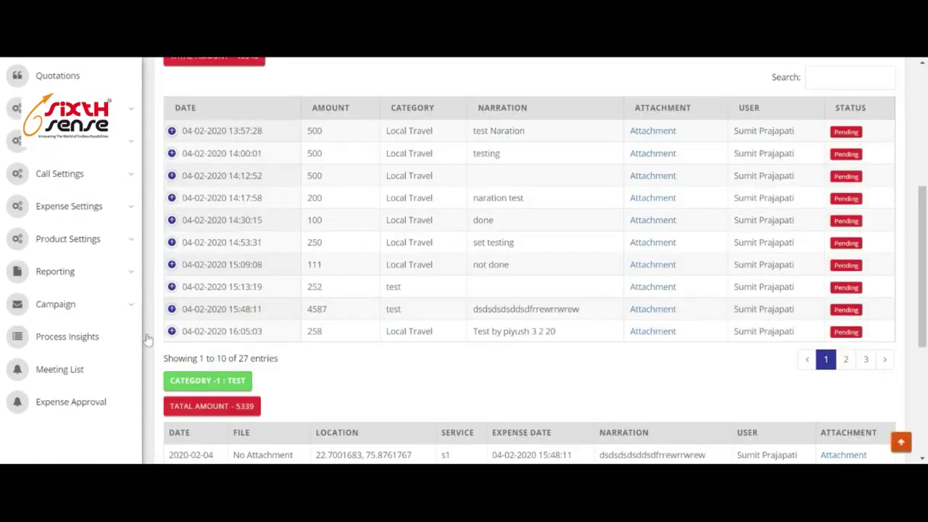
{"action": "scroll", "coordinate": [334, 254], "scroll_direction": "down", "scroll_amount": 3}
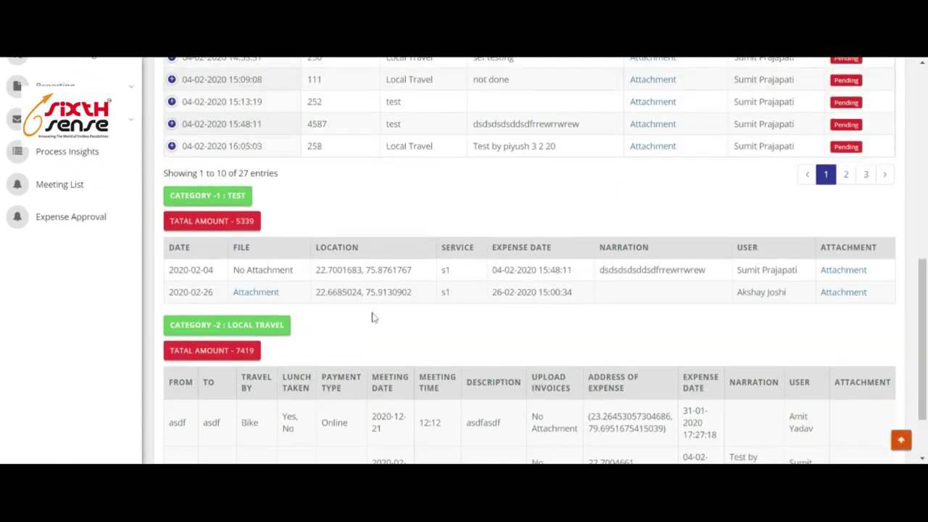
{"action": "scroll", "coordinate": [372, 317], "scroll_direction": "down", "scroll_amount": 1}
{"action": "scroll", "coordinate": [563, 265], "scroll_direction": "up", "scroll_amount": 6}
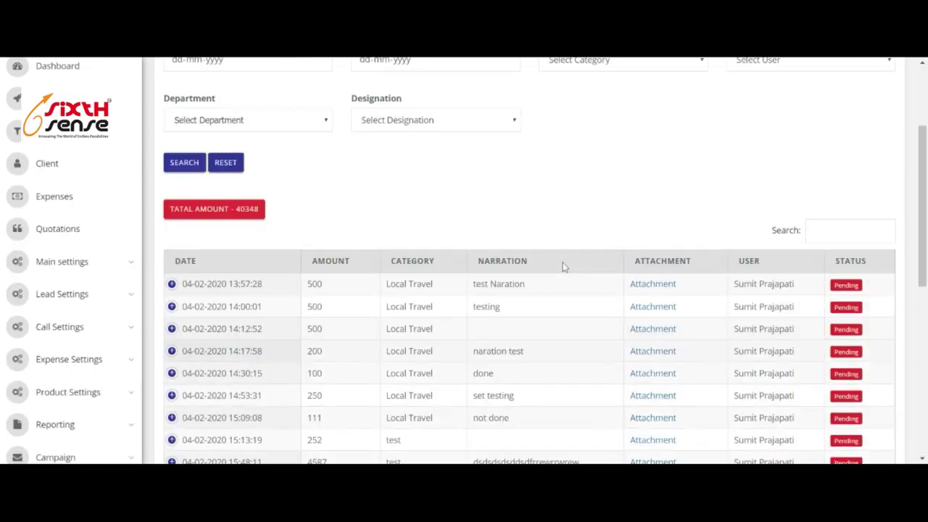
{"action": "scroll", "coordinate": [416, 259], "scroll_direction": "up", "scroll_amount": 3}
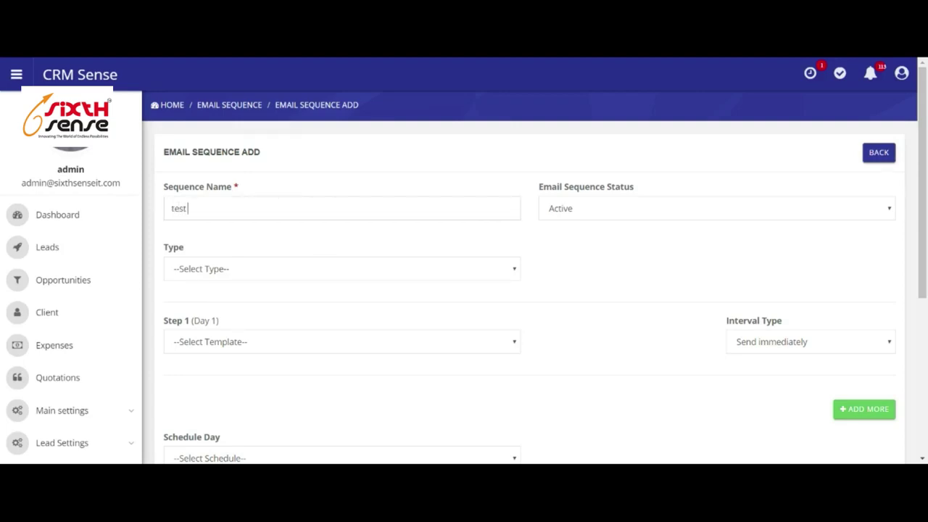
Target Lead type with New Open status, using CRM Sense Introduction as step 1.
{"action": "left_click", "coordinate": [279, 288]}
{"action": "scroll", "coordinate": [593, 169], "scroll_direction": "down", "scroll_amount": 3}
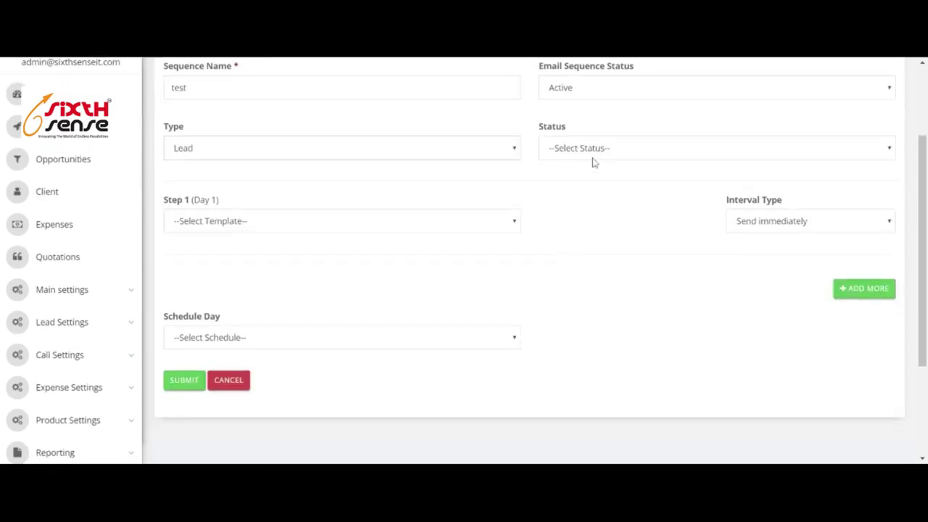
{"action": "left_click", "coordinate": [599, 166]}
{"action": "left_click", "coordinate": [274, 227]}
{"action": "left_click", "coordinate": [273, 240]}
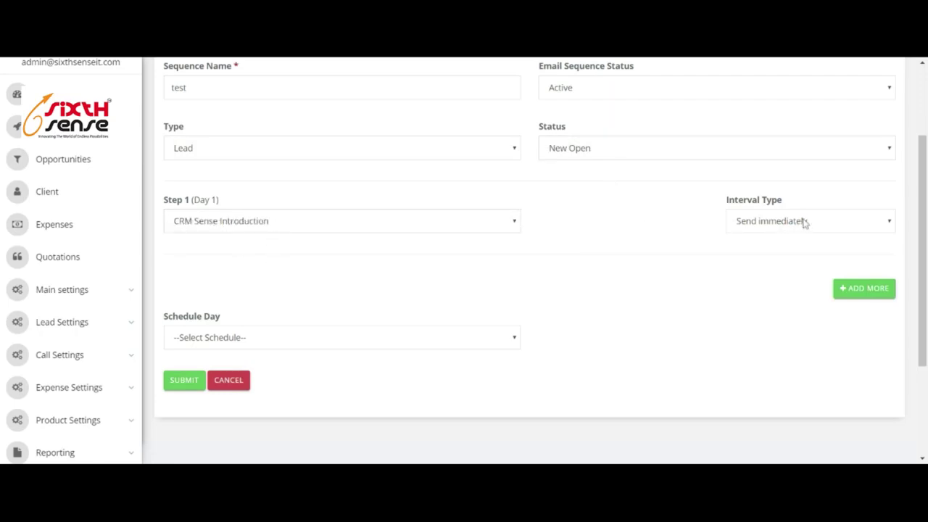
Add steps using Automated Solutions Introduction and the name template, with a 2-day delay.
{"action": "left_click", "coordinate": [861, 290]}
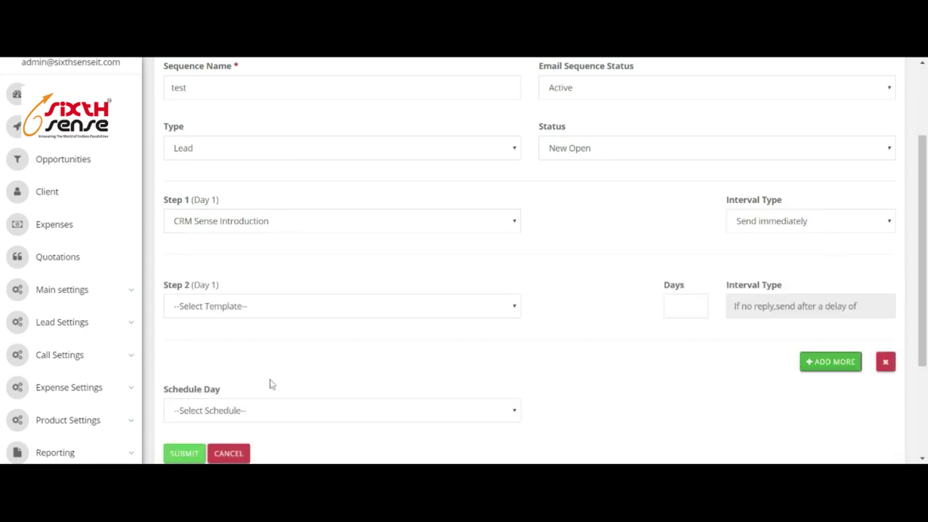
{"action": "left_click", "coordinate": [258, 322]}
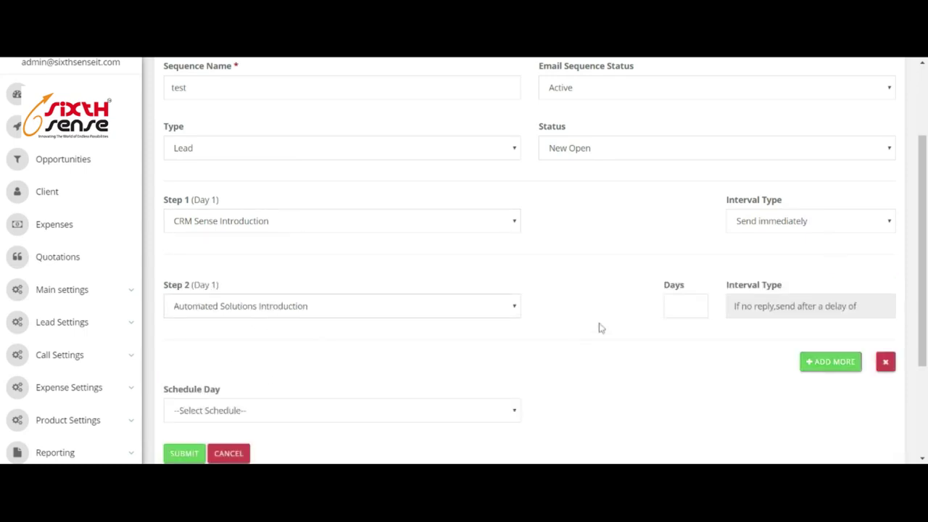
{"action": "left_click", "coordinate": [694, 306]}
{"action": "left_click", "coordinate": [846, 367]}
{"action": "left_click", "coordinate": [227, 383]}
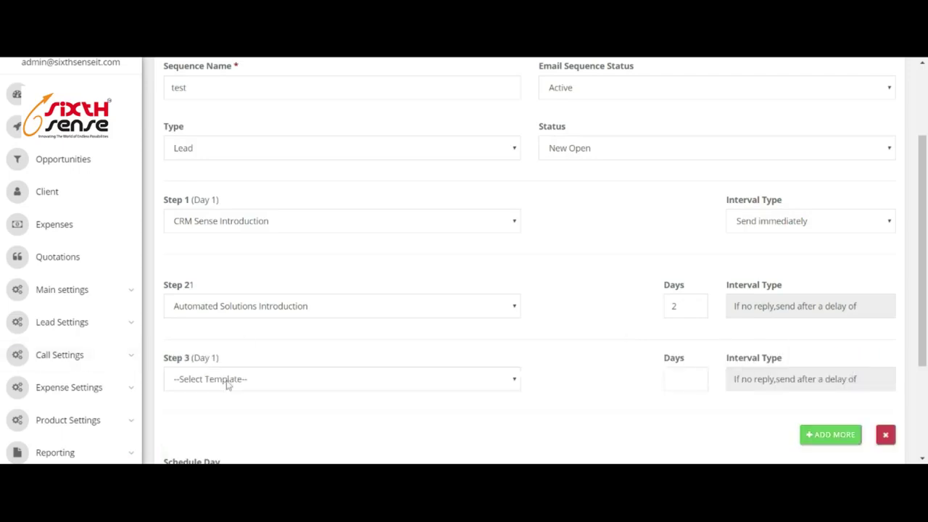
{"action": "left_click", "coordinate": [223, 410]}
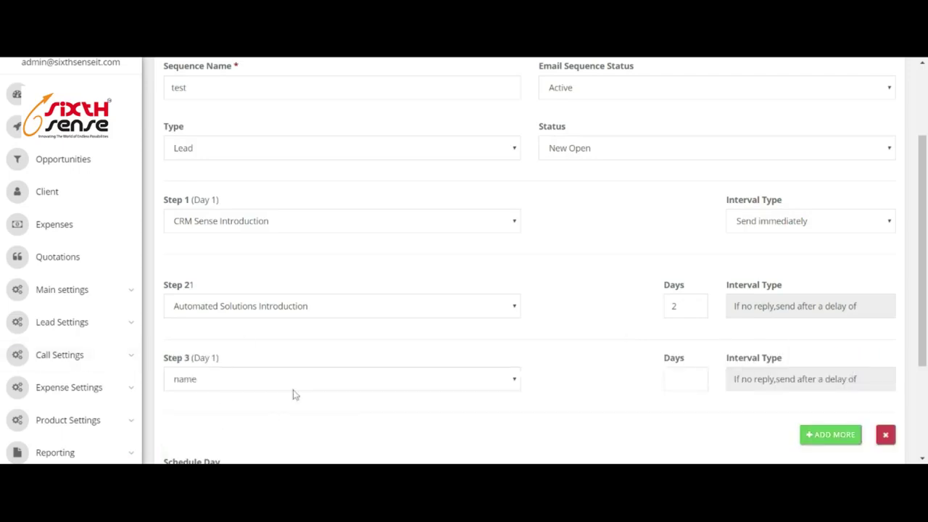
{"action": "left_click", "coordinate": [694, 379]}
{"action": "scroll", "coordinate": [648, 362], "scroll_direction": "down", "scroll_amount": 1}
{"action": "scroll", "coordinate": [648, 362], "scroll_direction": "down", "scroll_amount": 3}
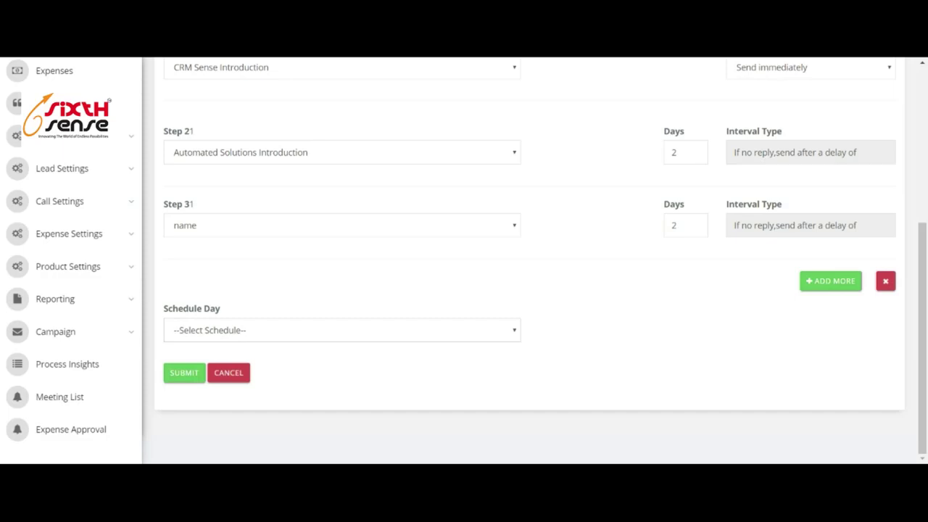
Set Schedule Day to Monday - Saturday - With Time and the send time to 10 PM.
{"action": "left_click", "coordinate": [321, 432]}
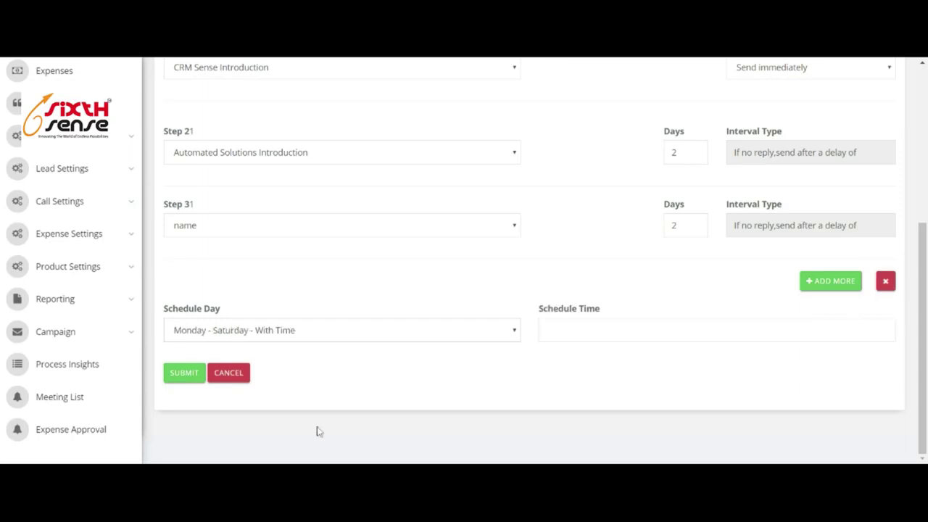
{"action": "left_click", "coordinate": [551, 331]}
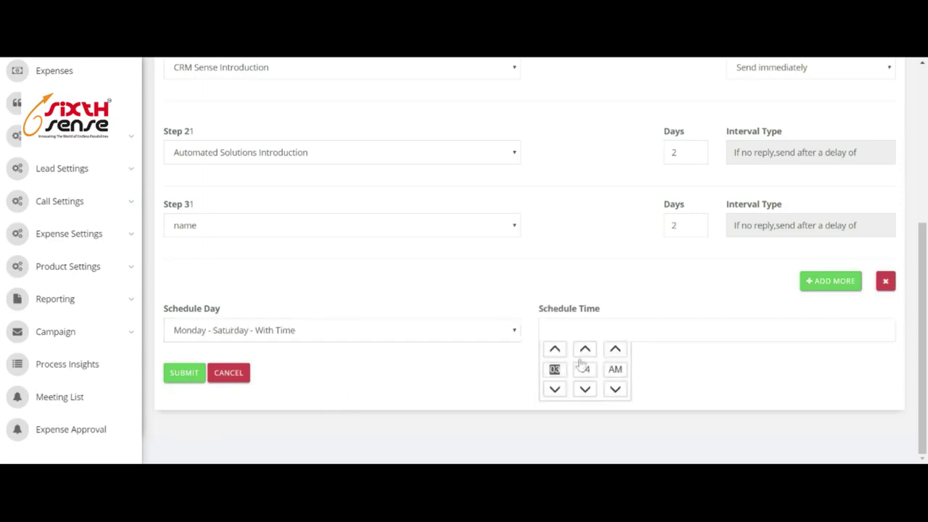
{"action": "left_click", "coordinate": [615, 390]}
{"action": "left_click", "coordinate": [615, 390]}
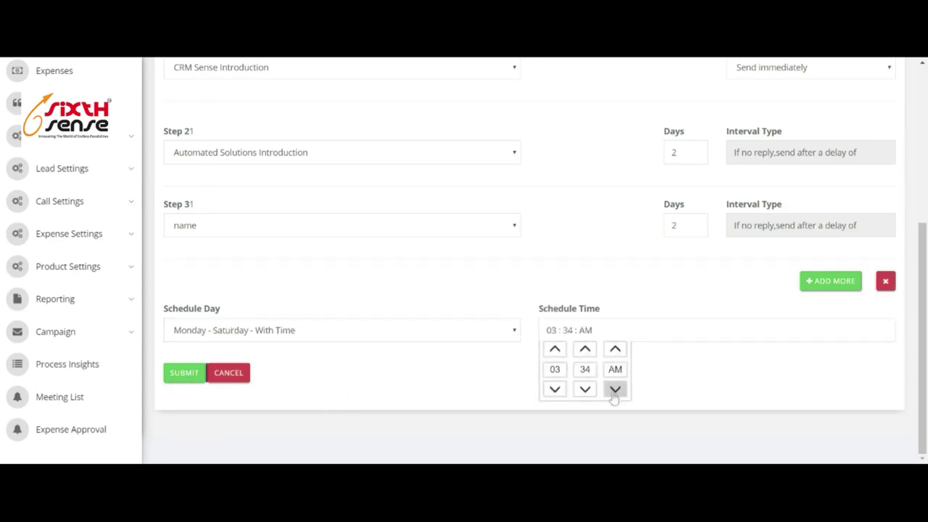
{"action": "left_click", "coordinate": [615, 349]}
{"action": "left_click", "coordinate": [555, 389]}
{"action": "left_click", "coordinate": [555, 389]}
{"action": "left_click", "coordinate": [555, 389]}
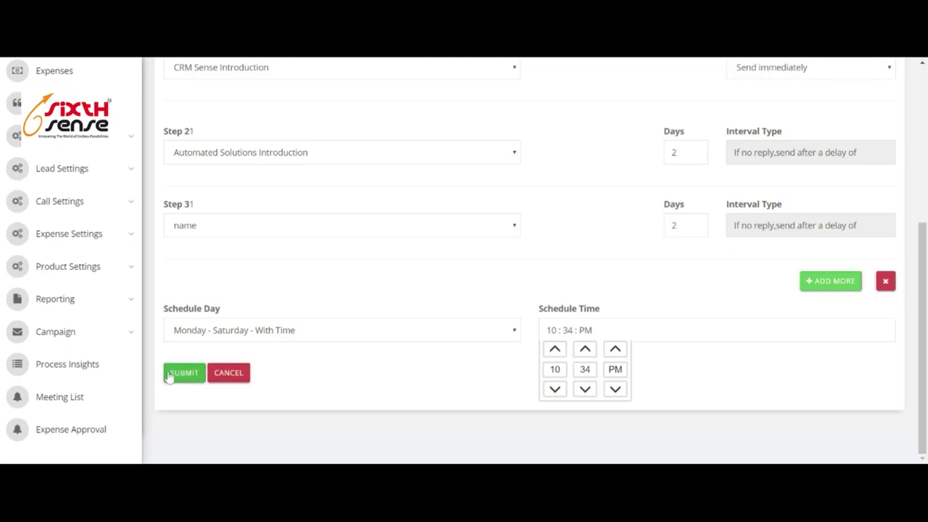
{"action": "scroll", "coordinate": [347, 280], "scroll_direction": "up", "scroll_amount": 3}
{"action": "scroll", "coordinate": [384, 276], "scroll_direction": "up", "scroll_amount": 2}
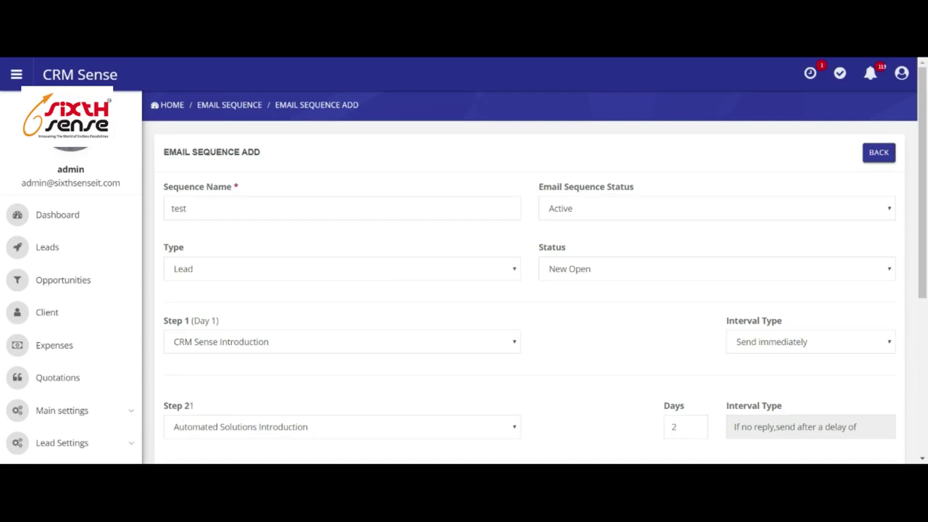
{"action": "scroll", "coordinate": [447, 293], "scroll_direction": "down", "scroll_amount": 4}
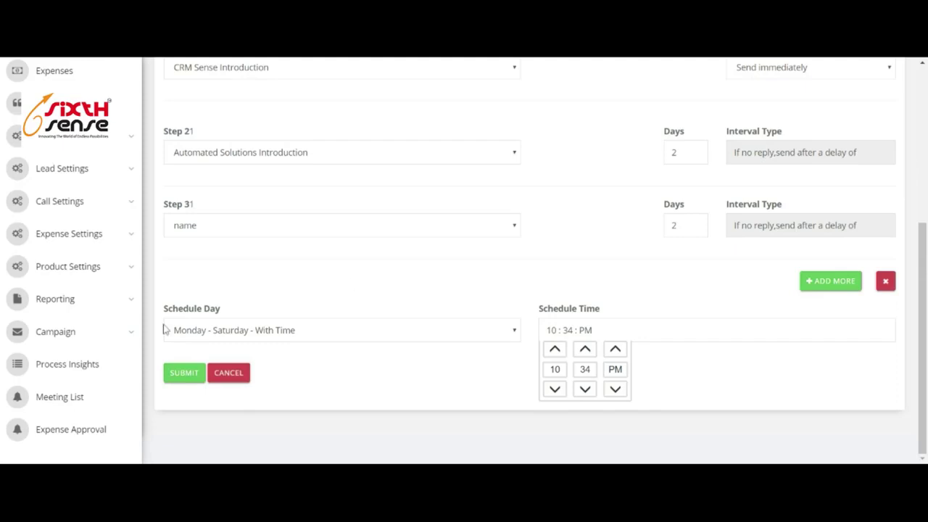
{"action": "left_click", "coordinate": [97, 336]}
{"action": "scroll", "coordinate": [98, 378], "scroll_direction": "down", "scroll_amount": 2}
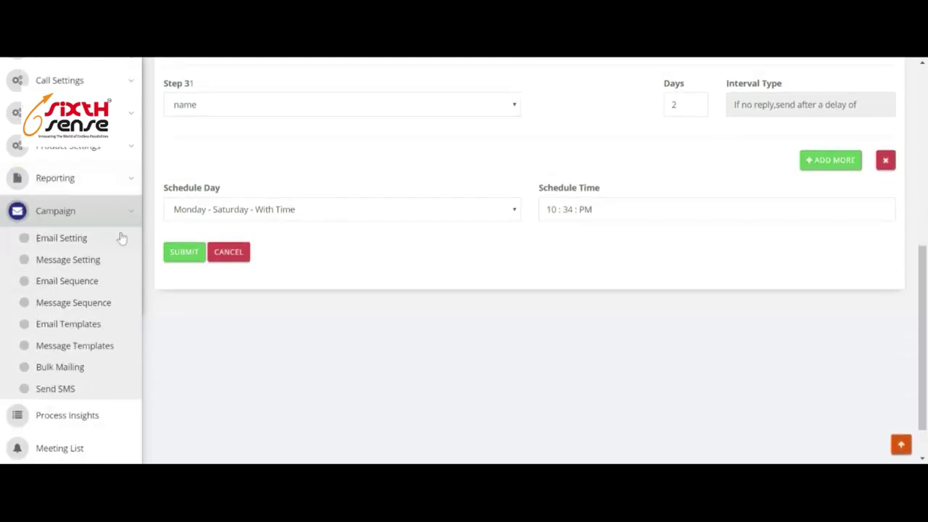
{"action": "scroll", "coordinate": [486, 188], "scroll_direction": "up", "scroll_amount": 3}
{"action": "scroll", "coordinate": [485, 188], "scroll_direction": "up", "scroll_amount": 3}
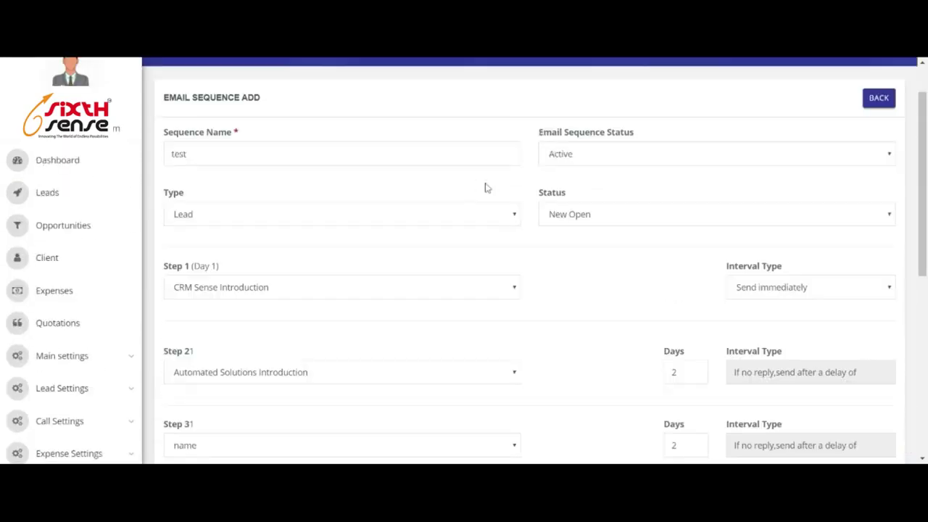
{"action": "scroll", "coordinate": [380, 278], "scroll_direction": "down", "scroll_amount": 4}
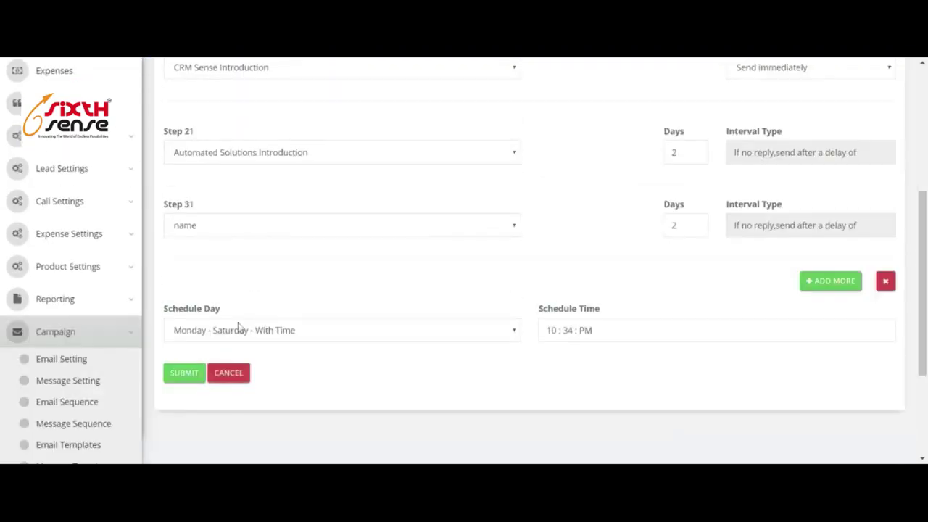
{"action": "scroll", "coordinate": [52, 377], "scroll_direction": "down", "scroll_amount": 1}
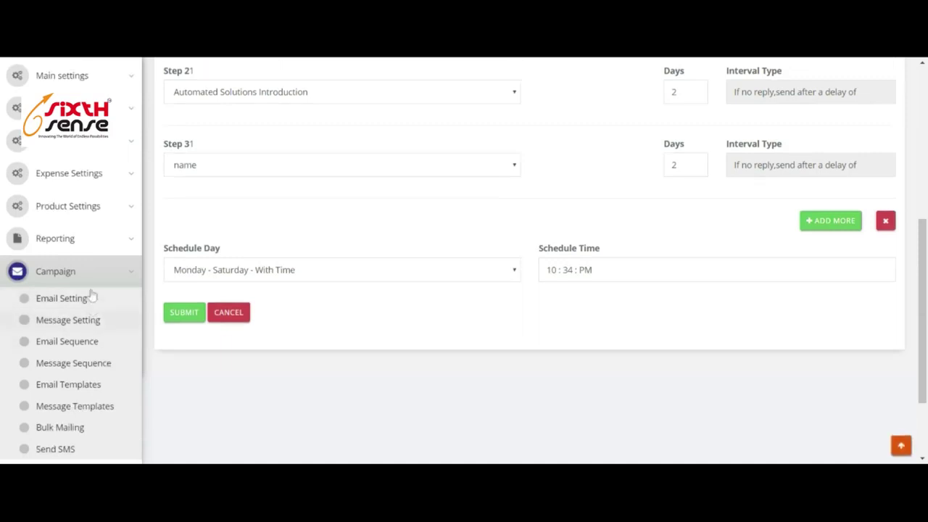
{"action": "scroll", "coordinate": [80, 374], "scroll_direction": "down", "scroll_amount": 2}
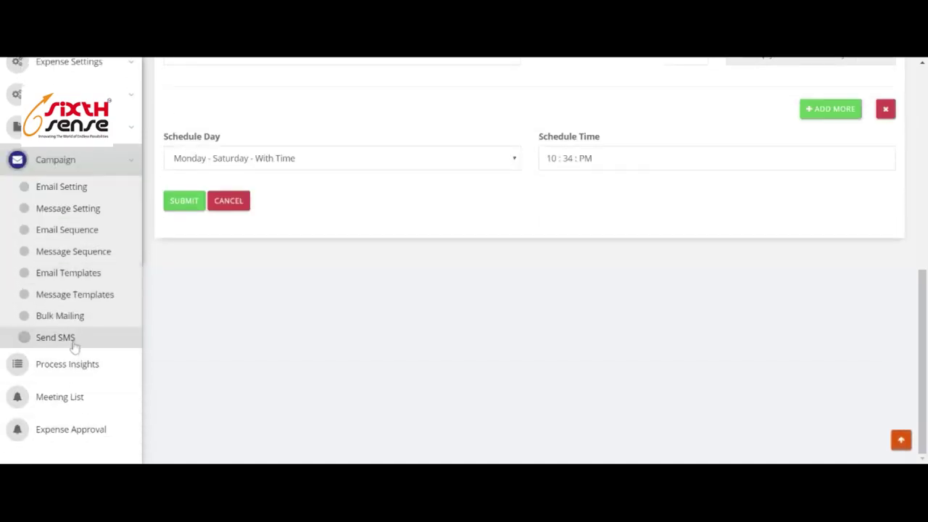
{"action": "scroll", "coordinate": [565, 310], "scroll_direction": "up", "scroll_amount": 4}
{"action": "scroll", "coordinate": [565, 311], "scroll_direction": "up", "scroll_amount": 3}
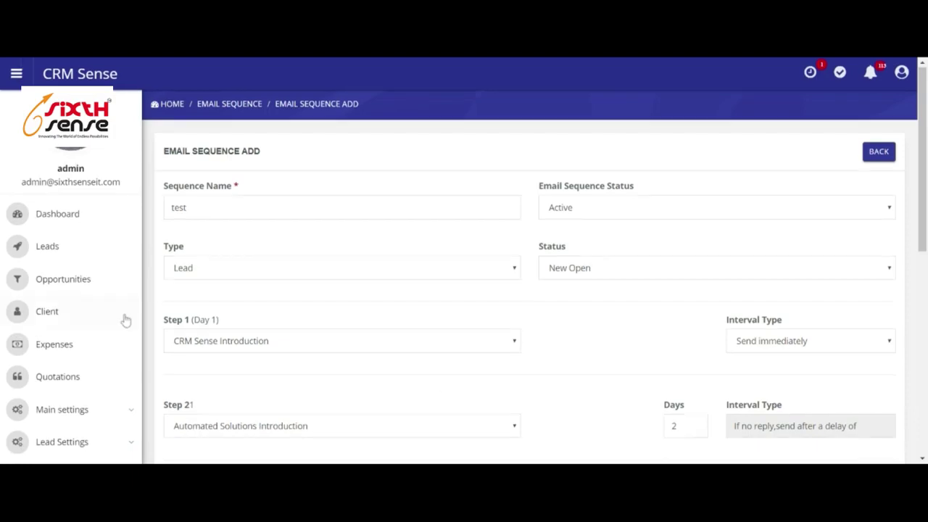
{"action": "scroll", "coordinate": [122, 327], "scroll_direction": "down", "scroll_amount": 4}
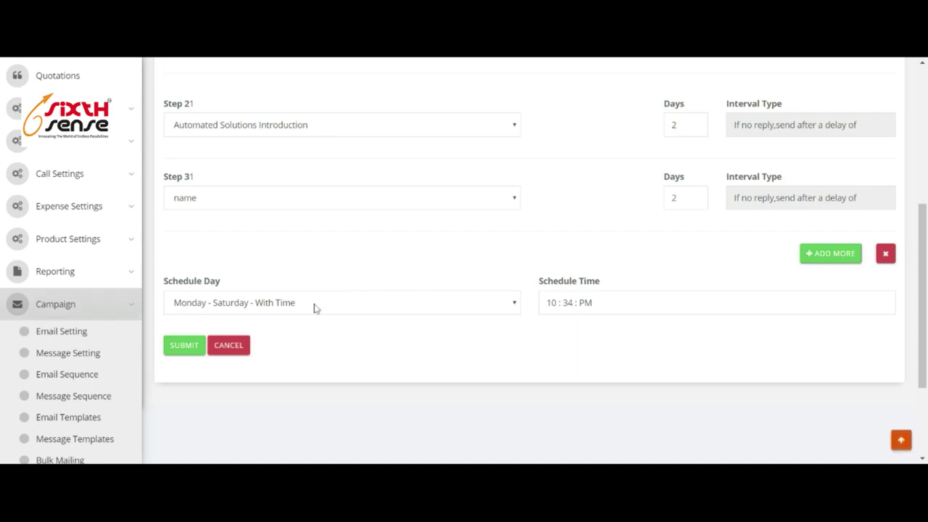
{"action": "scroll", "coordinate": [218, 319], "scroll_direction": "down", "scroll_amount": 2}
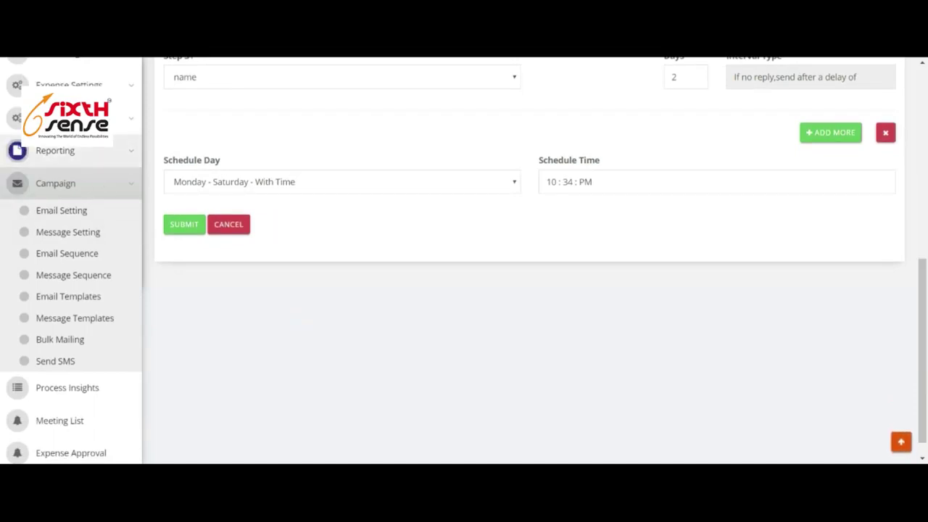
{"action": "left_click", "coordinate": [118, 155]}
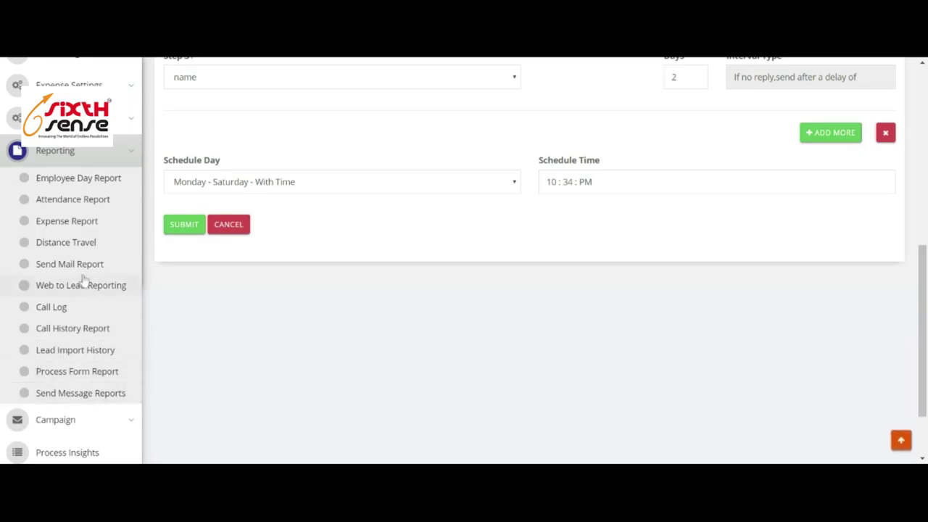
{"action": "scroll", "coordinate": [84, 274], "scroll_direction": "up", "scroll_amount": 3}
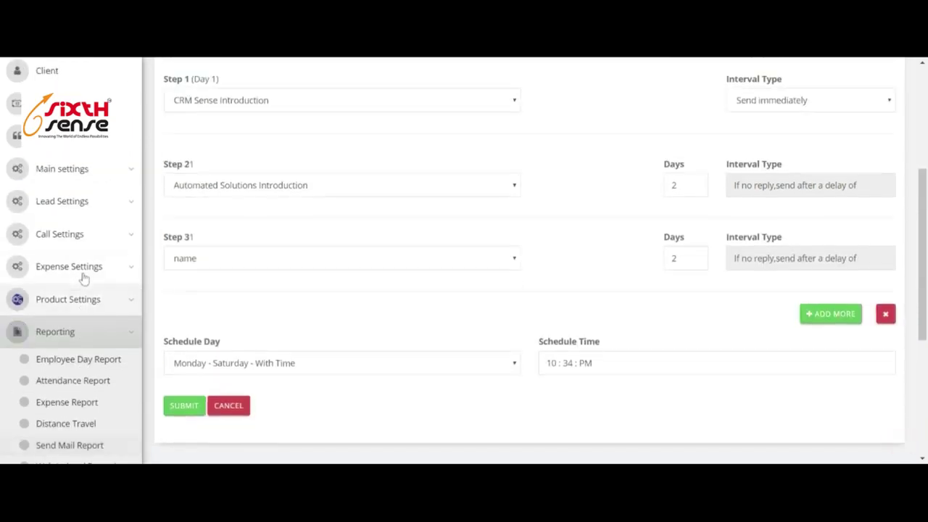
{"action": "left_click", "coordinate": [104, 178]}
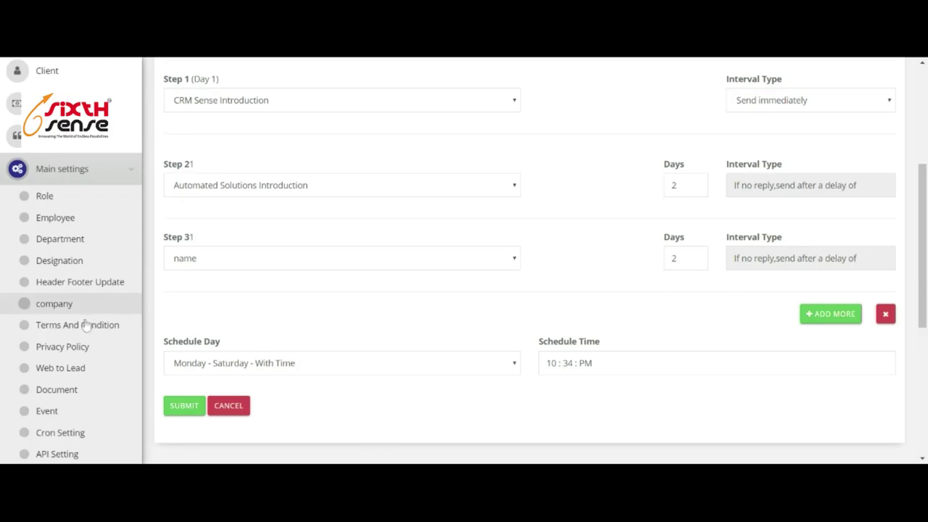
{"action": "scroll", "coordinate": [90, 353], "scroll_direction": "down", "scroll_amount": 1}
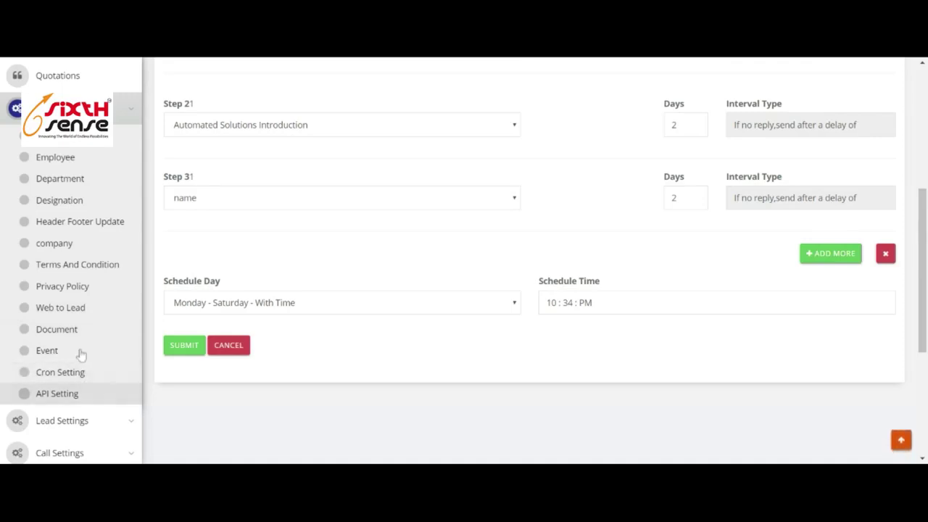
{"action": "scroll", "coordinate": [87, 341], "scroll_direction": "down", "scroll_amount": 2}
{"action": "left_click", "coordinate": [91, 312]}
{"action": "scroll", "coordinate": [98, 304], "scroll_direction": "down", "scroll_amount": 1}
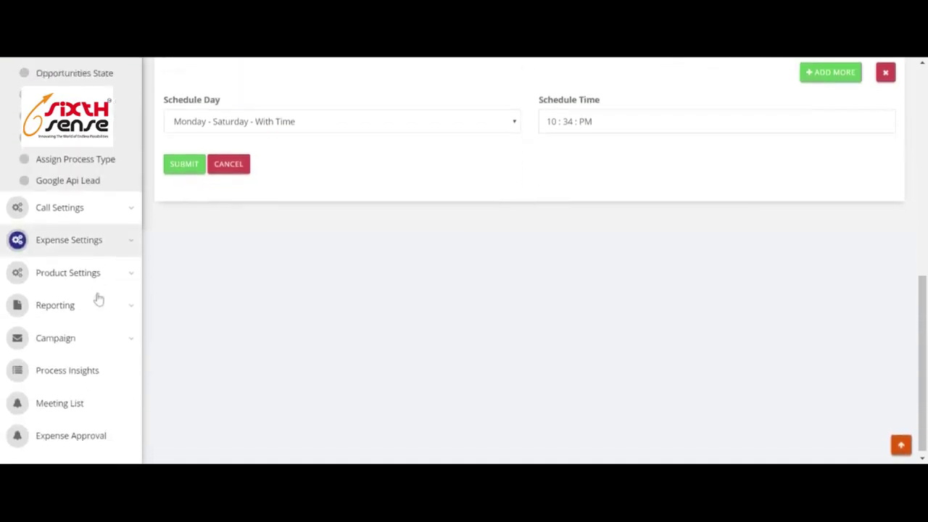
{"action": "scroll", "coordinate": [98, 294], "scroll_direction": "up", "scroll_amount": 2}
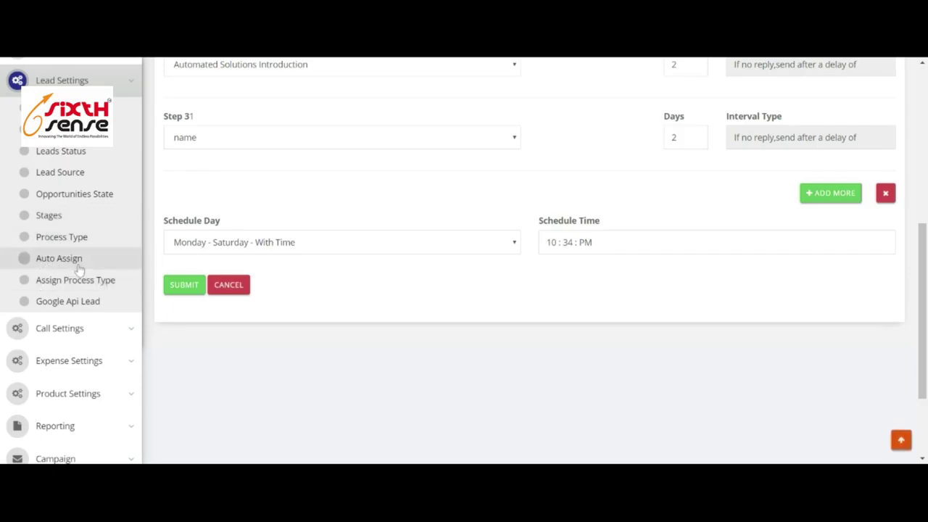
On the Google API Lead page, search for type cafe in city indore.
{"action": "left_click", "coordinate": [81, 309]}
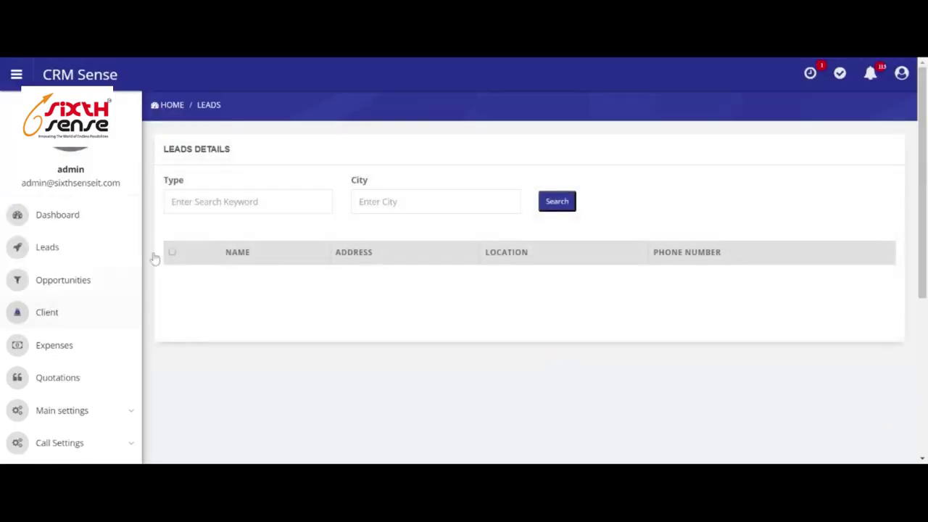
{"action": "type", "text": "cafe"}
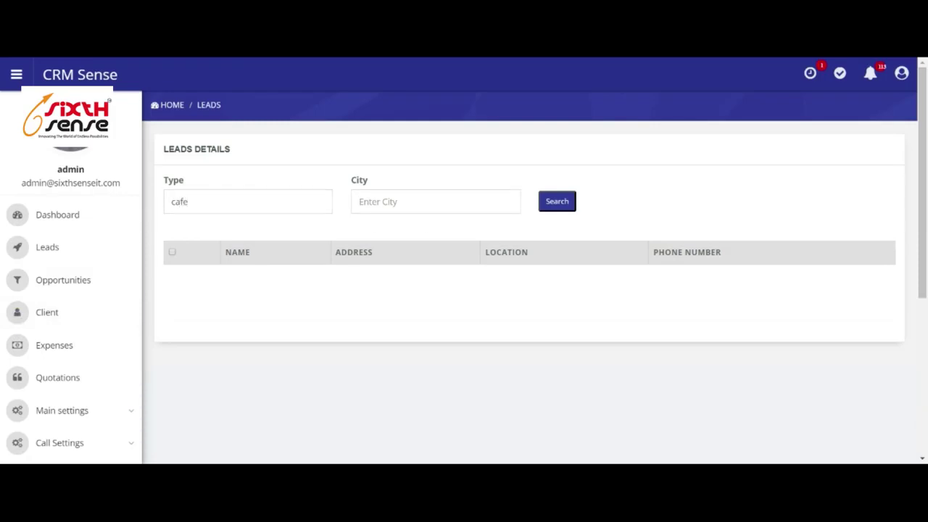
{"action": "left_click", "coordinate": [435, 202]}
{"action": "type", "text": "indore"}
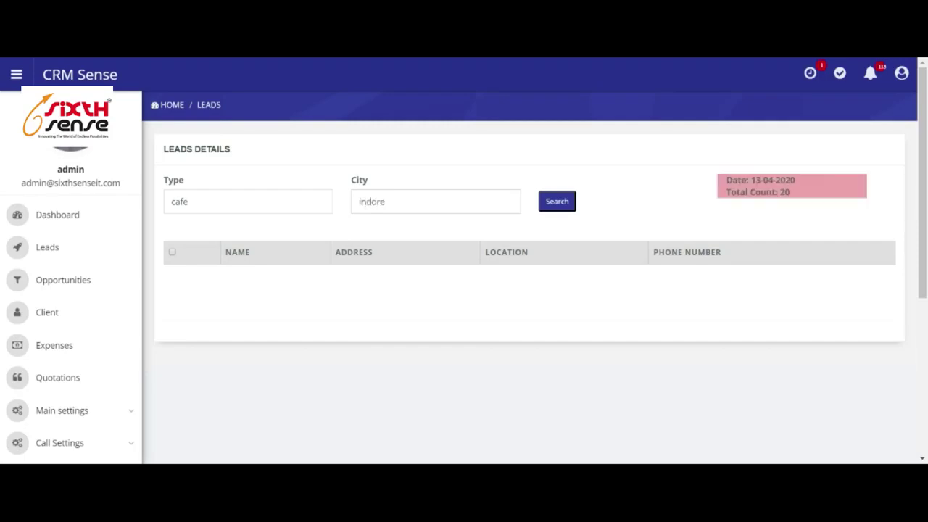
{"action": "left_click", "coordinate": [562, 204]}
{"action": "left_click", "coordinate": [565, 202]}
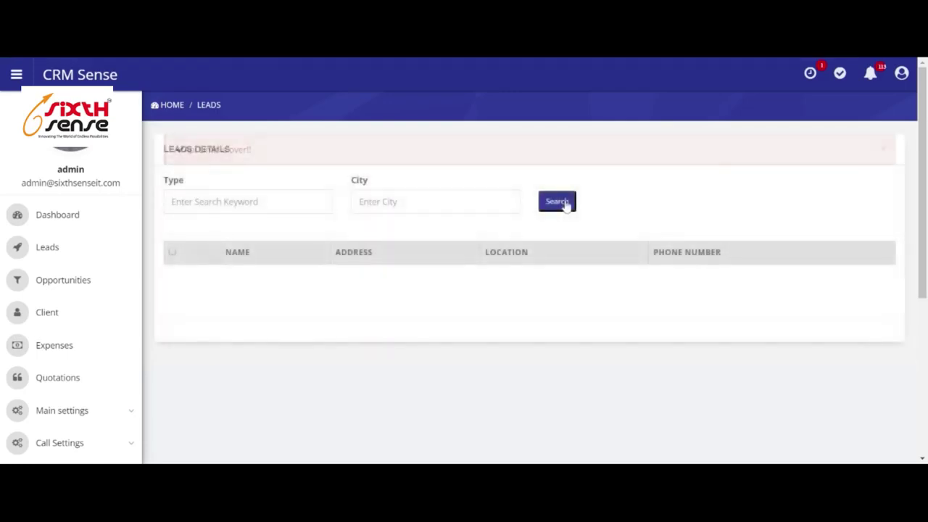
{"action": "scroll", "coordinate": [478, 268], "scroll_direction": "down", "scroll_amount": 3}
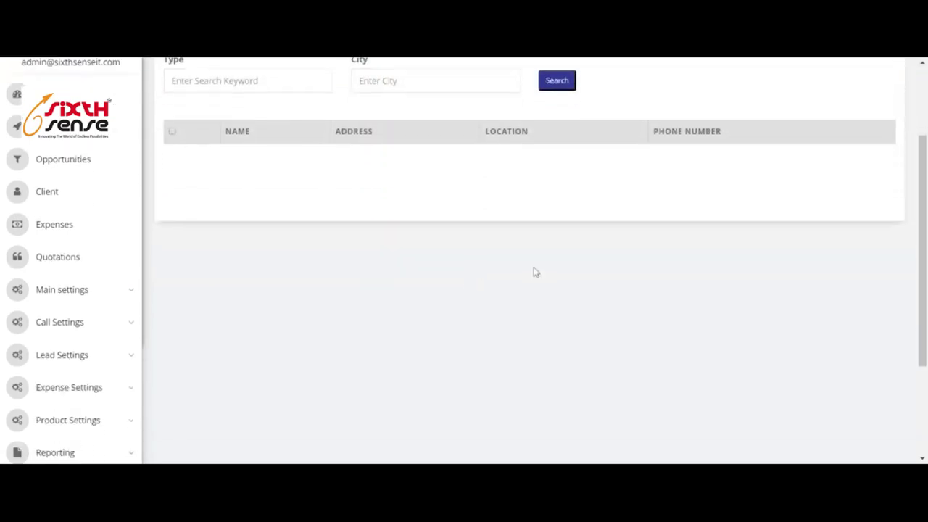
{"action": "scroll", "coordinate": [377, 239], "scroll_direction": "up", "scroll_amount": 3}
{"action": "scroll", "coordinate": [501, 330], "scroll_direction": "down", "scroll_amount": 3}
{"action": "scroll", "coordinate": [450, 345], "scroll_direction": "up", "scroll_amount": 3}
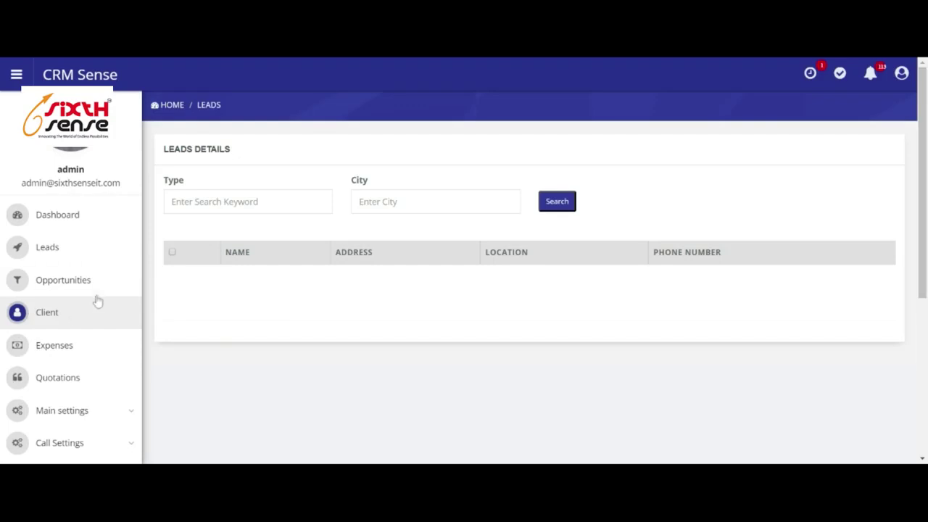
Check Expense Category, then open Expense Settings > Expense Limit to list the Food and Travel limits.
{"action": "scroll", "coordinate": [98, 301], "scroll_direction": "down", "scroll_amount": 3}
{"action": "left_click", "coordinate": [89, 268]}
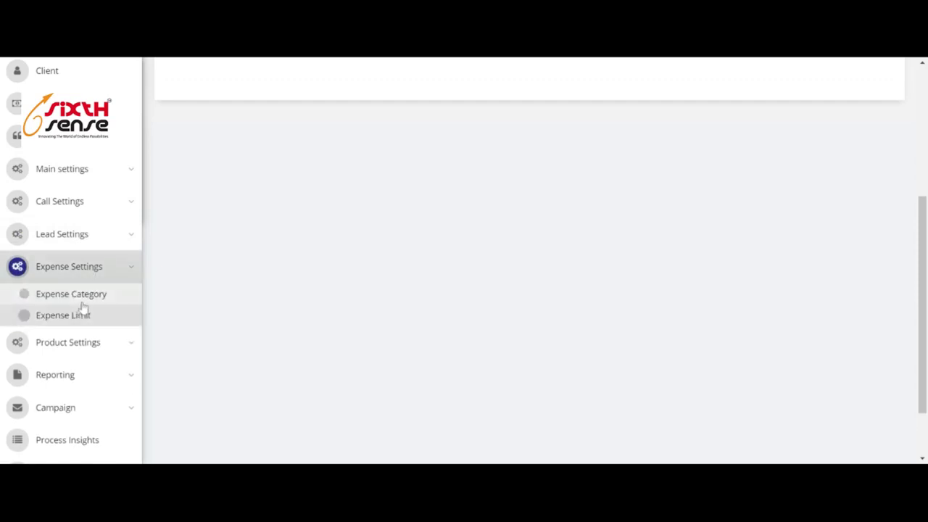
{"action": "left_click", "coordinate": [86, 299]}
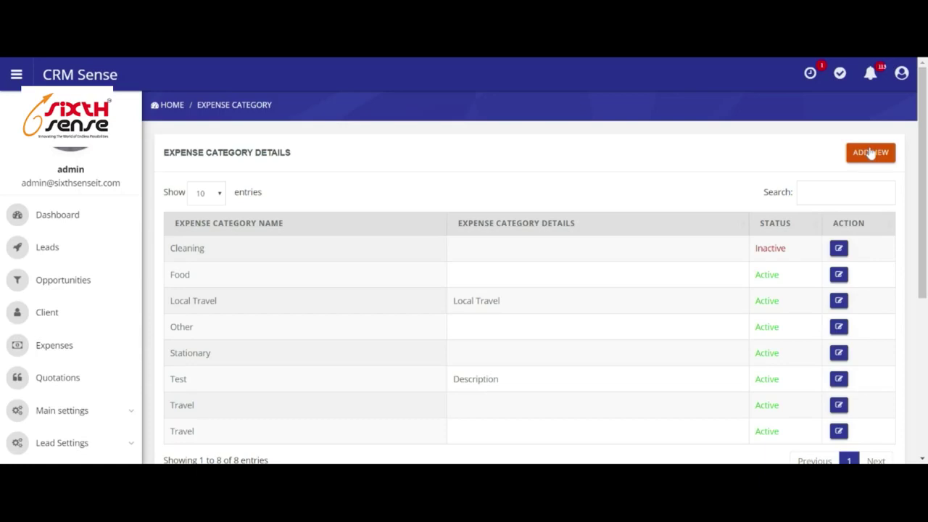
{"action": "scroll", "coordinate": [62, 341], "scroll_direction": "down", "scroll_amount": 2}
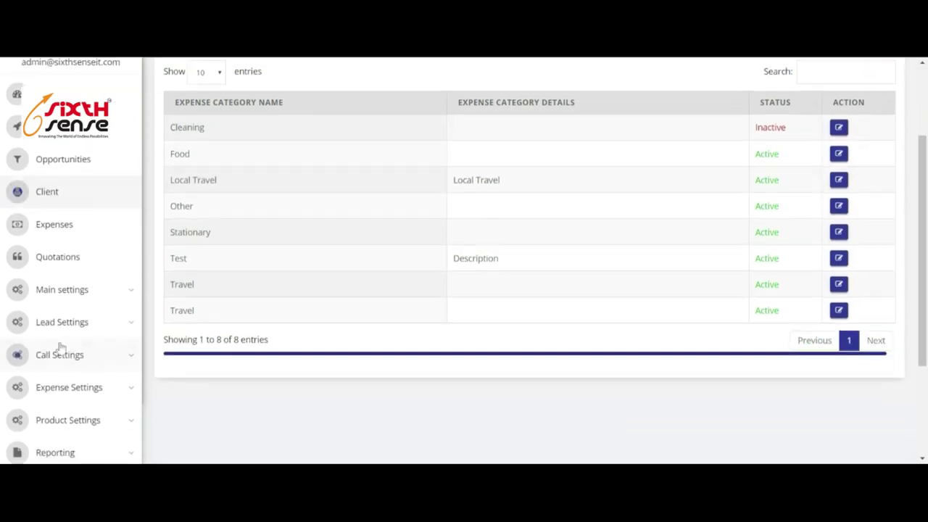
{"action": "scroll", "coordinate": [64, 338], "scroll_direction": "down", "scroll_amount": 2}
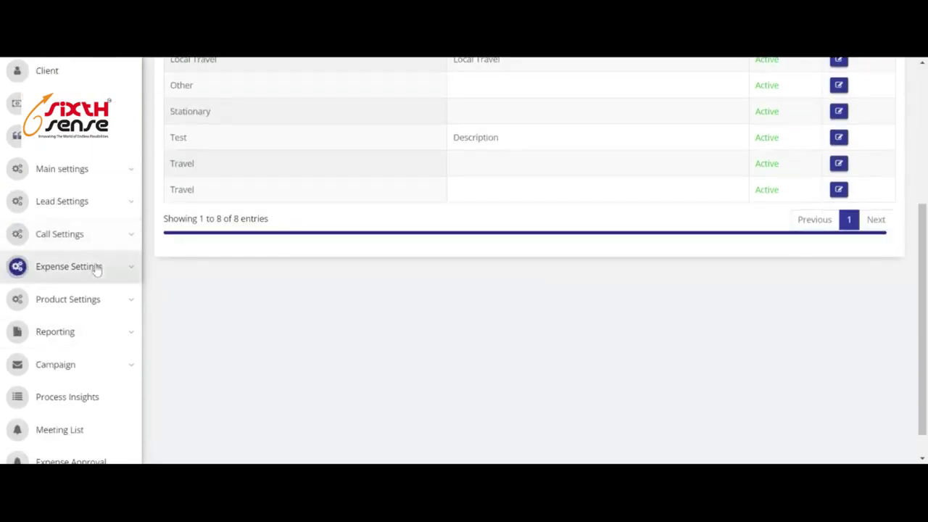
{"action": "left_click", "coordinate": [96, 268]}
{"action": "left_click", "coordinate": [75, 315]}
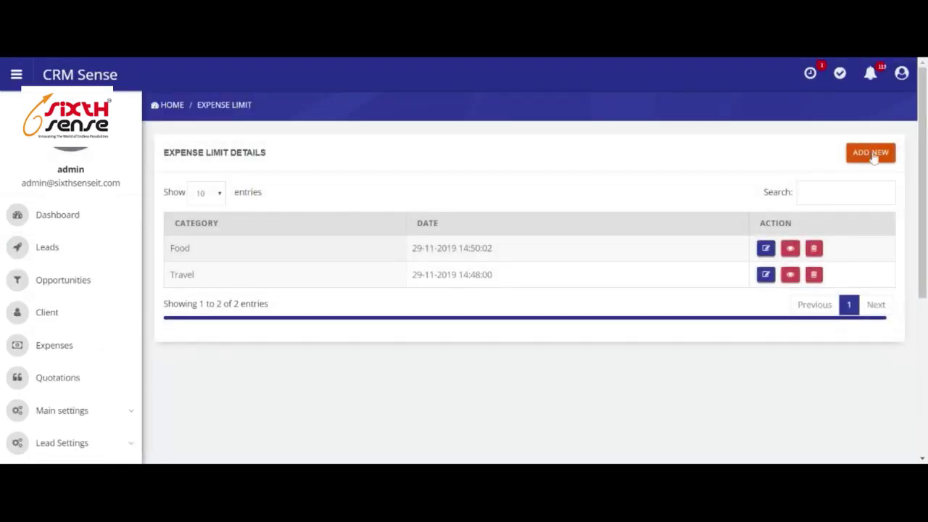
Add a new expense limit in the Food category and review its designation table.
{"action": "left_click", "coordinate": [874, 154]}
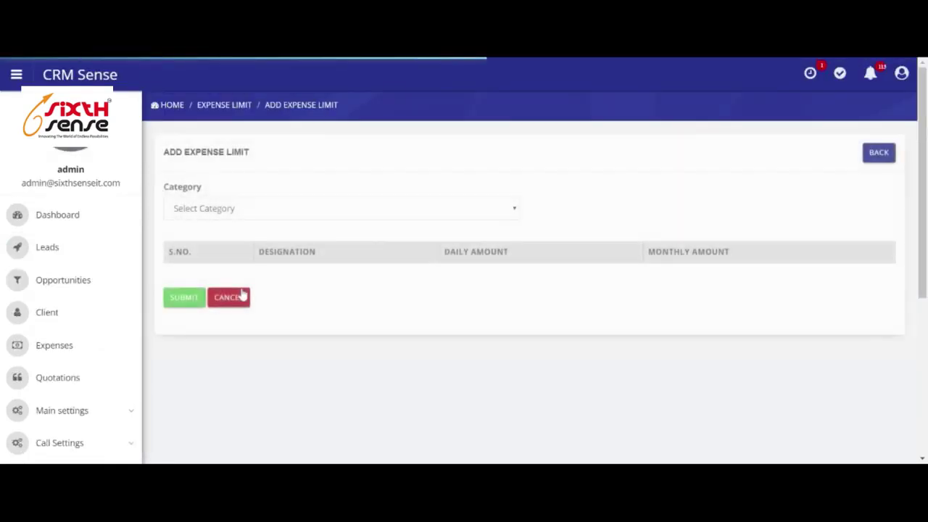
{"action": "left_click", "coordinate": [265, 209]}
{"action": "left_click", "coordinate": [253, 224]}
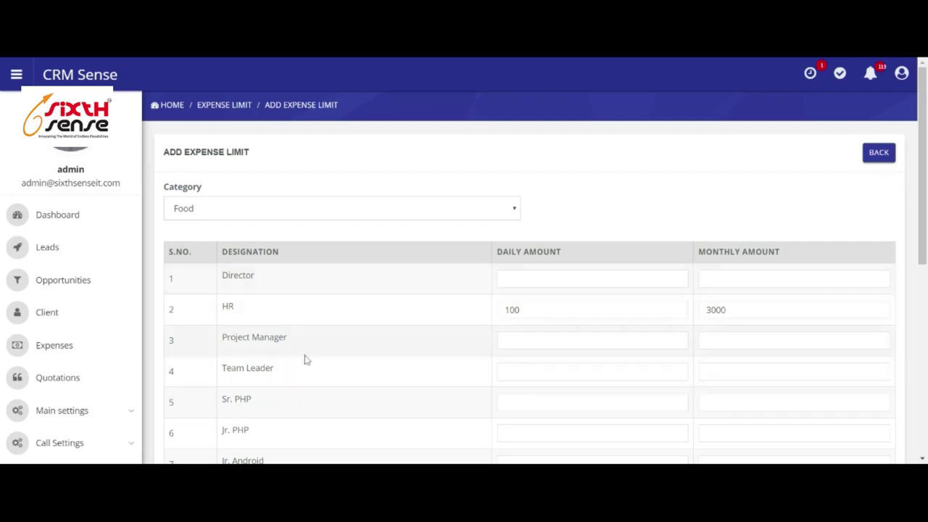
{"action": "scroll", "coordinate": [329, 336], "scroll_direction": "down", "scroll_amount": 3}
{"action": "scroll", "coordinate": [392, 354], "scroll_direction": "down", "scroll_amount": 2}
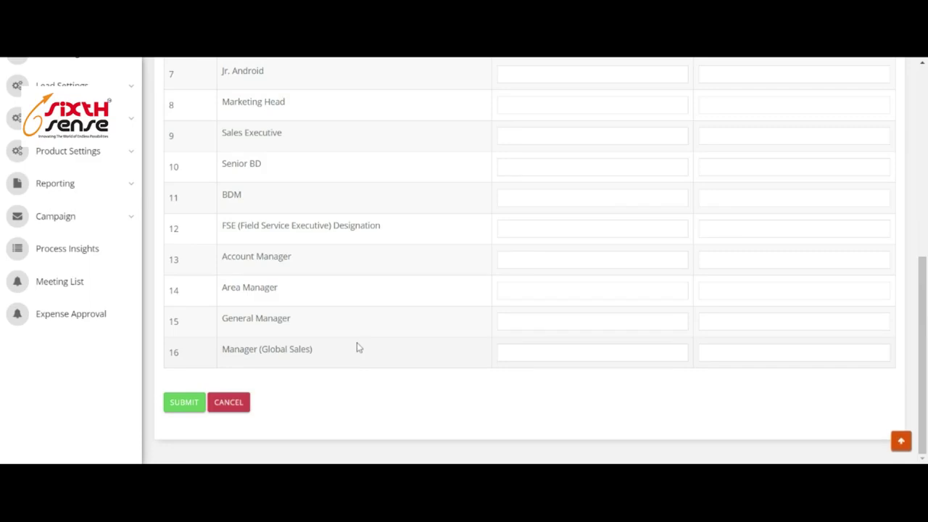
{"action": "scroll", "coordinate": [445, 305], "scroll_direction": "up", "scroll_amount": 3}
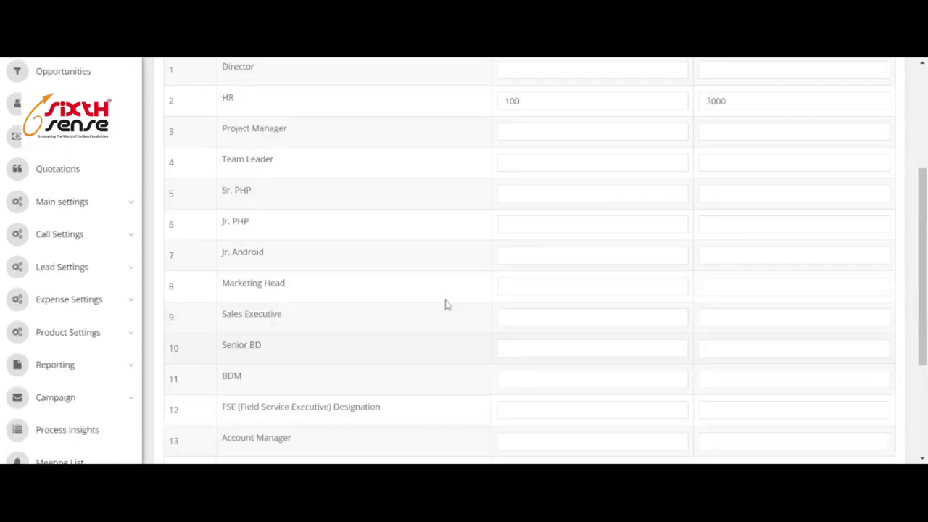
{"action": "scroll", "coordinate": [447, 306], "scroll_direction": "up", "scroll_amount": 3}
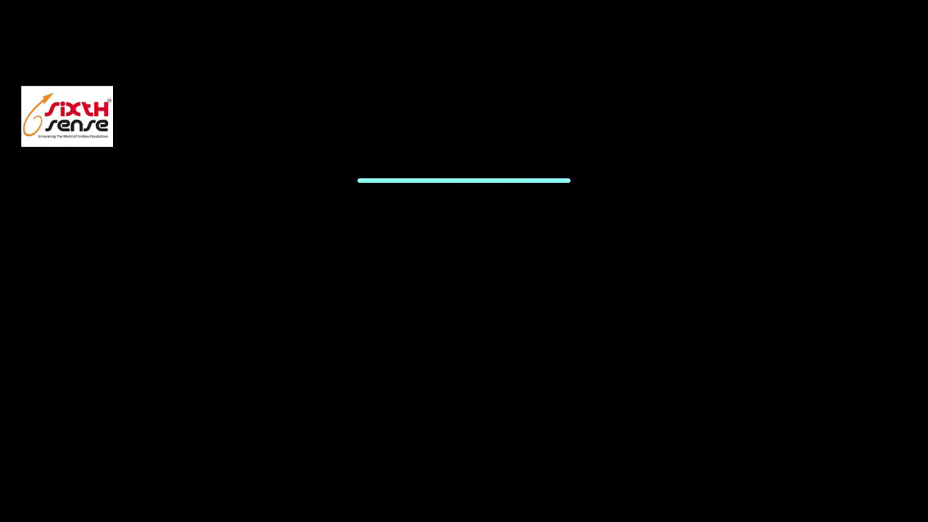